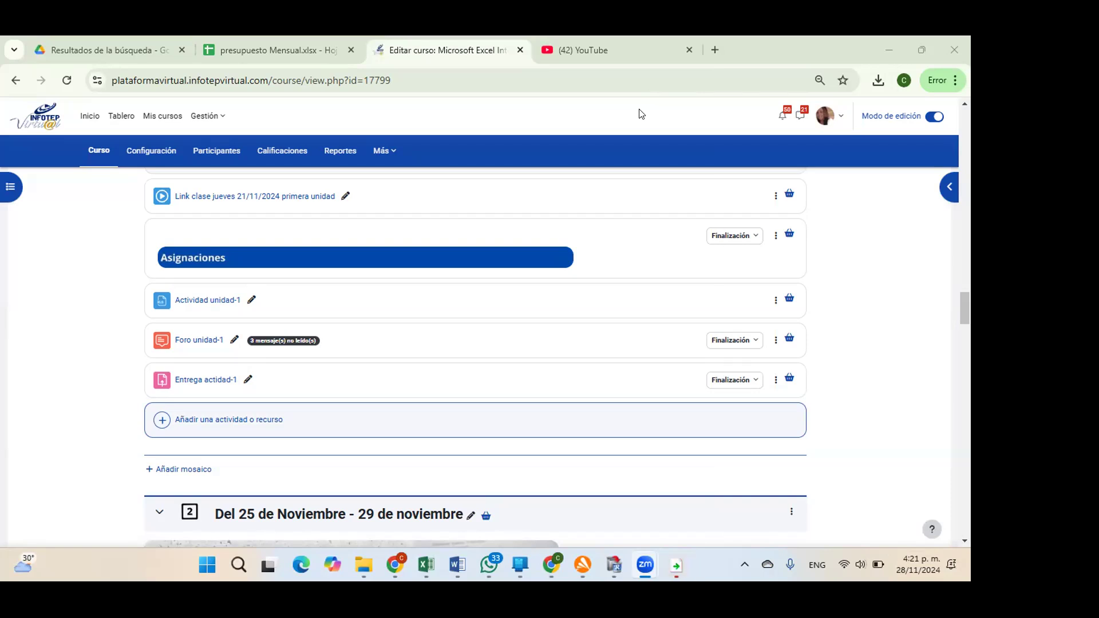
pyautogui.moveTo(677, 562)
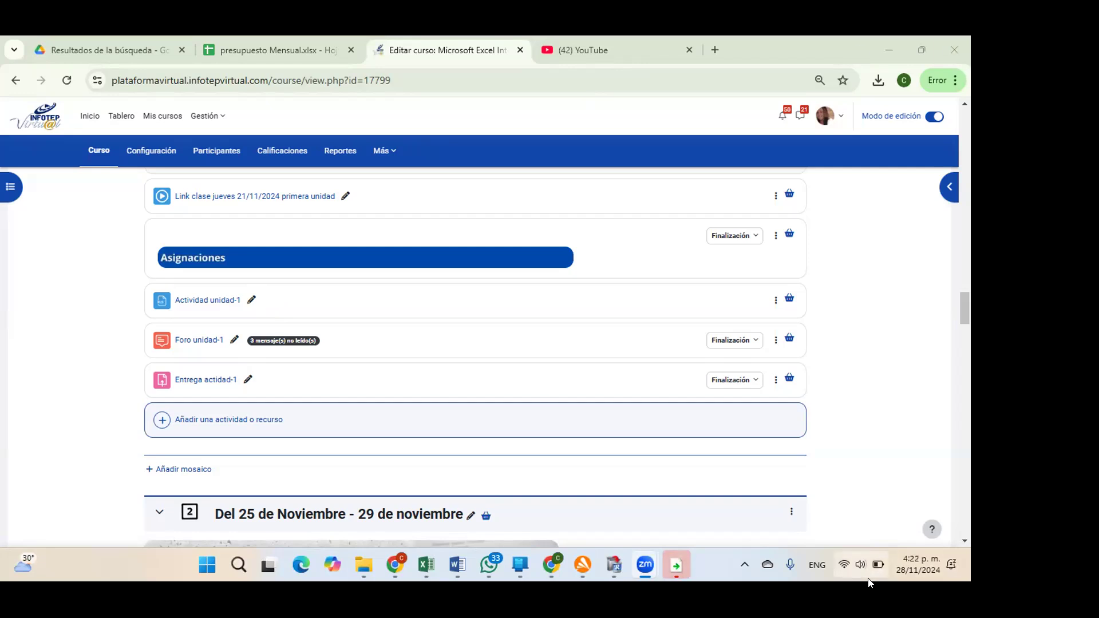
pyautogui.click(924, 578)
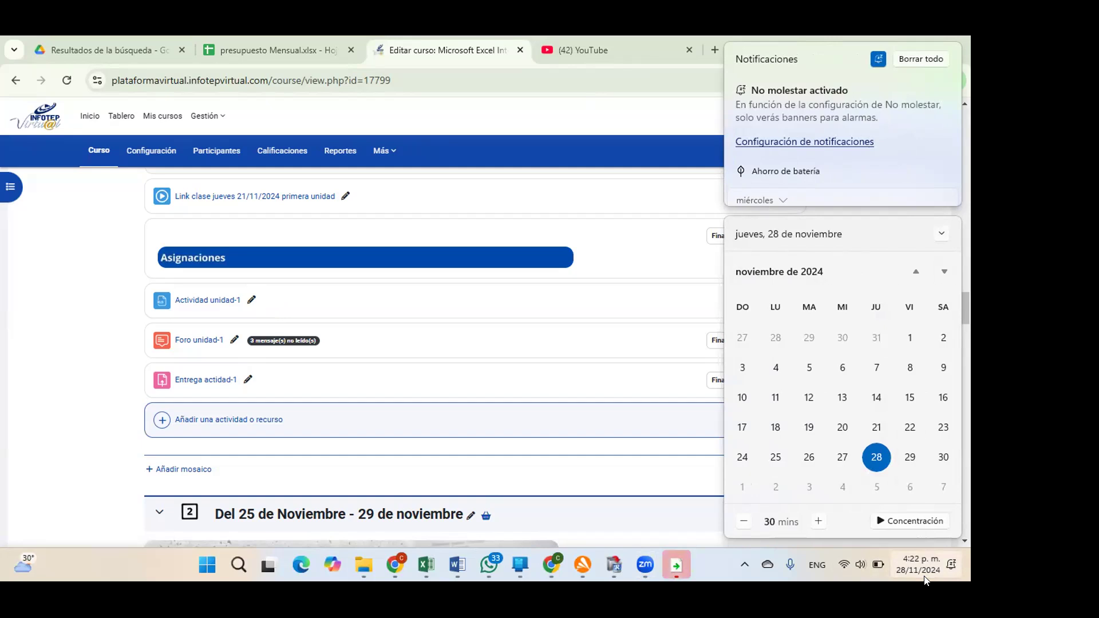
pyautogui.click(924, 580)
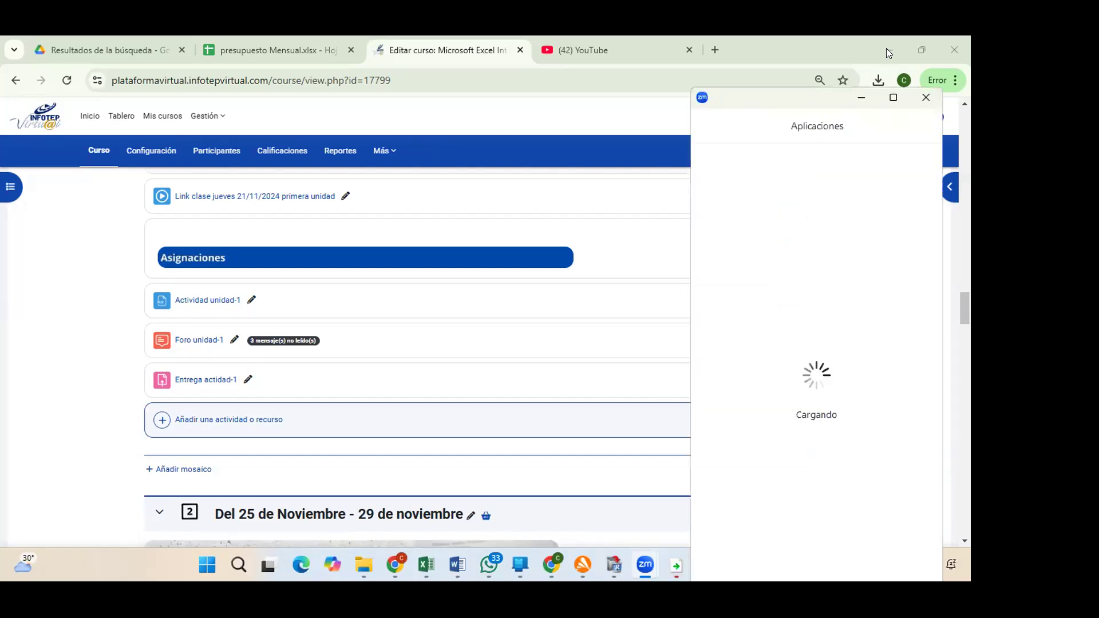
pyautogui.click(859, 93)
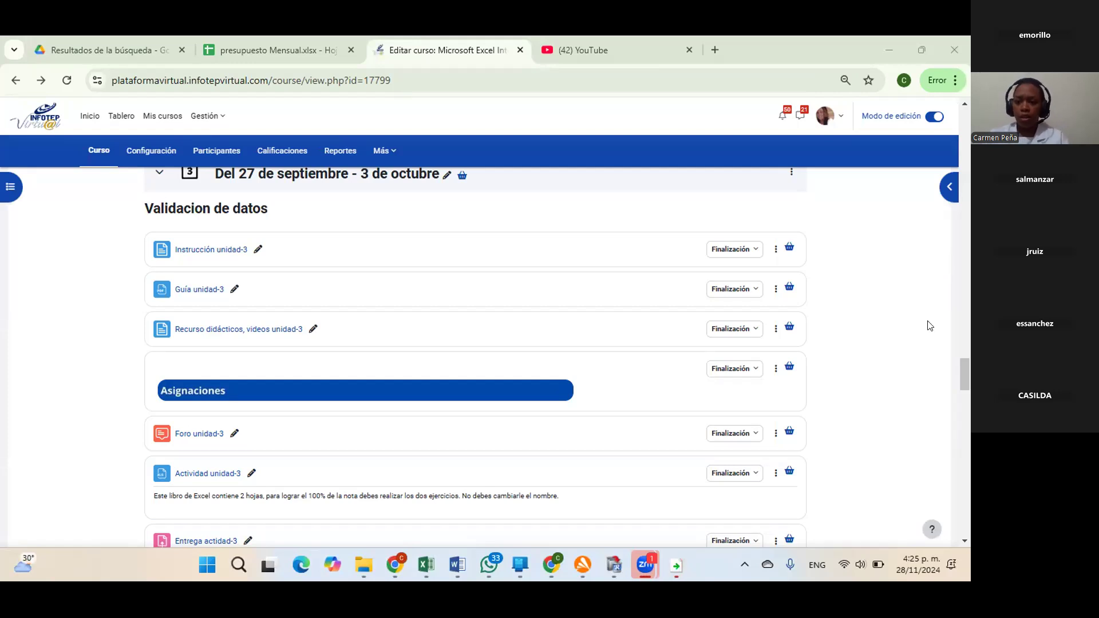
# - Open the "Actividad unidad-3" workbook from the Validacion de datos unit of the course
pyautogui.moveTo(115, 397); pyautogui.dragTo(192, 327)
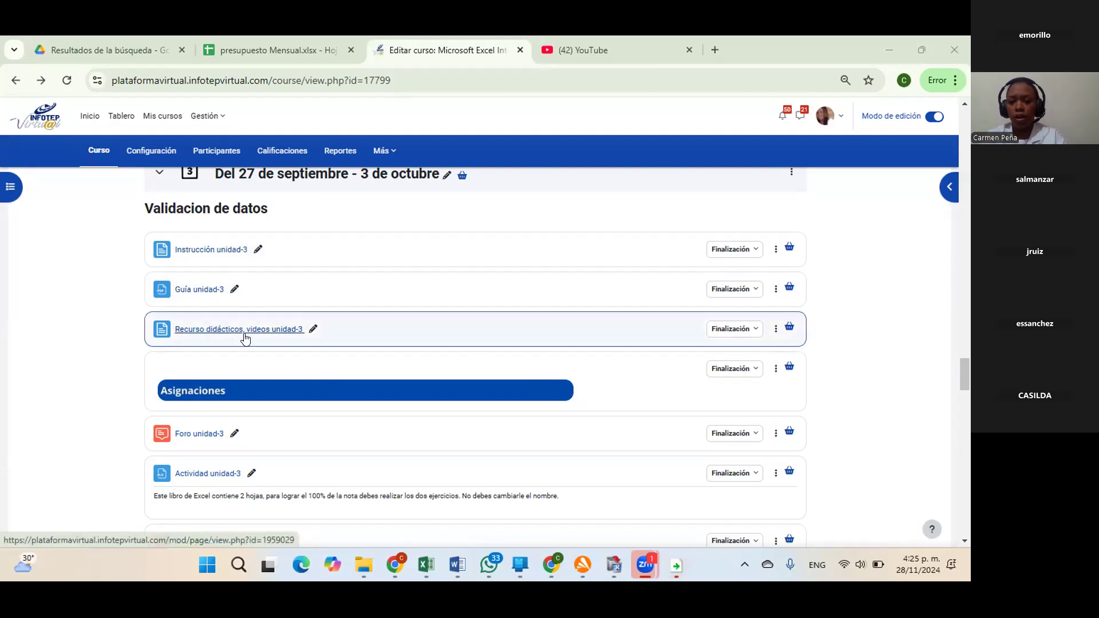
pyautogui.scroll(-1, 218, 415)
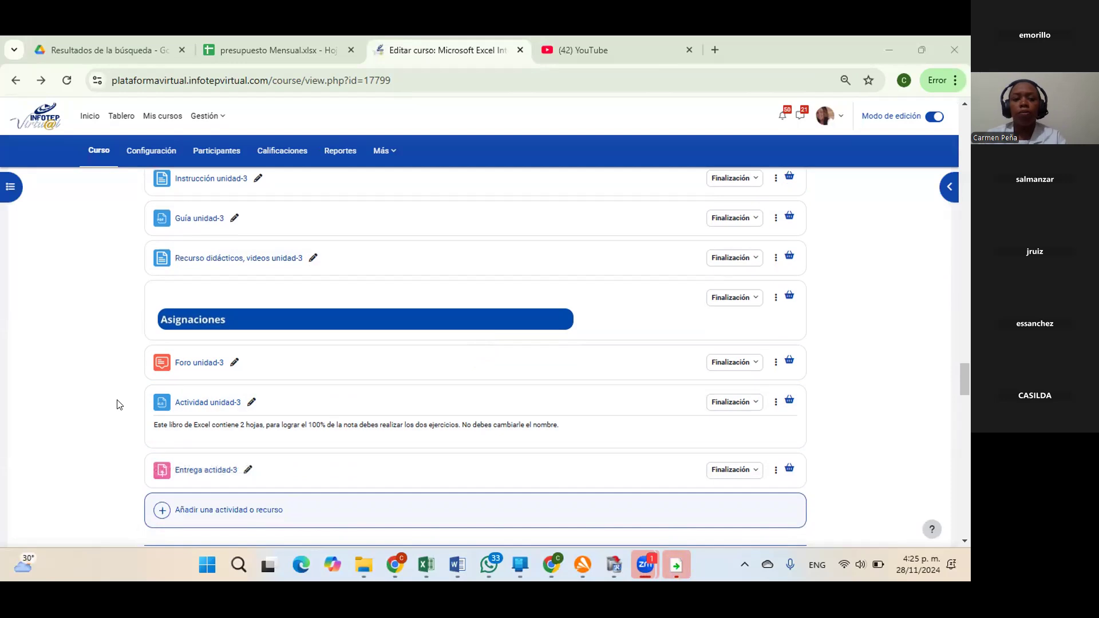
pyautogui.click(217, 402)
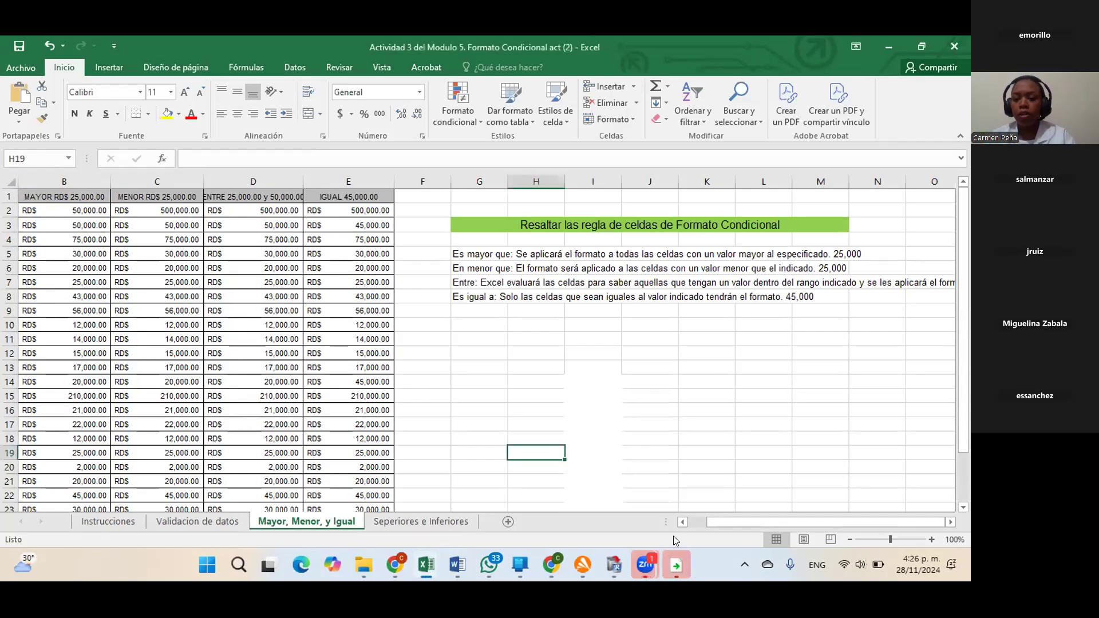
# - Look over the grade table on the Instrucciones sheet and the exercise instructions on the Validacion de datos sheet
pyautogui.click(110, 522)
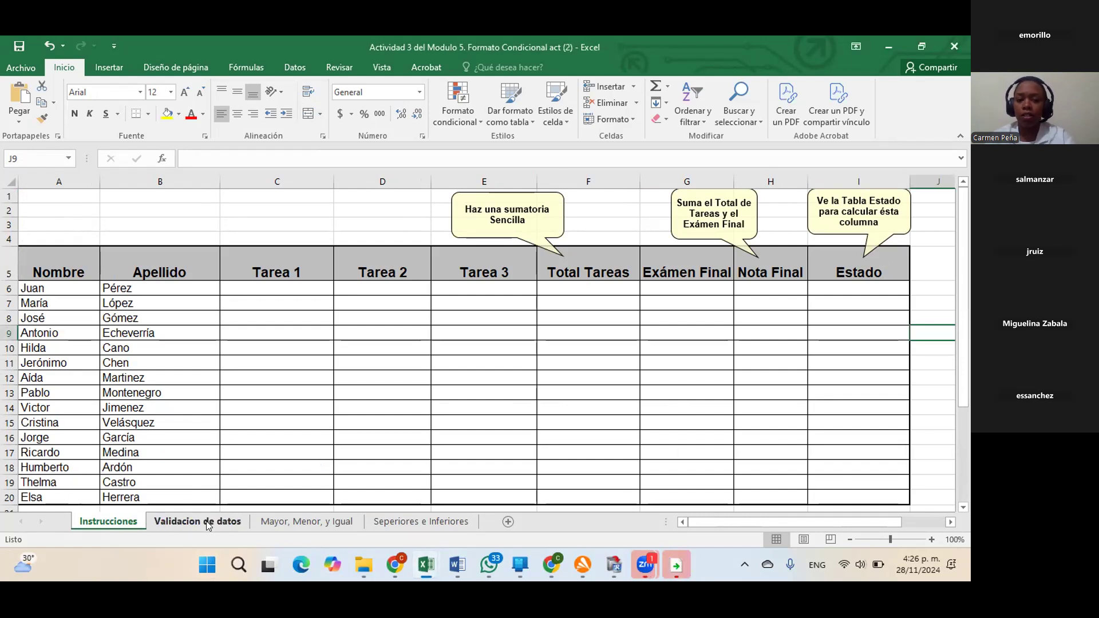
pyautogui.click(231, 521)
pyautogui.moveTo(94, 215); pyautogui.dragTo(675, 294)
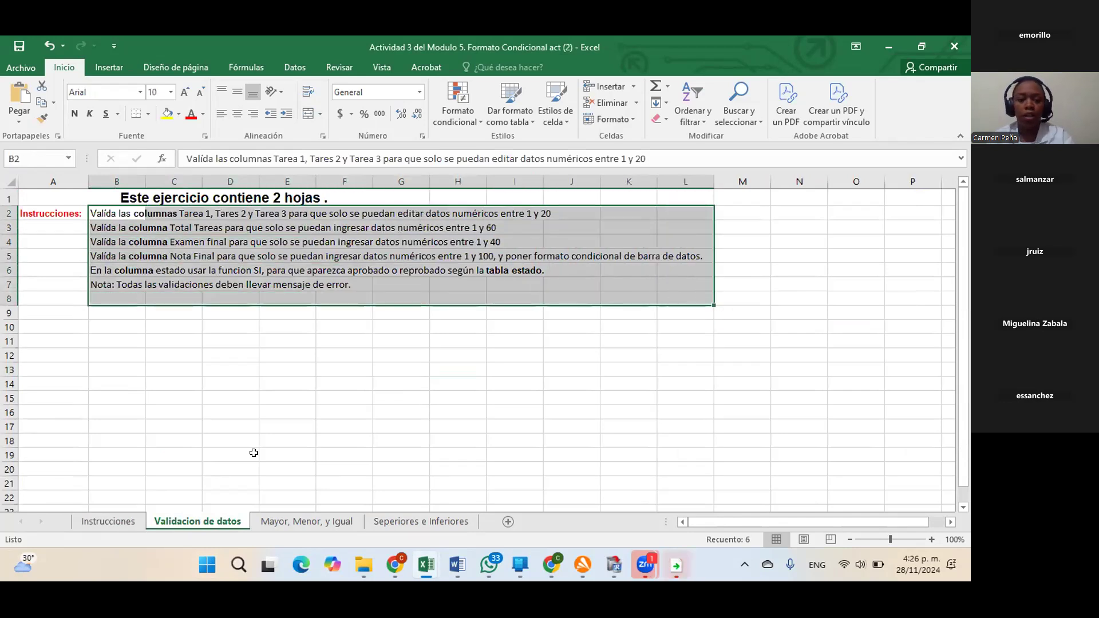
pyautogui.click(117, 521)
pyautogui.moveTo(259, 288); pyautogui.dragTo(631, 482)
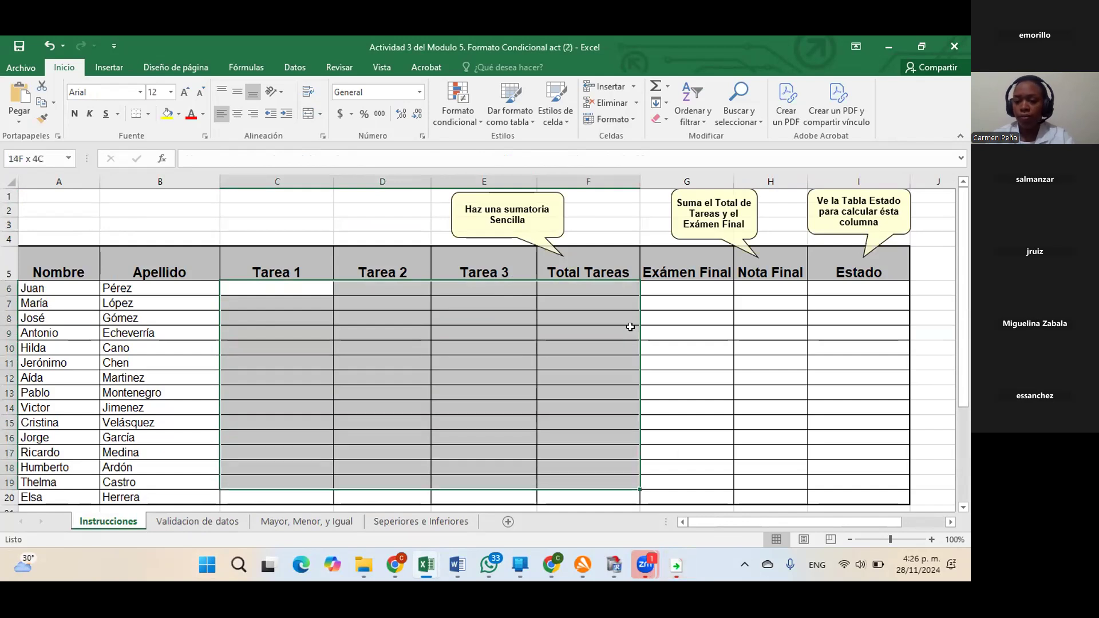
pyautogui.click(944, 322)
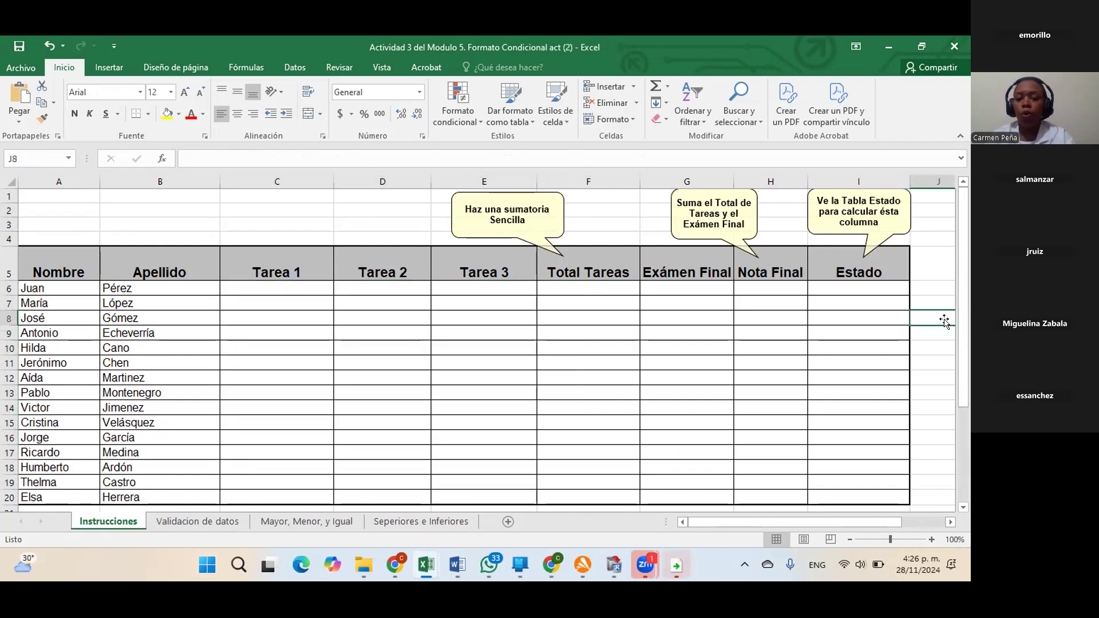
# - Look over the data on the "Mayor, Menor, y Igual" and "Seperiores e Inferiores" sheets, then return to the Instrucciones sheet
pyautogui.click(306, 521)
pyautogui.moveTo(39, 196); pyautogui.dragTo(372, 481)
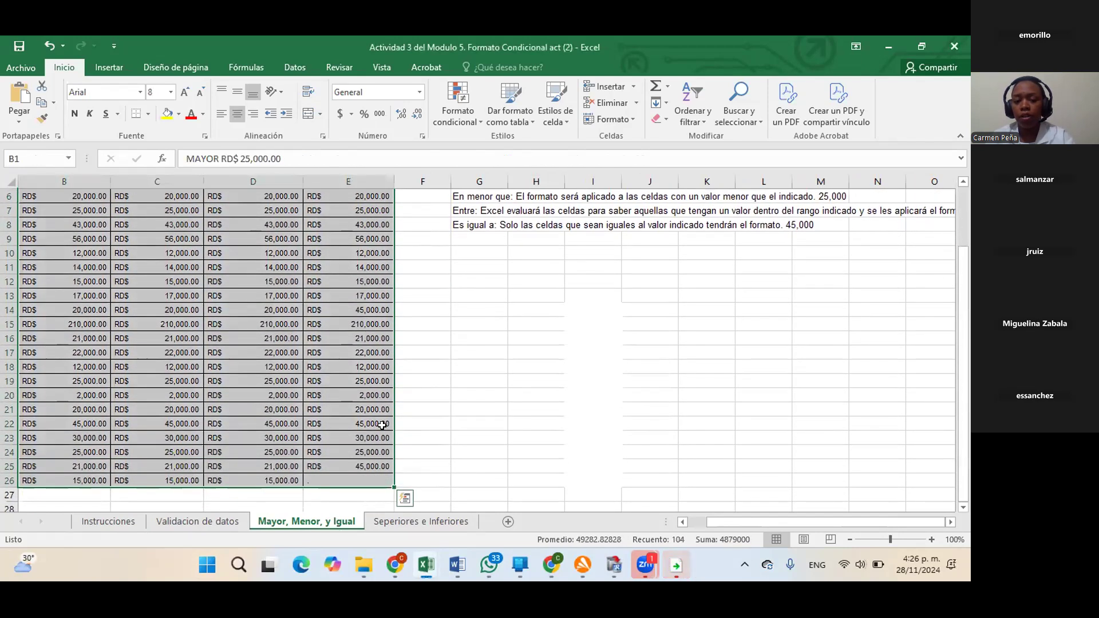
pyautogui.click(421, 521)
pyautogui.moveTo(51, 196); pyautogui.dragTo(453, 510)
pyautogui.click(498, 380)
pyautogui.click(108, 521)
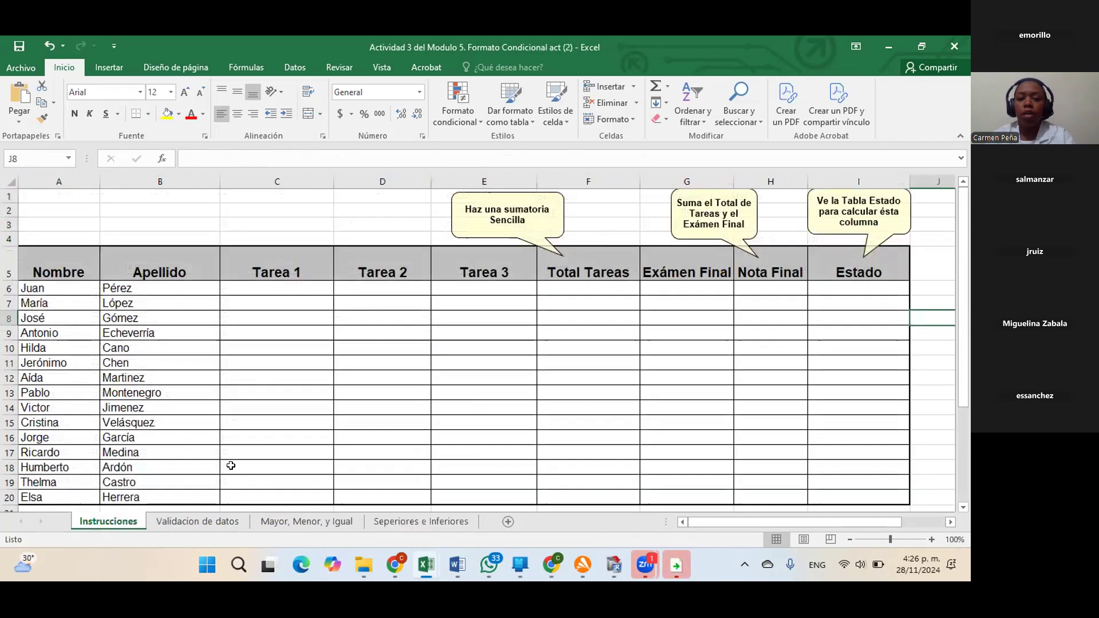
# - Read the instructions on the Validacion de datos sheet for validating the Tarea 1 to 3 and Total Tareas columns
pyautogui.click(231, 465)
pyautogui.click(192, 522)
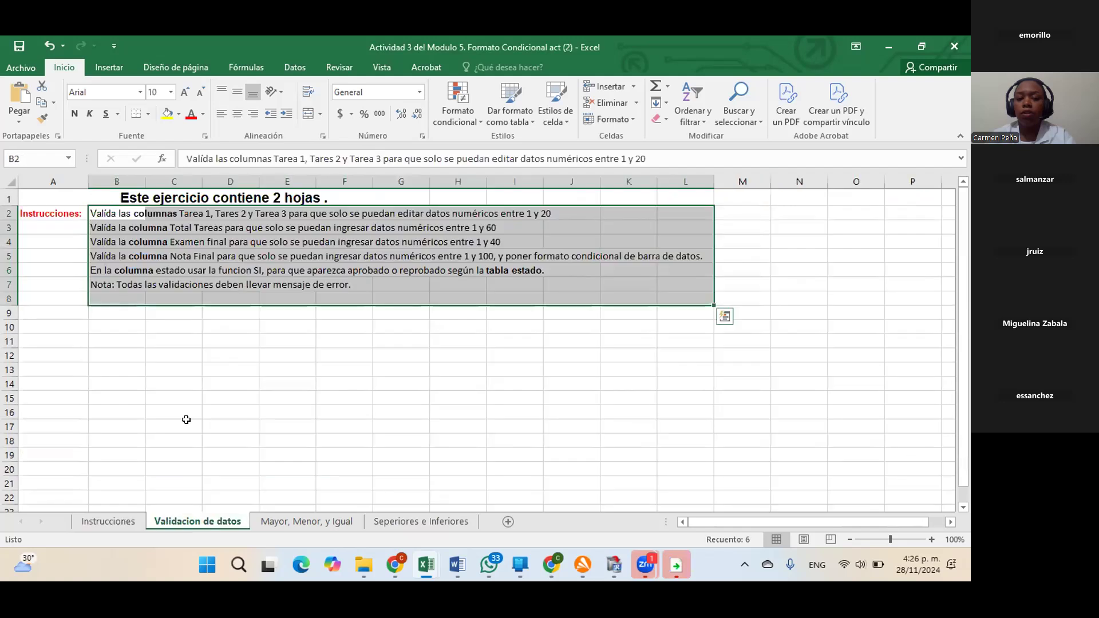
pyautogui.click(186, 420)
pyautogui.click(124, 213)
pyautogui.moveTo(125, 214); pyautogui.dragTo(556, 214)
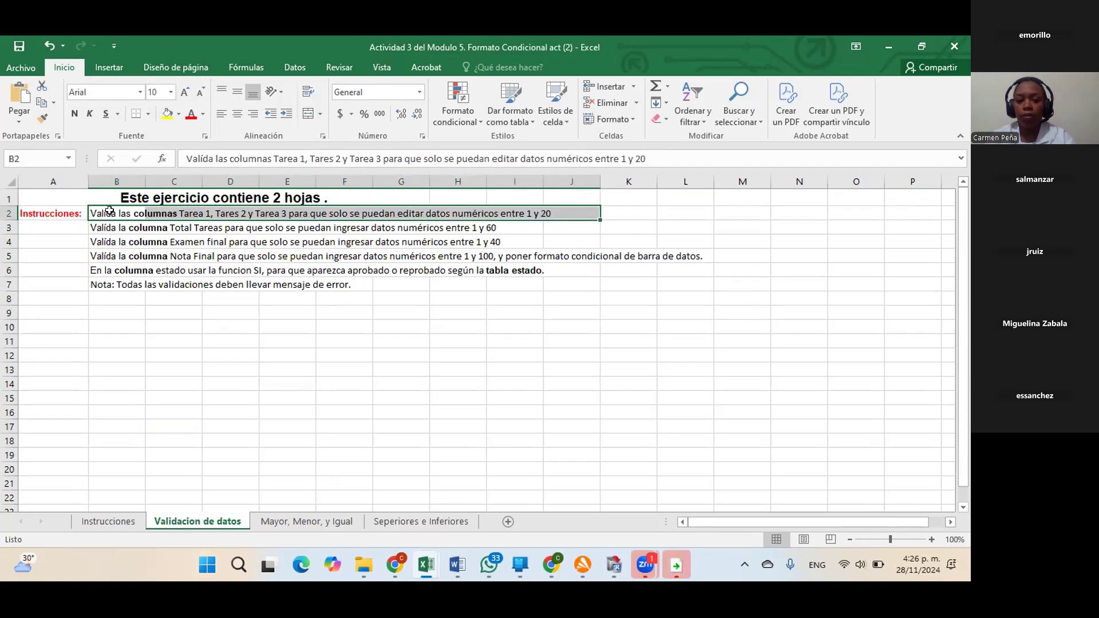
pyautogui.moveTo(98, 236); pyautogui.dragTo(103, 224)
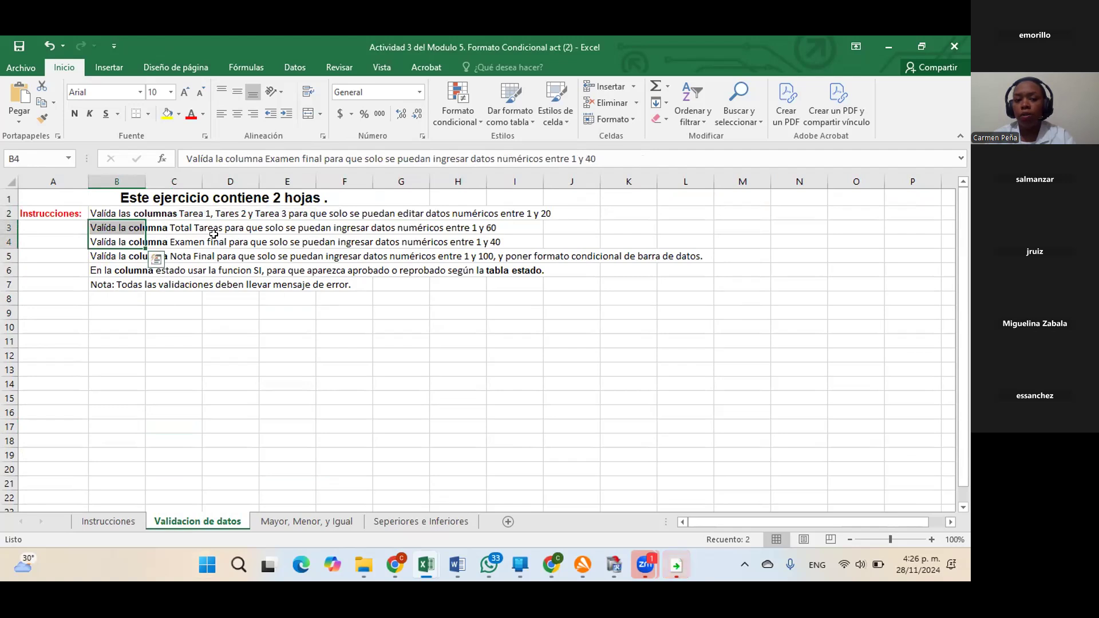
pyautogui.click(192, 226)
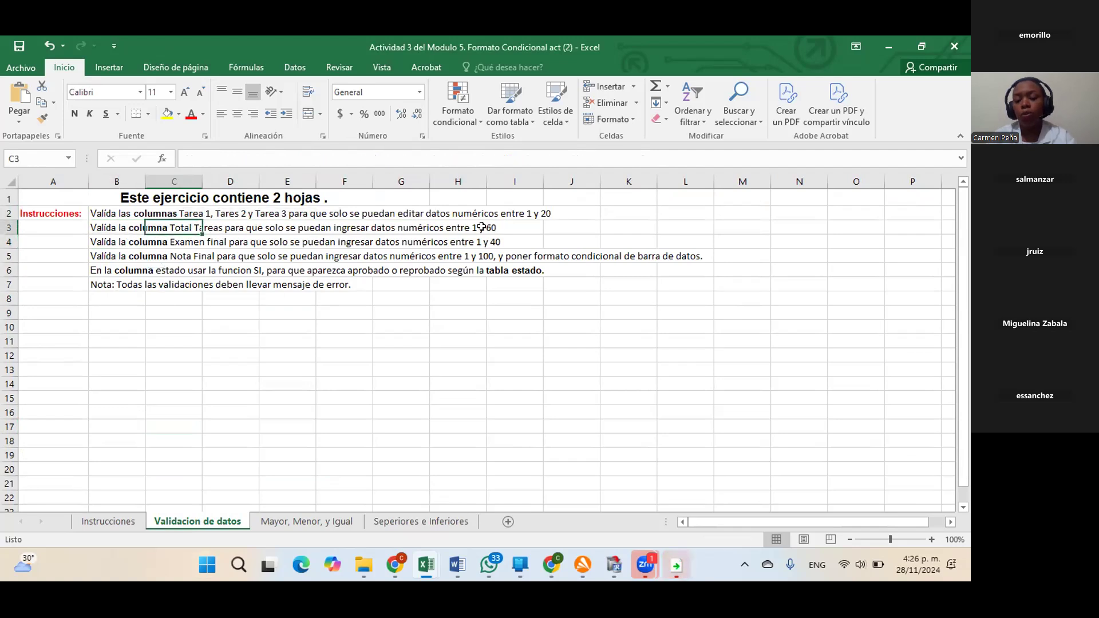
pyautogui.click(482, 227)
# - Read the remaining instructions on the Validacion de datos sheet for the Examen final, Nota Final and Estado columns
pyautogui.moveTo(138, 256); pyautogui.dragTo(306, 243)
pyautogui.click(568, 243)
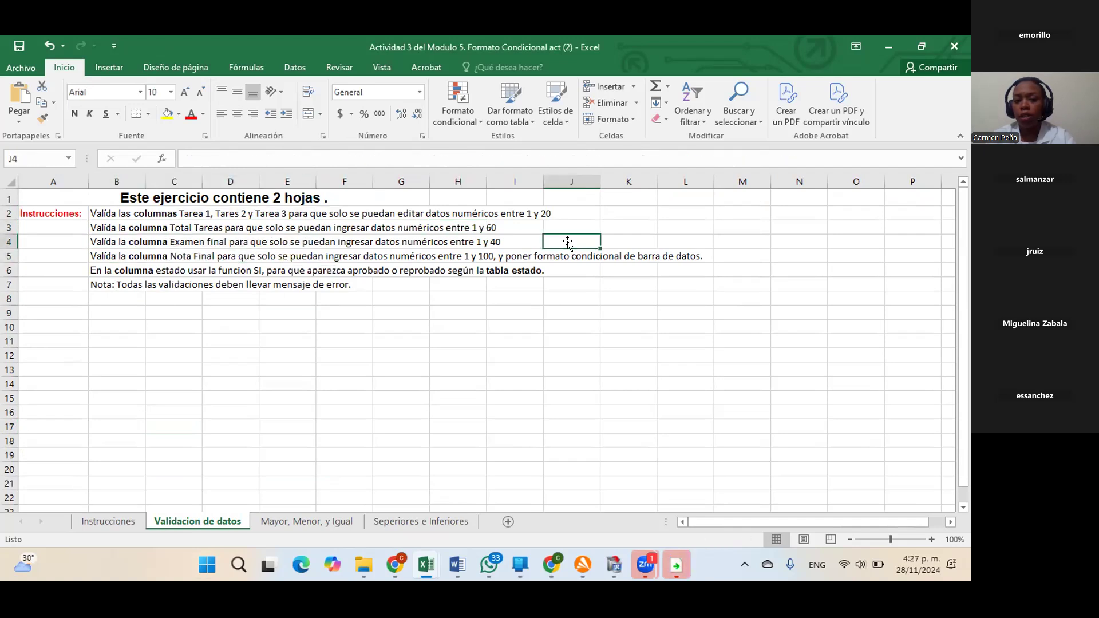
pyautogui.click(478, 239)
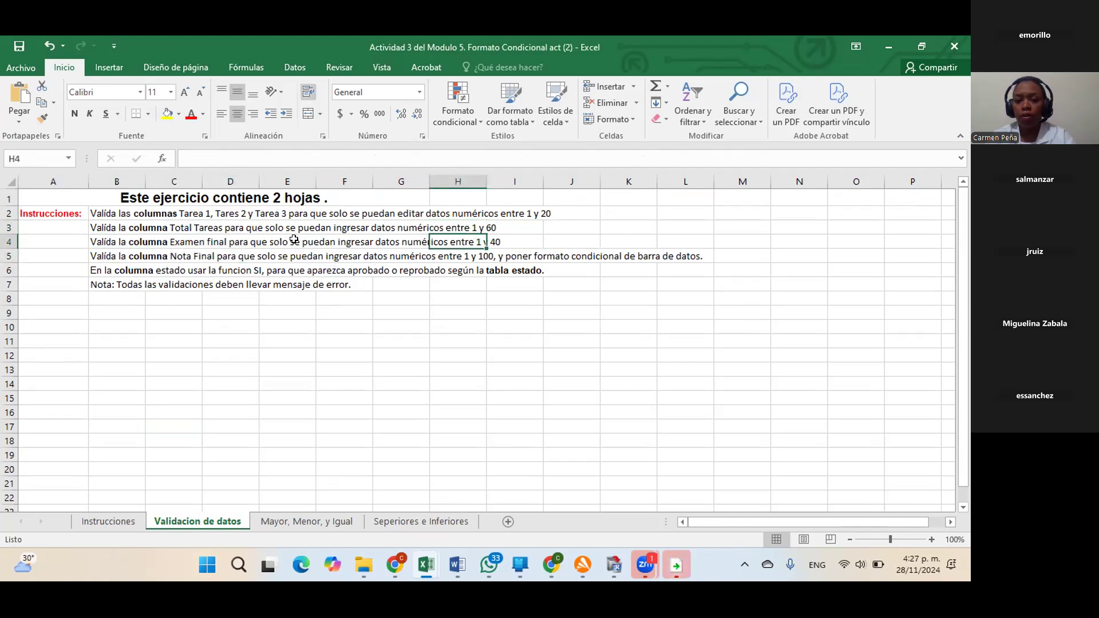
pyautogui.moveTo(114, 257); pyautogui.dragTo(721, 264)
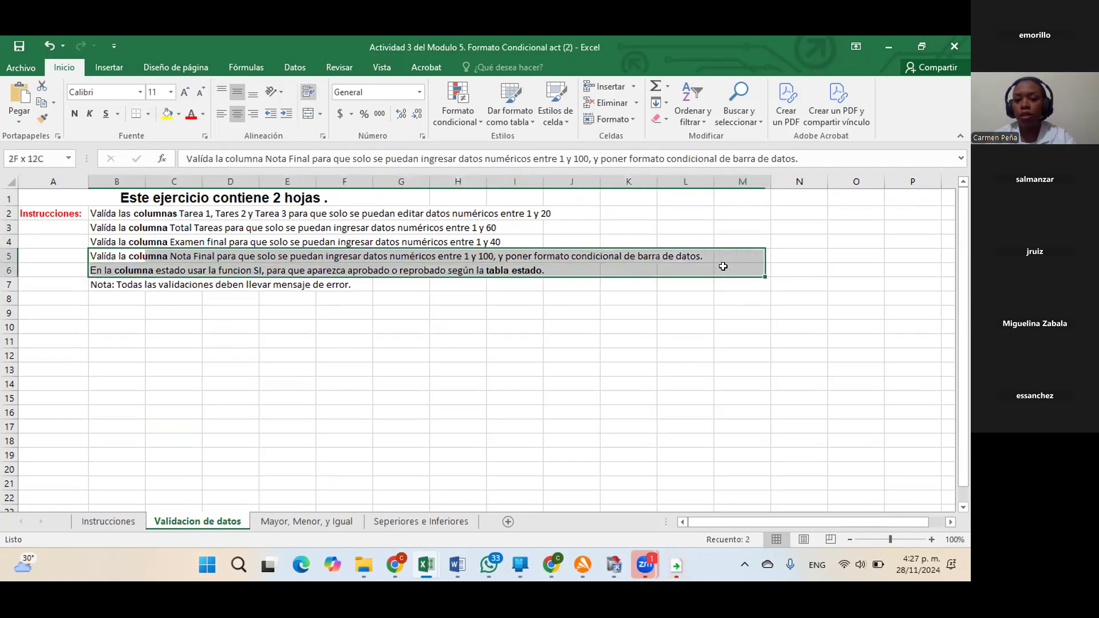
pyautogui.click(150, 339)
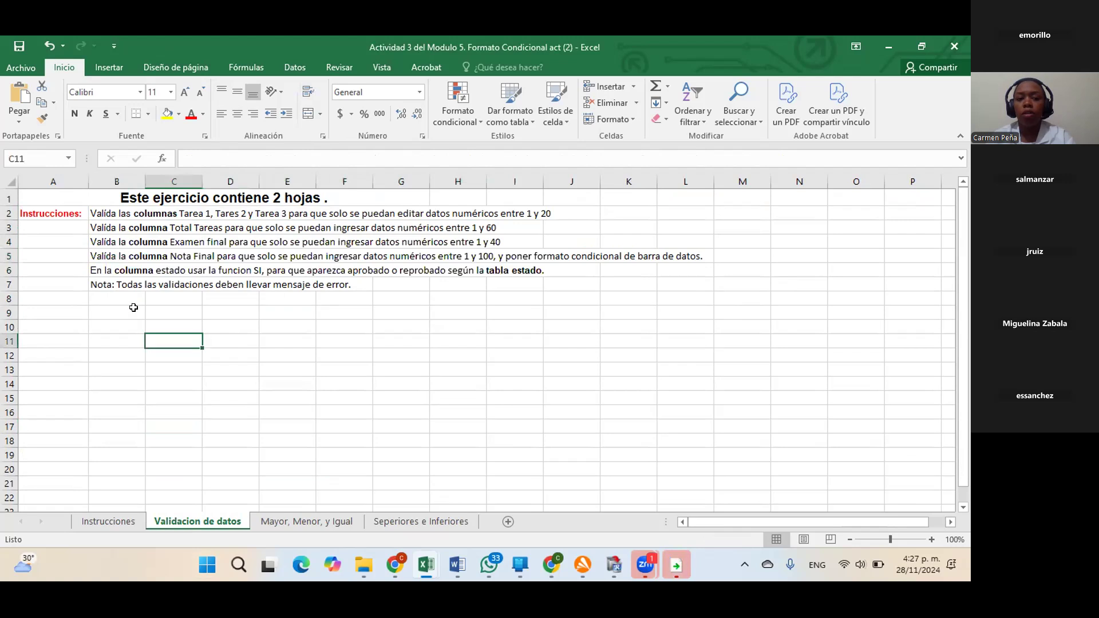
pyautogui.moveTo(95, 272); pyautogui.dragTo(550, 272)
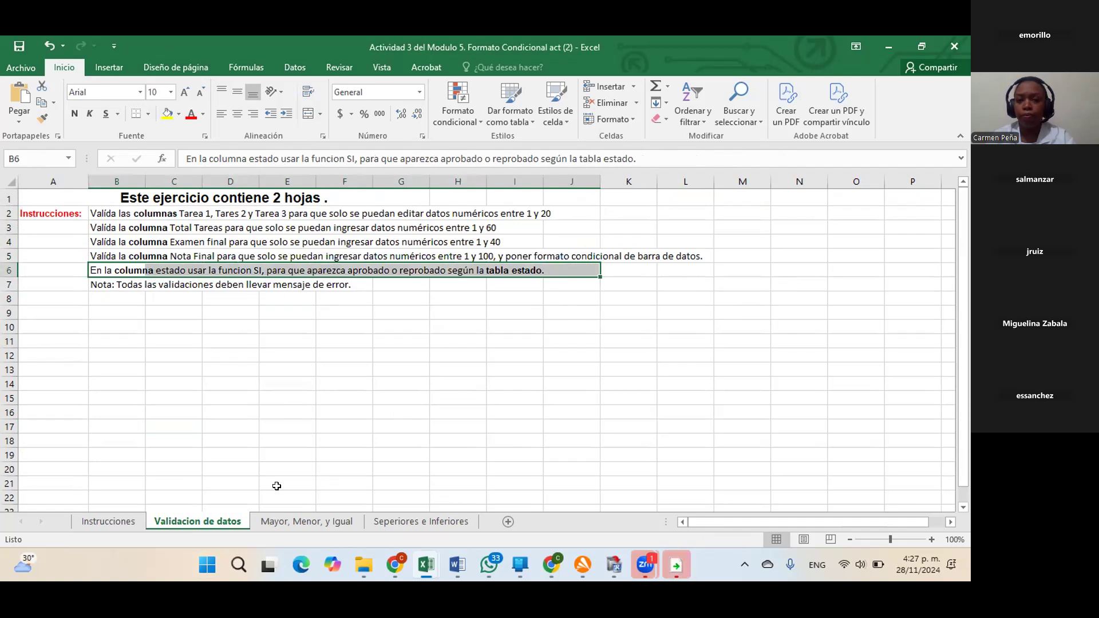
pyautogui.click(287, 427)
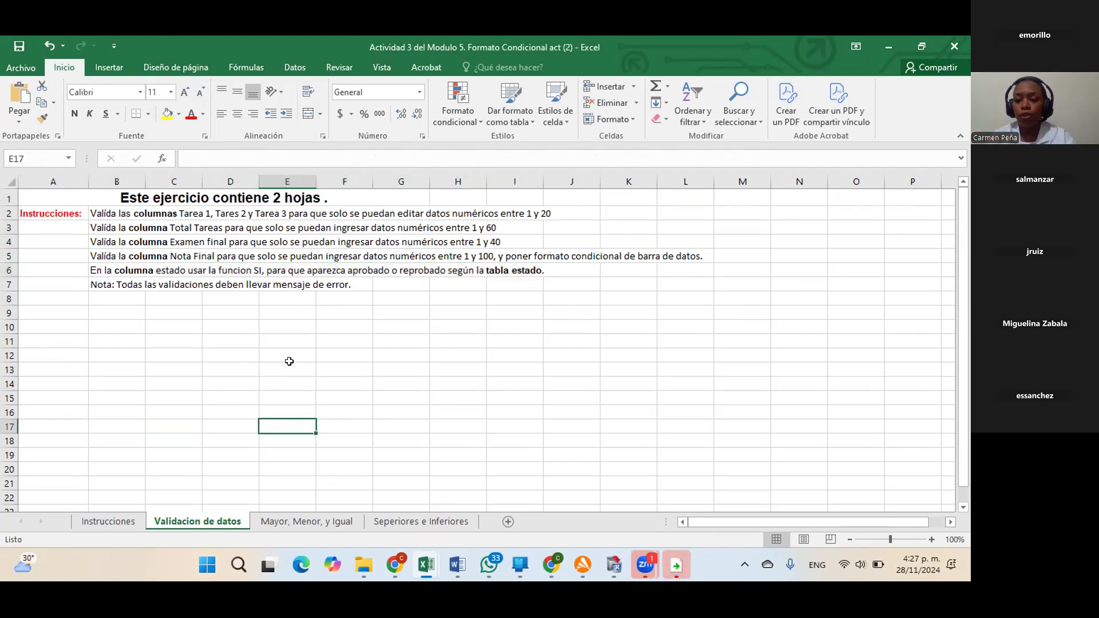
# - Show the Data Validation command's options without applying any of them
pyautogui.click(298, 67)
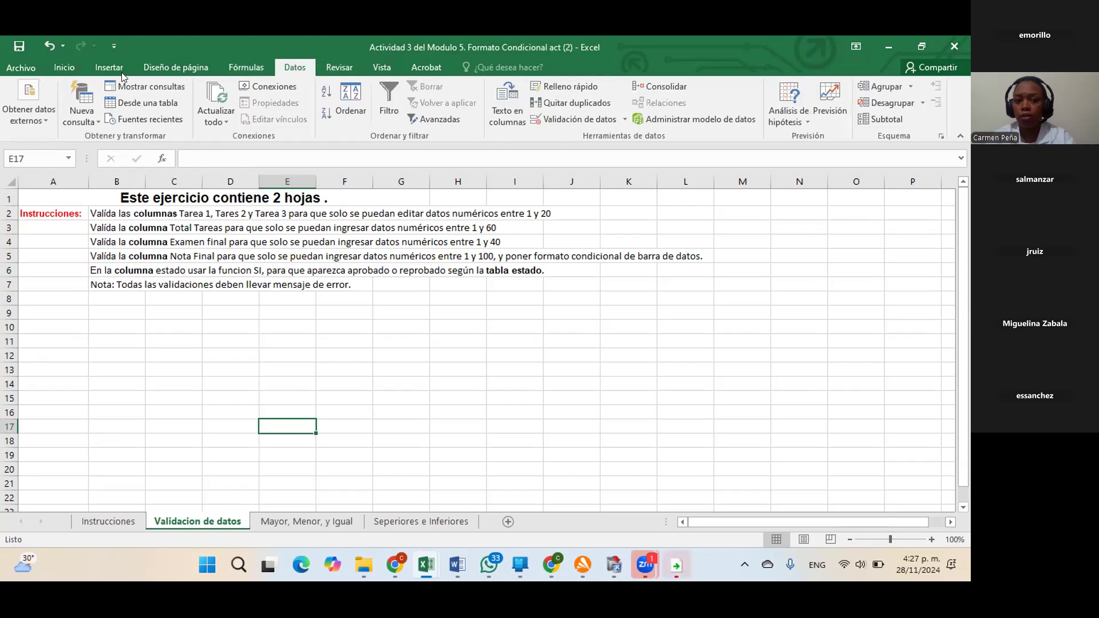
pyautogui.click(621, 118)
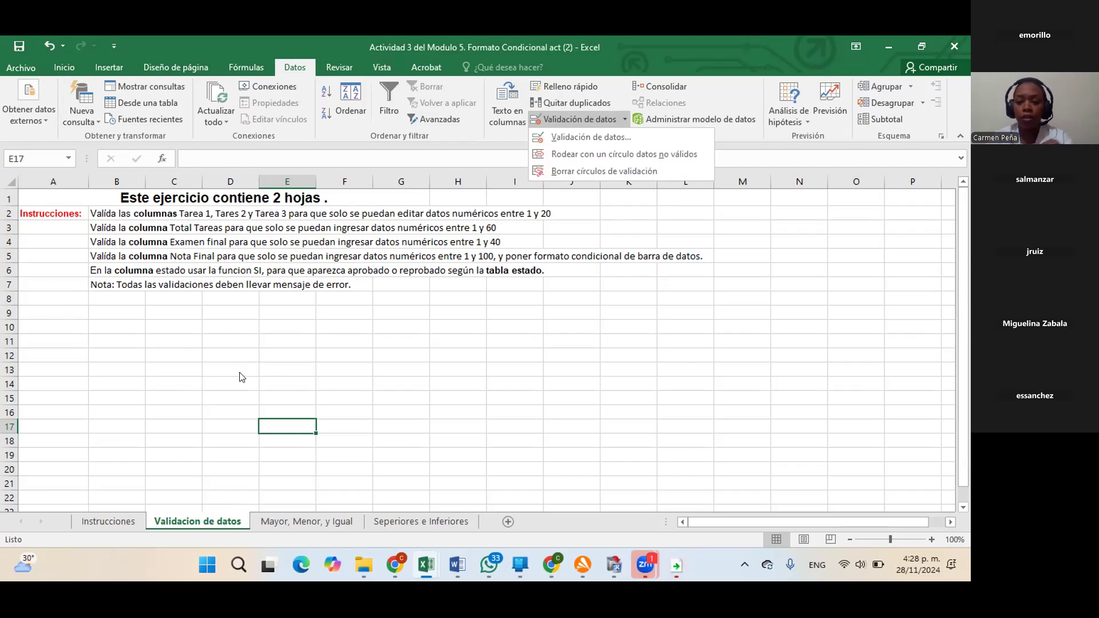
pyautogui.press('Escape')
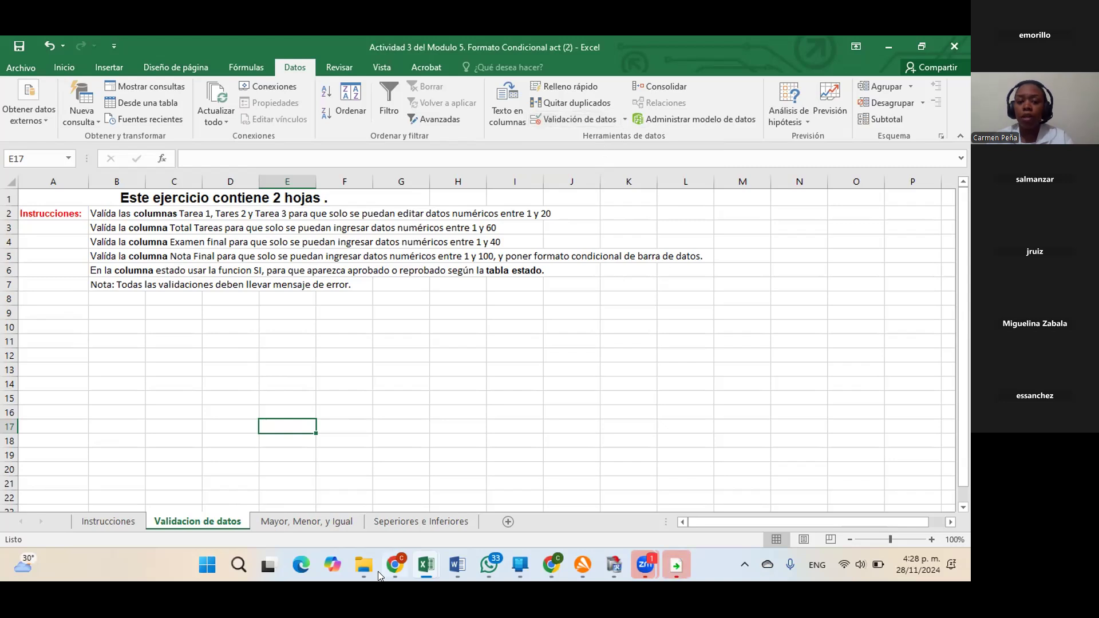
# - On the Instrucciones sheet, enter the first student's grades: 12 for Tarea 1, 15 for Tarea 2 and 13 for Tarea 3
pyautogui.click(109, 521)
pyautogui.moveTo(291, 290); pyautogui.dragTo(447, 426)
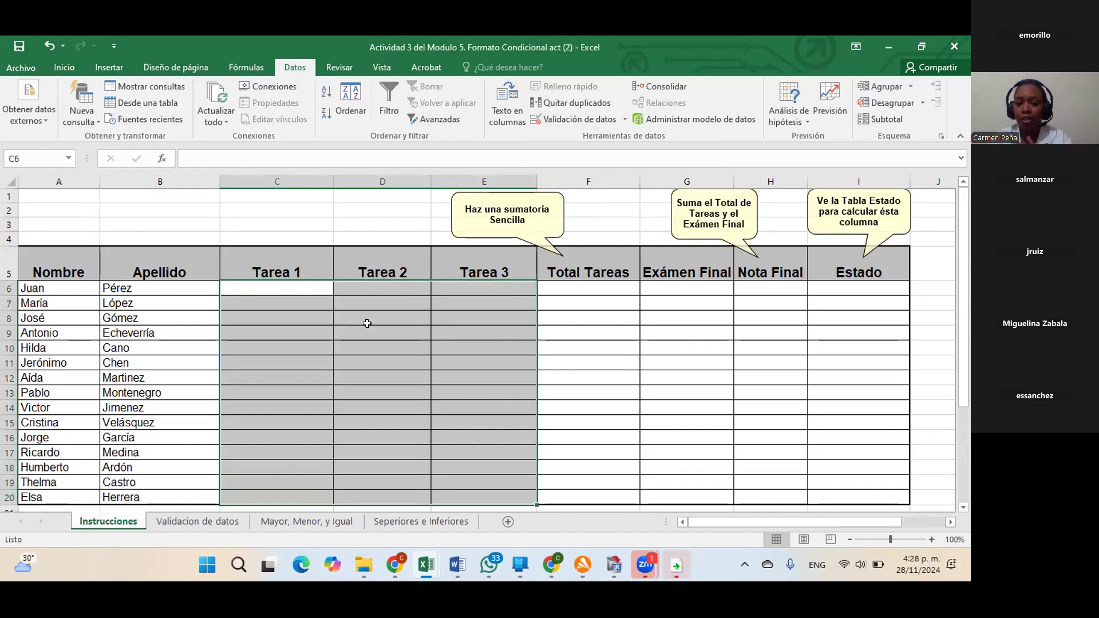
pyautogui.click(280, 297)
pyautogui.click(293, 289)
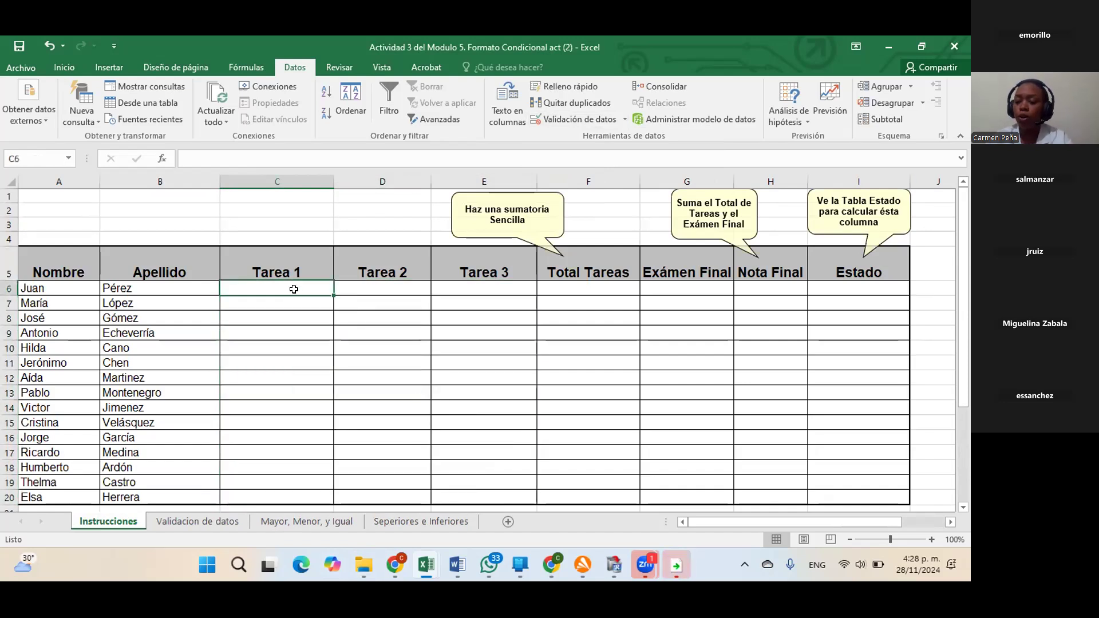
pyautogui.write('12')
pyautogui.press('Tab')
pyautogui.press('Right')
pyautogui.press('Left')
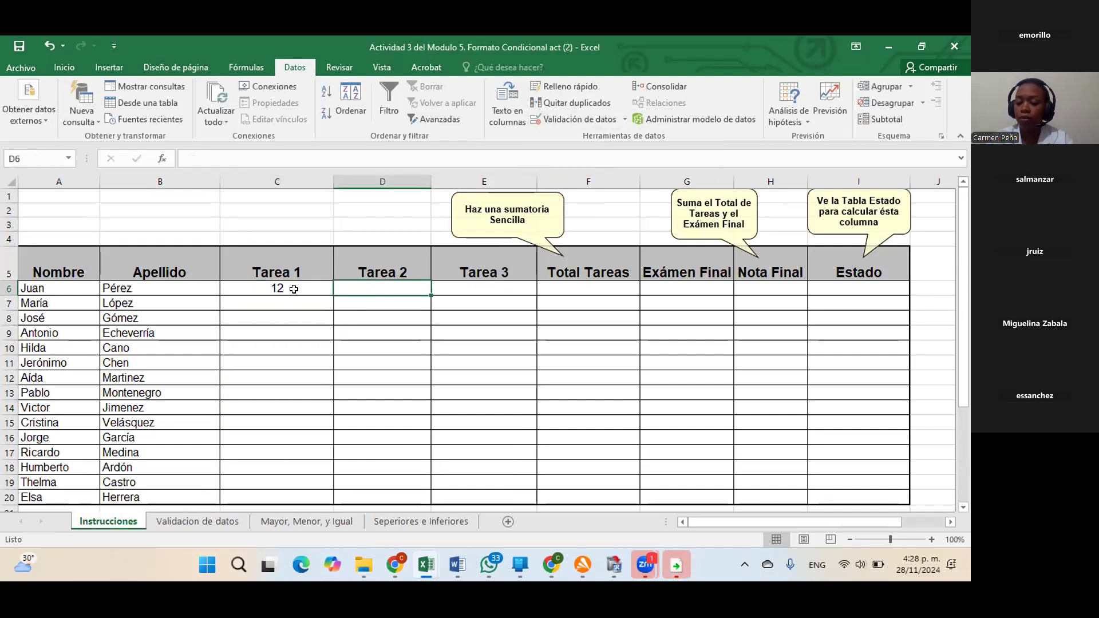
pyautogui.write('15')
pyautogui.press('Tab')
pyautogui.write('13')
pyautogui.press('Return')
pyautogui.moveTo(294, 289); pyautogui.dragTo(487, 473)
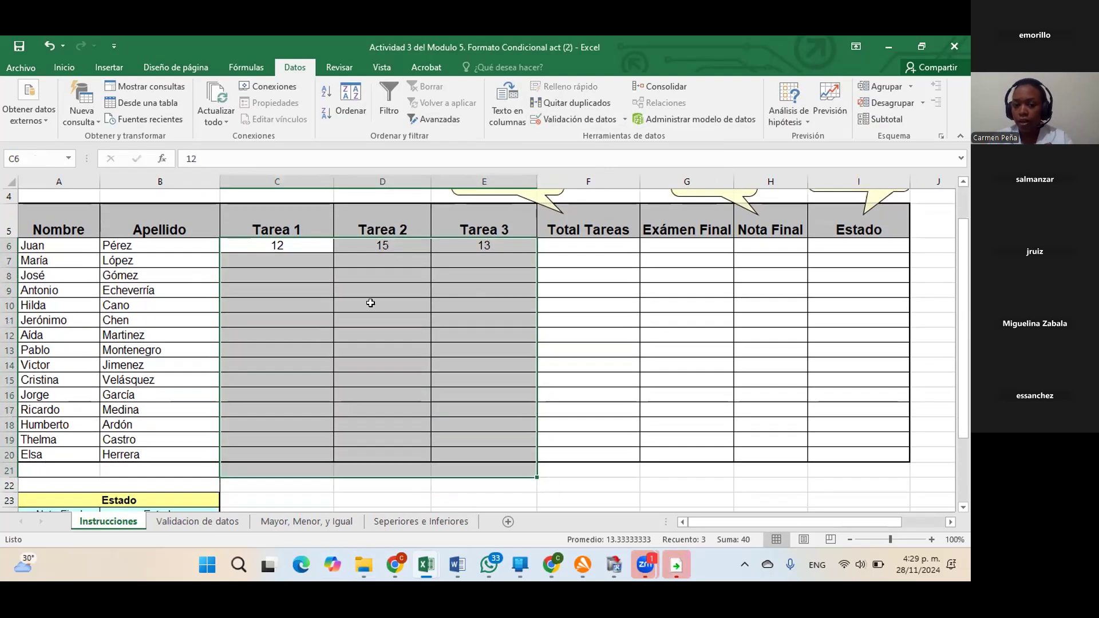
pyautogui.click(296, 261)
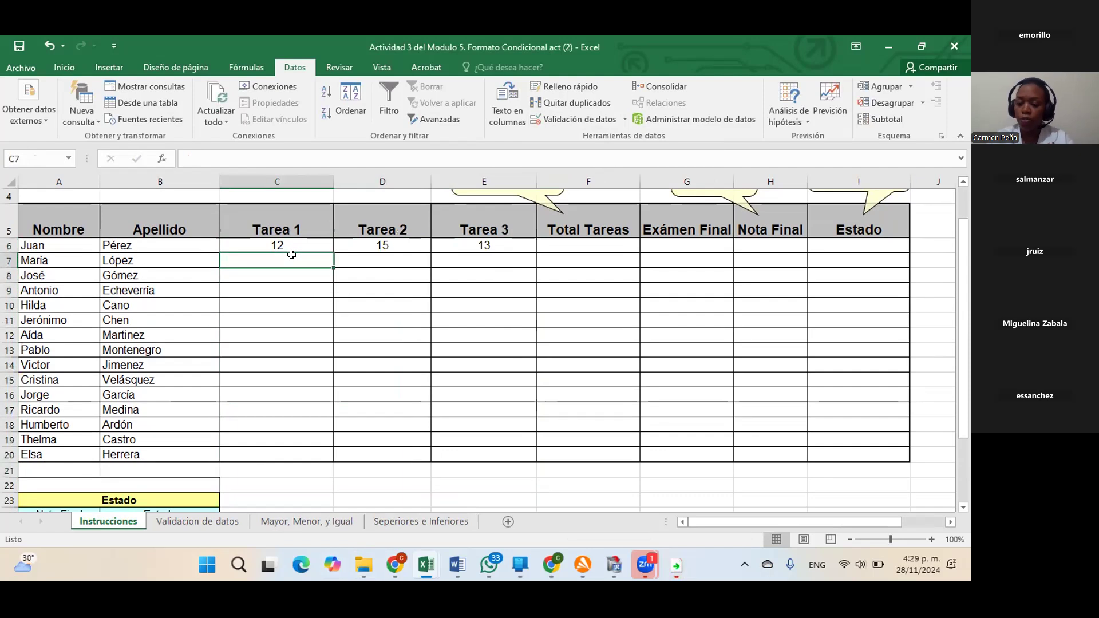
pyautogui.write('3')
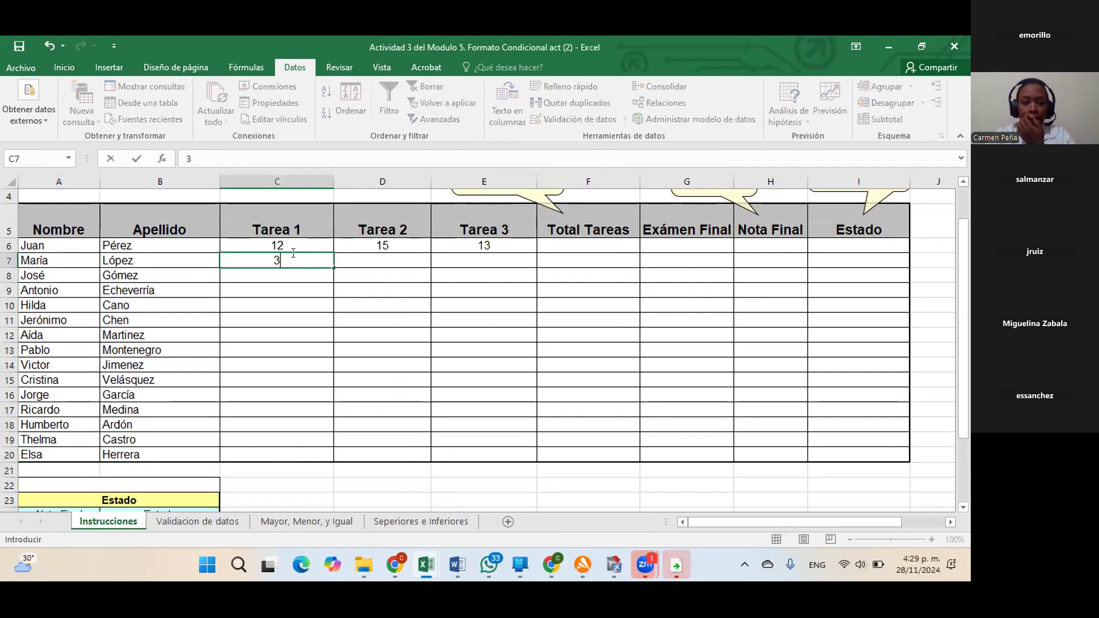
pyautogui.press('F2')
pyautogui.press('BackSpace')
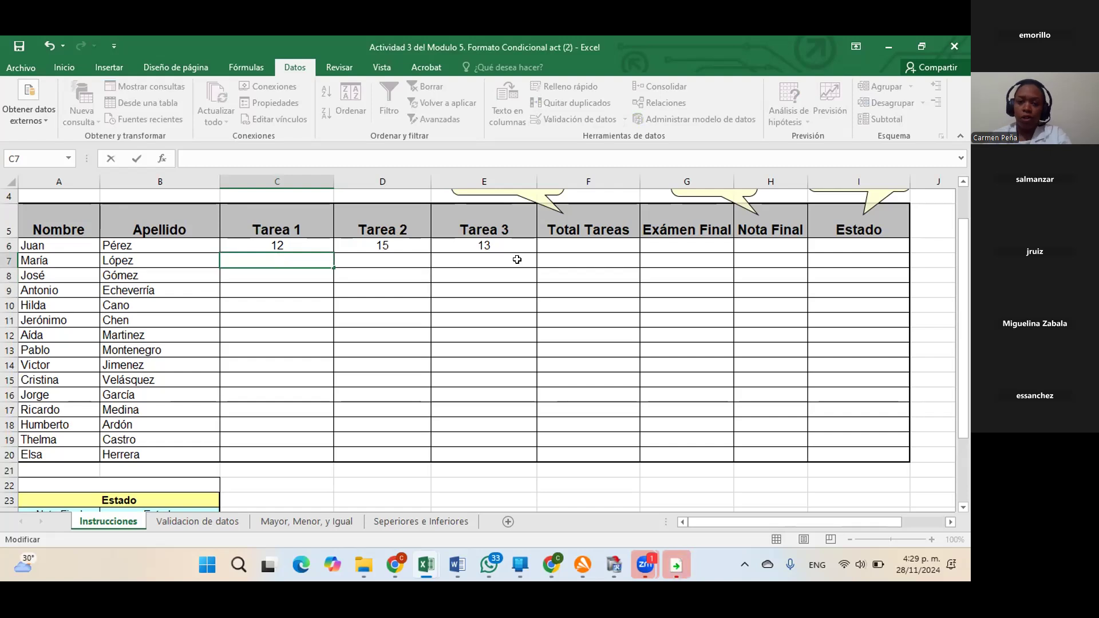
pyautogui.click(484, 257)
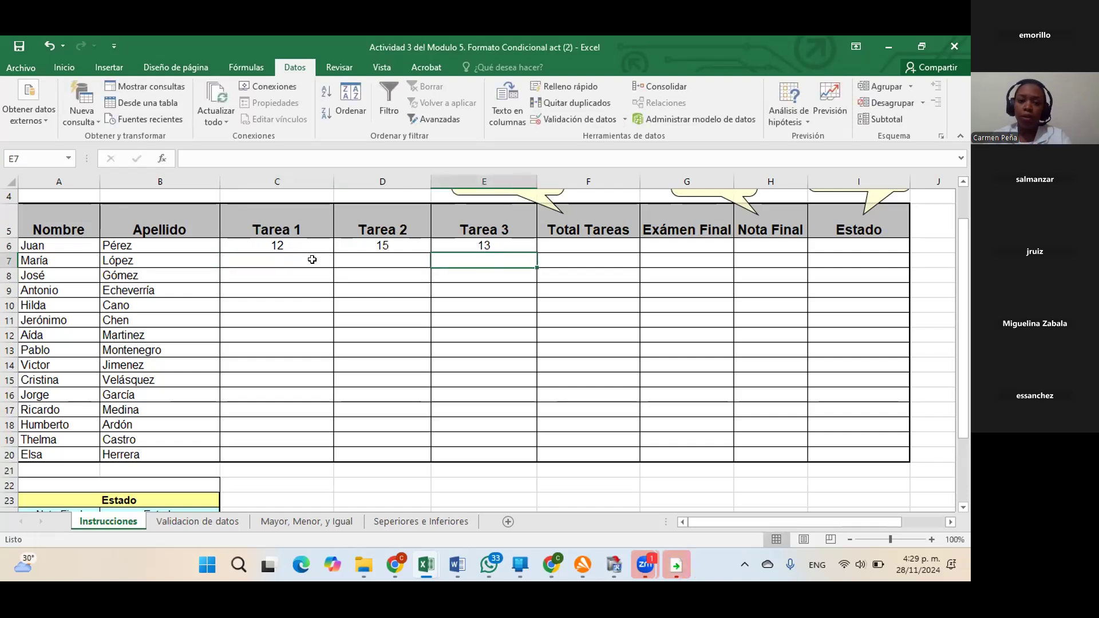
# - Start a data validation rule for the Tarea 1 to Tarea 3 cells of all students (C6:E20) that allows Número entero
pyautogui.click(272, 245)
pyautogui.moveTo(334, 246); pyautogui.dragTo(495, 425)
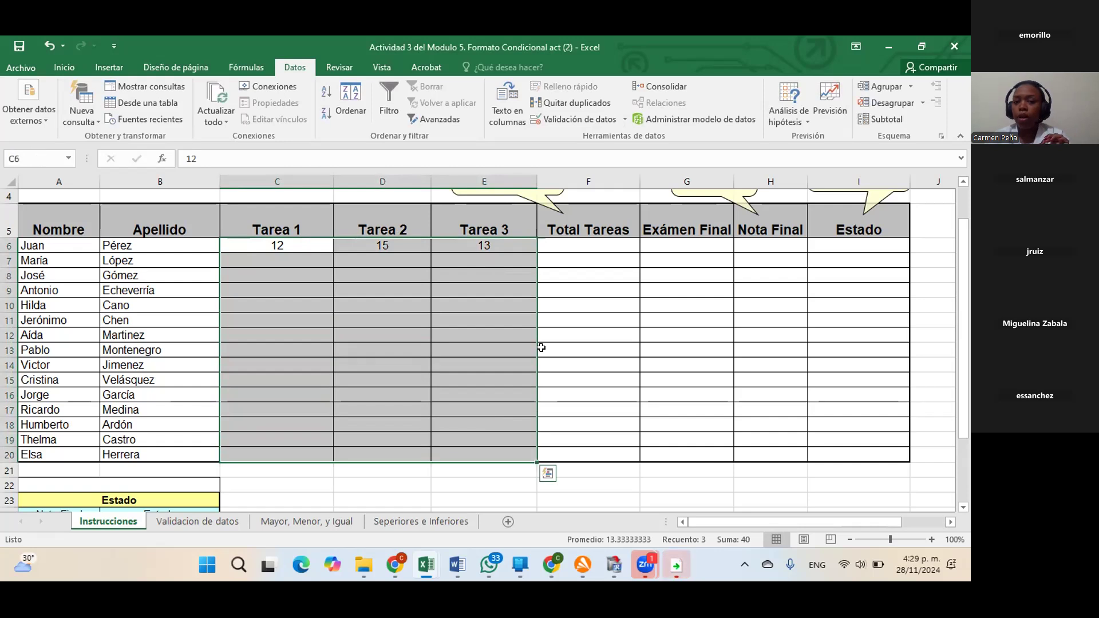
pyautogui.click(622, 116)
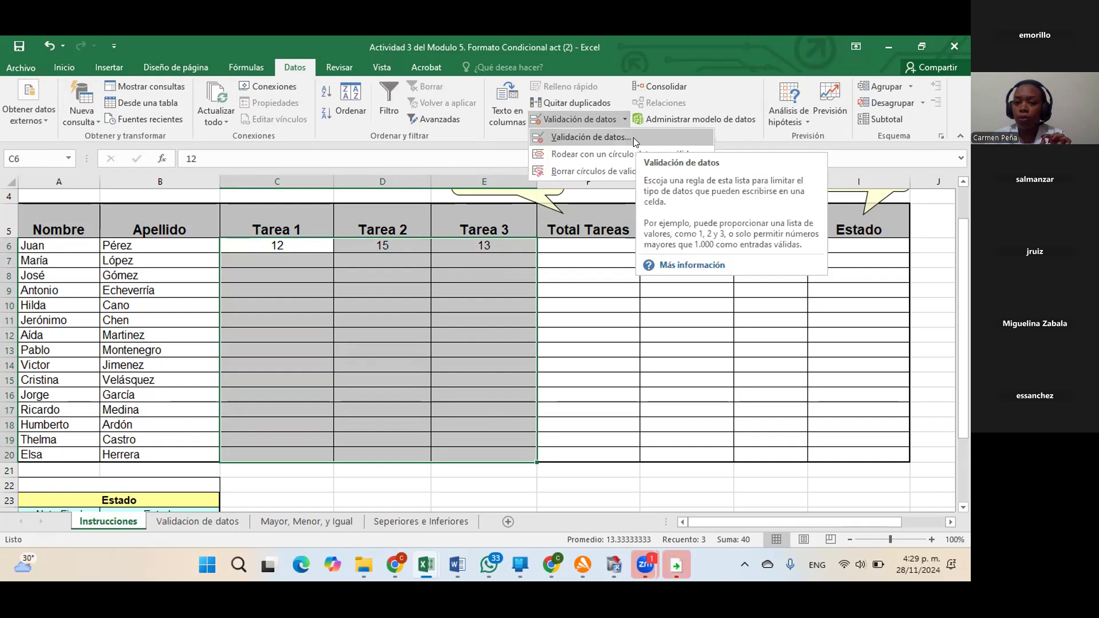
pyautogui.click(633, 137)
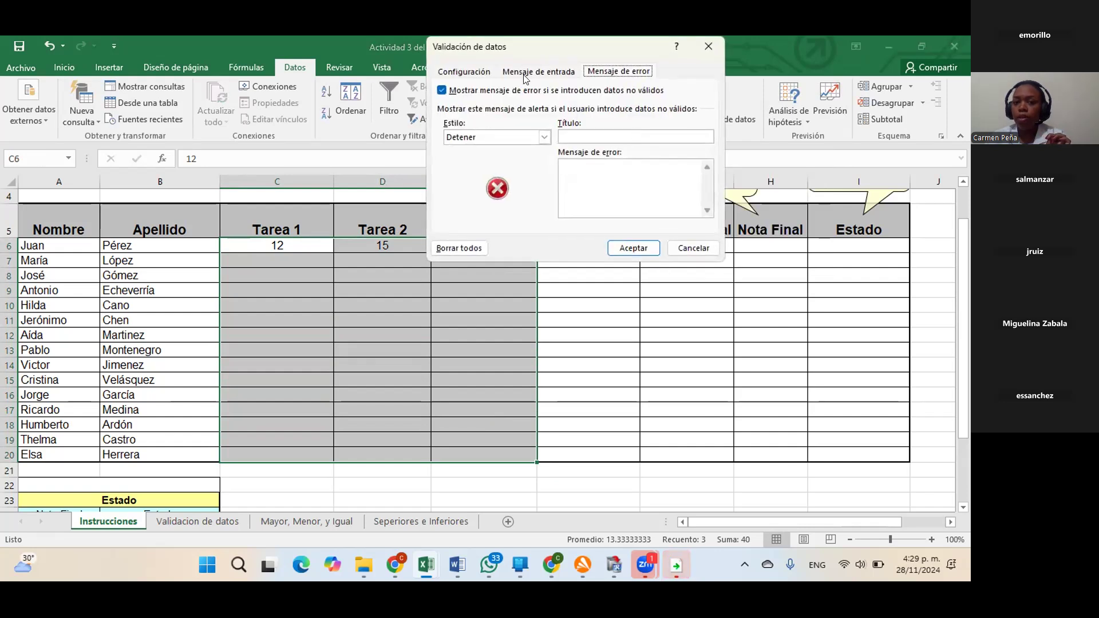
pyautogui.click(470, 77)
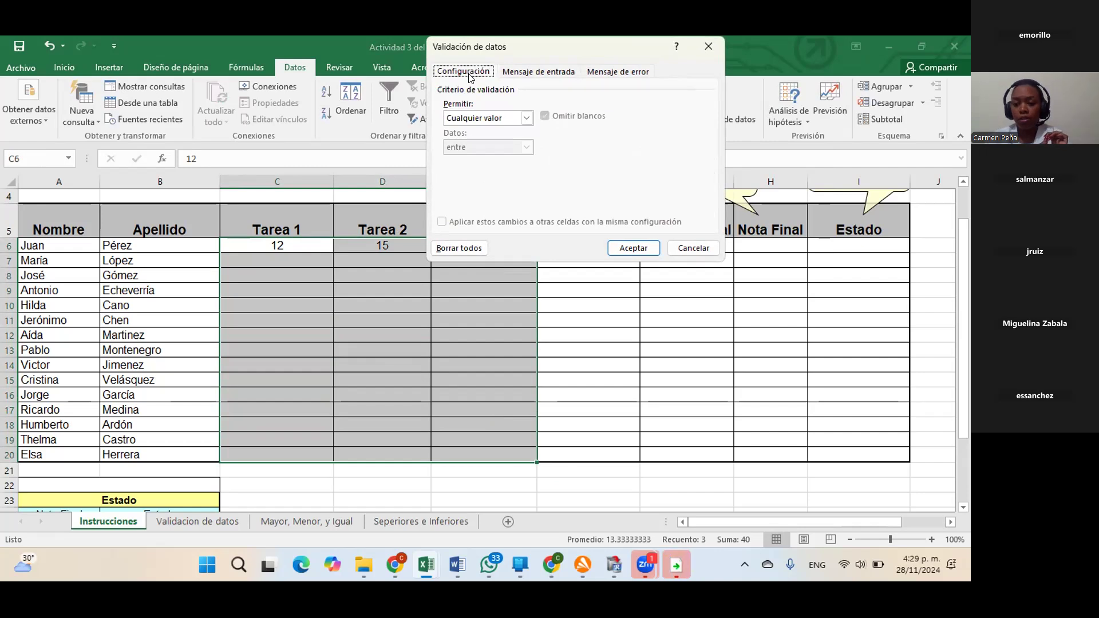
pyautogui.click(528, 118)
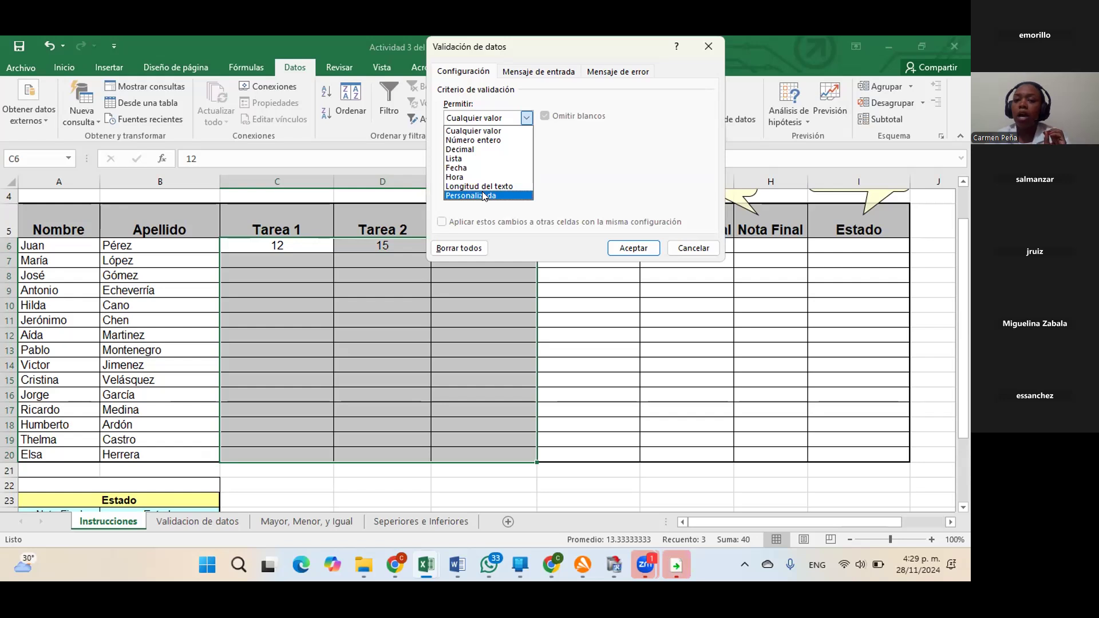
pyautogui.click(475, 141)
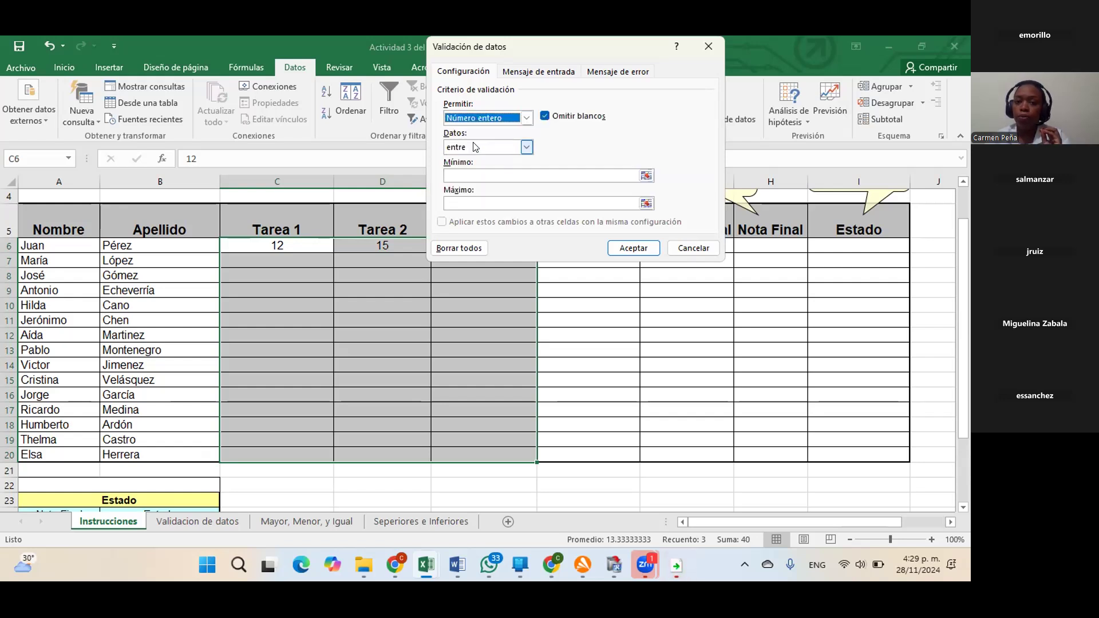
# - Restrict the whole-number rule to values "entre" a minimum of 1 and a maximum of 20
pyautogui.click(527, 152)
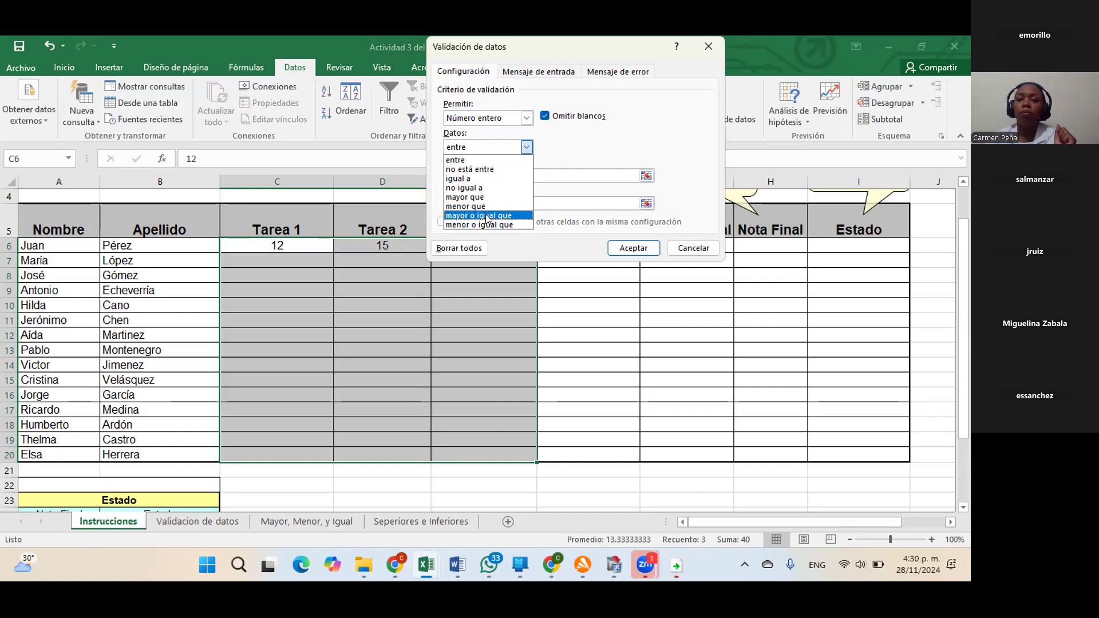
pyautogui.click(489, 161)
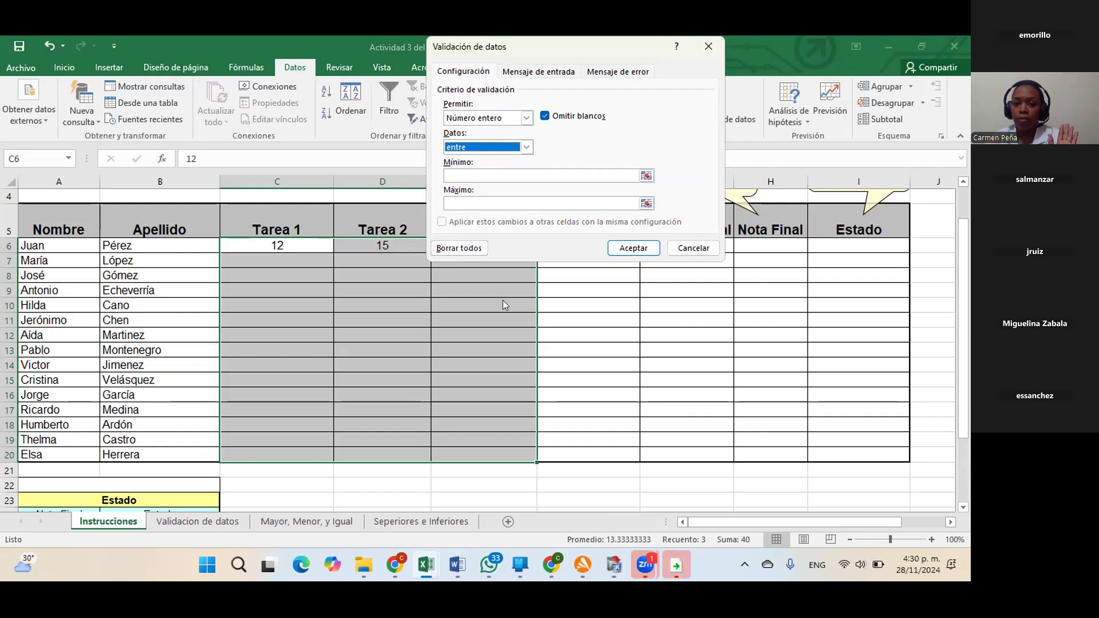
pyautogui.click(487, 178)
pyautogui.write('1')
pyautogui.click(481, 201)
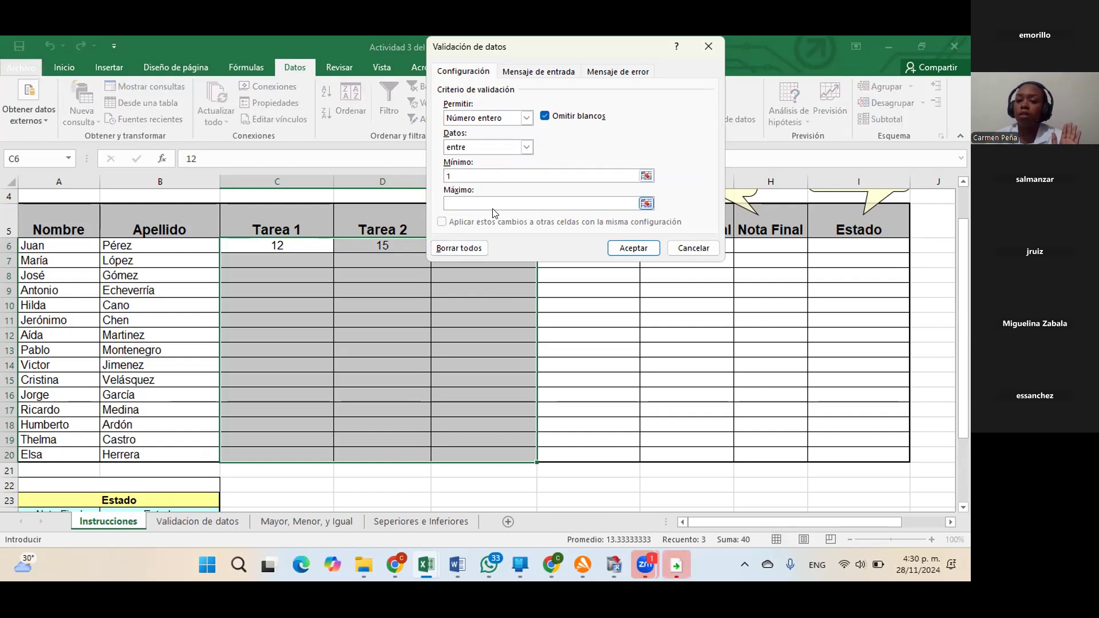
pyautogui.write('20')
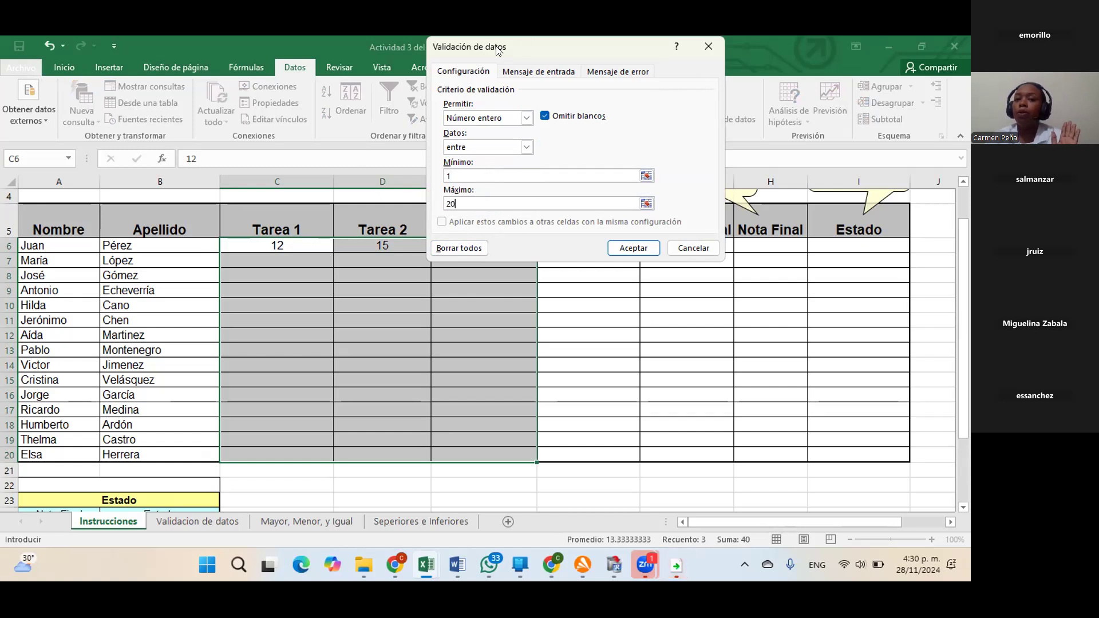
# - Give the validation rule's input message the title "NOTA INFORMATIVA"
pyautogui.click(524, 72)
pyautogui.click(641, 74)
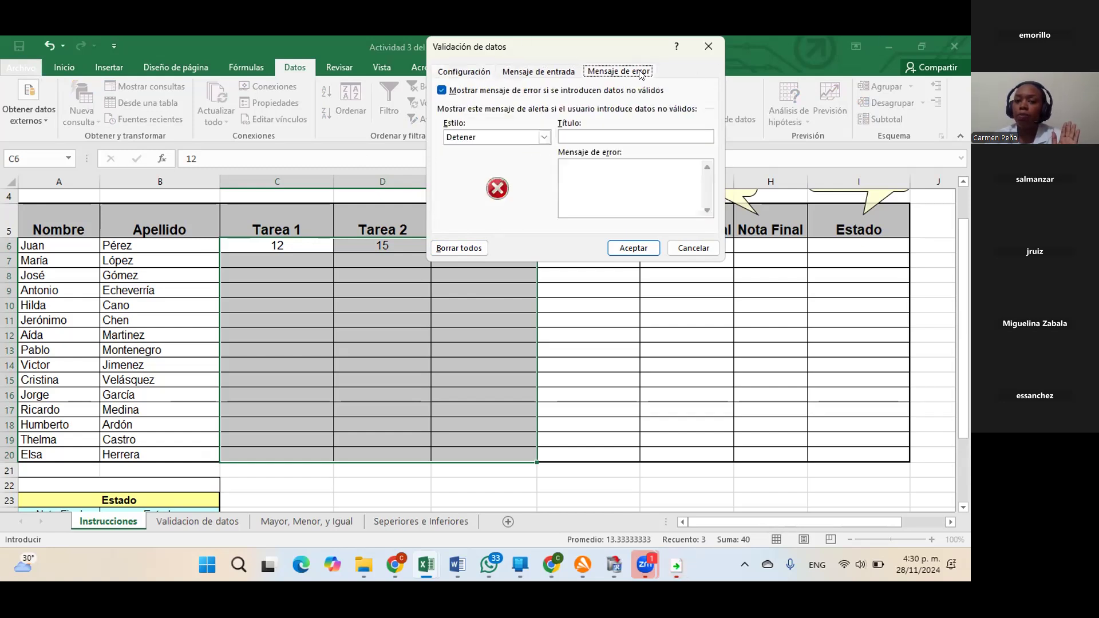
pyautogui.click(555, 74)
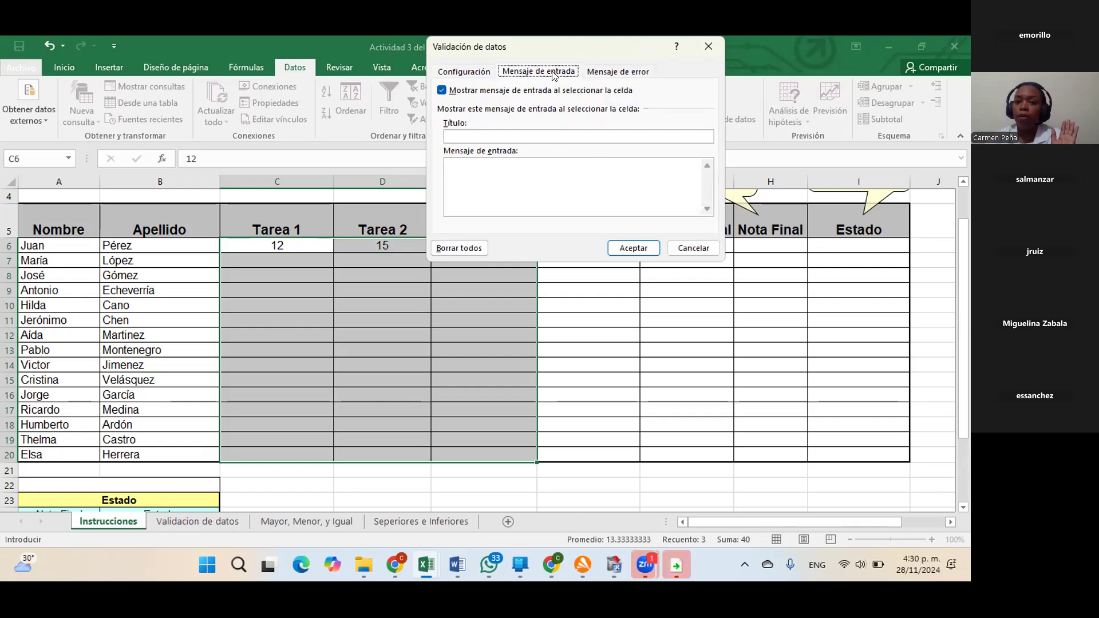
pyautogui.click(528, 135)
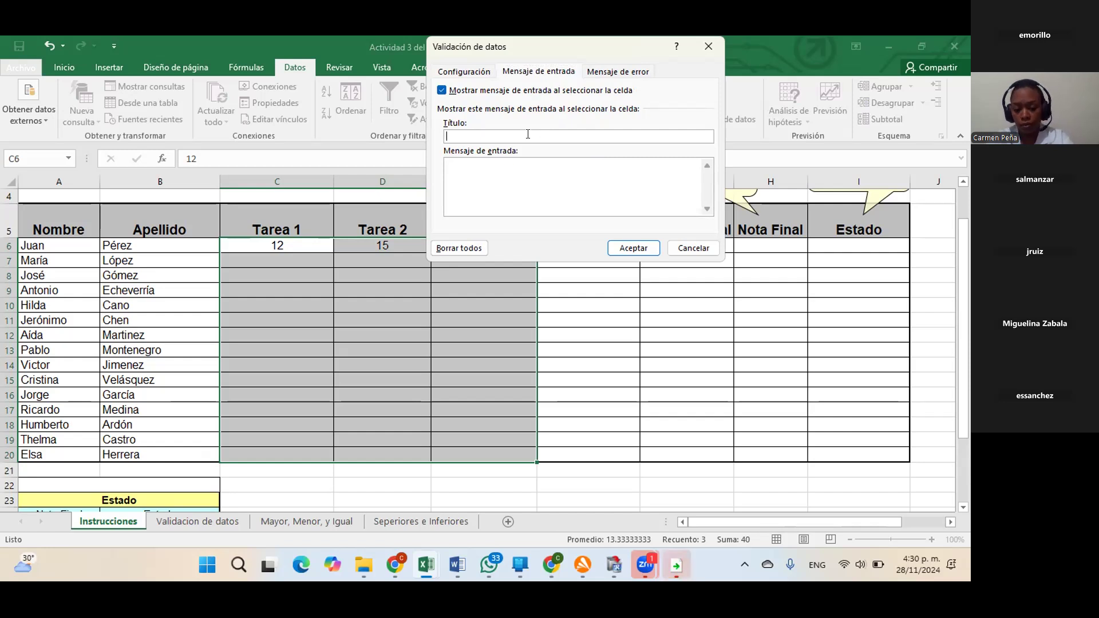
pyautogui.write('NOTA INFOR')
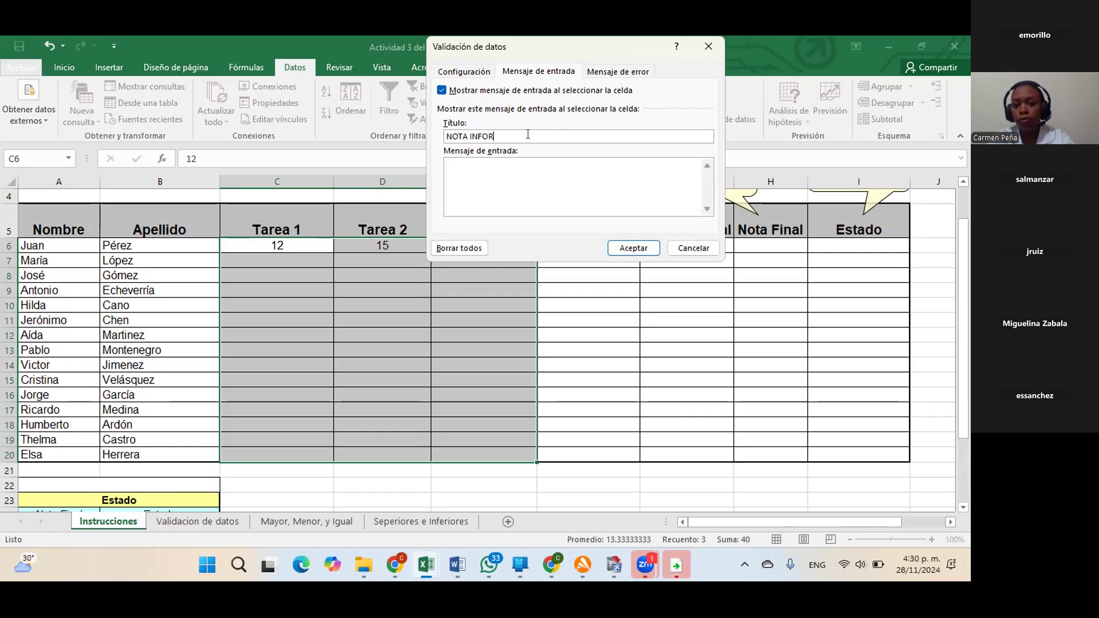
pyautogui.write('Mati')
pyautogui.press('BackSpace')
pyautogui.press('BackSpace')
pyautogui.press('BackSpace')
pyautogui.press('BackSpace')
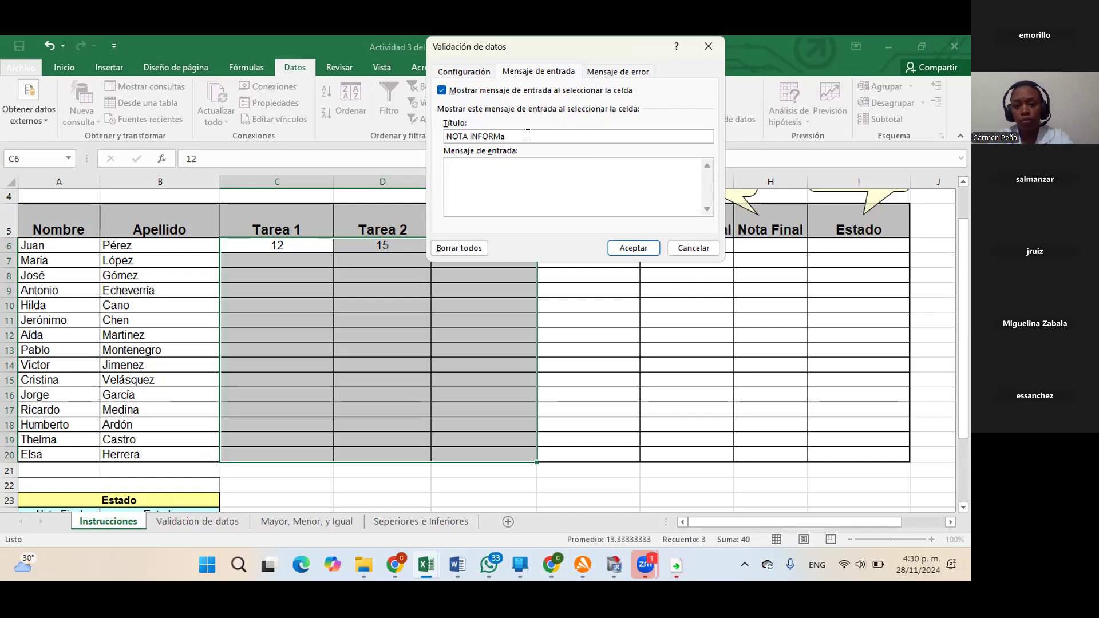
pyautogui.press('BackSpace')
pyautogui.write('ATIVA')
# - Set the input message text to "SOLO AGREGAR NUMEROS ENTRE 1 Y 20" and apply the validation to the Tarea cells
pyautogui.click(525, 191)
pyautogui.write('SOLO ')
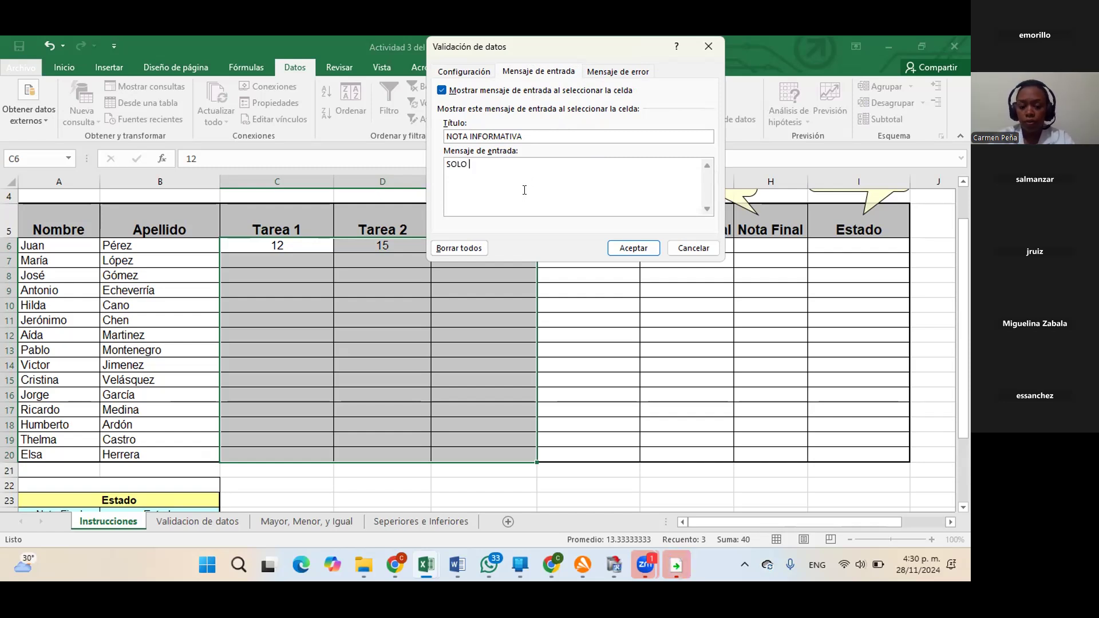
pyautogui.write('A')
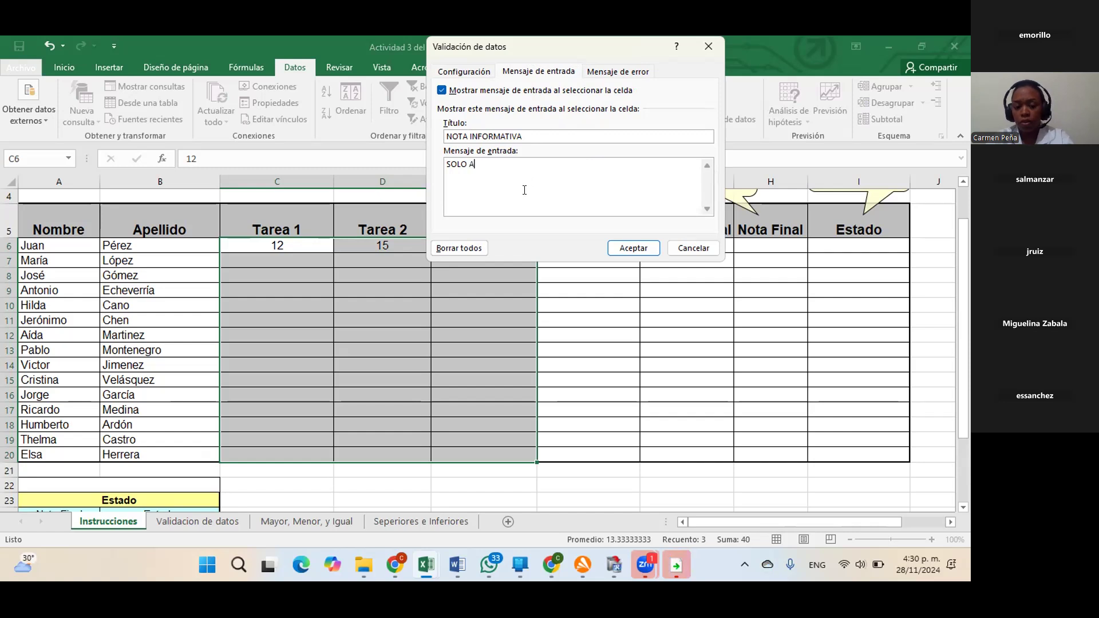
pyautogui.write('GREGAR')
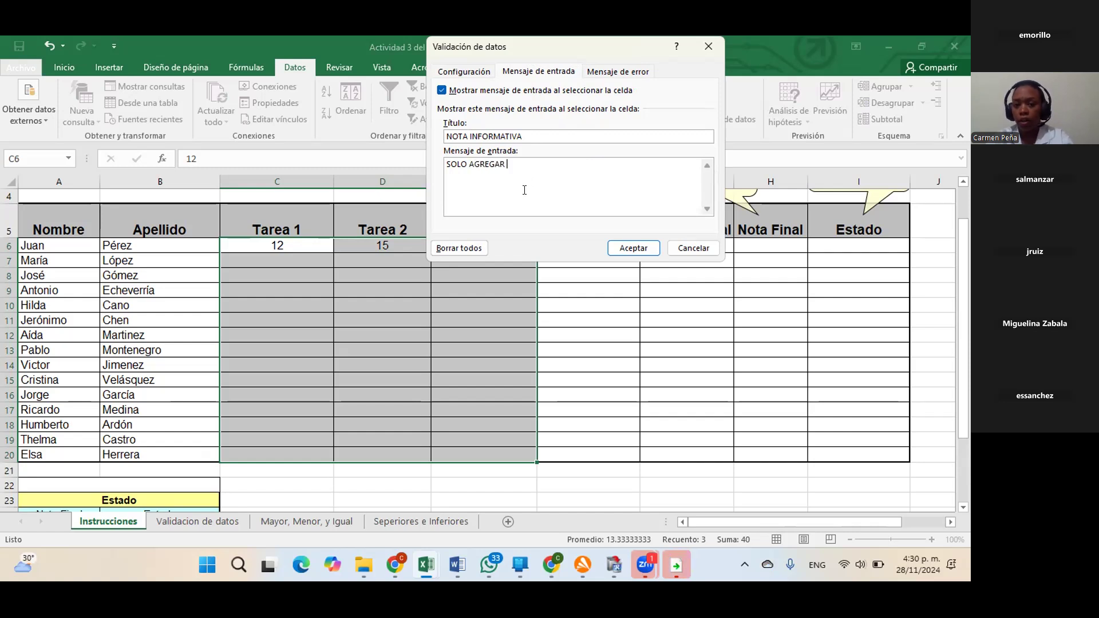
pyautogui.write(' NUMERO')
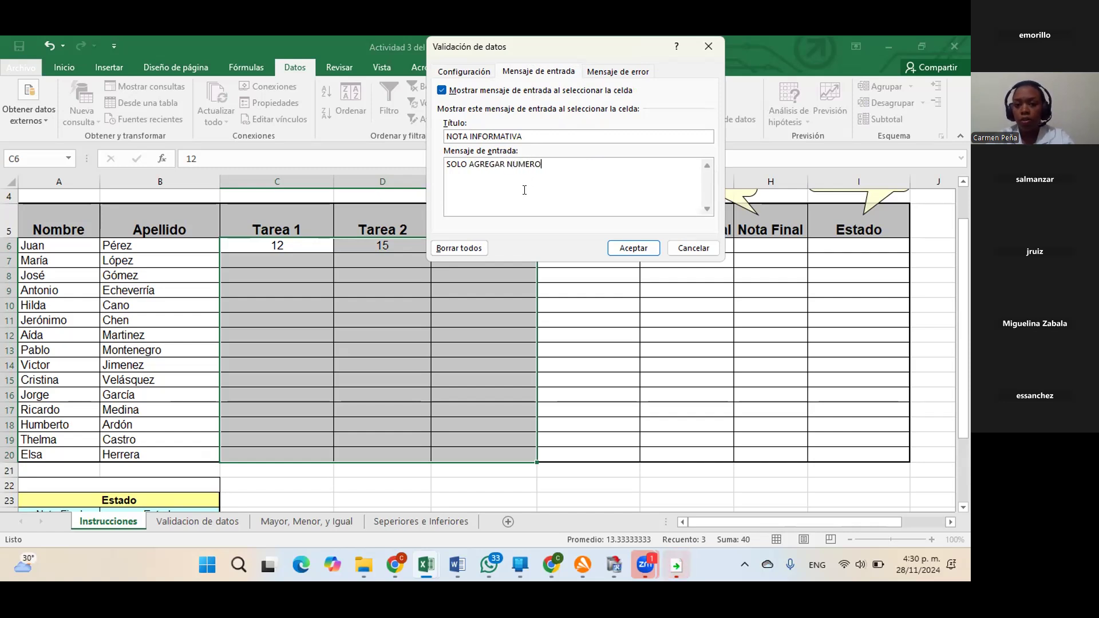
pyautogui.write('S ENTRE 1 Y')
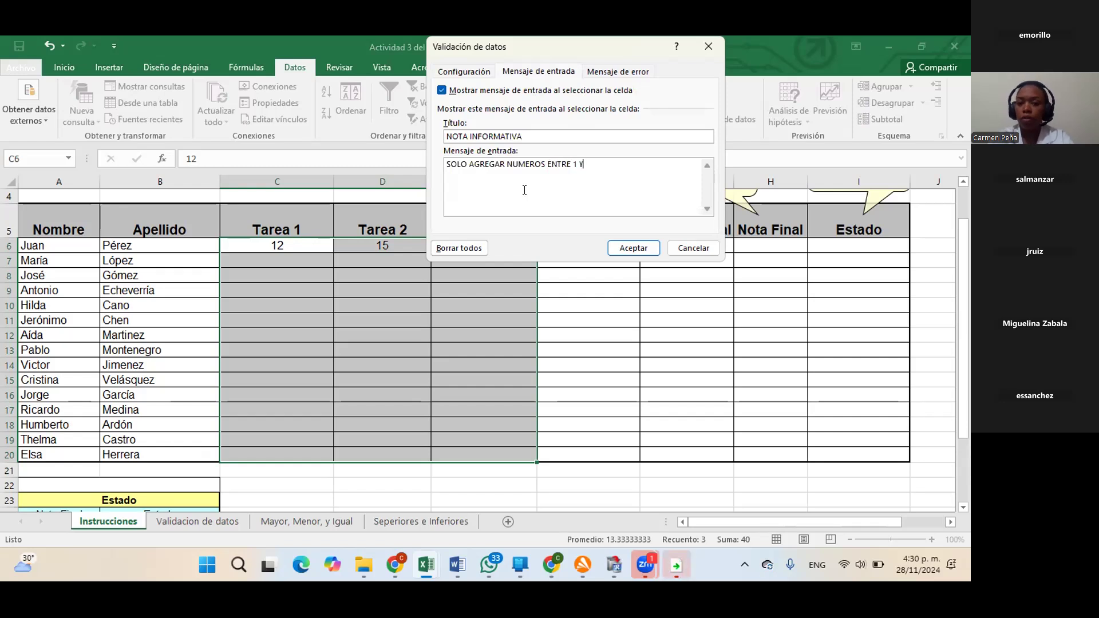
pyautogui.write(' 20')
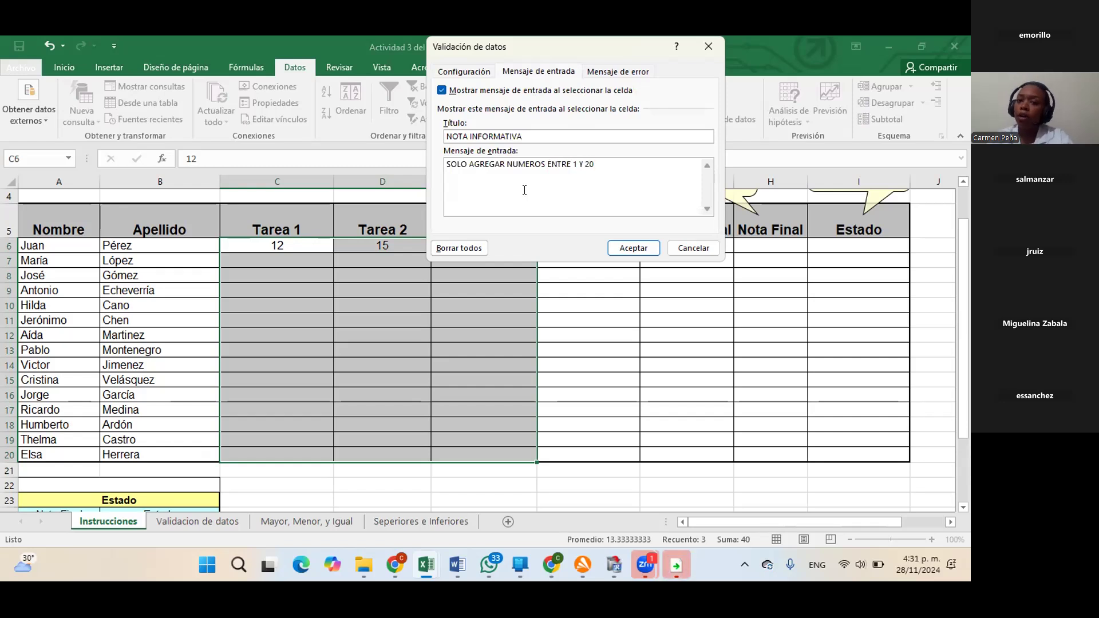
pyautogui.click(643, 247)
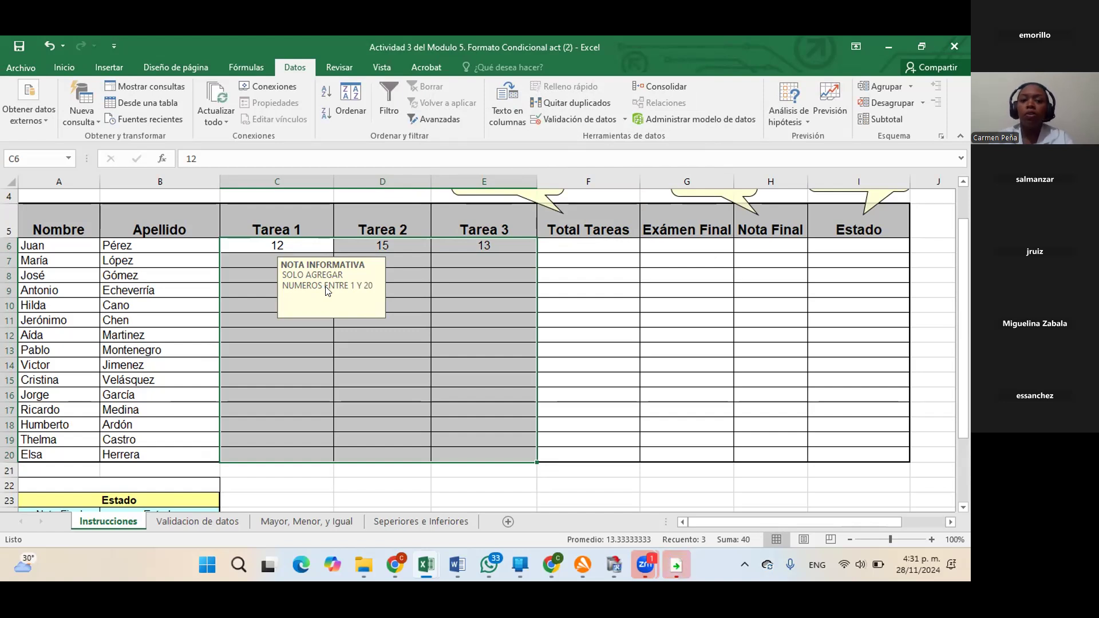
pyautogui.click(462, 305)
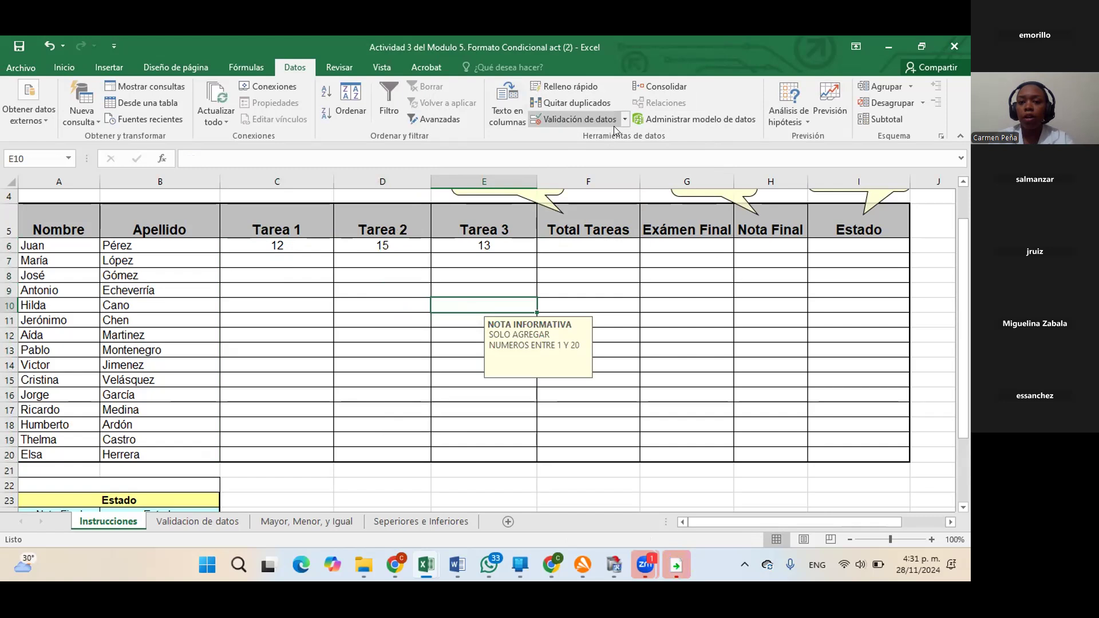
# - Reopen the data validation of the Tarea 1 to Tarea 3 cells (C6:E20) and set the error alert style to Advertencia
pyautogui.moveTo(277, 243); pyautogui.dragTo(479, 420)
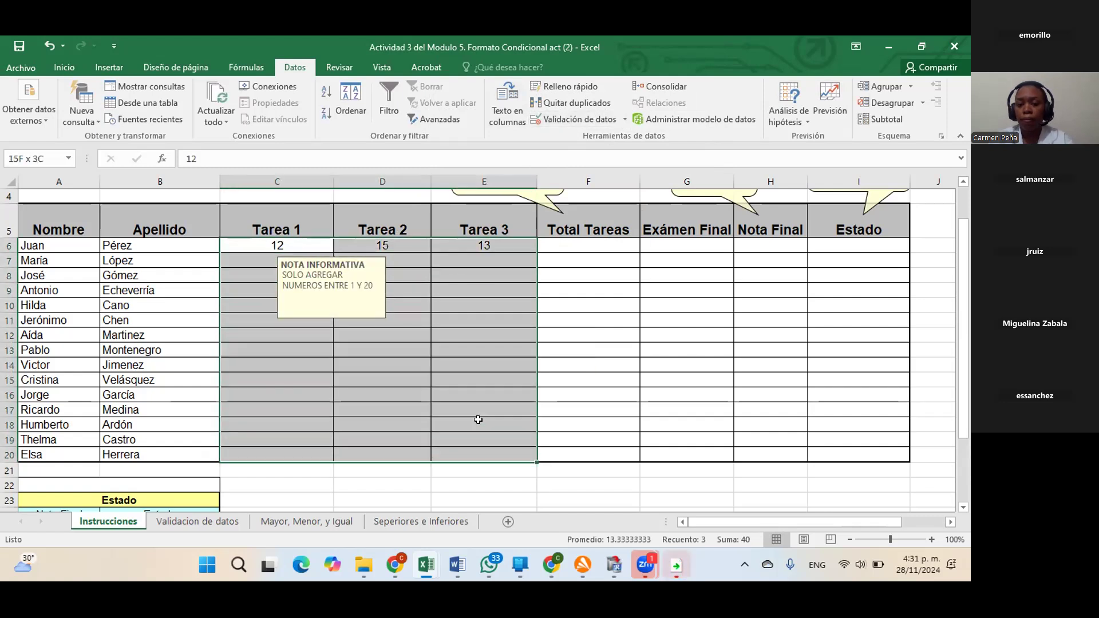
pyautogui.click(623, 119)
pyautogui.click(629, 133)
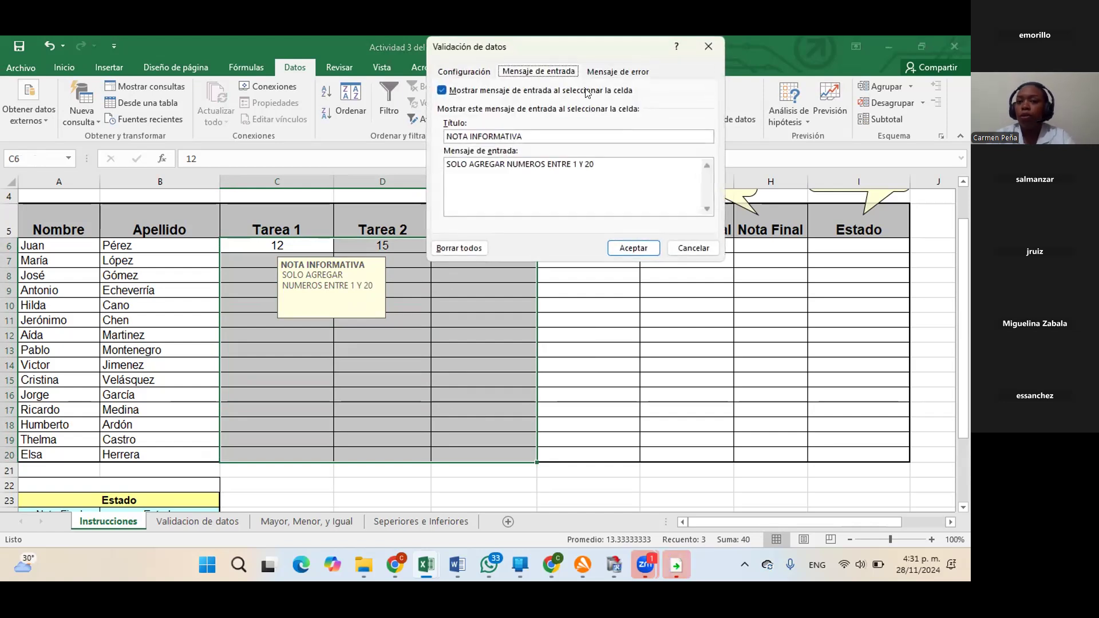
pyautogui.click(611, 73)
pyautogui.click(483, 143)
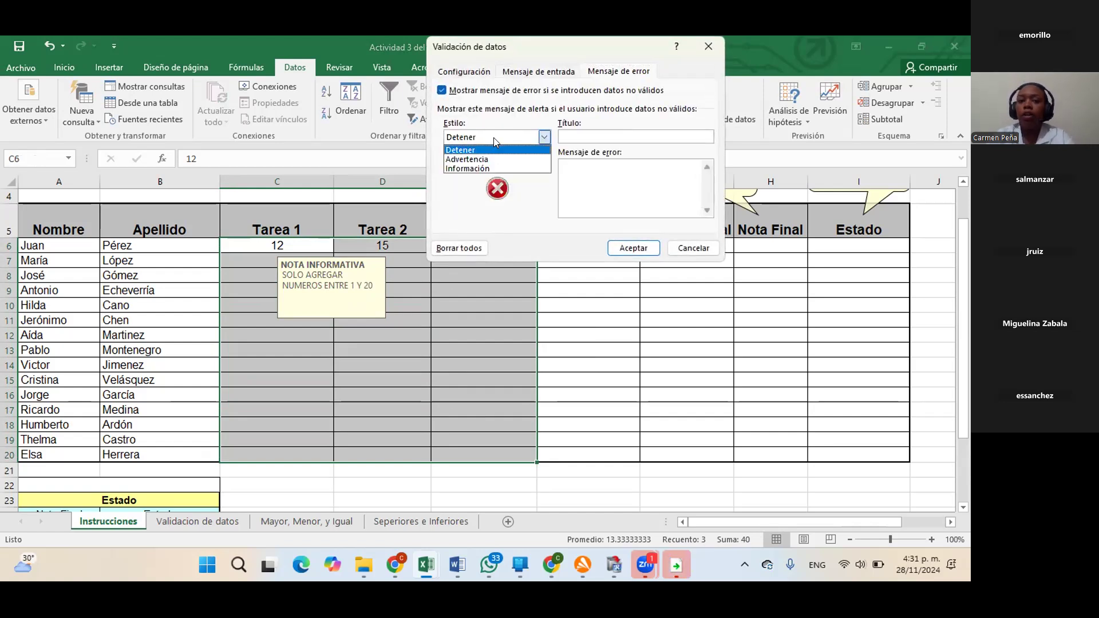
pyautogui.click(487, 159)
pyautogui.click(509, 137)
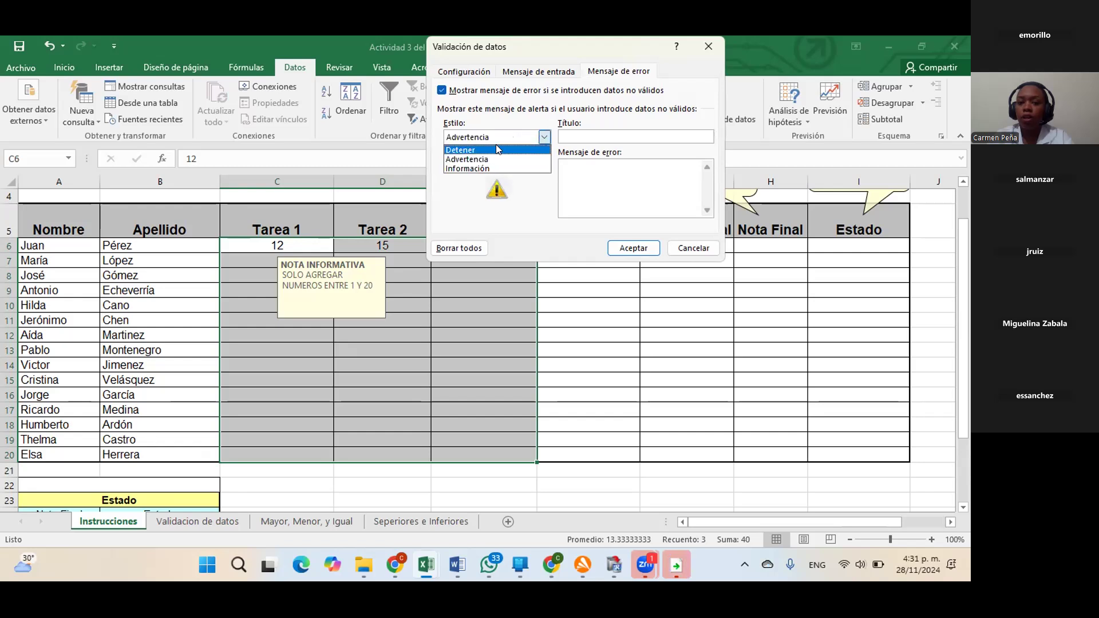
pyautogui.click(514, 164)
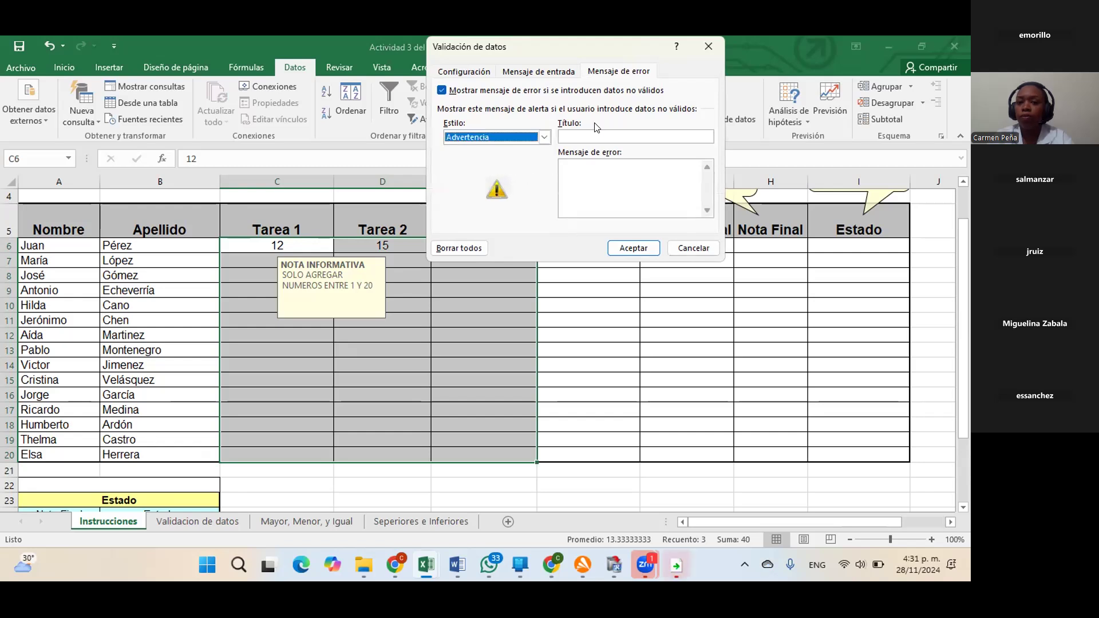
# - Title the error alert "MENSAJE DE ERROR" with the message "SOLO AGREGAR VALORES ENTRE 1 Y 20." and apply it
pyautogui.click(590, 136)
pyautogui.write('MENSAJE DE ')
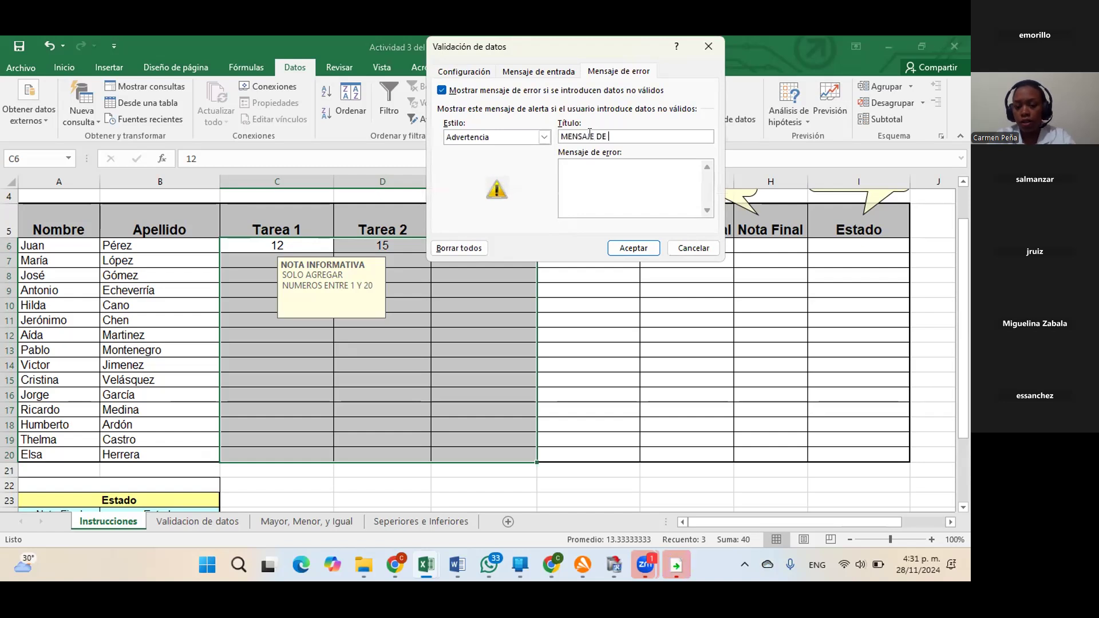
pyautogui.write('ERRO')
pyautogui.write('R ')
pyautogui.write('SOLO AGRE')
pyautogui.write('GAR V')
pyautogui.write('ALOR')
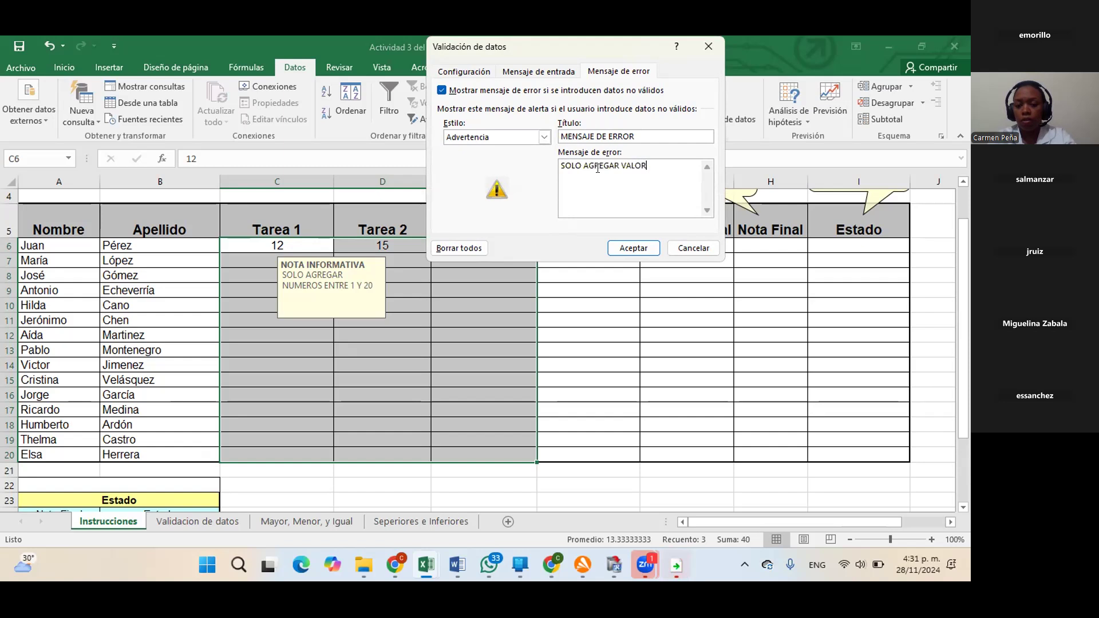
pyautogui.write('ES EN')
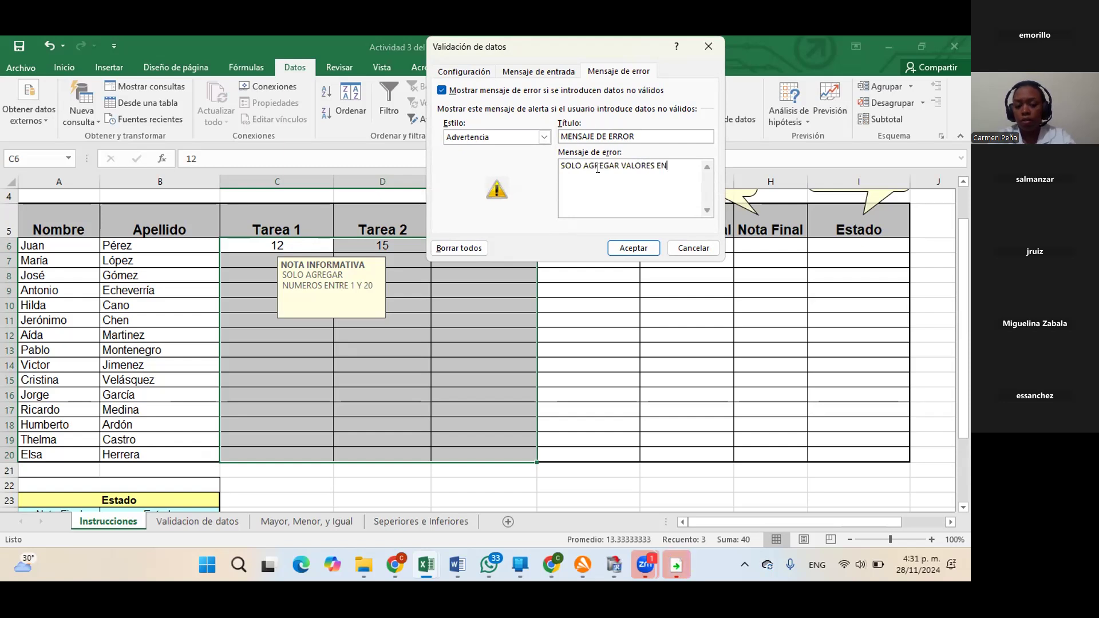
pyautogui.write('TRE 1 Y')
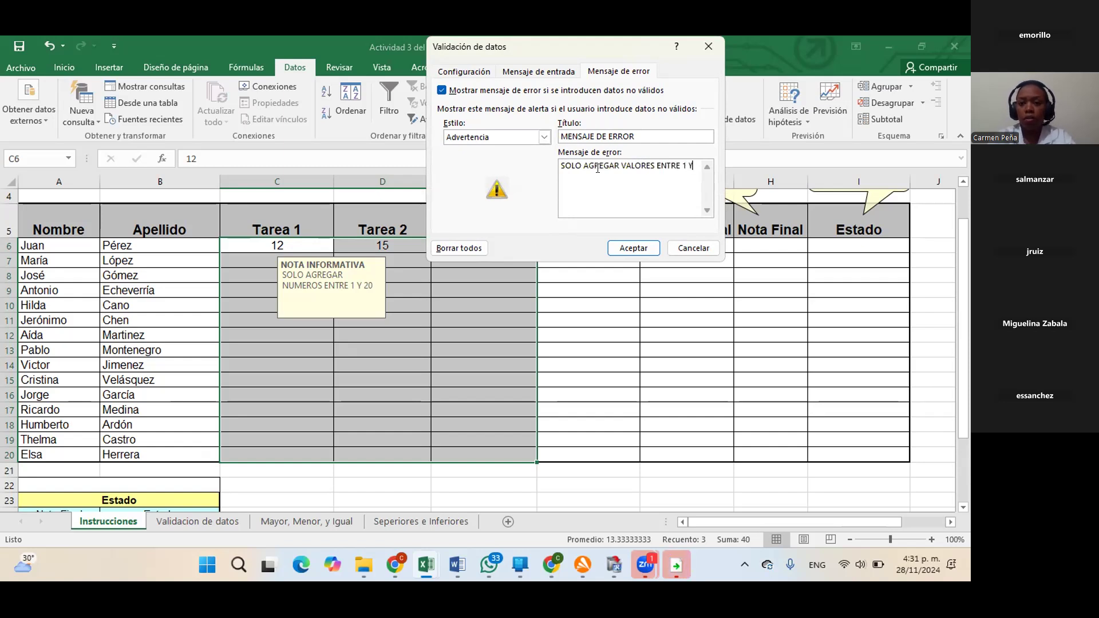
pyautogui.write(' 20')
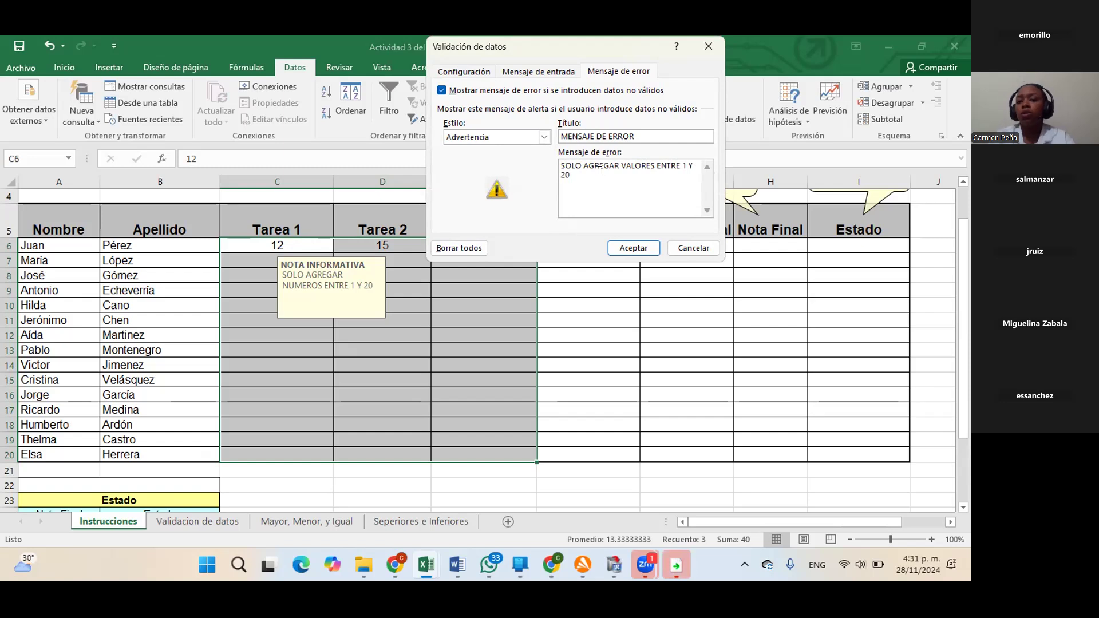
pyautogui.write('.')
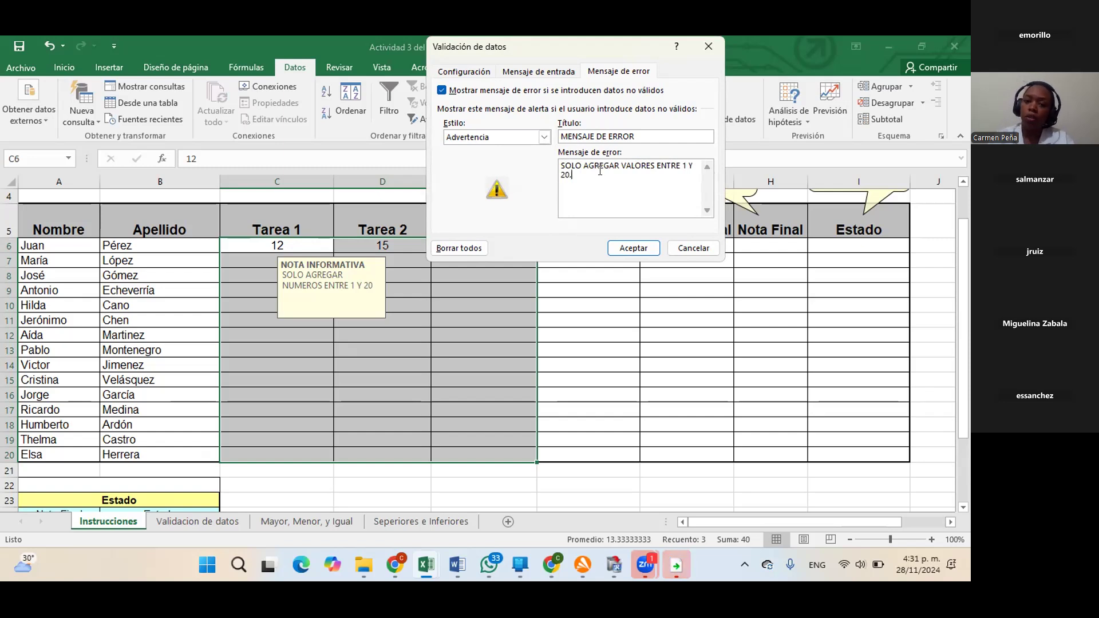
pyautogui.click(642, 247)
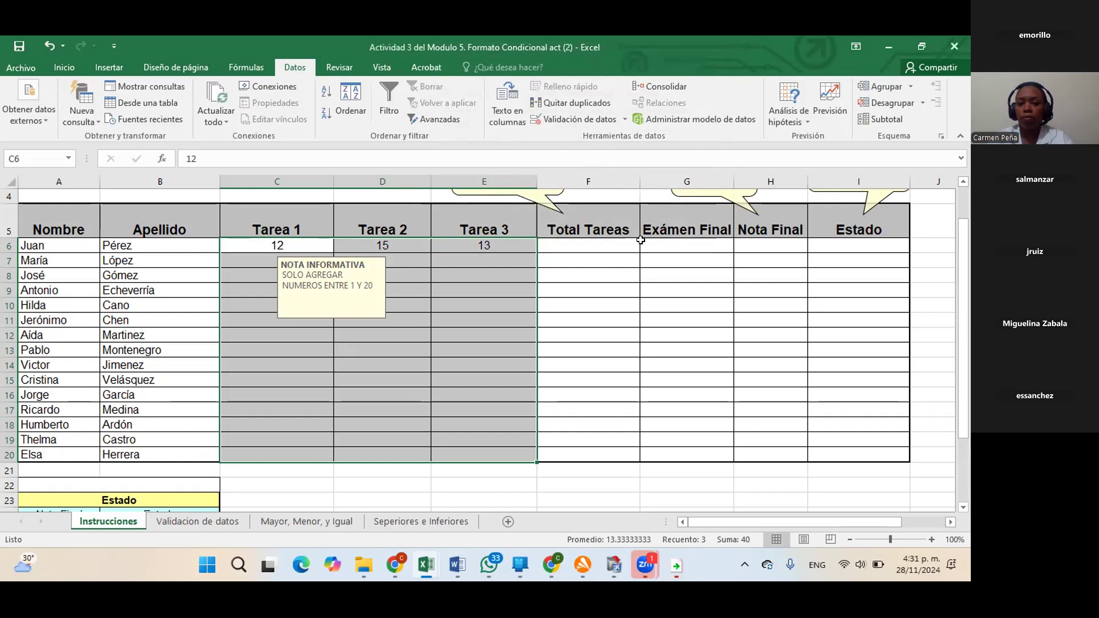
# - Test the Tarea 1 validation by entering 25 in C7, and dismiss the alert without keeping the value
pyautogui.click(500, 316)
pyautogui.click(284, 261)
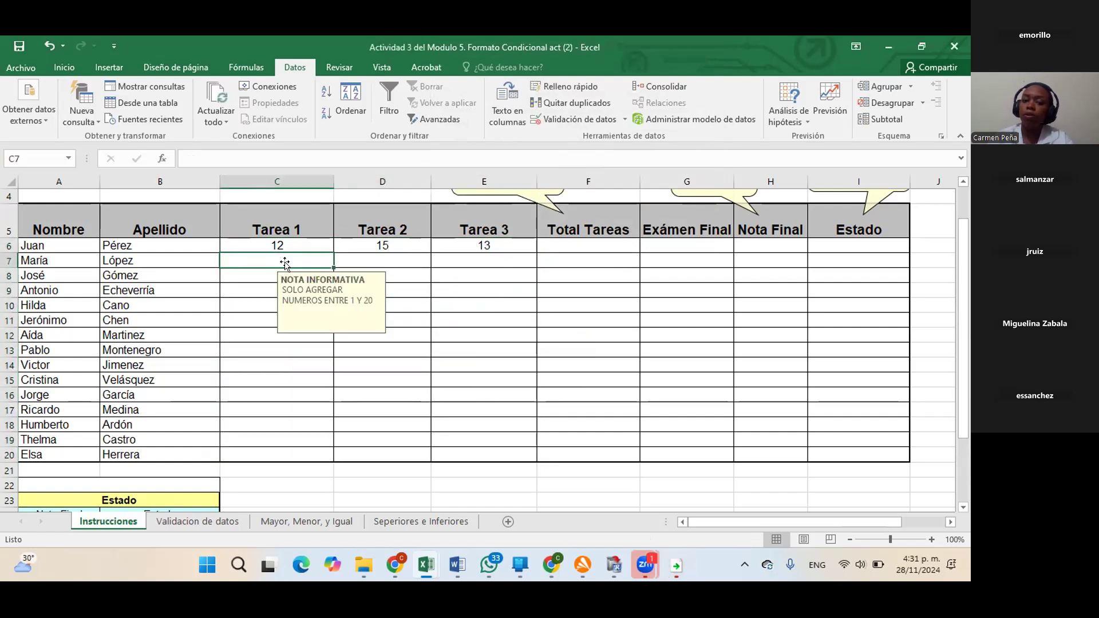
pyautogui.write('25')
pyautogui.press('Return')
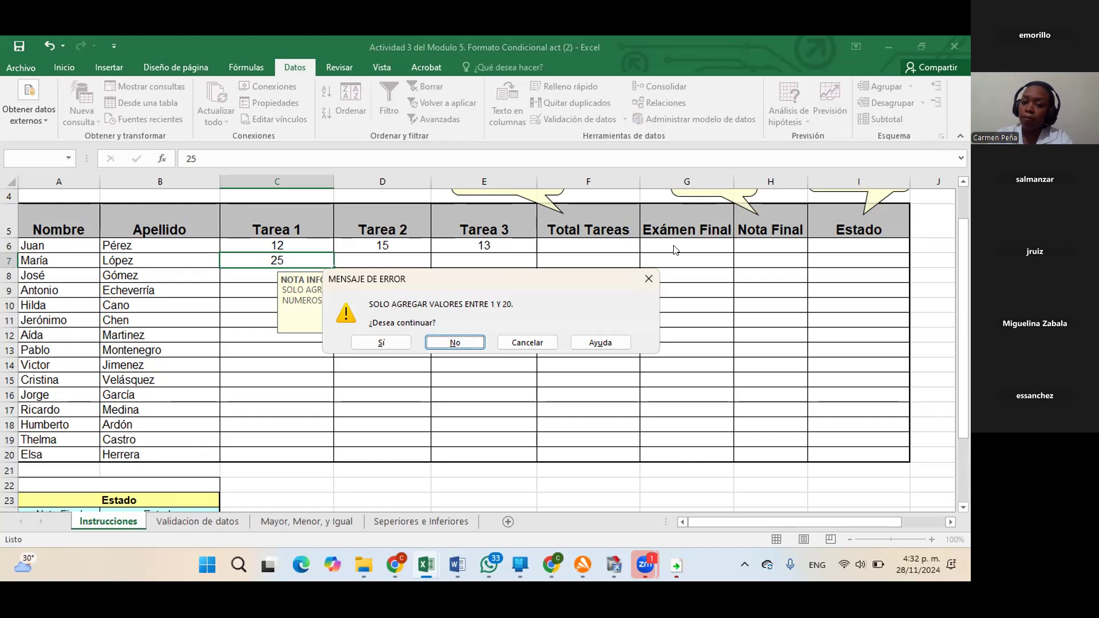
pyautogui.click(651, 278)
pyautogui.click(627, 332)
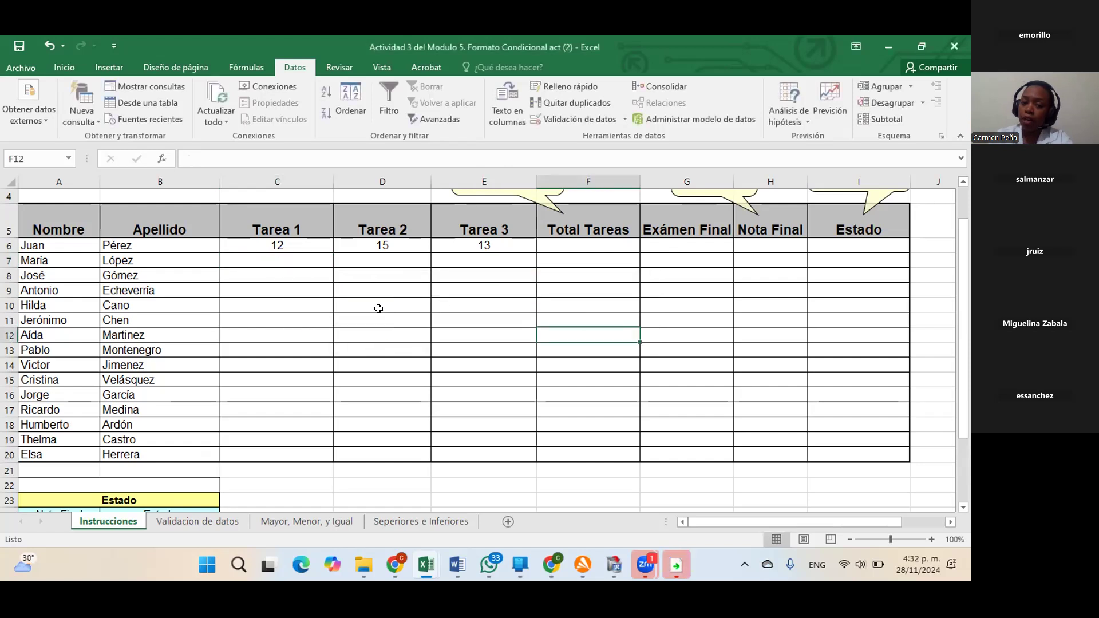
# - Enter the grades 15 for Tarea 1 and 18 for Tarea 2 in row 8
pyautogui.click(303, 271)
pyautogui.write('15')
pyautogui.press('Tab')
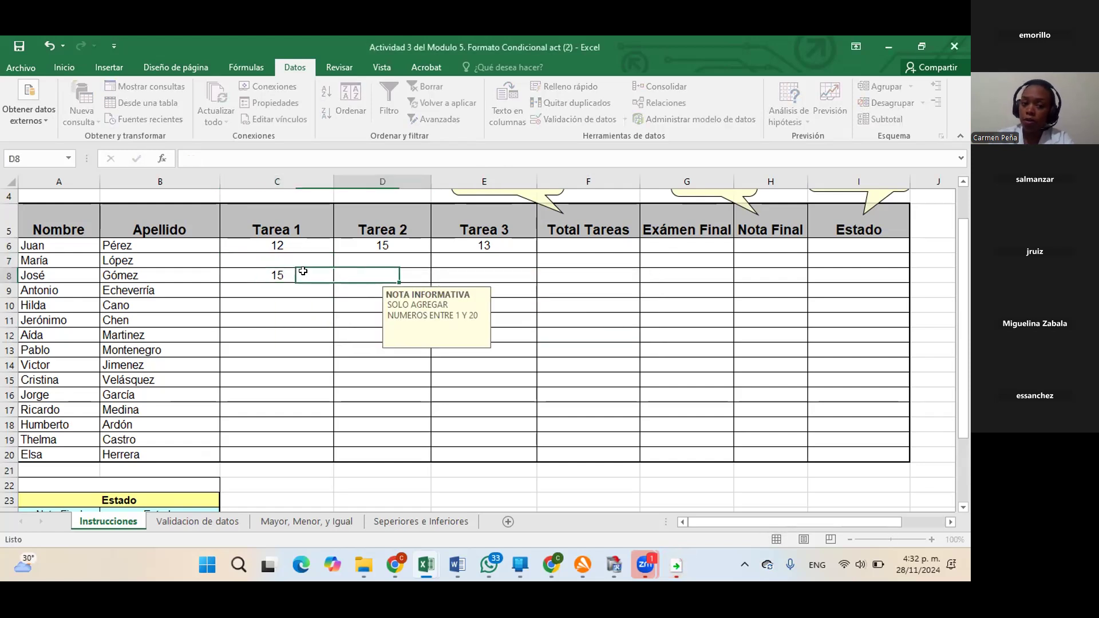
pyautogui.write('18')
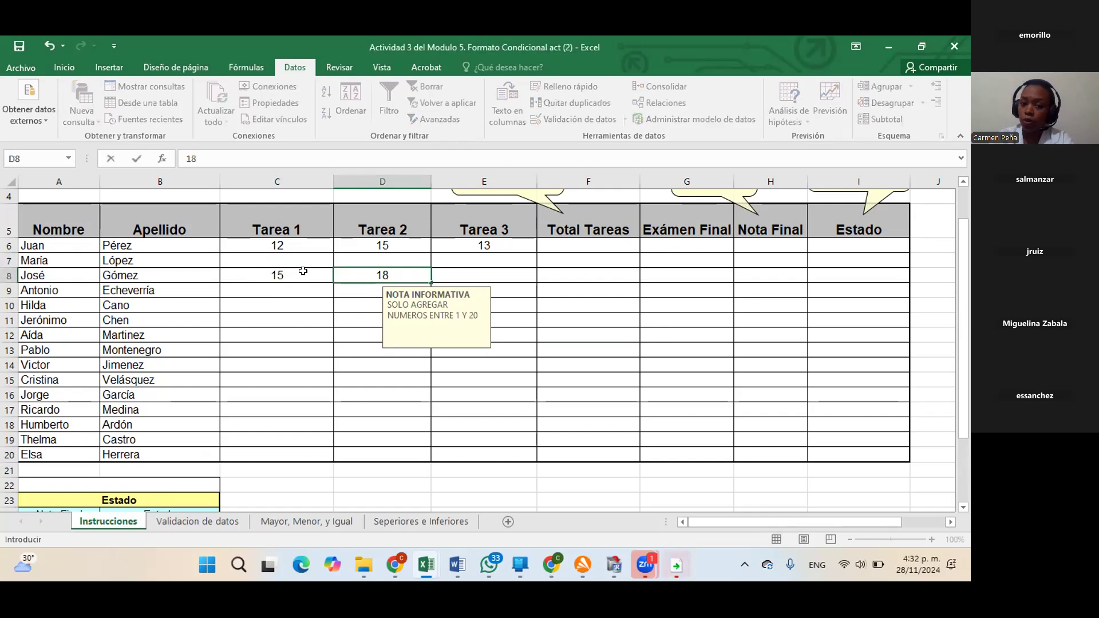
pyautogui.press('Tab')
# - Try to enter 30 as the Tarea 3 grade in E8, and dismiss the error alert
pyautogui.write('30')
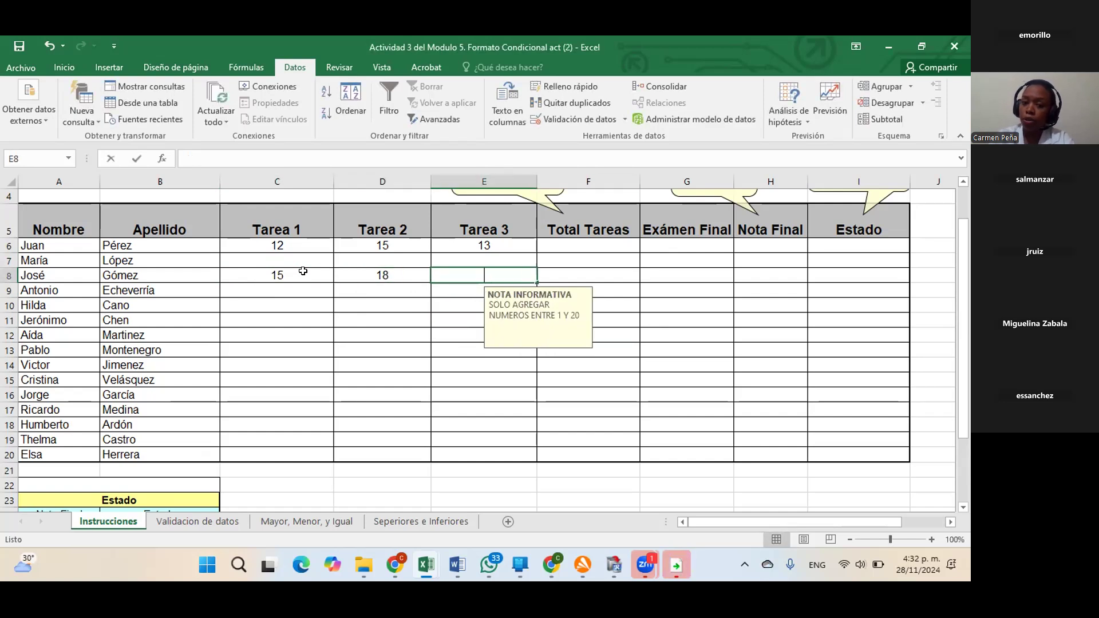
pyautogui.press('Return')
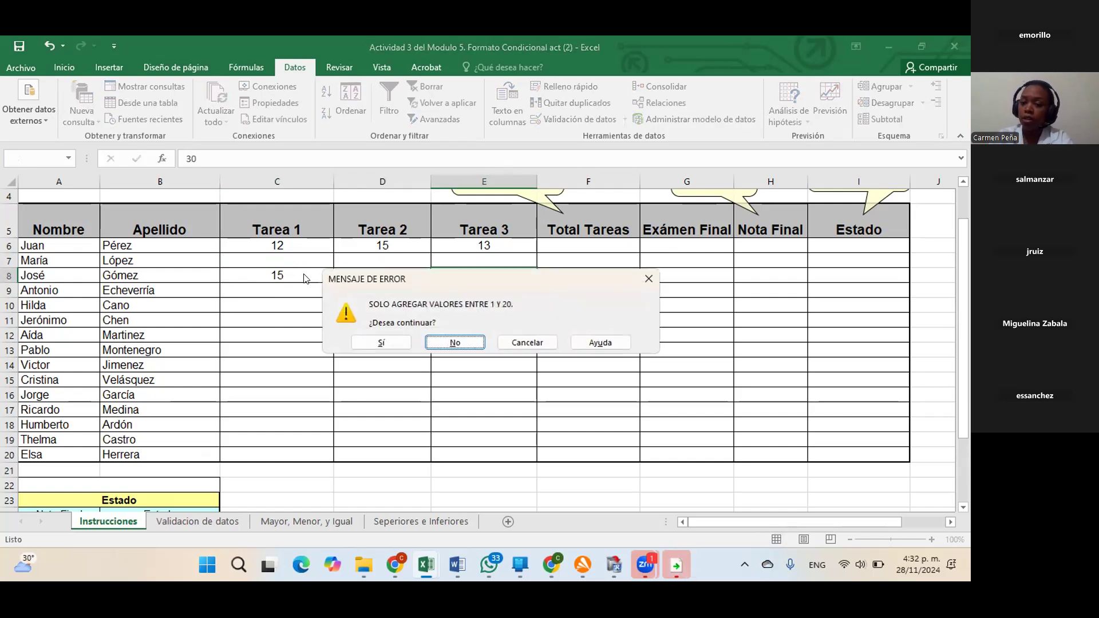
pyautogui.click(649, 280)
pyautogui.click(684, 291)
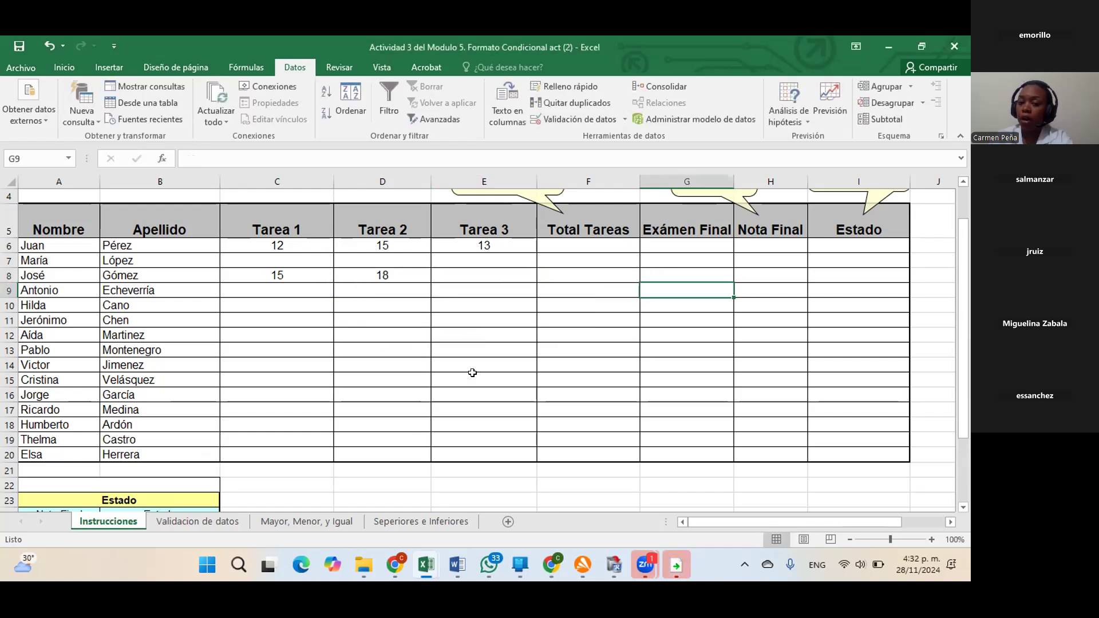
# - Enter 16 as the Tarea 3 grade in E8, and the grades 19, 16 and 20 for the three tasks in row 7
pyautogui.click(484, 276)
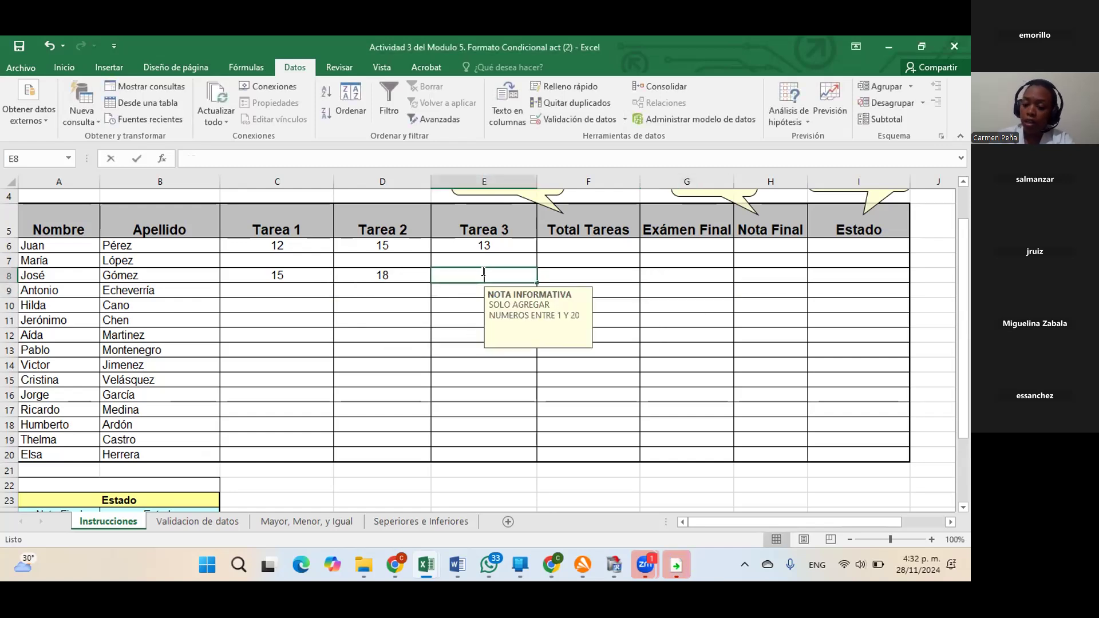
pyautogui.write('16')
pyautogui.click(295, 259)
pyautogui.write('19')
pyautogui.press('Tab')
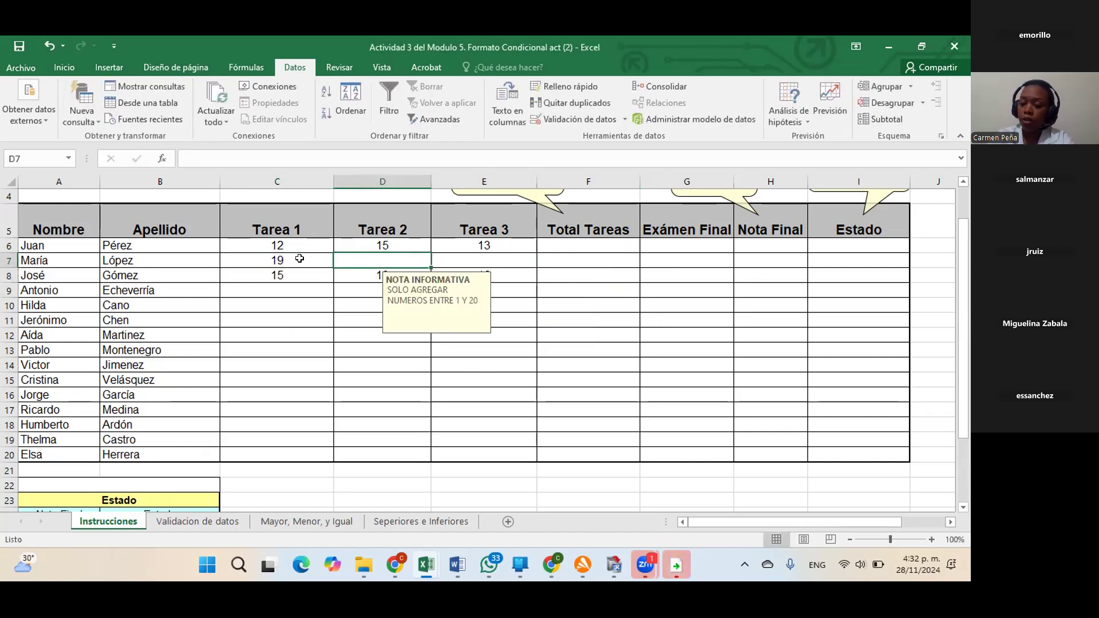
pyautogui.write('16')
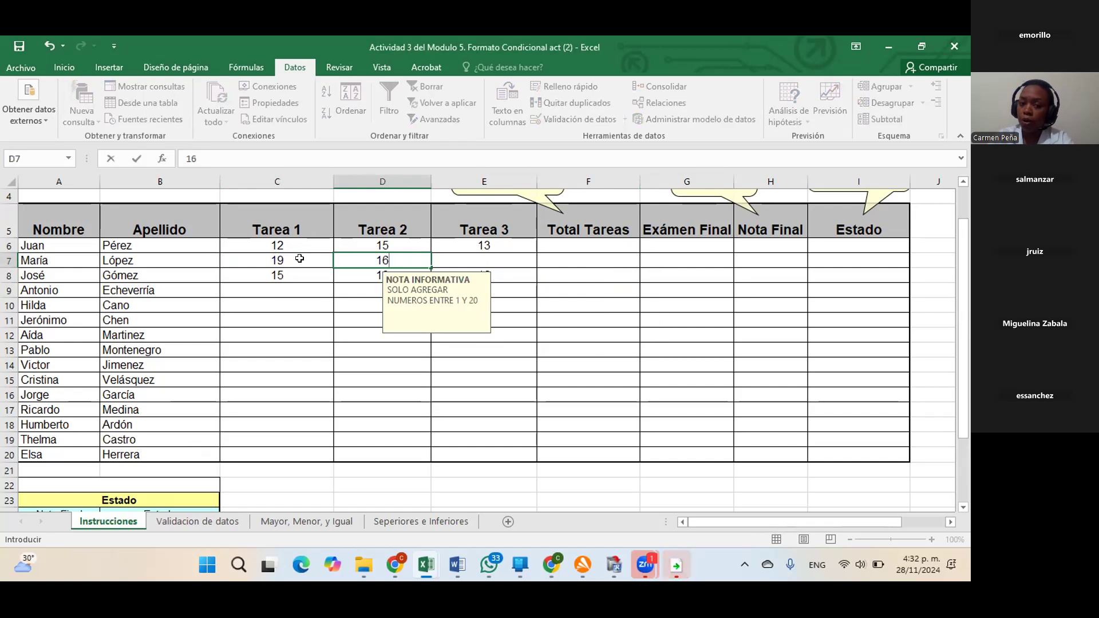
pyautogui.press('Tab')
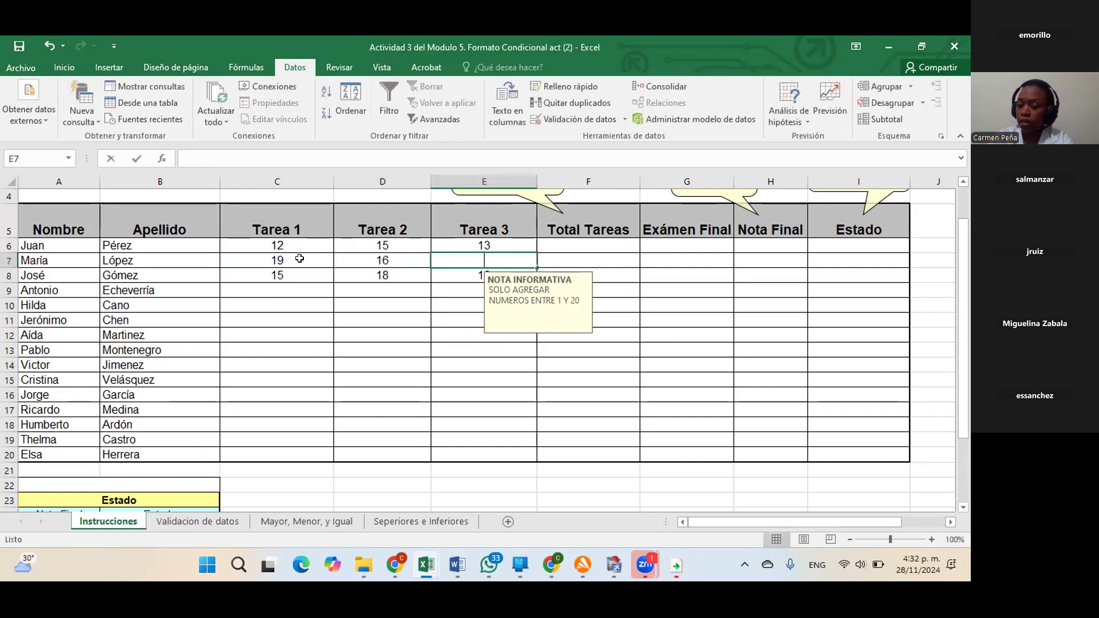
pyautogui.write('20')
pyautogui.press('Return')
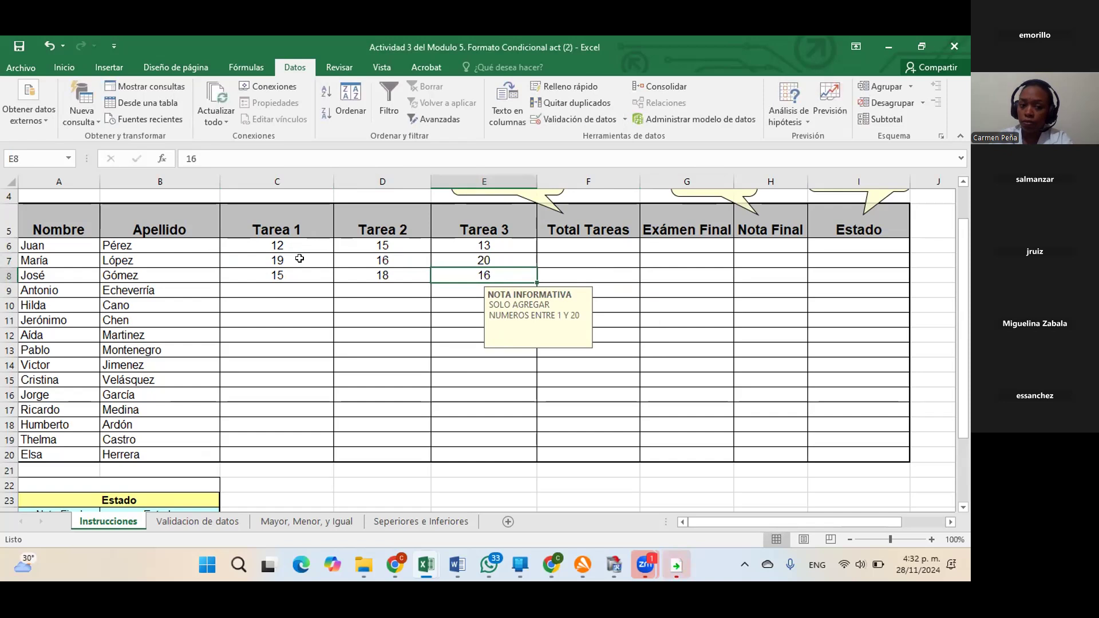
# - Enter the grades 16, 17 and 19 for Tarea 1, Tarea 2 and Tarea 3 in row 9
pyautogui.click(303, 285)
pyautogui.write('1')
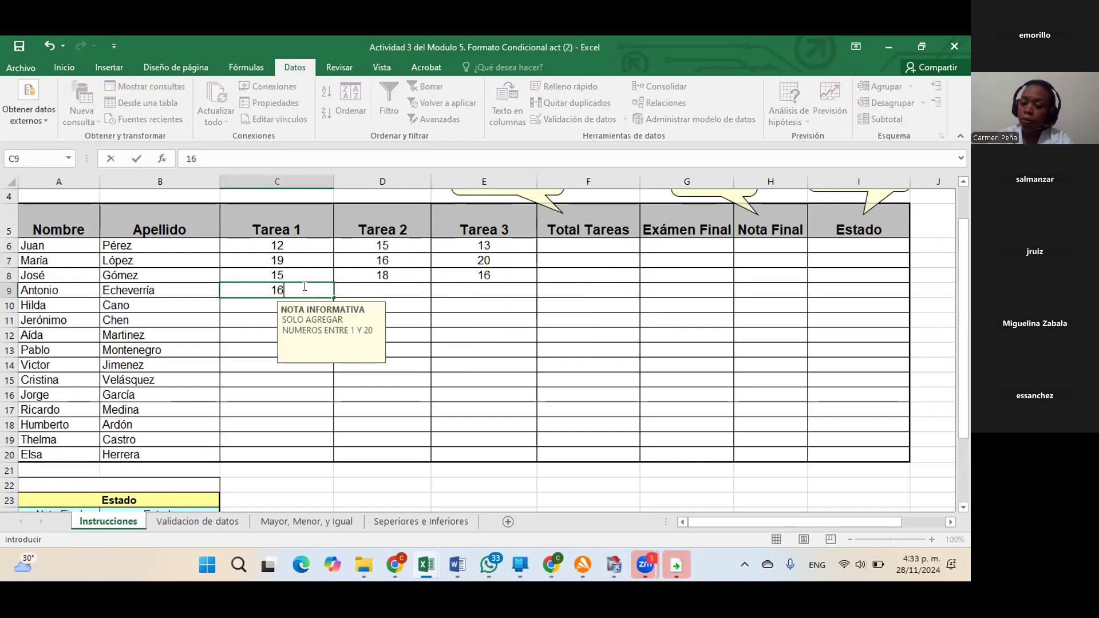
pyautogui.write('6')
pyautogui.press('Tab')
pyautogui.write('17')
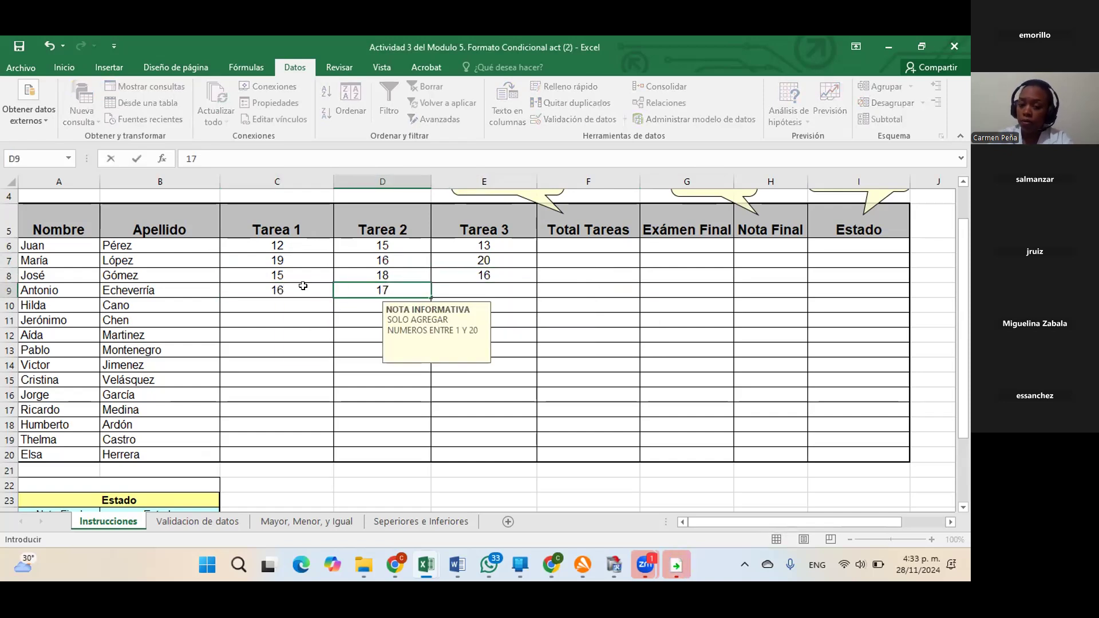
pyautogui.press('Tab')
pyautogui.write('19')
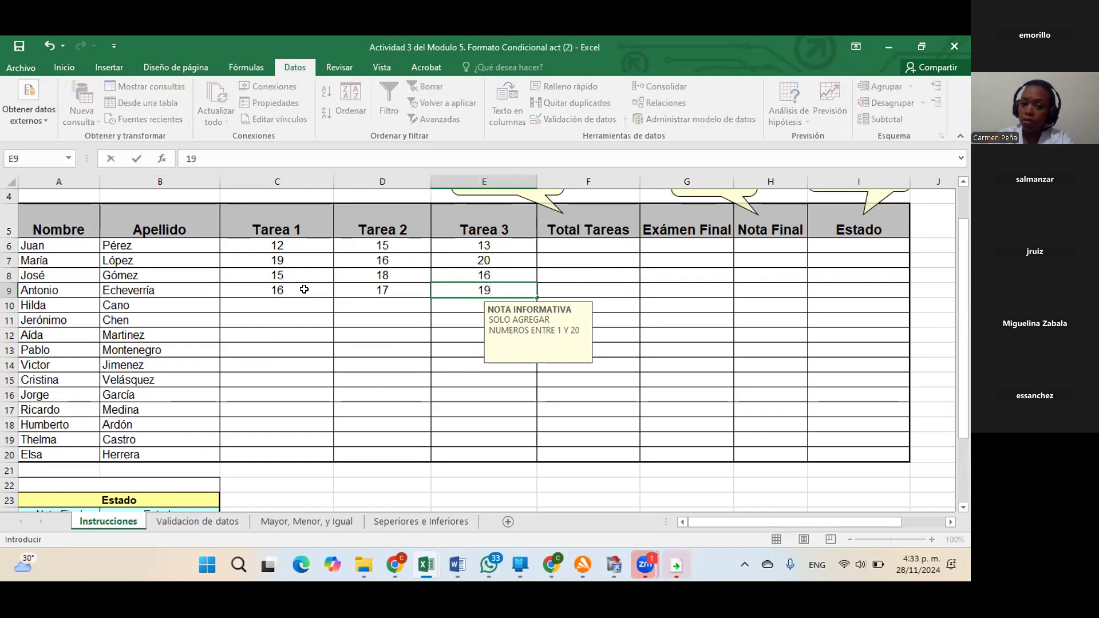
pyautogui.press('Tab')
# - Review the Total Tareas validation instruction on the Validacion de datos sheet and return to the grade table on the Instrucciones sheet
pyautogui.scroll(1, 599, 284)
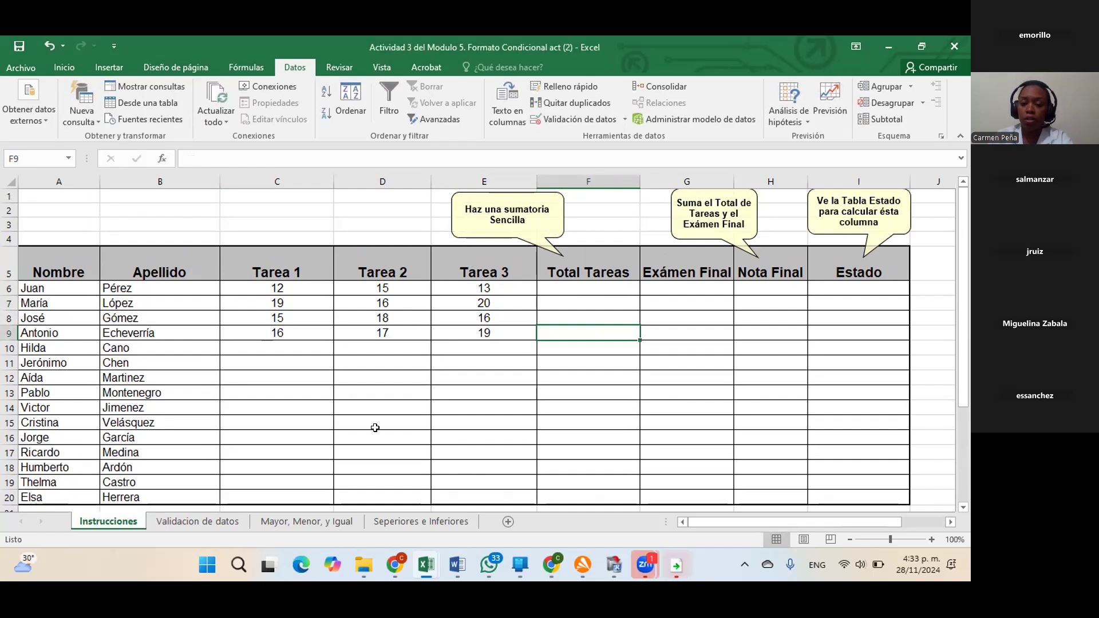
pyautogui.click(197, 521)
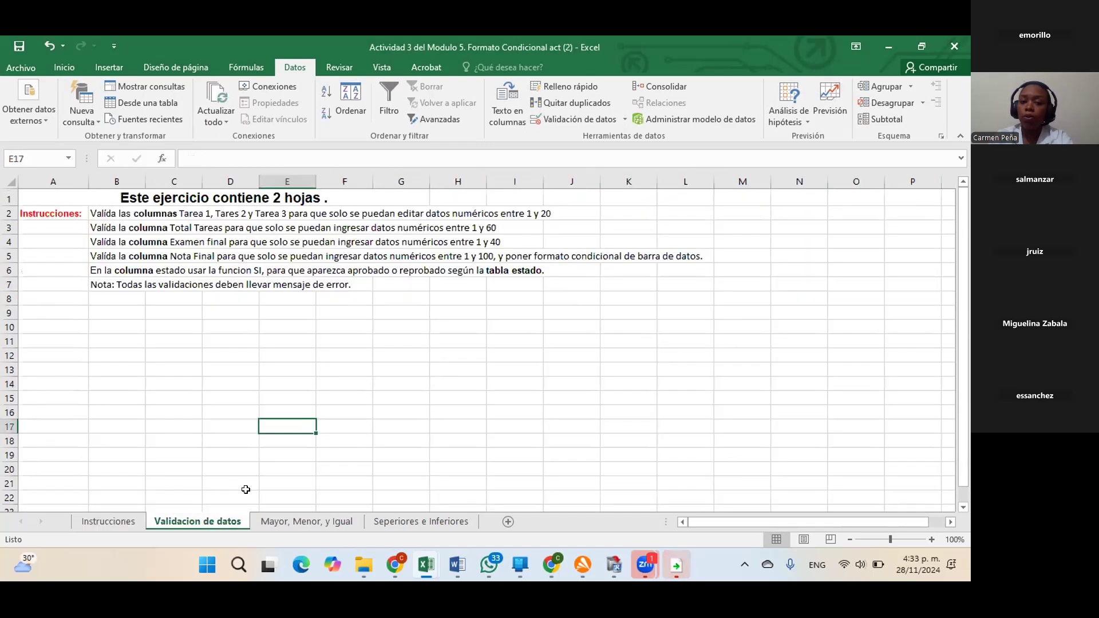
pyautogui.moveTo(109, 228); pyautogui.dragTo(499, 227)
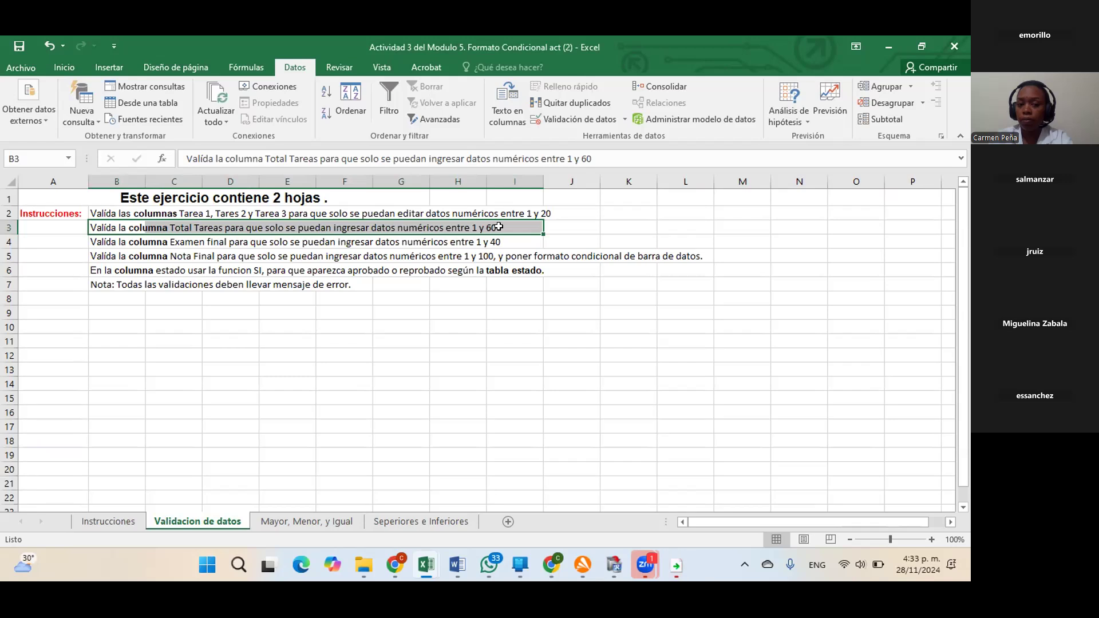
pyautogui.click(286, 522)
pyautogui.click(184, 522)
pyautogui.click(109, 522)
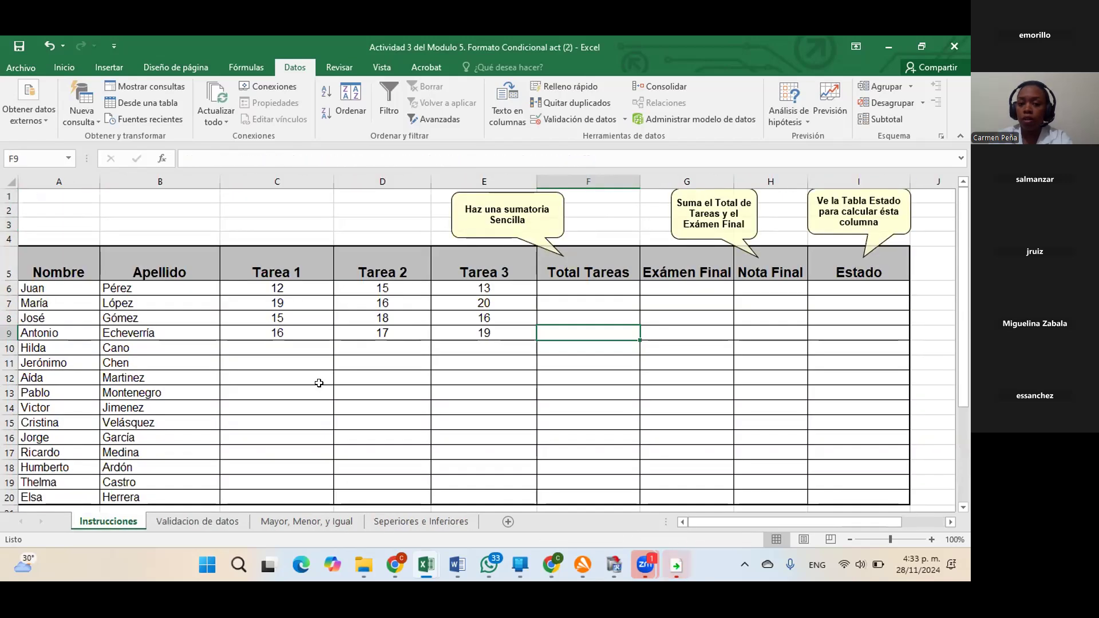
pyautogui.scroll(-2, 641, 309)
pyautogui.scroll(1, 634, 287)
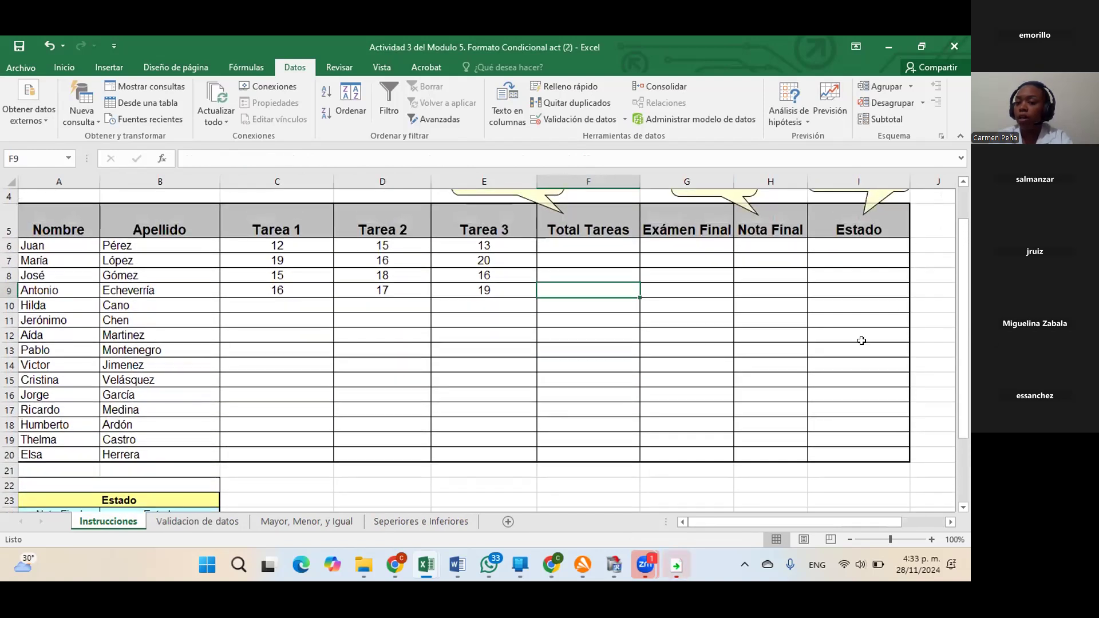
# - Give the Total Tareas cells (F6:F20) a data validation input message titled "NOTA INFORMATIVA" and apply it
pyautogui.moveTo(600, 250); pyautogui.dragTo(598, 455)
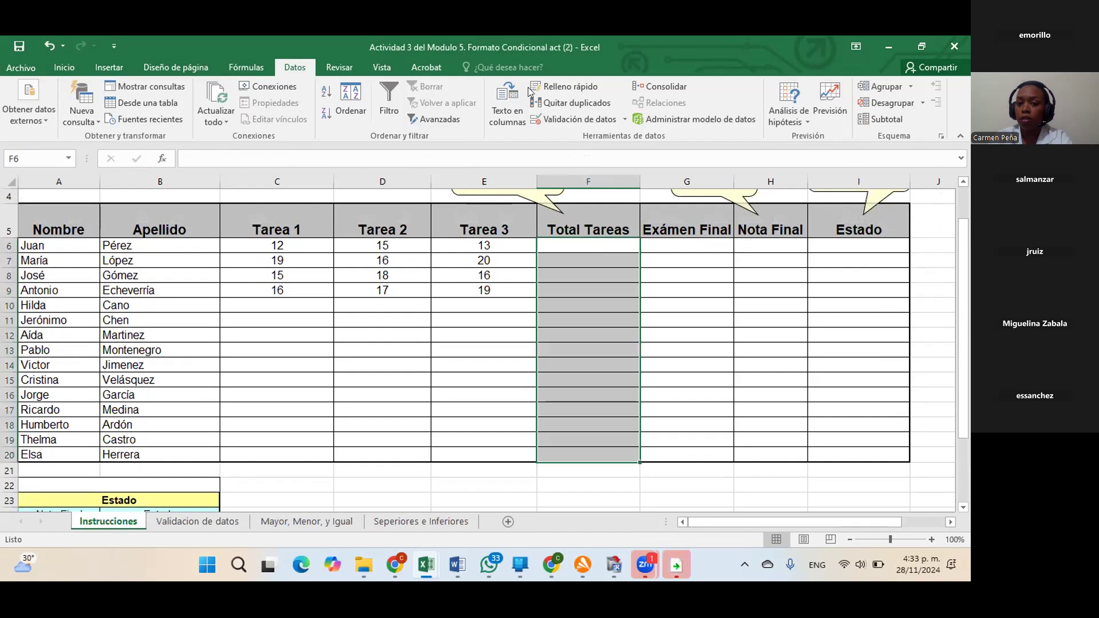
pyautogui.click(624, 119)
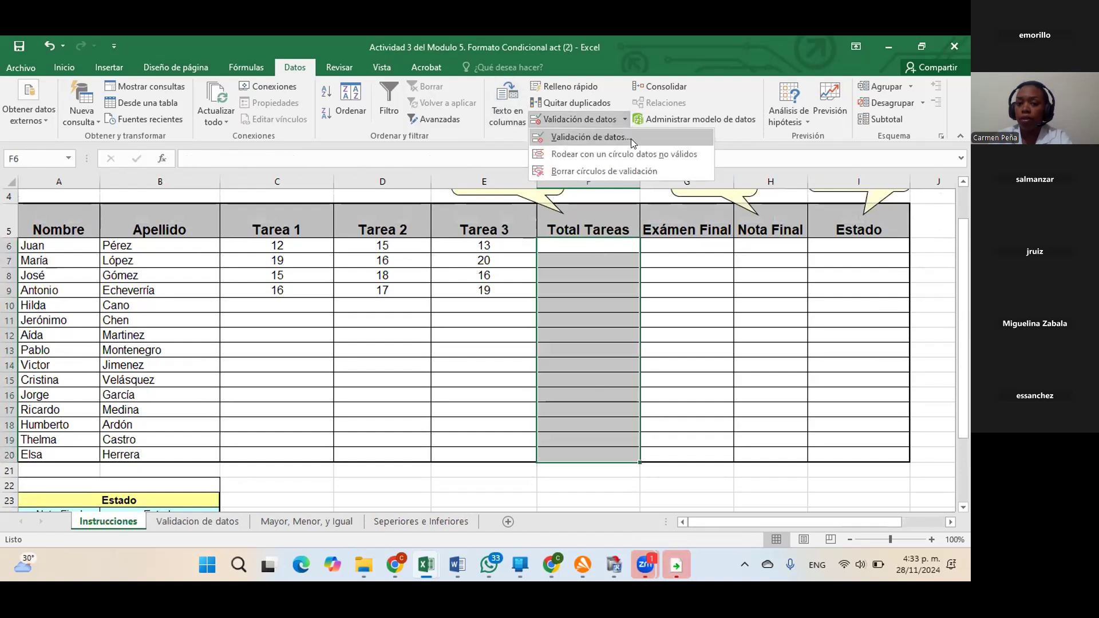
pyautogui.click(631, 139)
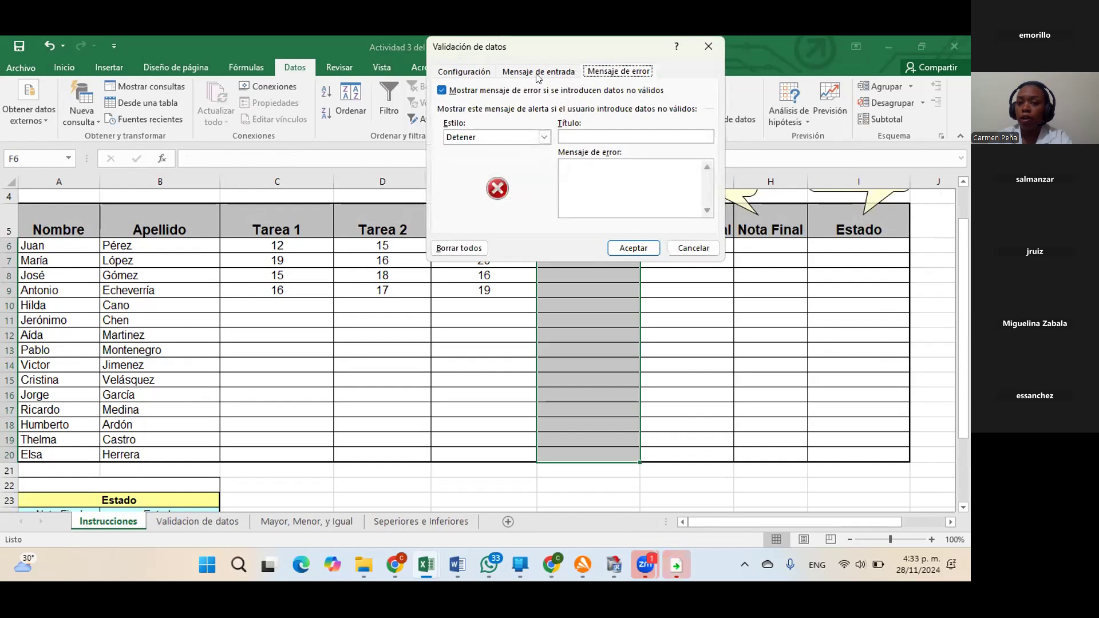
pyautogui.click(538, 71)
pyautogui.click(533, 135)
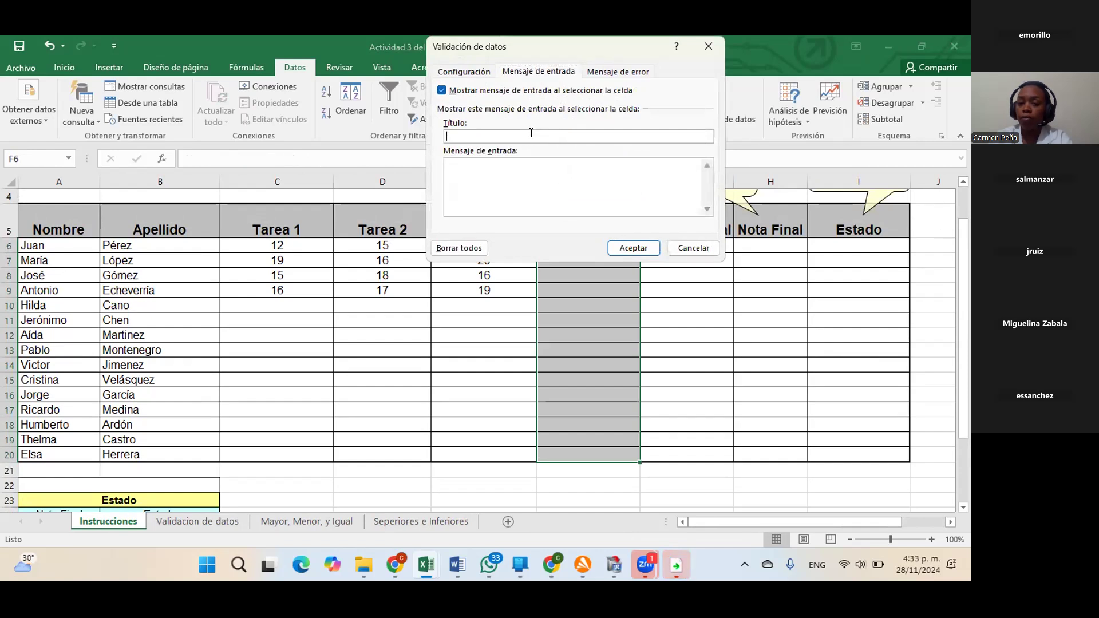
pyautogui.write('NOTA INFO')
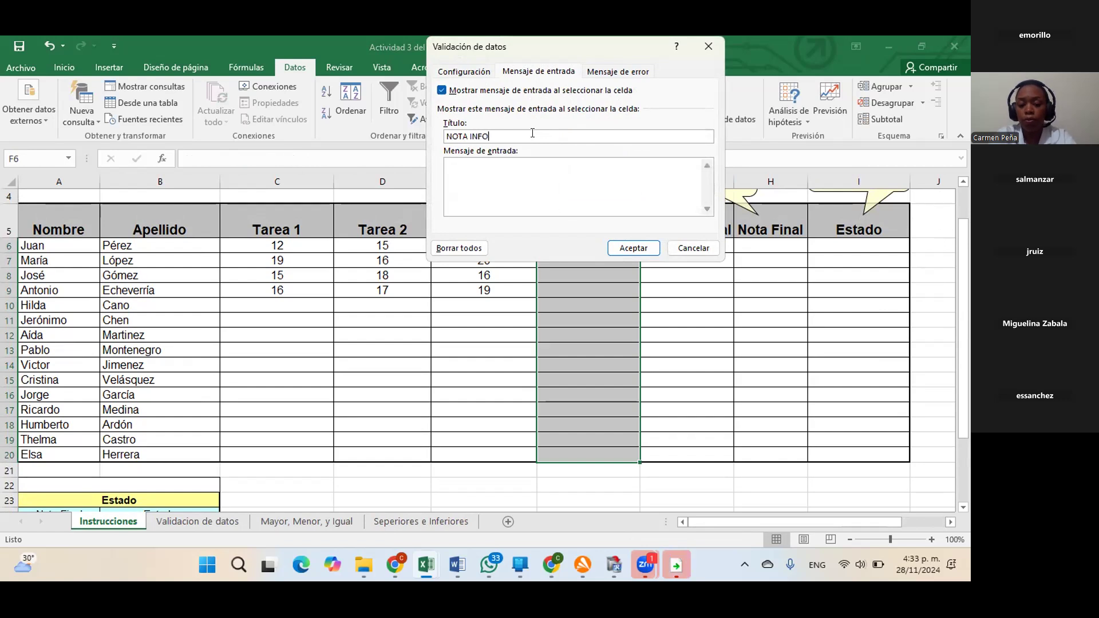
pyautogui.press('BackSpace')
pyautogui.write('ORMATIVA')
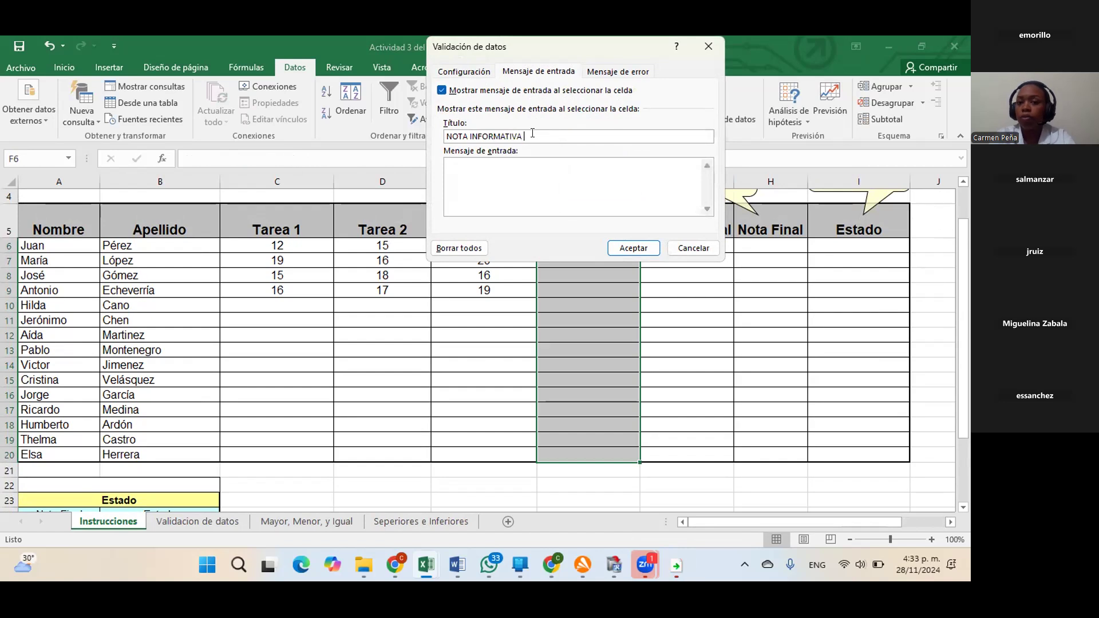
pyautogui.click(633, 248)
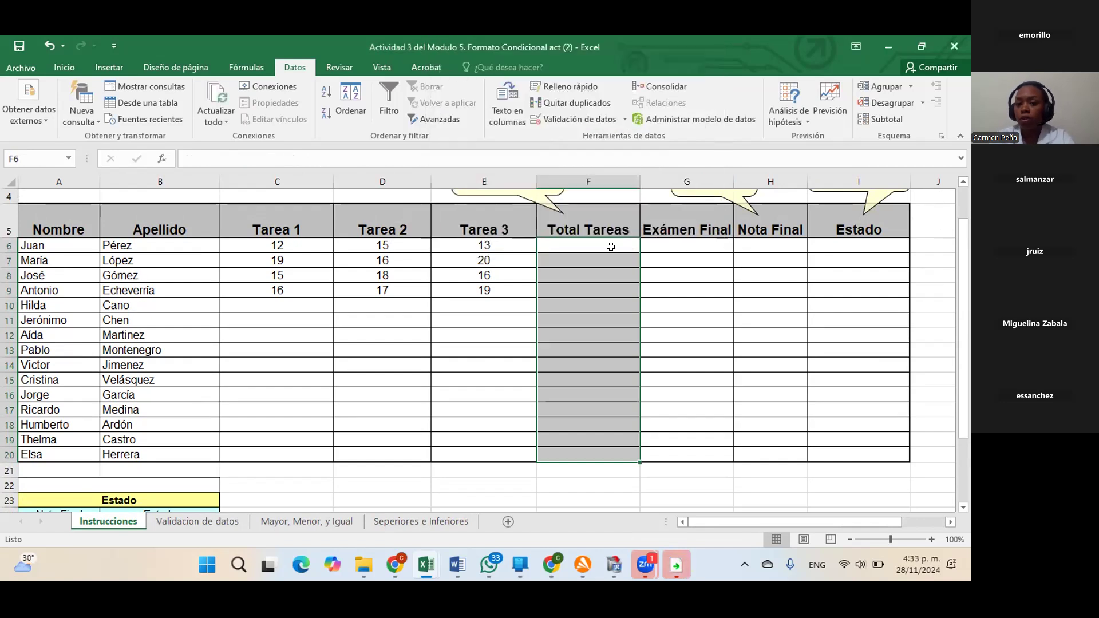
# - Reopen the data validation of the Total Tareas cells and set the error alert title to "ERROR"
pyautogui.click(621, 120)
pyautogui.click(614, 137)
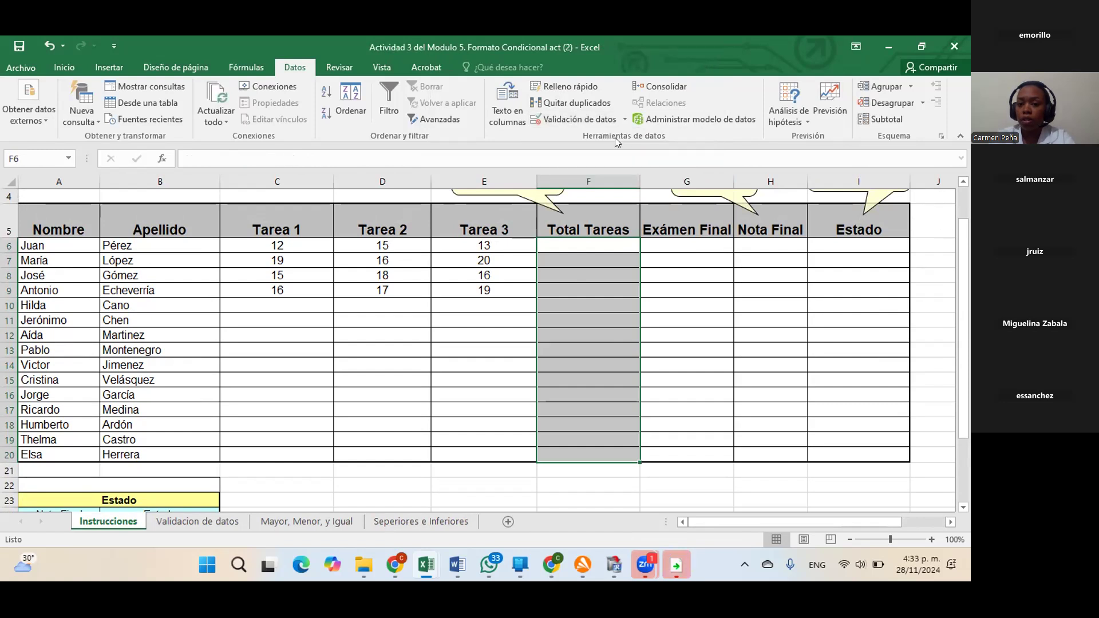
pyautogui.click(619, 71)
pyautogui.click(600, 136)
pyautogui.write('ME')
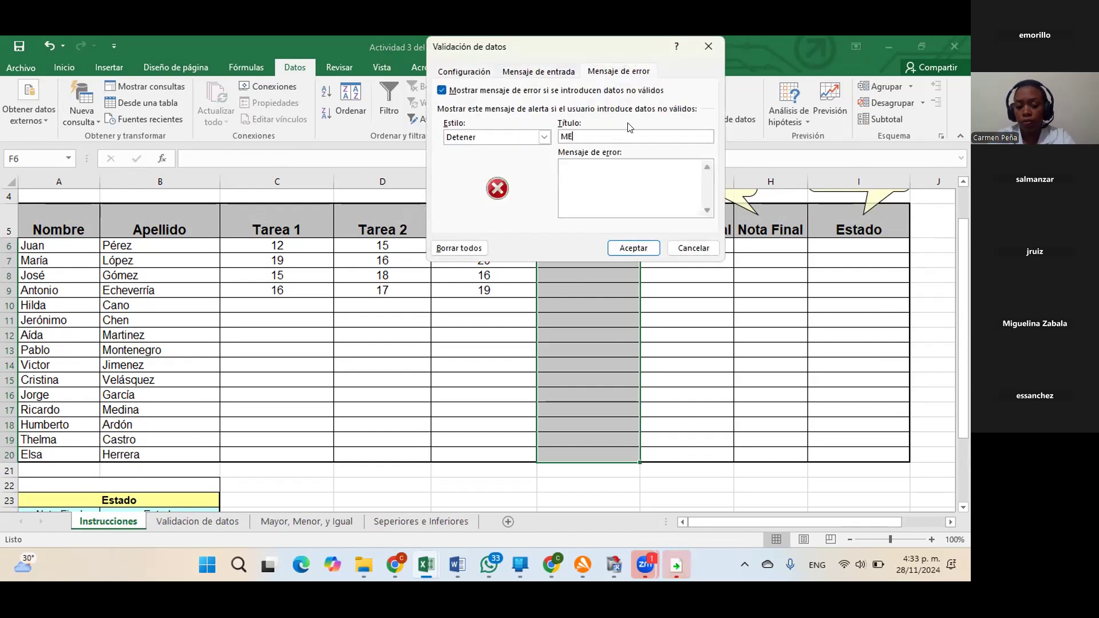
pyautogui.press('BackSpace')
pyautogui.press('BackSpace')
pyautogui.write('ER')
pyautogui.click(631, 169)
pyautogui.write('SOLO VALORES')
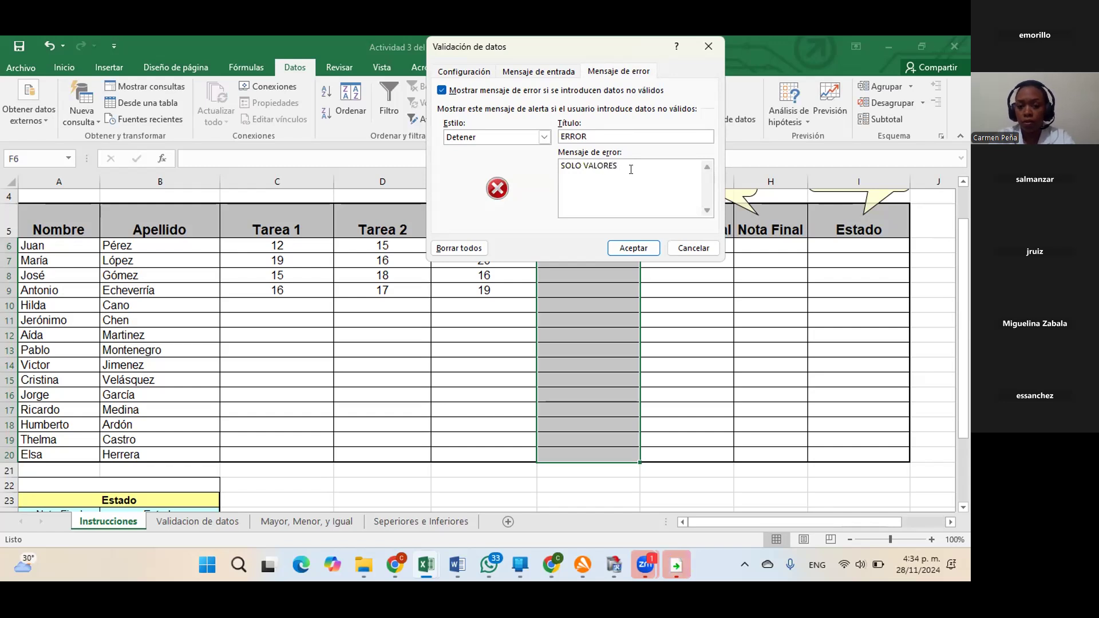
pyautogui.write(' EN')
pyautogui.press('BackSpace')
pyautogui.press('BackSpace')
pyautogui.press('BackSpace')
pyautogui.press('BackSpace')
pyautogui.press('BackSpace')
pyautogui.press('BackSpace')
pyautogui.press('BackSpace')
pyautogui.press('BackSpace')
pyautogui.press('BackSpace')
pyautogui.press('BackSpace')
pyautogui.press('BackSpace')
pyautogui.press('BackSpace')
pyautogui.press('BackSpace')
pyautogui.press('BackSpace')
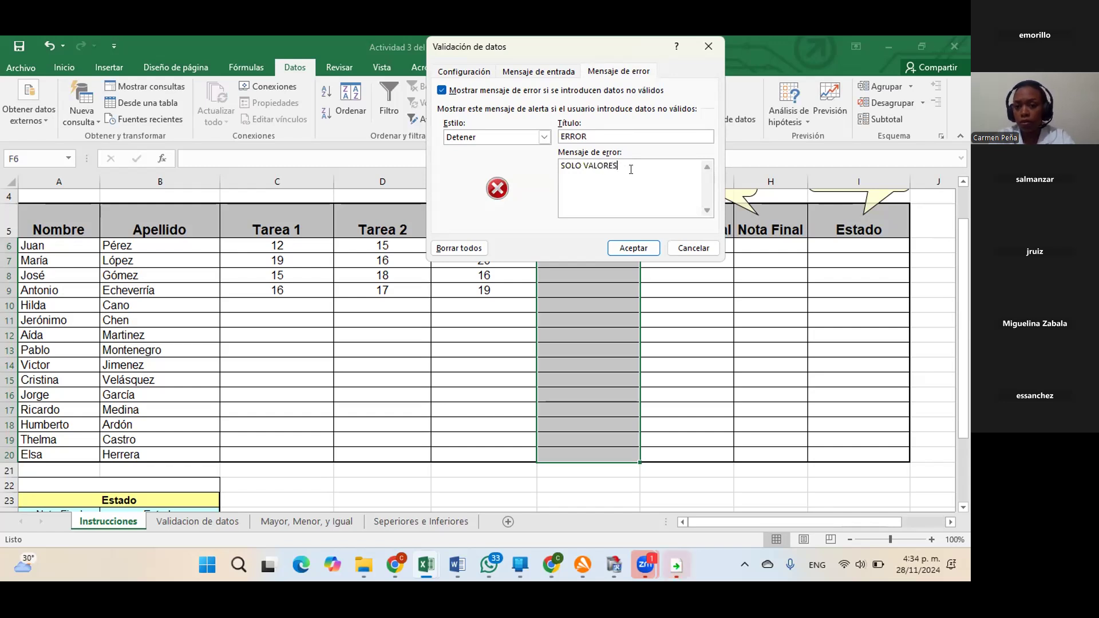
pyautogui.write('SOLO ')
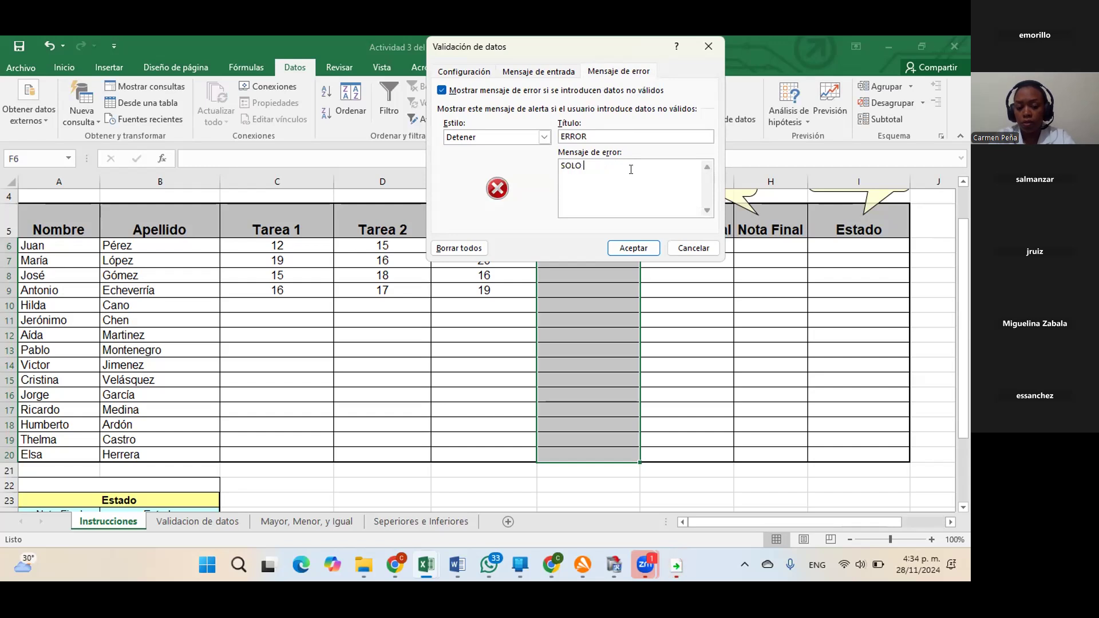
pyautogui.write('DICALIFICAR HASTA')
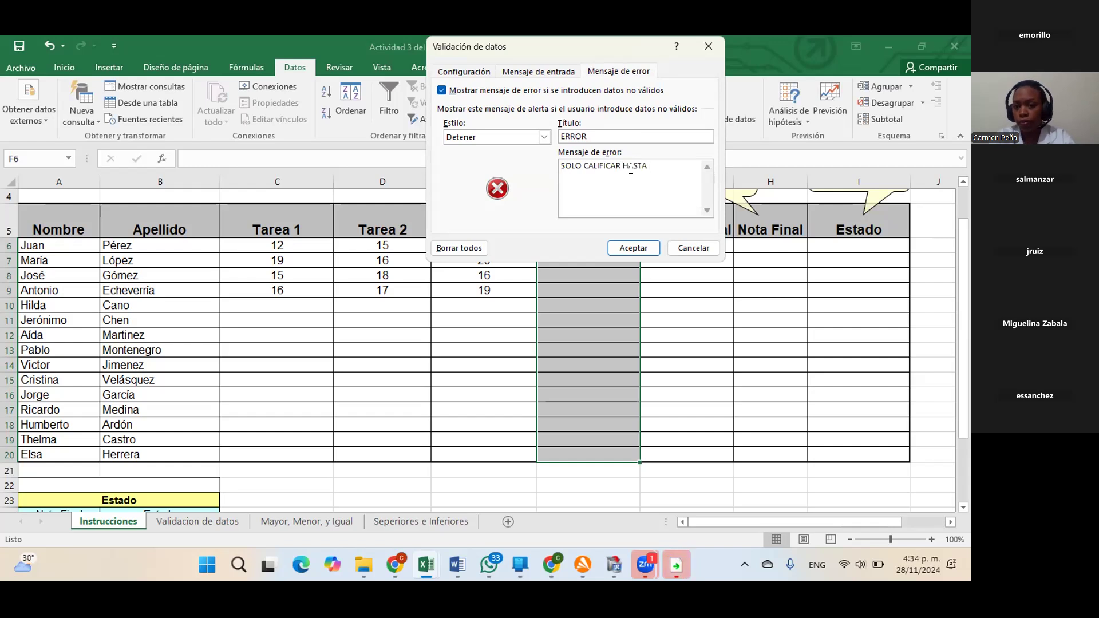
pyautogui.press('BackSpace')
pyautogui.press('BackSpace')
pyautogui.press('BackSpace')
pyautogui.press('BackSpace')
pyautogui.press('BackSpace')
pyautogui.press('BackSpace')
pyautogui.press('BackSpace')
pyautogui.press('BackSpace')
pyautogui.press('BackSpace')
pyautogui.press('BackSpace')
pyautogui.press('BackSpace')
pyautogui.press('BackSpace')
pyautogui.press('BackSpace')
pyautogui.press('BackSpace')
pyautogui.press('BackSpace')
pyautogui.press('BackSpace')
pyautogui.press('BackSpace')
pyautogui.press('BackSpace')
pyautogui.press('BackSpace')
pyautogui.press('BackSpace')
# - Set the error alert message of the Total Tareas cells to "CALIFICACION MAXIMA 60" and apply the validation
pyautogui.write('CALI')
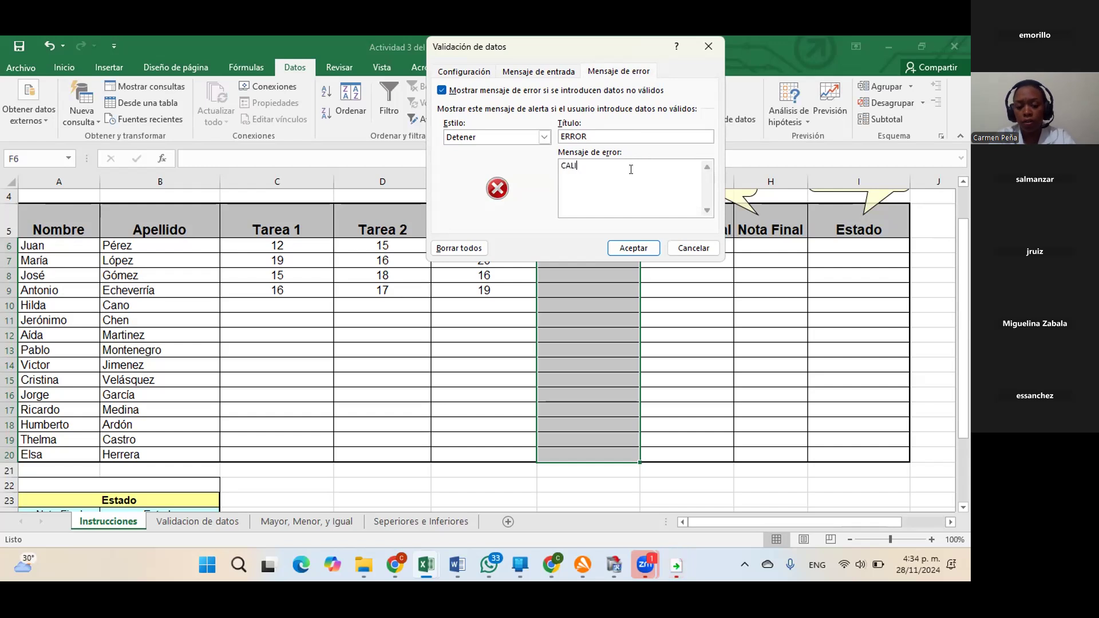
pyautogui.write('FICACIOB')
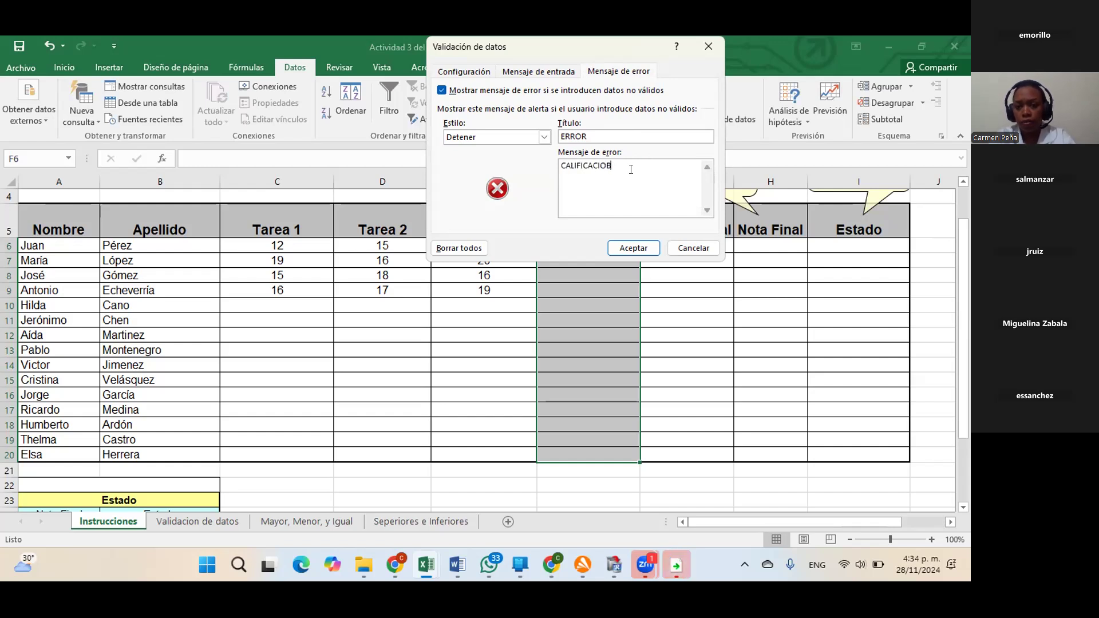
pyautogui.press('BackSpace')
pyautogui.write('N MAXIMA 60')
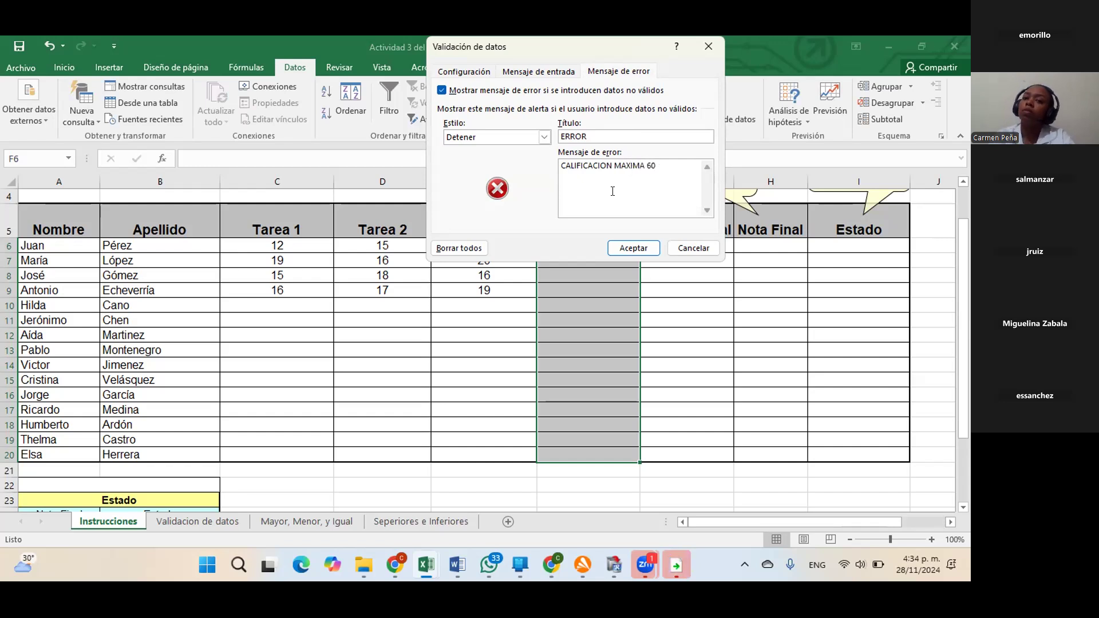
pyautogui.click(633, 248)
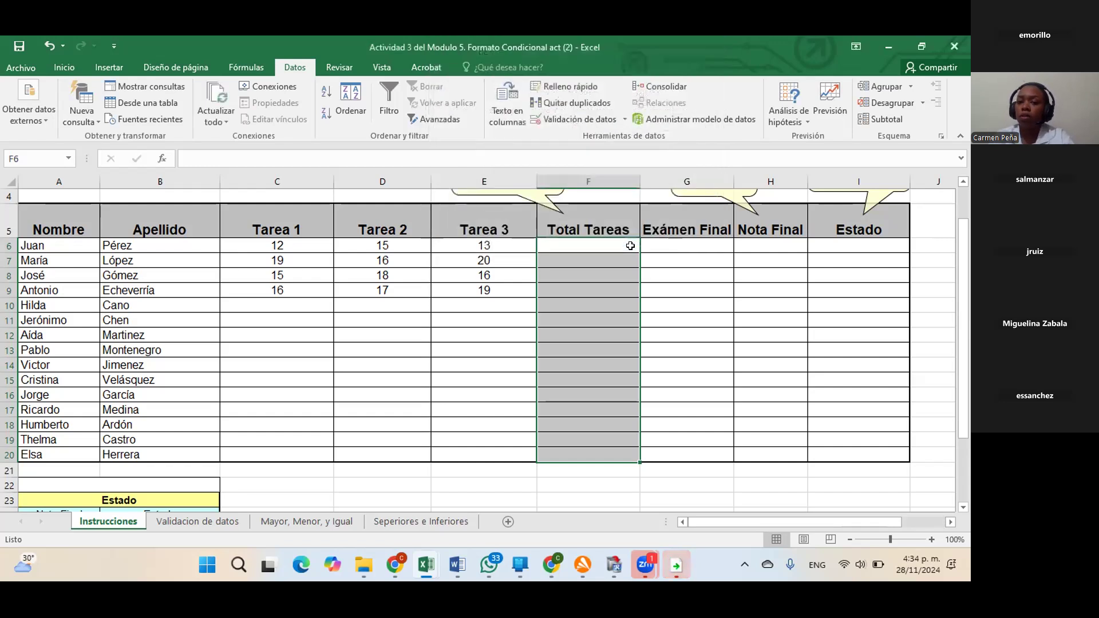
# - Test the Total Tareas validation by entering 90 in F8, and clear the cell again
pyautogui.click(608, 268)
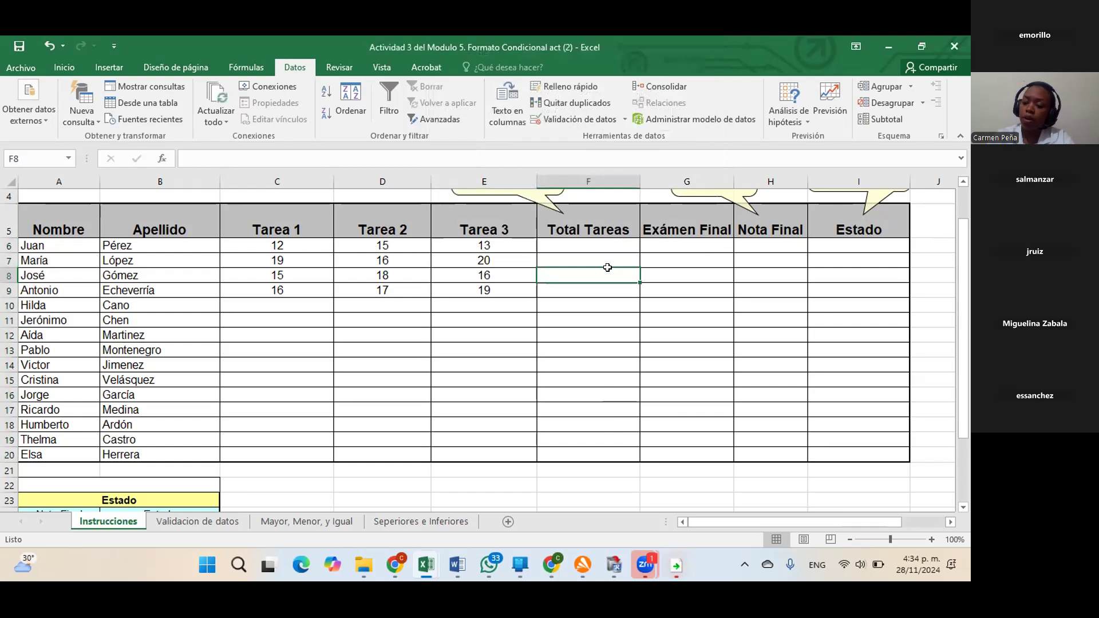
pyautogui.write('90')
pyautogui.press('Return')
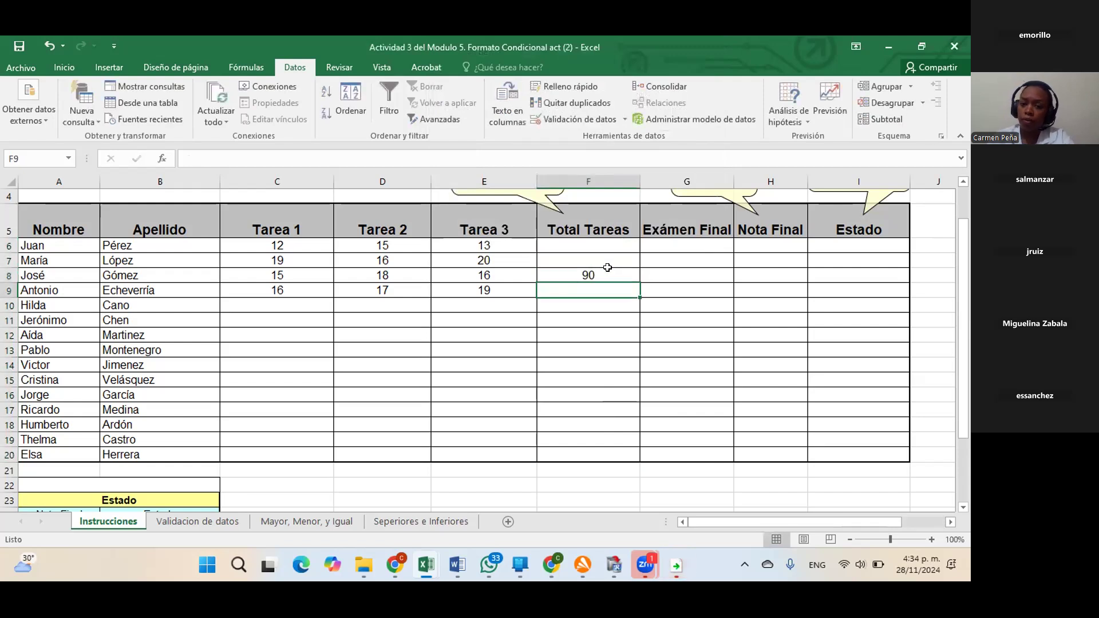
pyautogui.click(608, 268)
pyautogui.press('Return')
pyautogui.moveTo(612, 246); pyautogui.dragTo(628, 455)
pyautogui.click(633, 430)
pyautogui.click(590, 274)
pyautogui.press('BackSpace')
# - Restrict Total Tareas cells F6:F19 to whole numbers between 1 and 60 with data validation and apply it
pyautogui.moveTo(630, 246); pyautogui.dragTo(612, 435)
pyautogui.click(687, 350)
pyautogui.moveTo(607, 247); pyautogui.dragTo(627, 440)
pyautogui.click(618, 117)
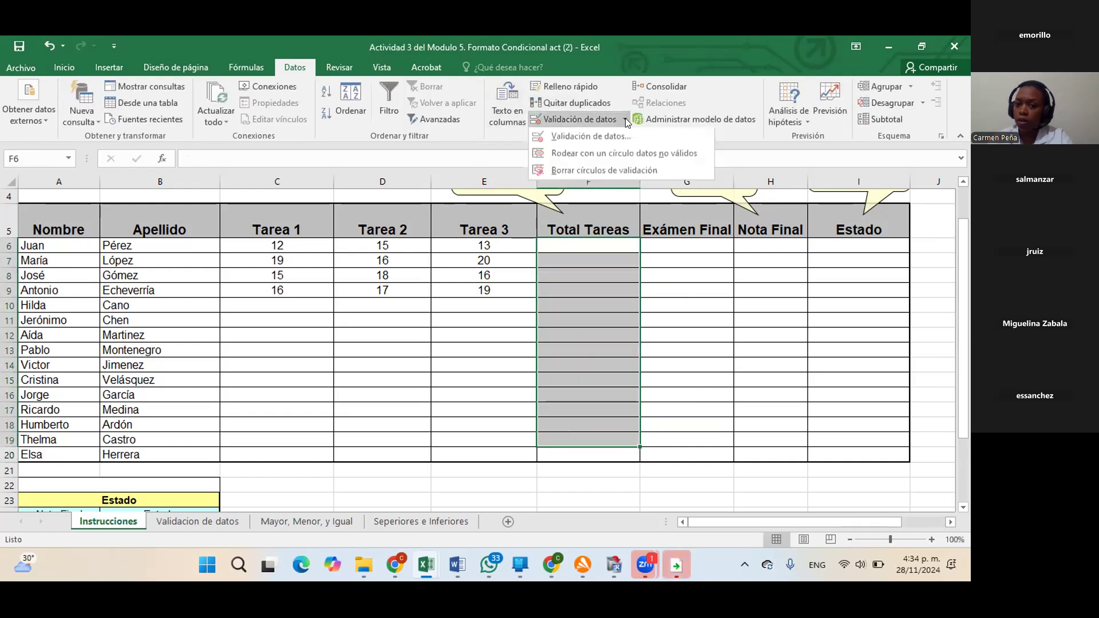
pyautogui.click(603, 134)
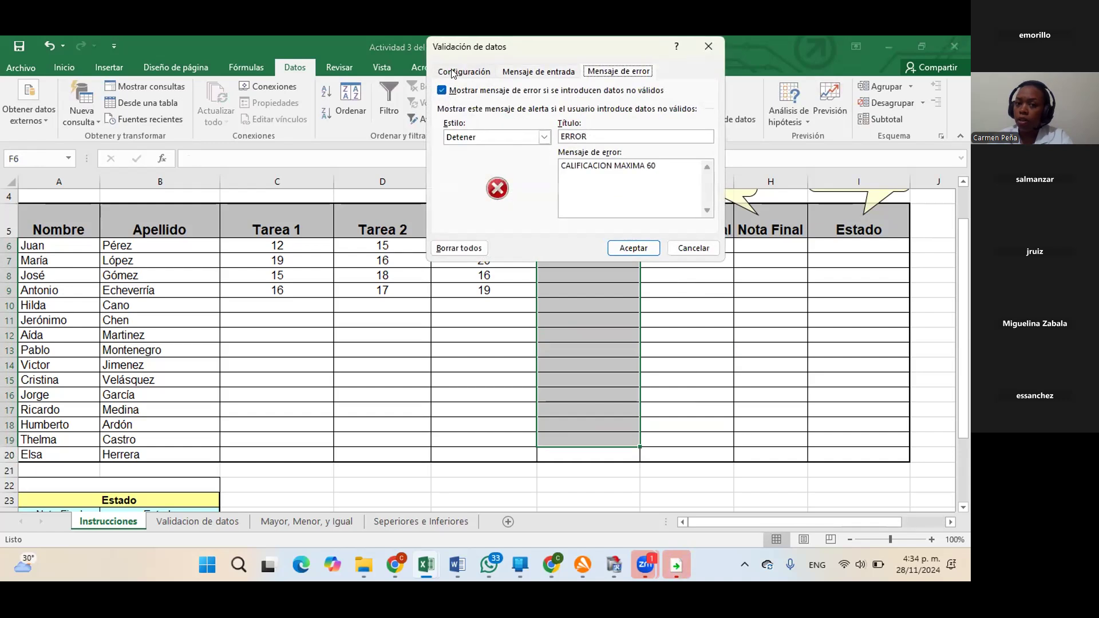
pyautogui.click(453, 73)
pyautogui.click(523, 117)
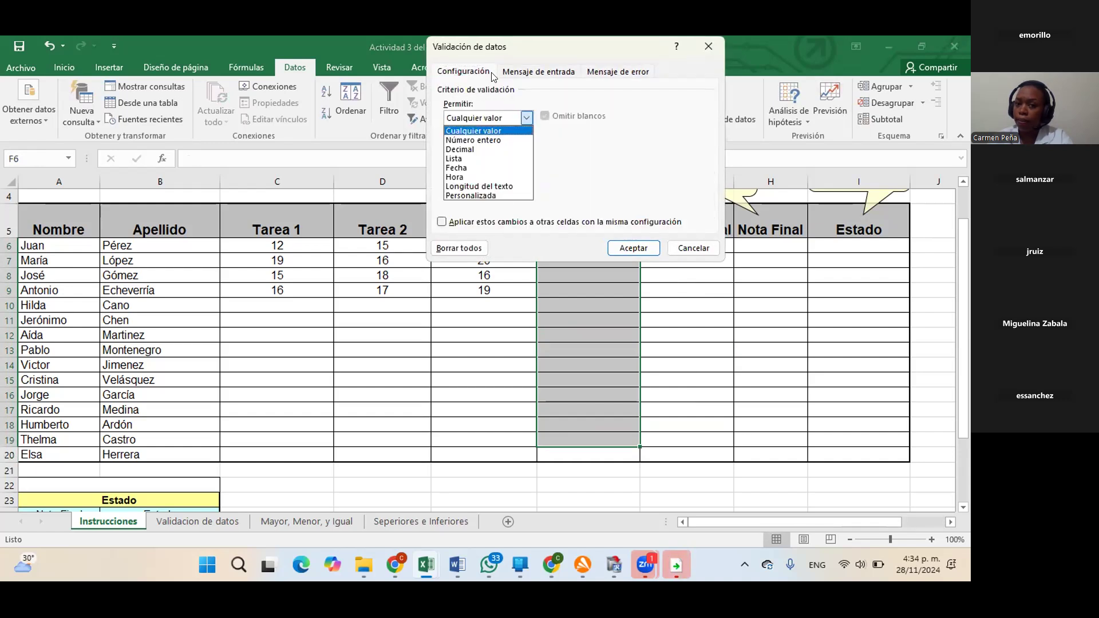
pyautogui.click(474, 140)
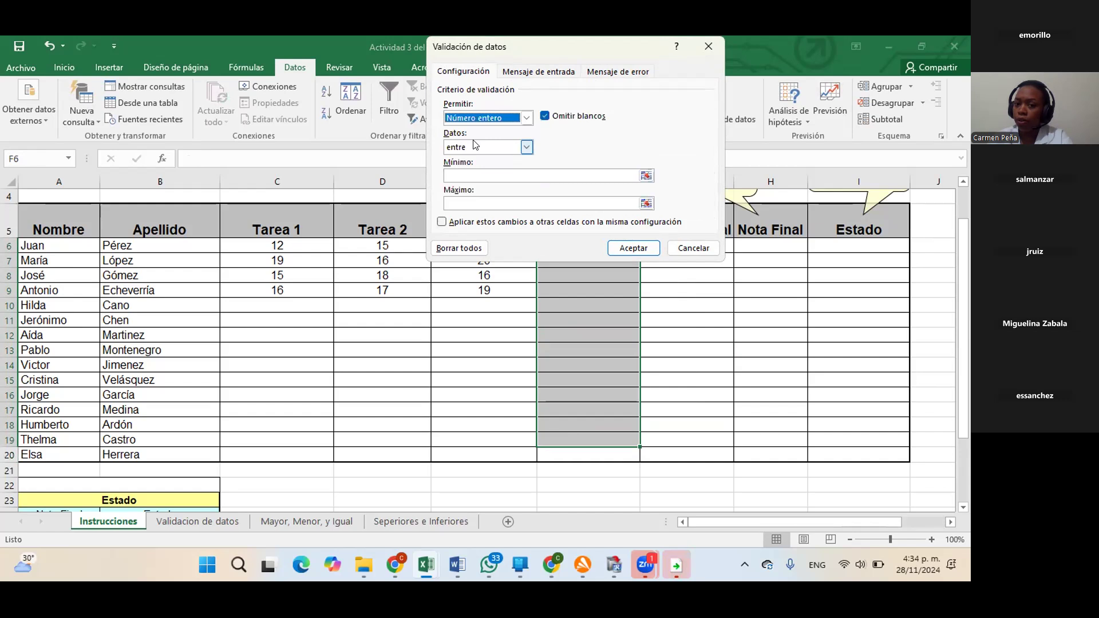
pyautogui.click(466, 175)
pyautogui.write('1')
pyautogui.click(460, 205)
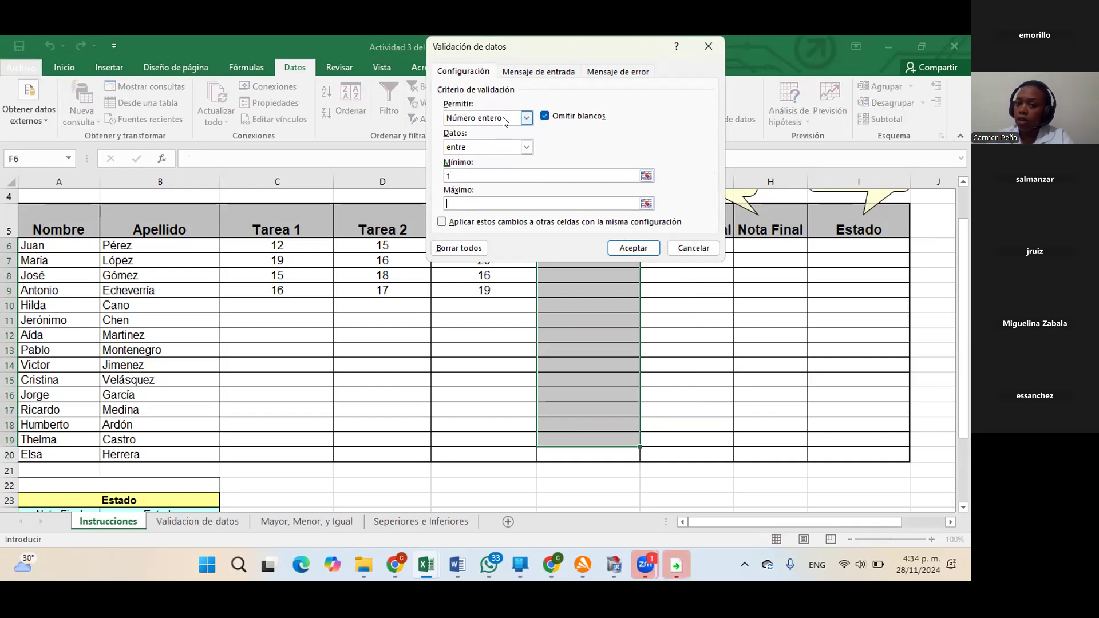
pyautogui.write('60')
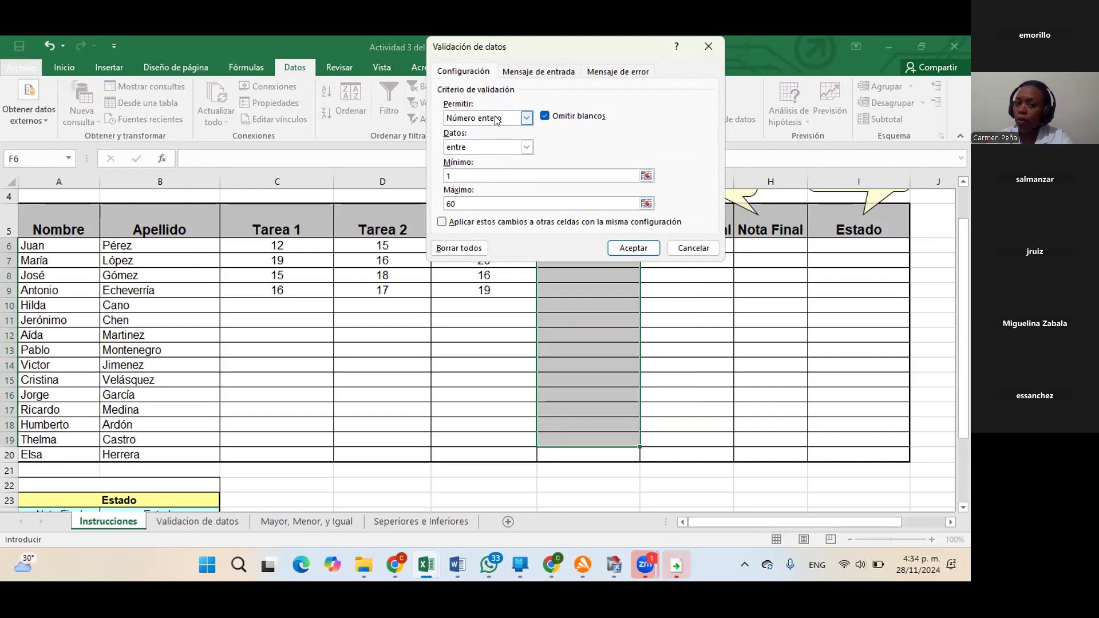
pyautogui.click(619, 74)
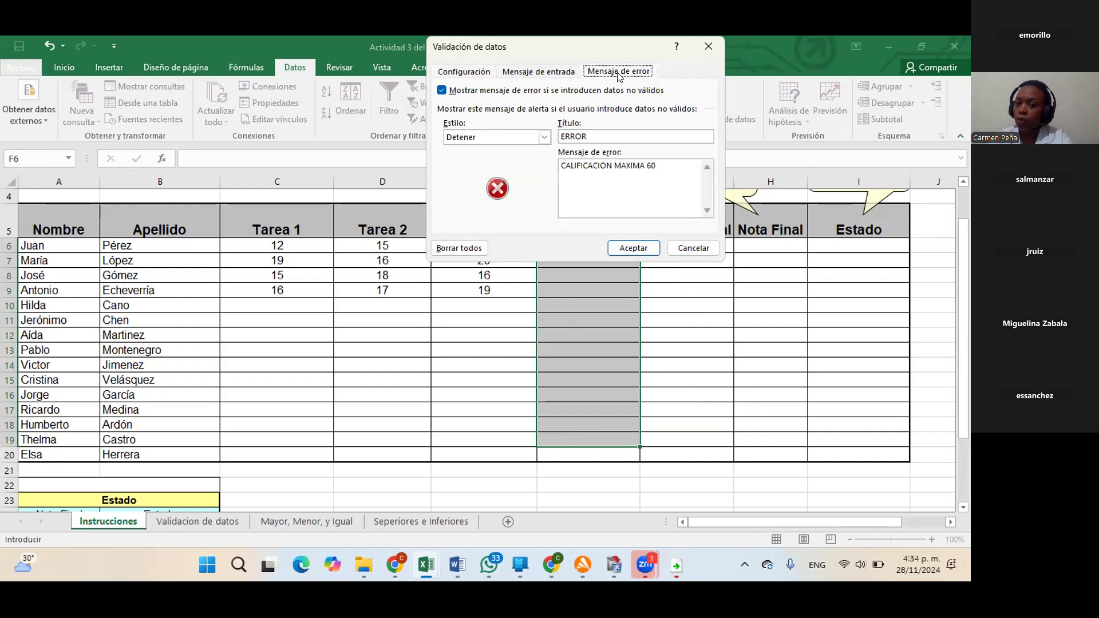
pyautogui.click(633, 247)
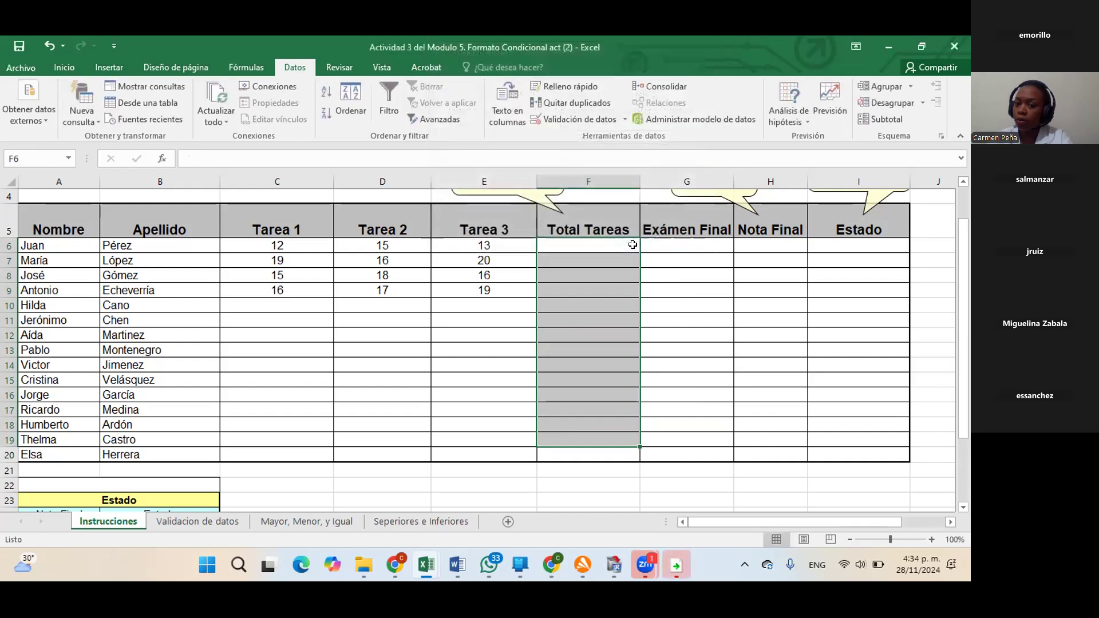
# - Test the whole-number limit of the Total Tareas column by trying to enter 90 in F6
pyautogui.write('90')
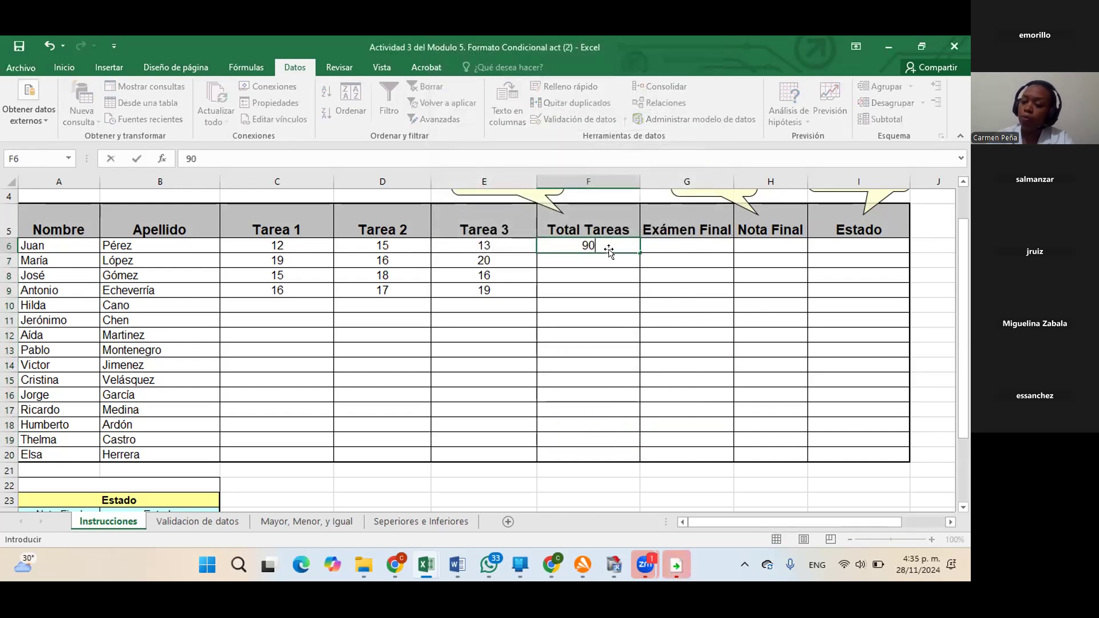
pyautogui.press('Return')
pyautogui.click(612, 279)
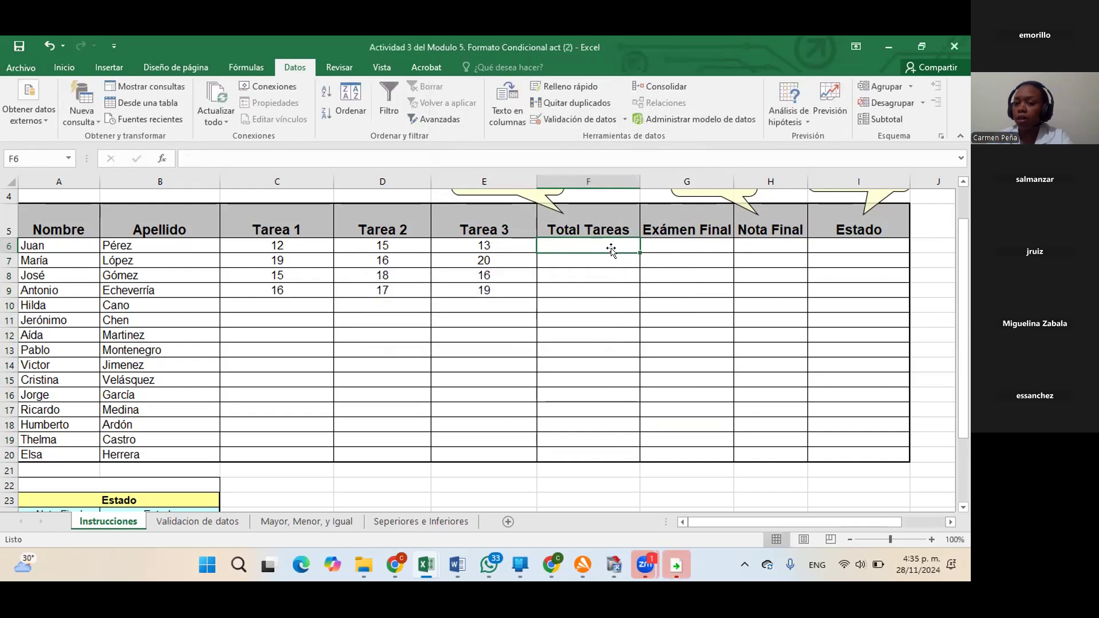
pyautogui.click(744, 278)
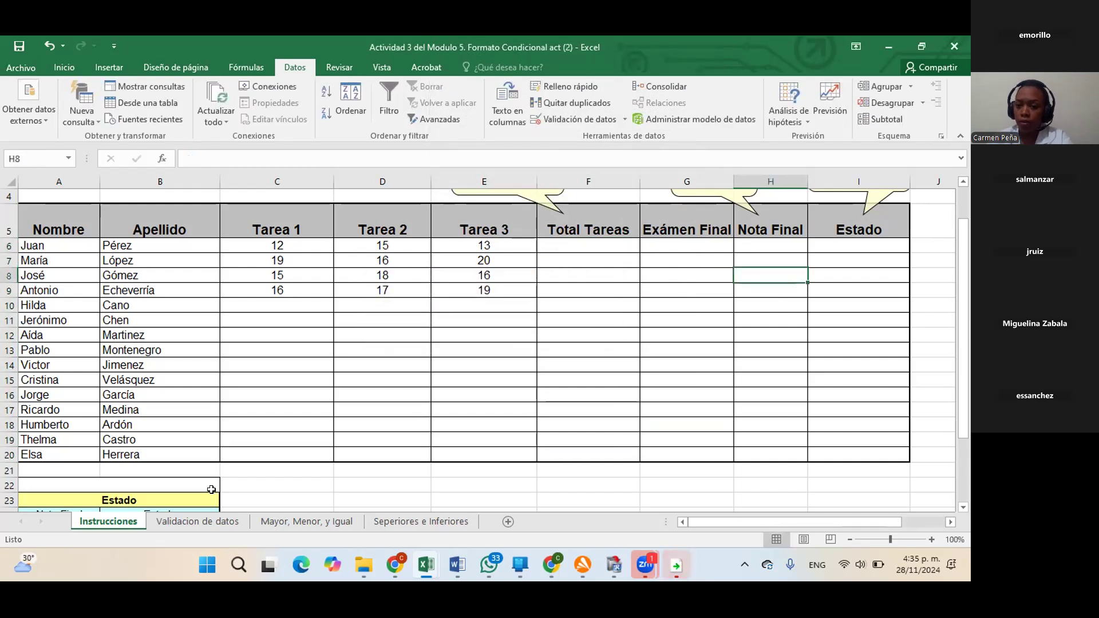
# - Enter a SUMA formula in F6 that adds the three task grades in C6:E6
pyautogui.click(595, 241)
pyautogui.write('+SUMA')
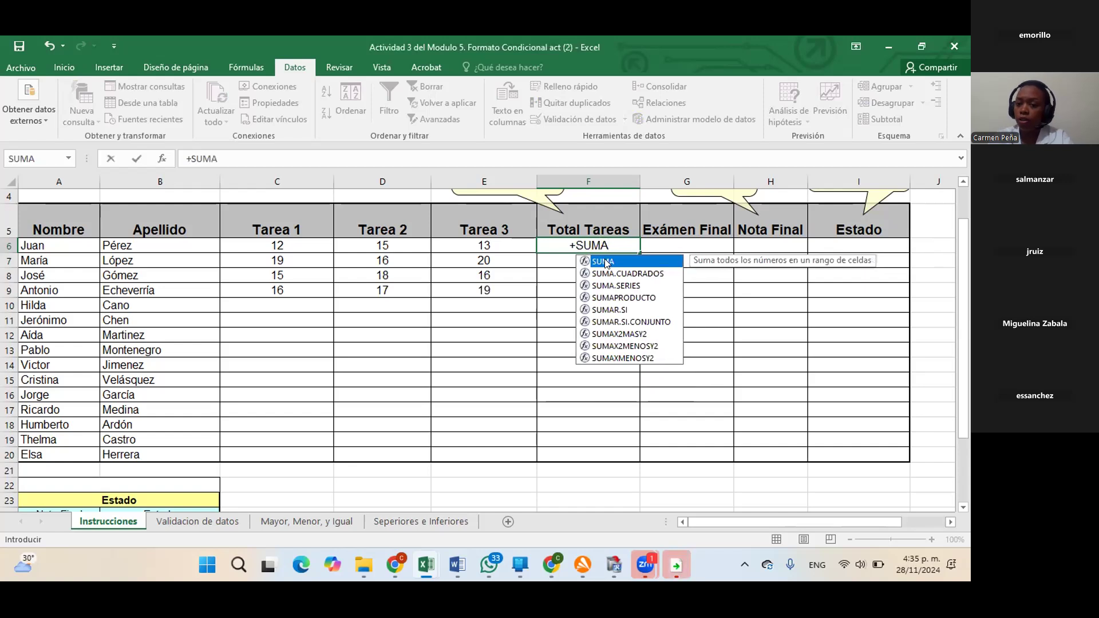
pyautogui.doubleClick(607, 261)
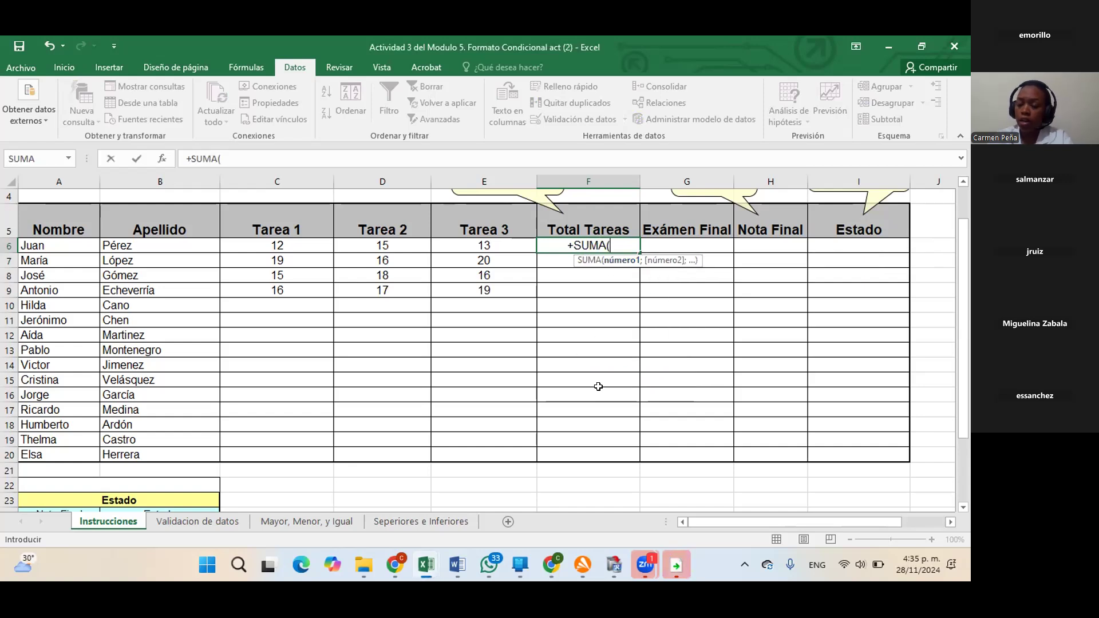
pyautogui.moveTo(247, 240); pyautogui.dragTo(471, 244)
pyautogui.press('Return')
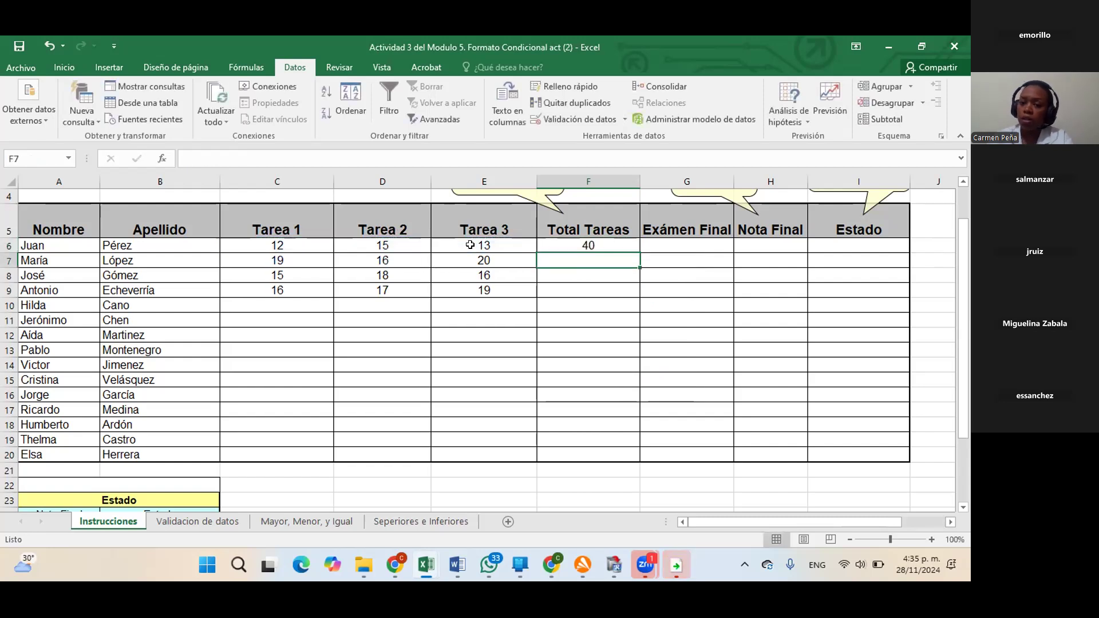
# - Fill the Total Tareas sum formula from F6 down to F9
pyautogui.press('Return')
pyautogui.click(617, 247)
pyautogui.moveTo(642, 248); pyautogui.dragTo(637, 295)
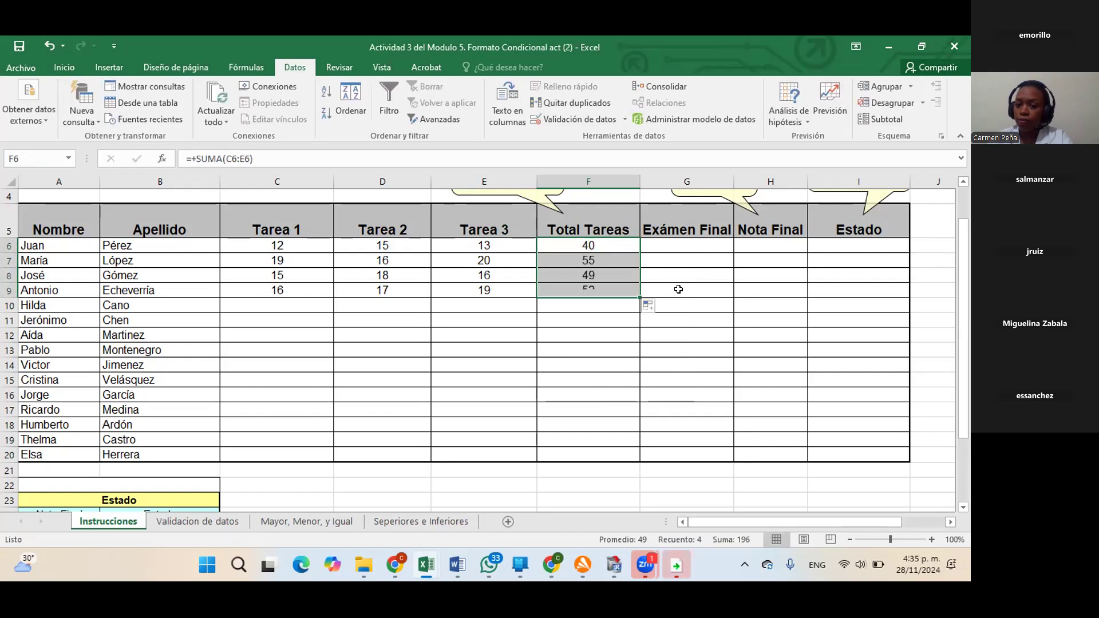
pyautogui.click(678, 289)
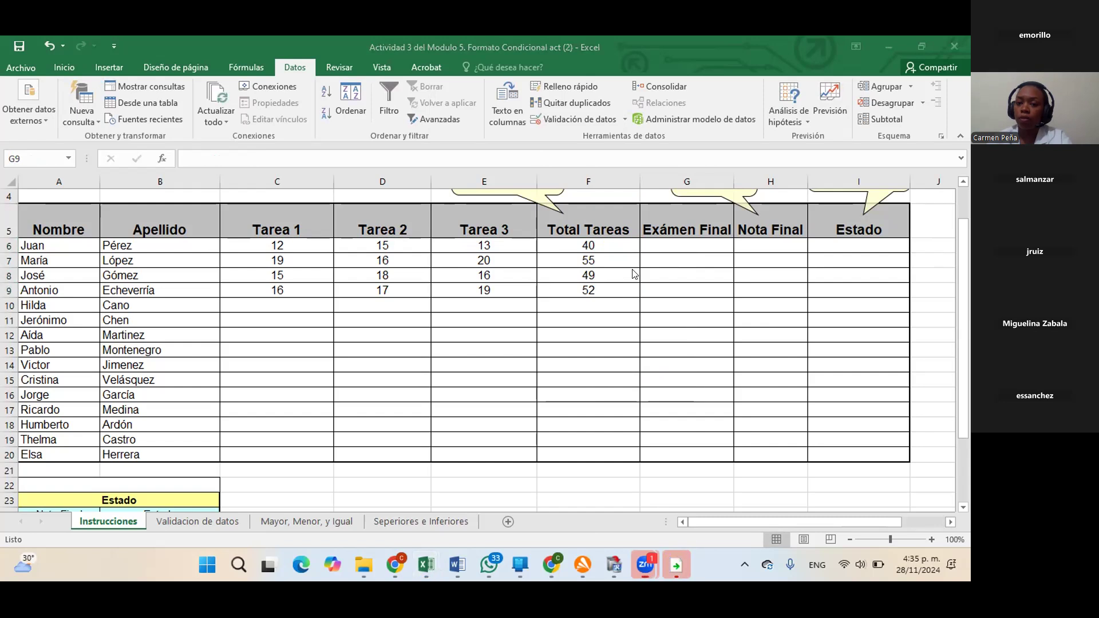
# - Review the Examen Final validation instruction on the Validacion de datos sheet and return to the grade table on the Instrucciones sheet
pyautogui.click(676, 244)
pyautogui.click(849, 286)
pyautogui.moveTo(720, 241); pyautogui.dragTo(710, 424)
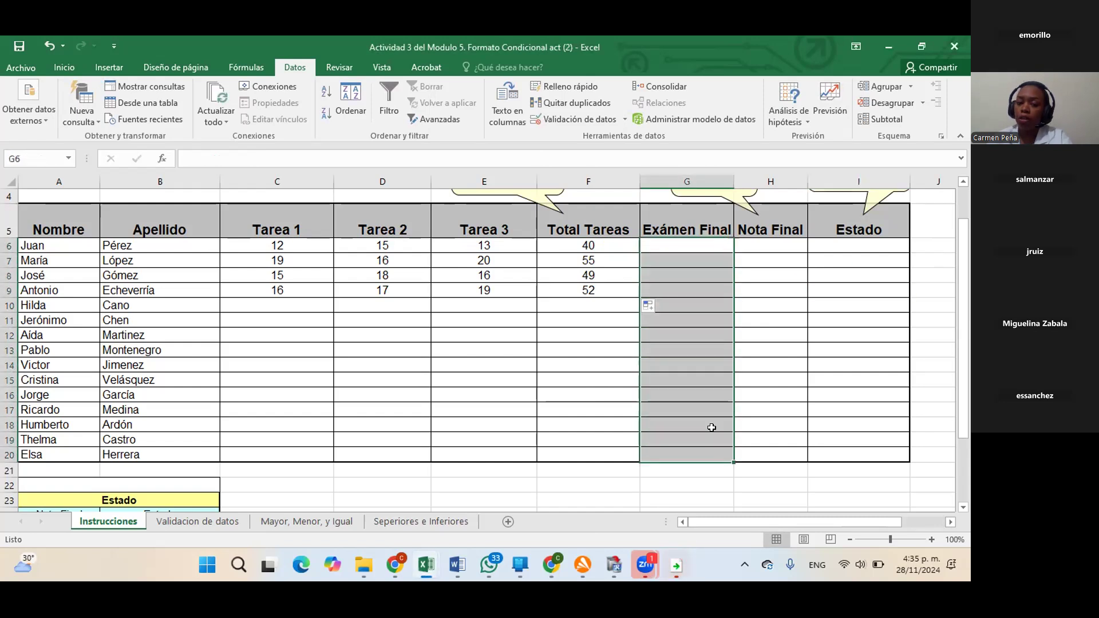
pyautogui.click(176, 522)
pyautogui.click(493, 236)
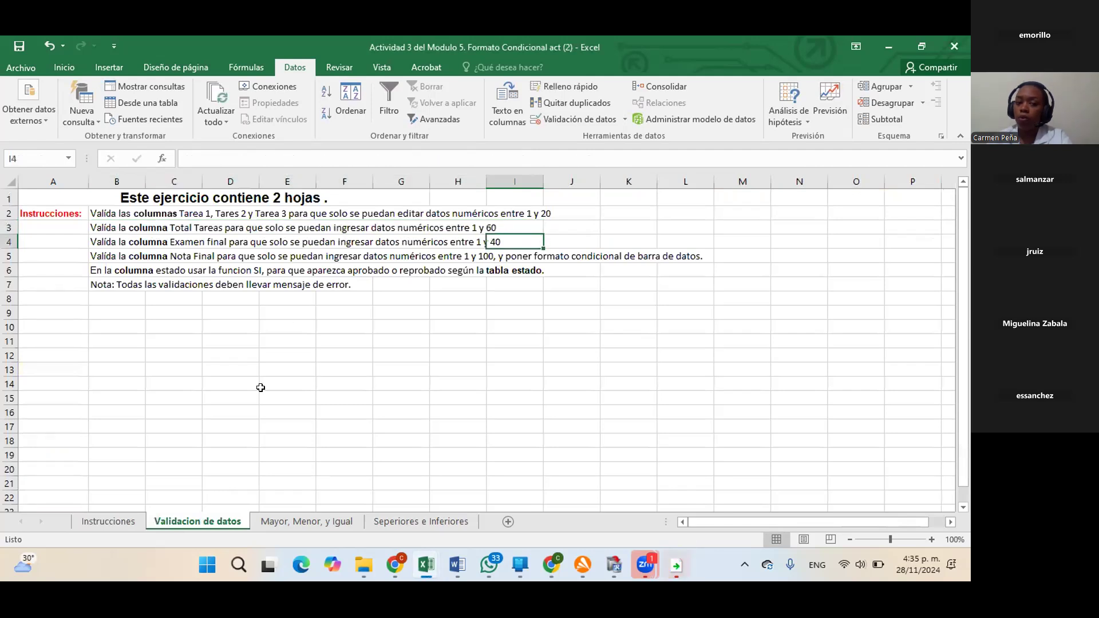
pyautogui.click(137, 515)
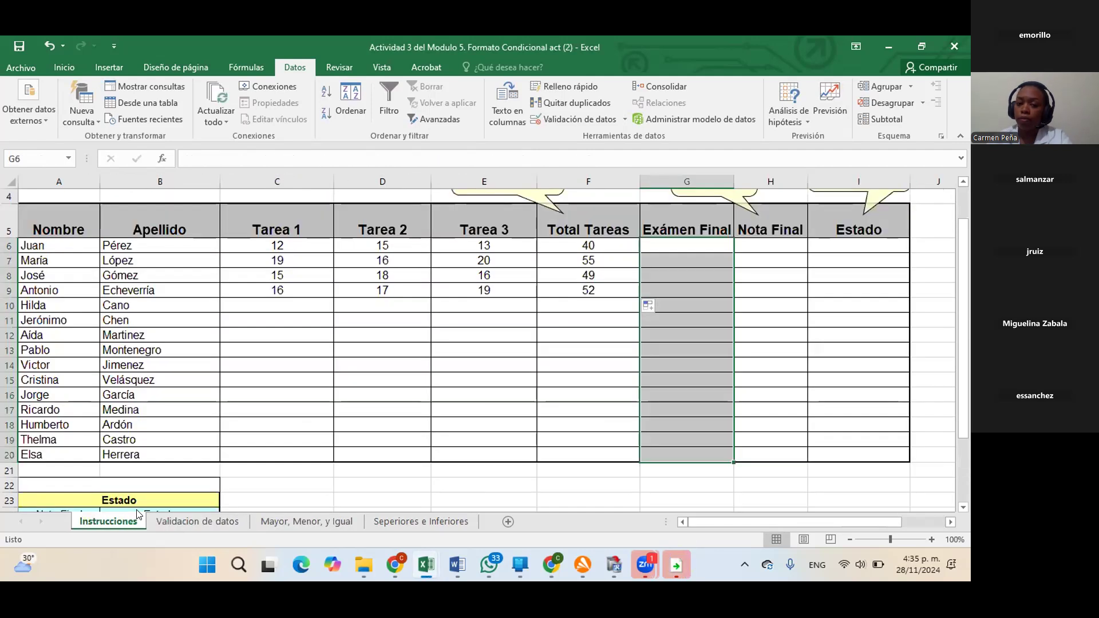
# - Set the data validation of the Exámen Final cells (G6:G20) to whole numbers between 1 and 40
pyautogui.click(692, 246)
pyautogui.click(736, 243)
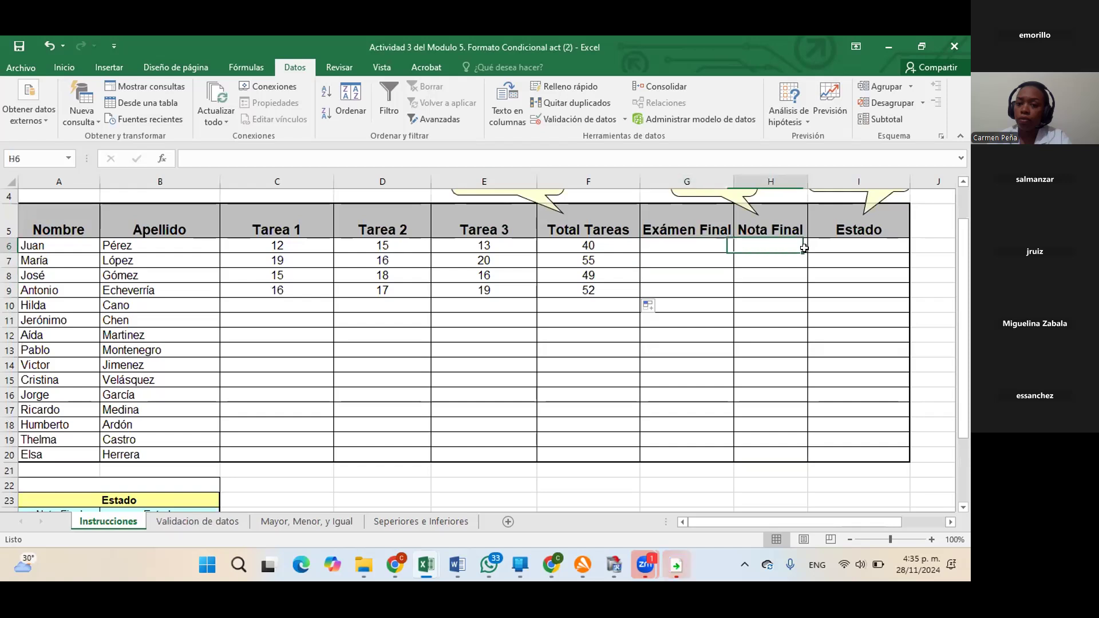
pyautogui.moveTo(722, 246); pyautogui.dragTo(705, 455)
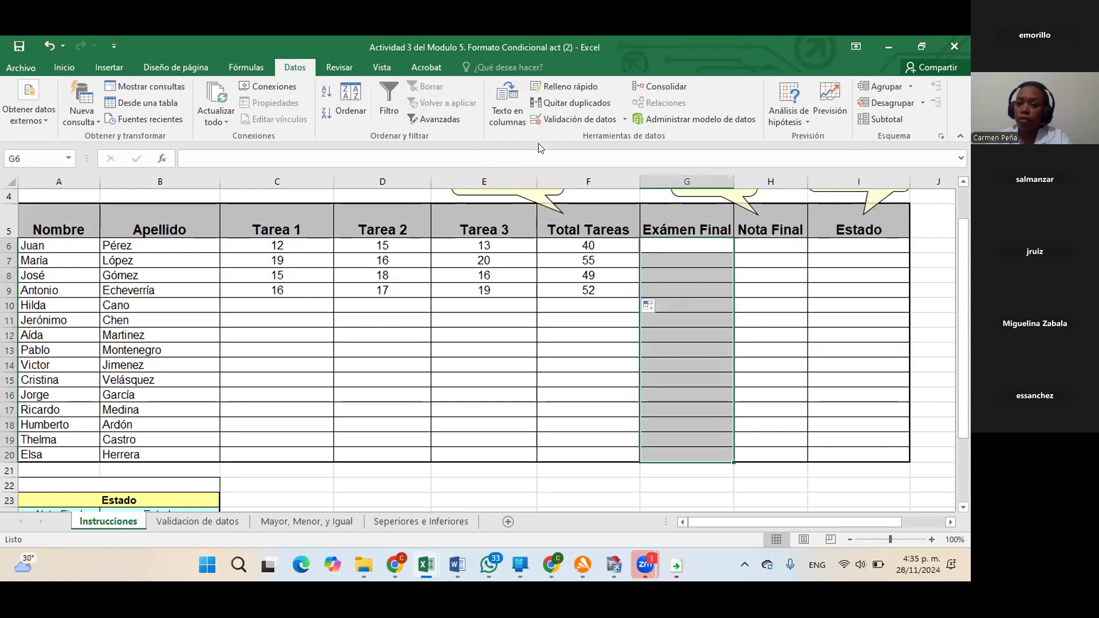
pyautogui.click(626, 120)
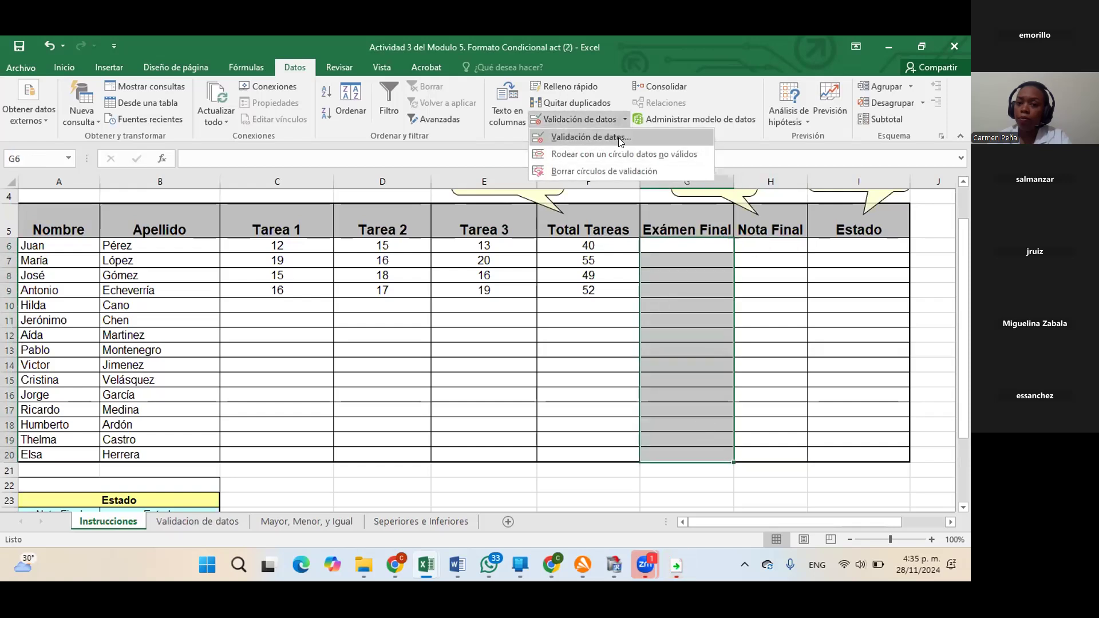
pyautogui.click(619, 138)
pyautogui.click(481, 72)
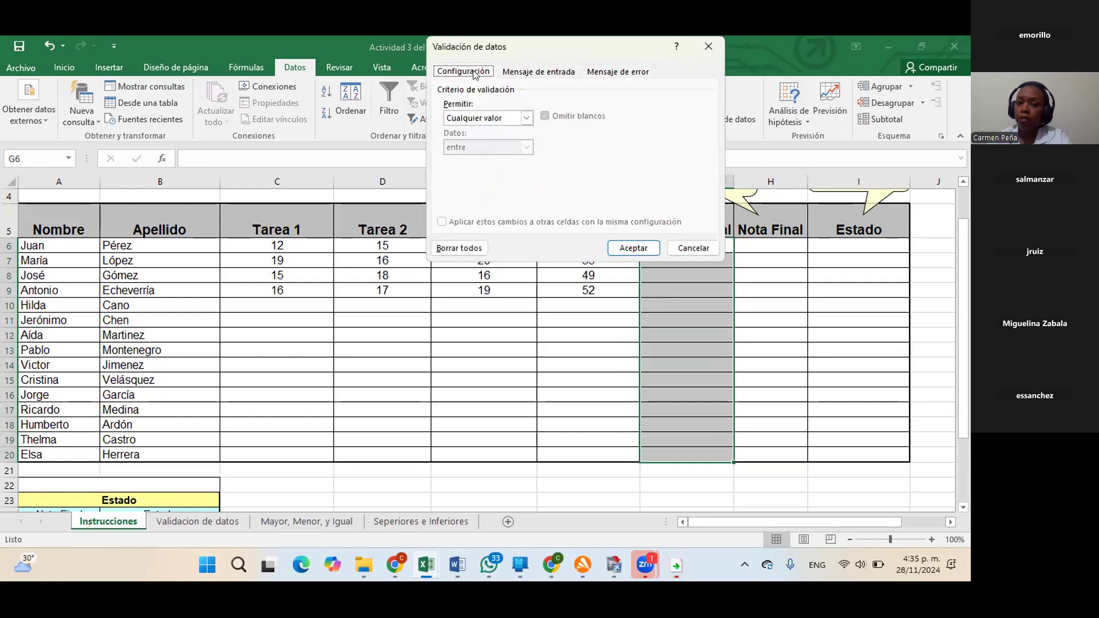
pyautogui.click(491, 117)
pyautogui.click(494, 131)
pyautogui.click(493, 116)
pyautogui.click(486, 140)
pyautogui.click(485, 174)
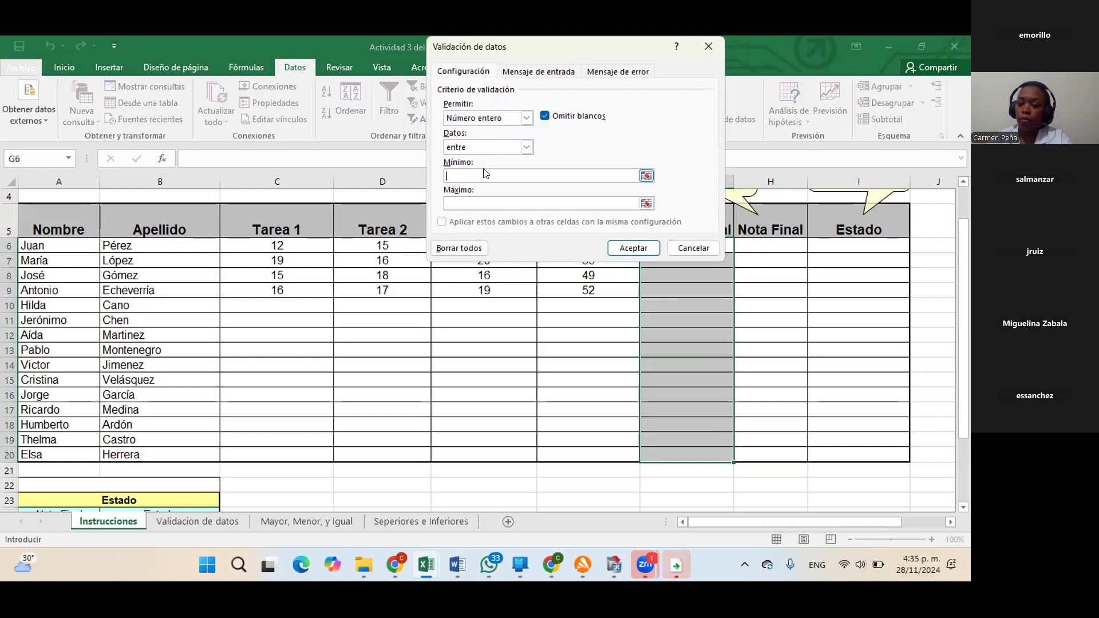
pyautogui.write('1')
pyautogui.click(476, 204)
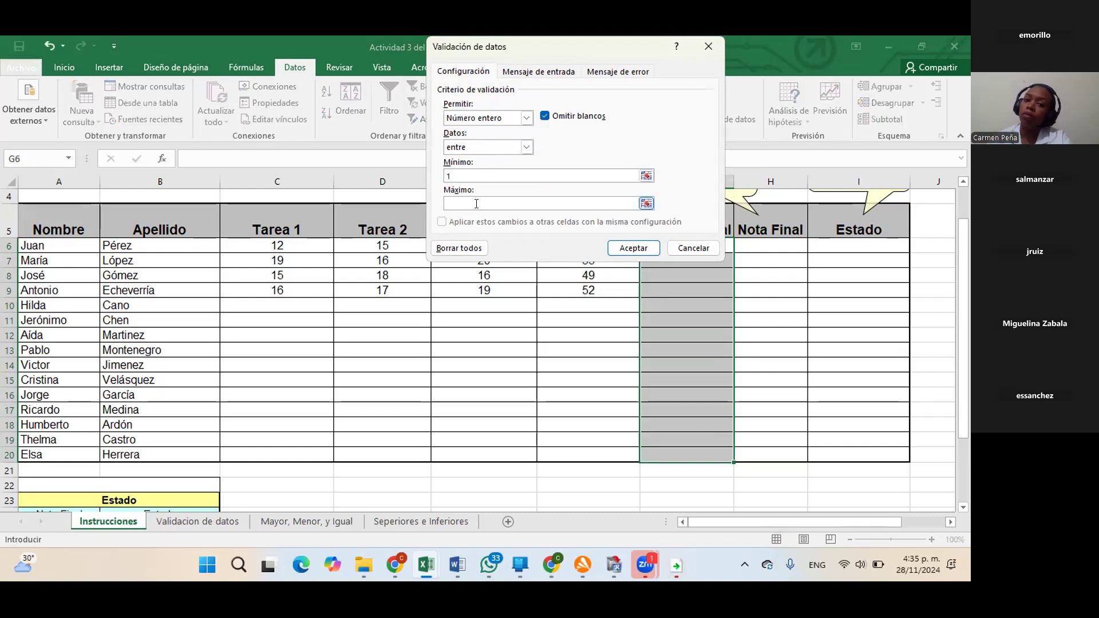
pyautogui.write('40')
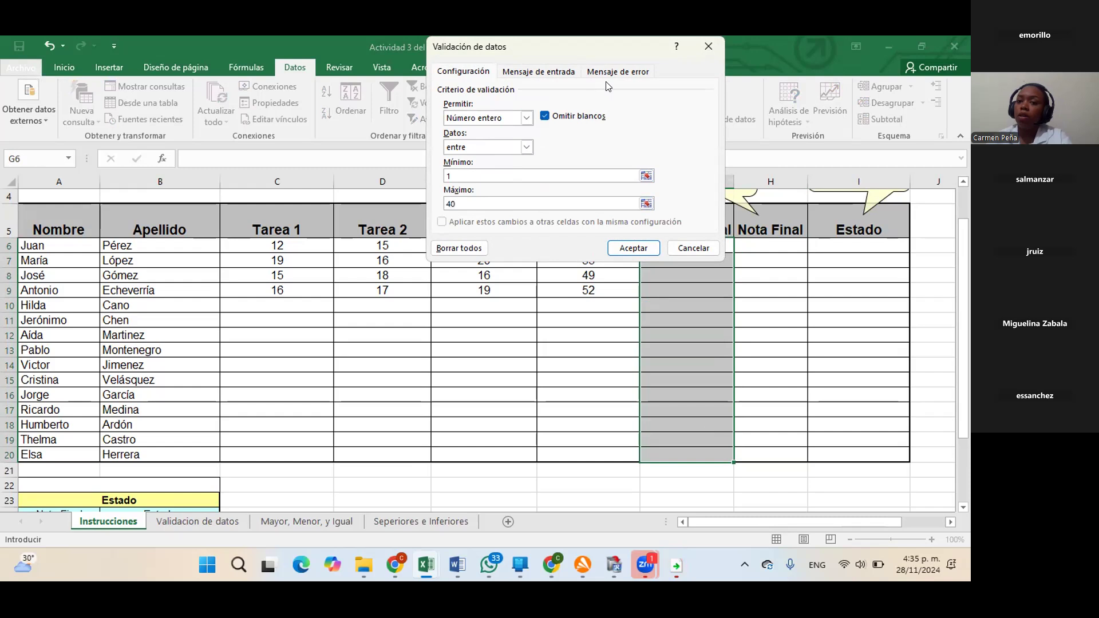
# - Write "VALORES ENTRE 1 Y 40" as the error message text of the Exámen Final data validation
pyautogui.click(620, 71)
pyautogui.click(611, 177)
pyautogui.write('EV')
pyautogui.press('BackSpace')
pyautogui.press('BackSpace')
pyautogui.write('VALORE')
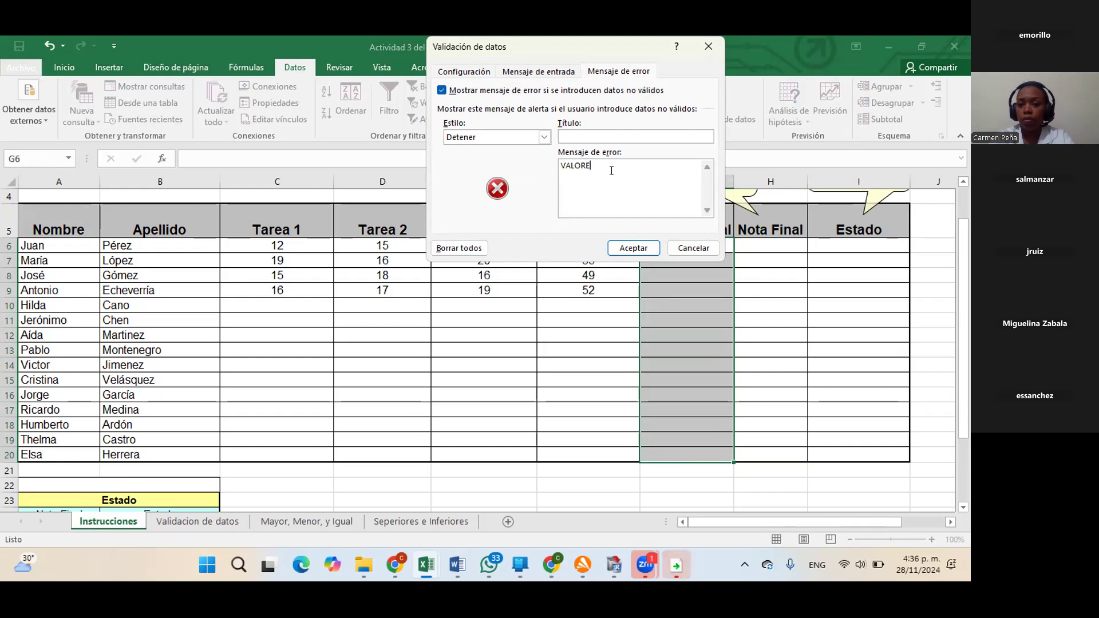
pyautogui.write('S ENTRE ')
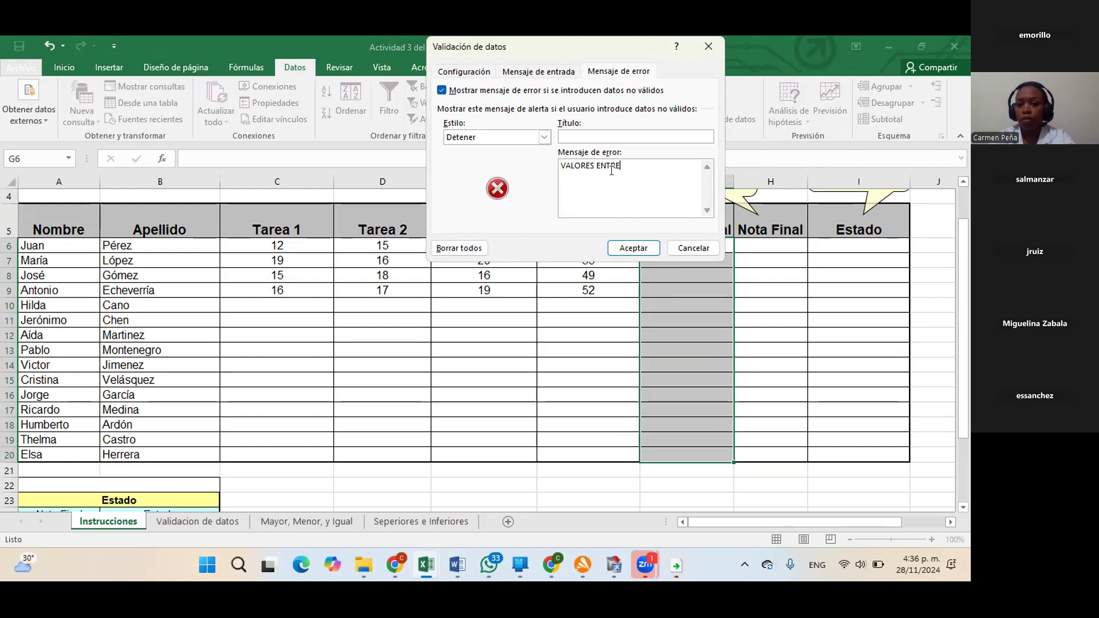
pyautogui.write('1 Y ')
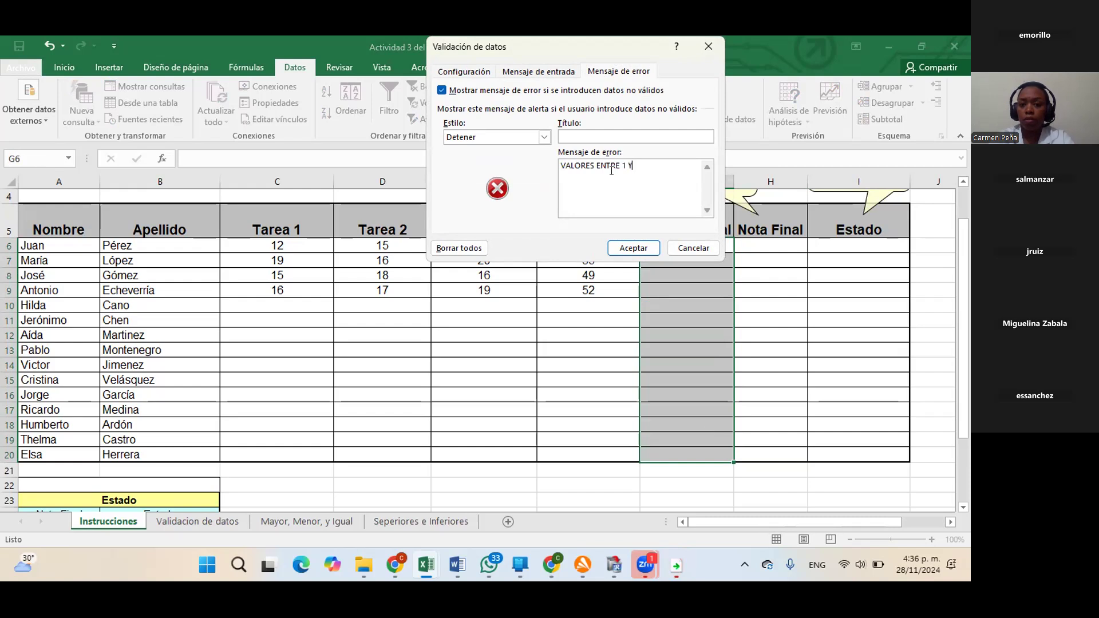
pyautogui.write('40')
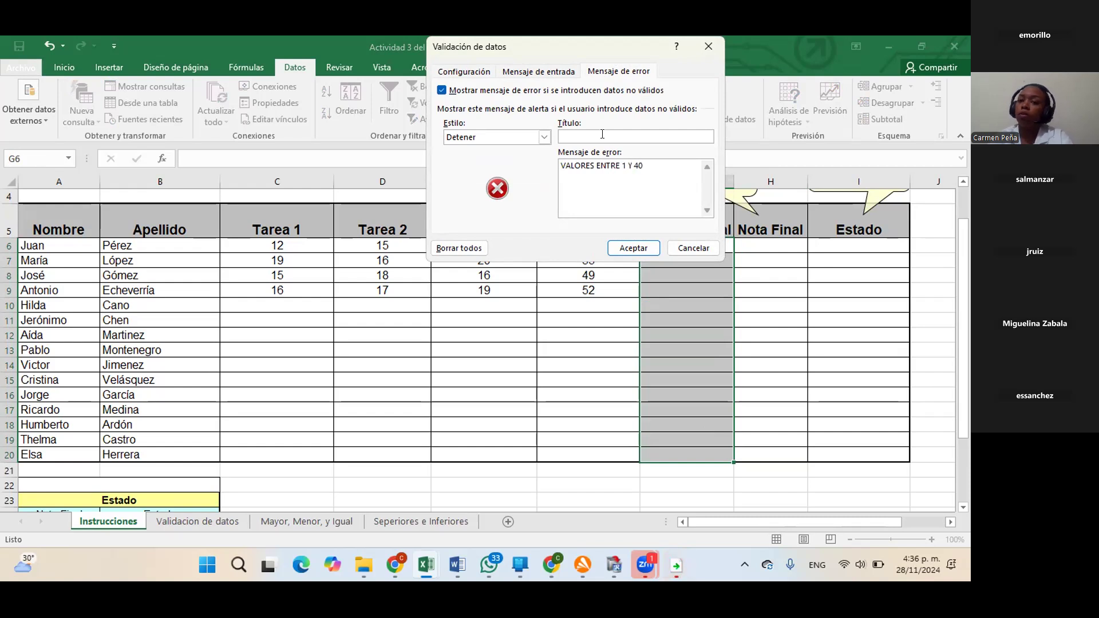
# - Title the Exámen Final validation alert "MENSAJE DE ERROR", set its style to Información and apply the validation
pyautogui.click(603, 134)
pyautogui.write('MENS')
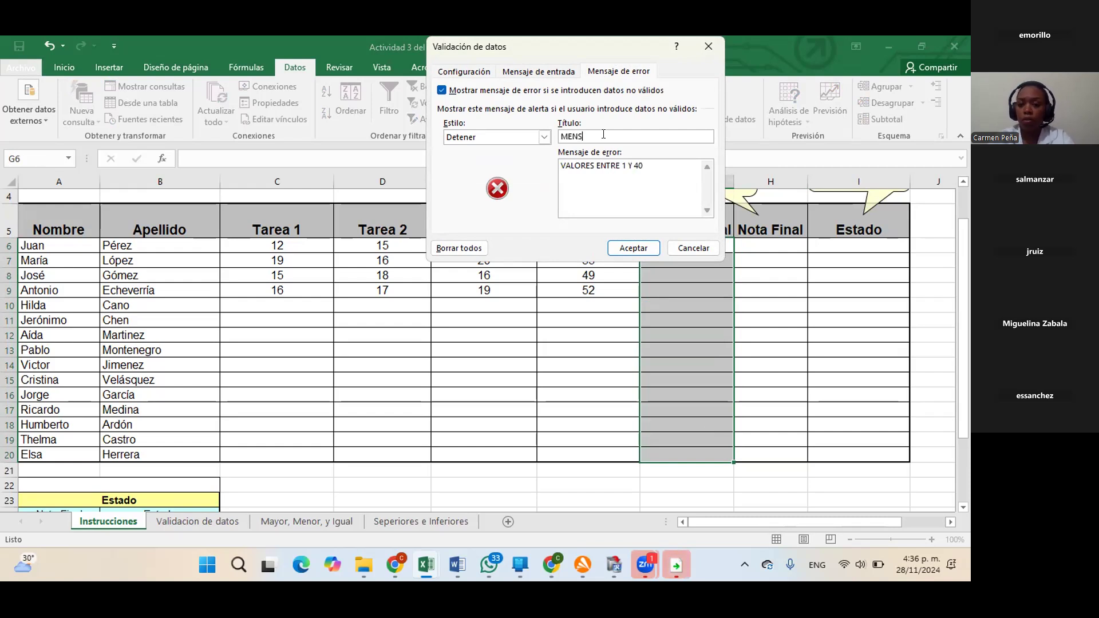
pyautogui.write('AJE DE EROR')
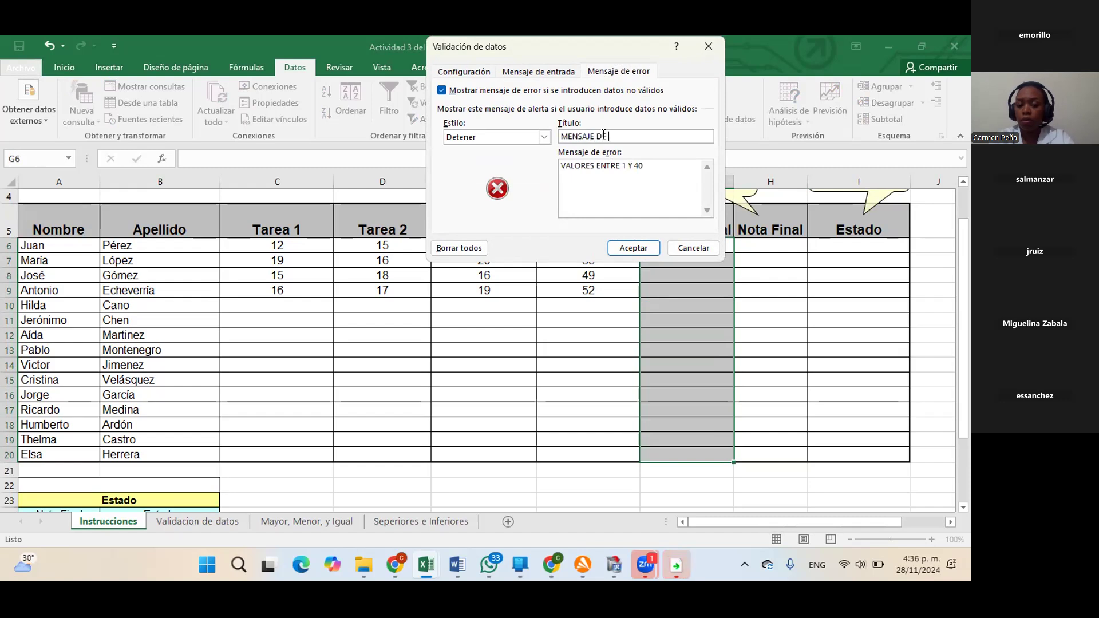
pyautogui.press('BackSpace')
pyautogui.write('ROR')
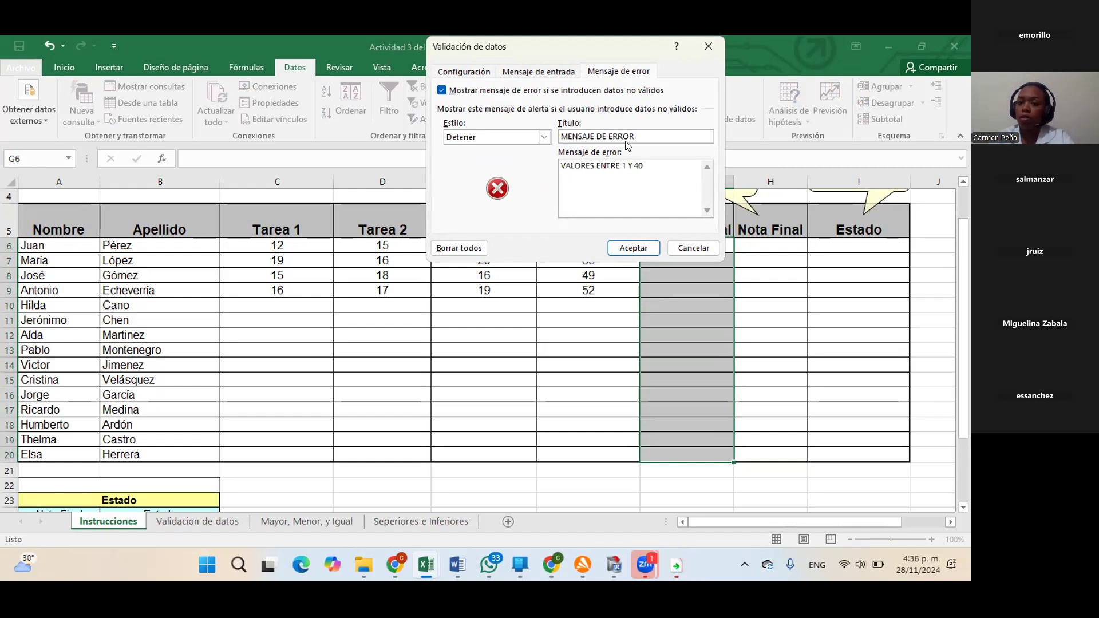
pyautogui.click(509, 137)
pyautogui.click(484, 167)
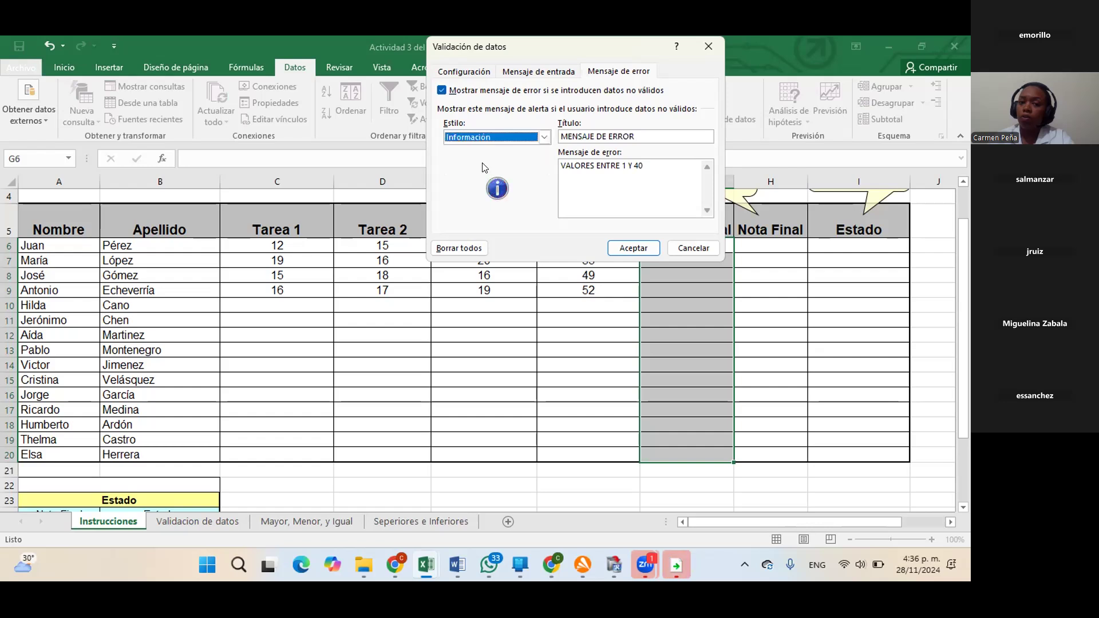
pyautogui.click(634, 249)
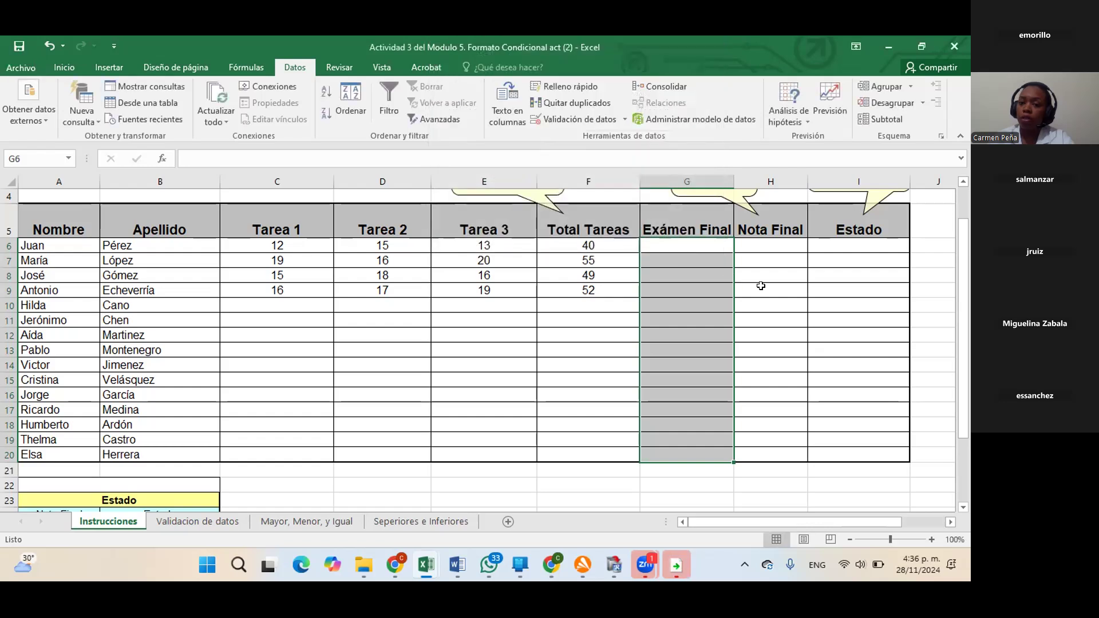
# - Enter the Exámen Final grades 35 in G6 and 38 in G7
pyautogui.click(665, 257)
pyautogui.click(685, 247)
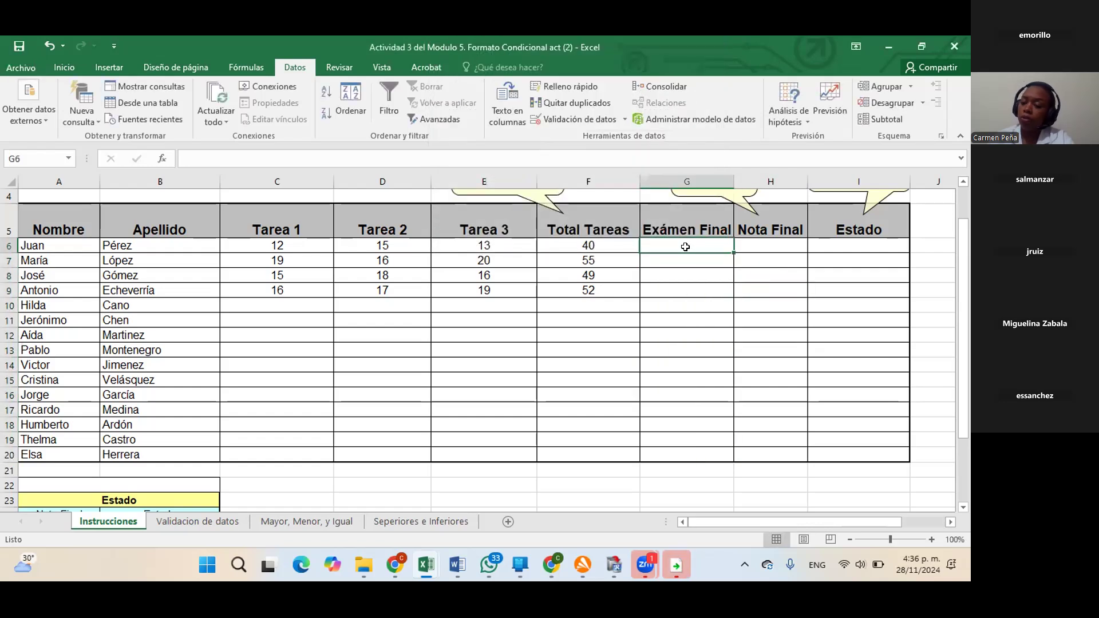
pyautogui.write('25')
pyautogui.press('BackSpace')
pyautogui.press('BackSpace')
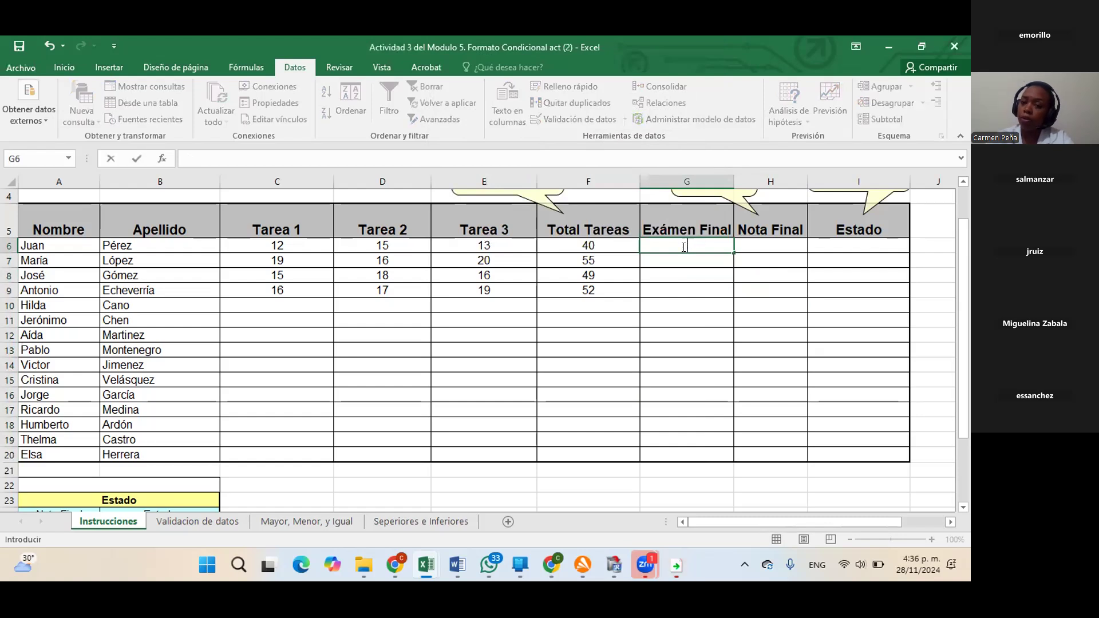
pyautogui.write('35')
pyautogui.press('Return')
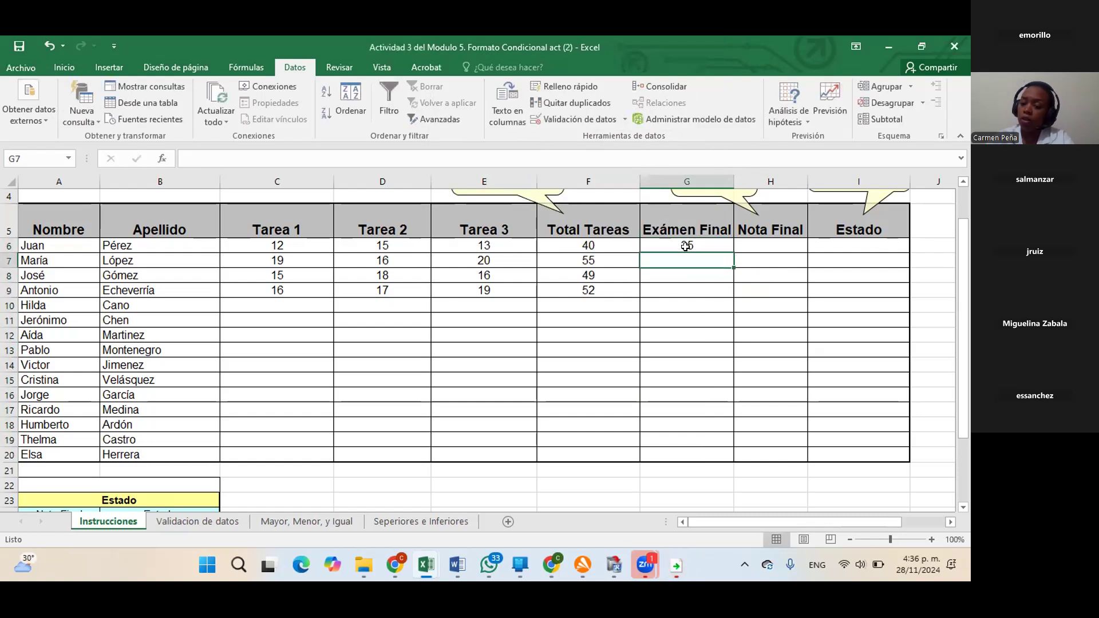
pyautogui.write('38')
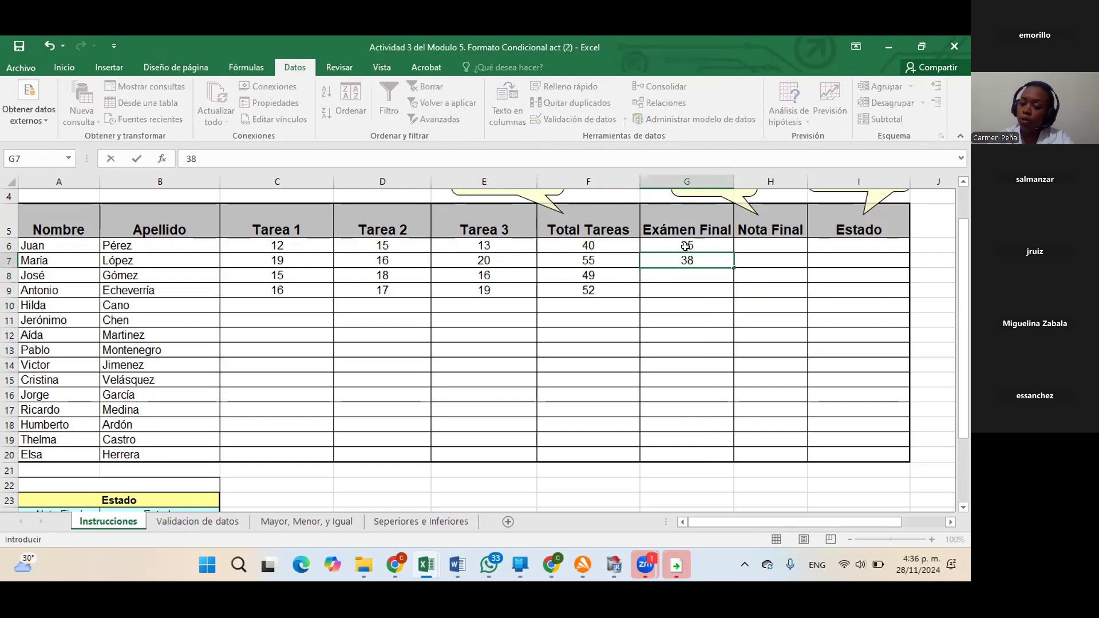
pyautogui.press('Return')
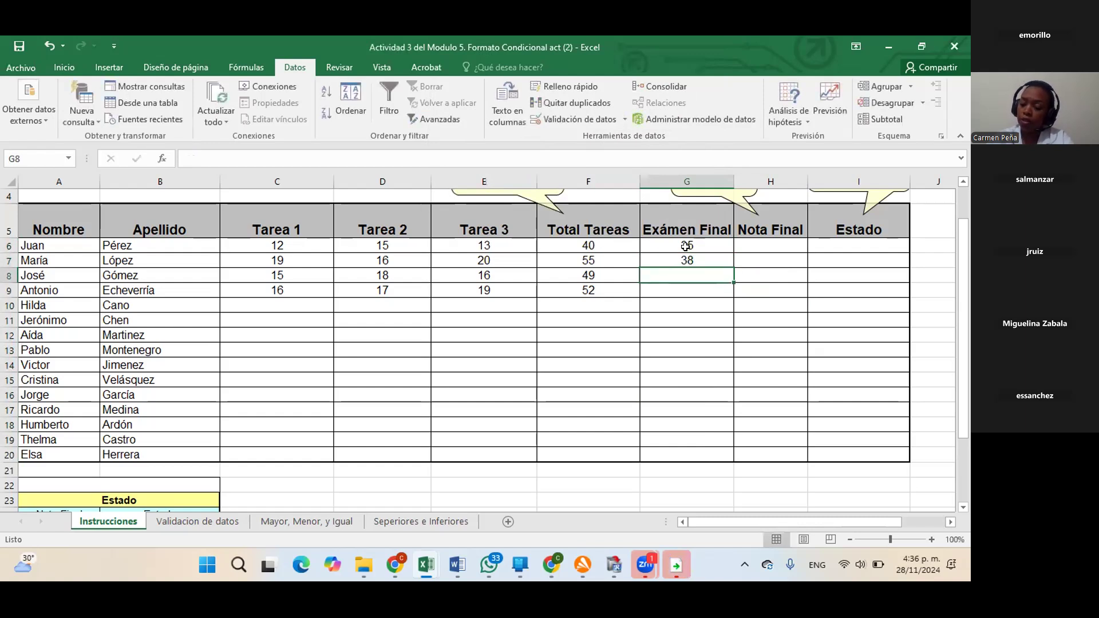
# - Test the Exámen Final validation with 45 in G8, cancel that entry, and enter 39 in G8 and 30 in G9
pyautogui.write('45')
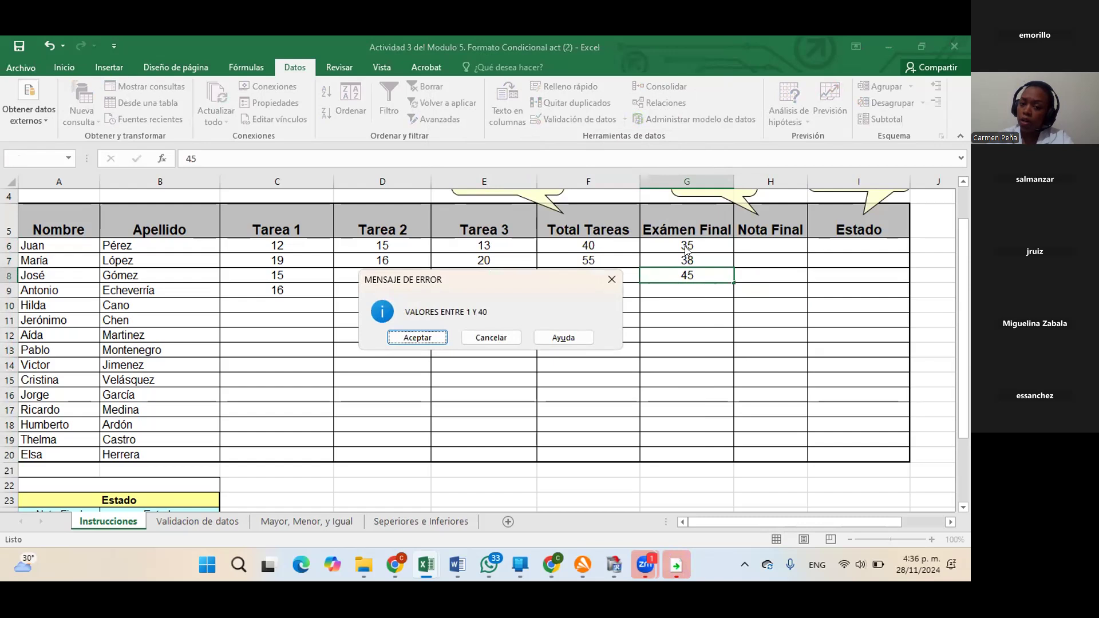
pyautogui.click(612, 280)
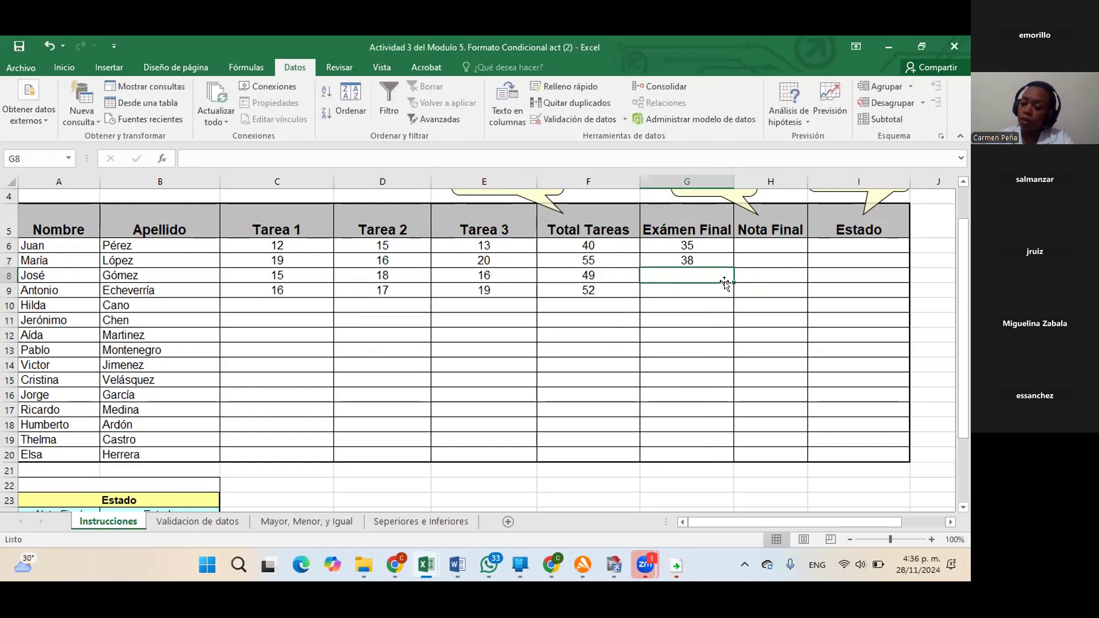
pyautogui.write('39')
pyautogui.press('Return')
pyautogui.write('30')
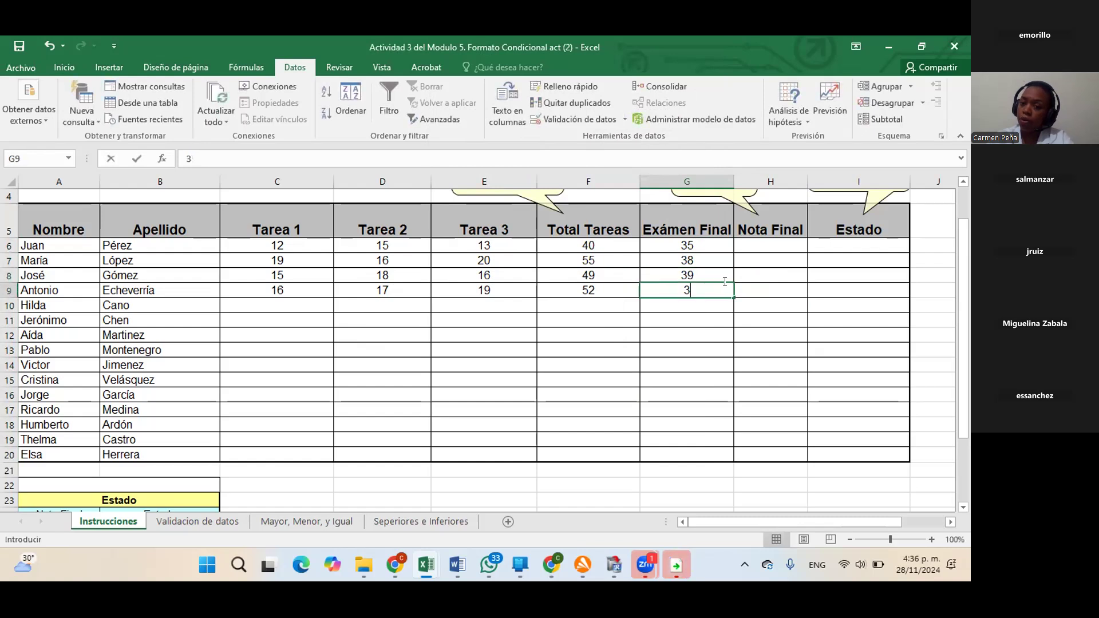
pyautogui.click(768, 304)
# - Calculate Nota Final in H6 with a SUMA formula over F6:G6 and fill it down to H9
pyautogui.click(778, 244)
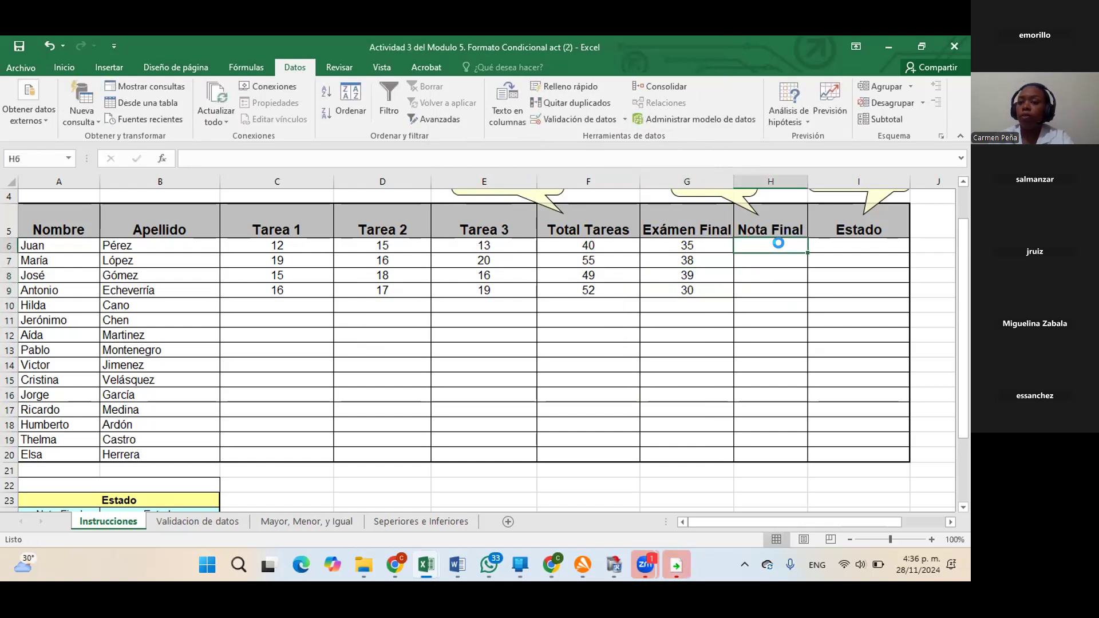
pyautogui.scroll(1, 780, 251)
pyautogui.click(780, 305)
pyautogui.click(783, 317)
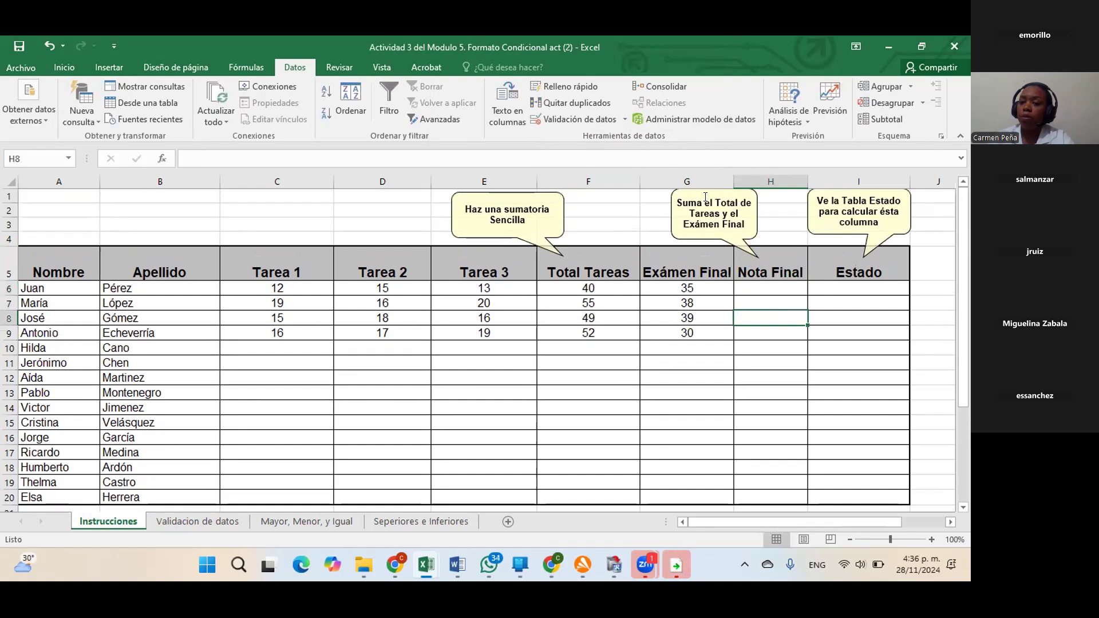
pyautogui.click(783, 288)
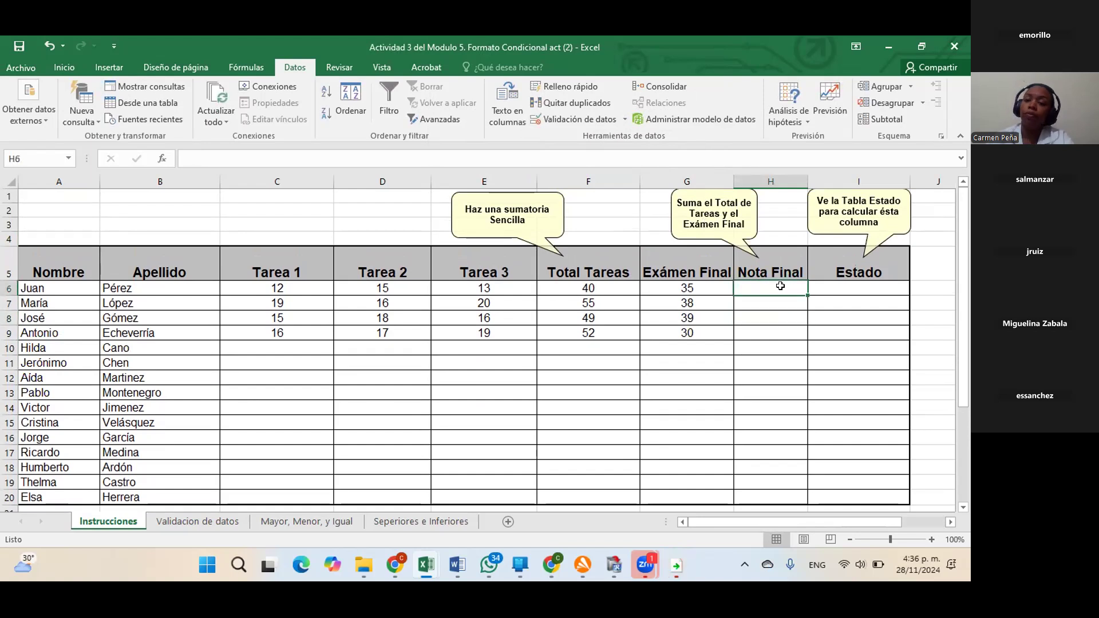
pyautogui.write('+')
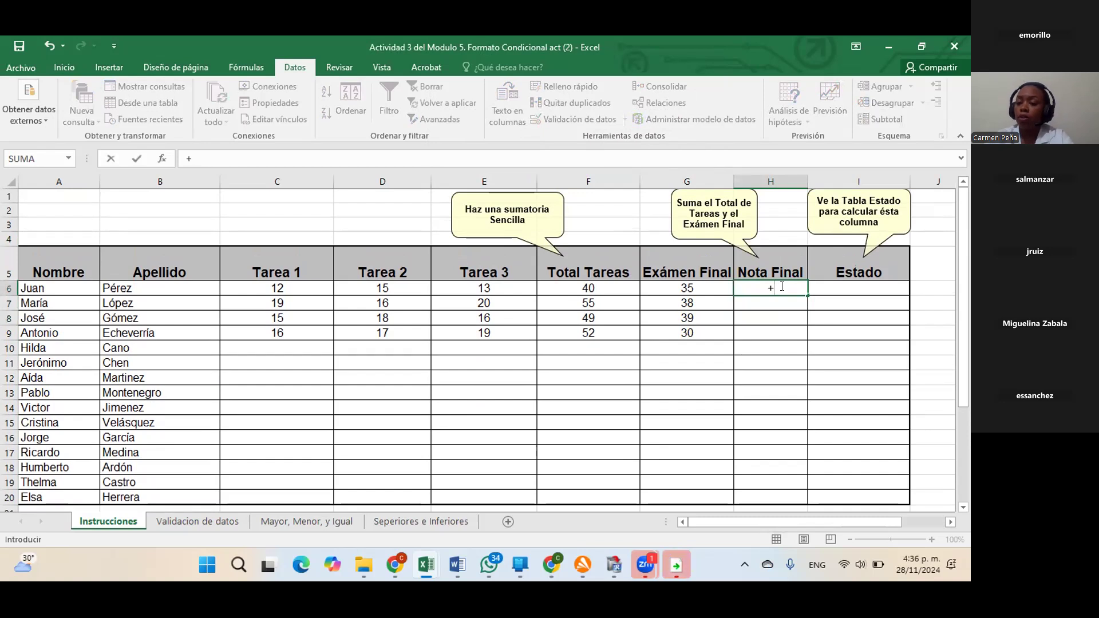
pyautogui.write('SUMA')
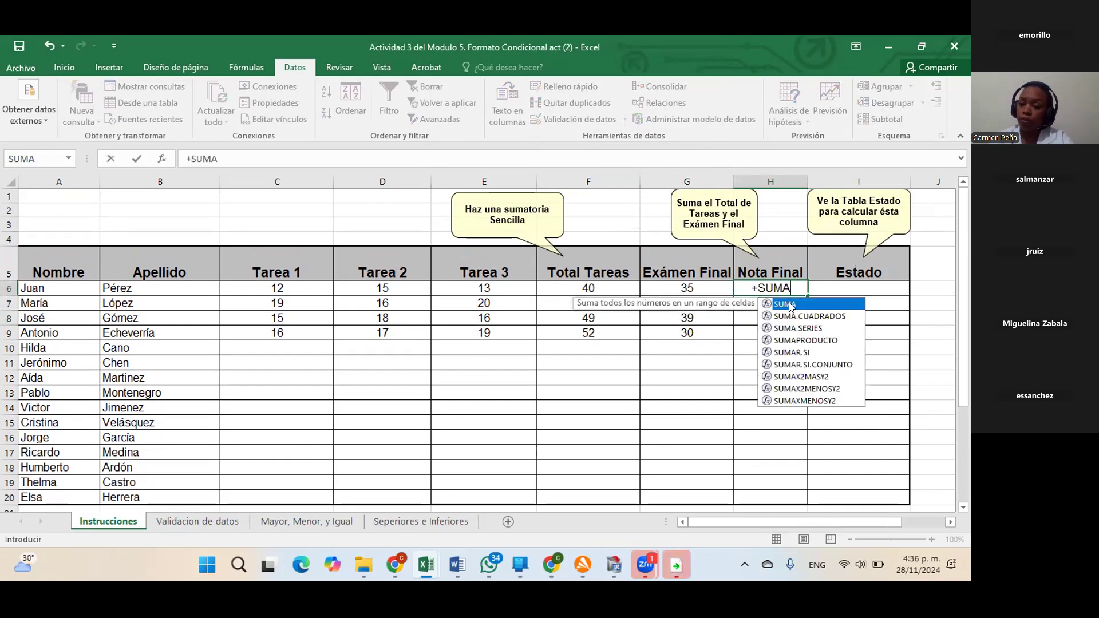
pyautogui.doubleClick(791, 304)
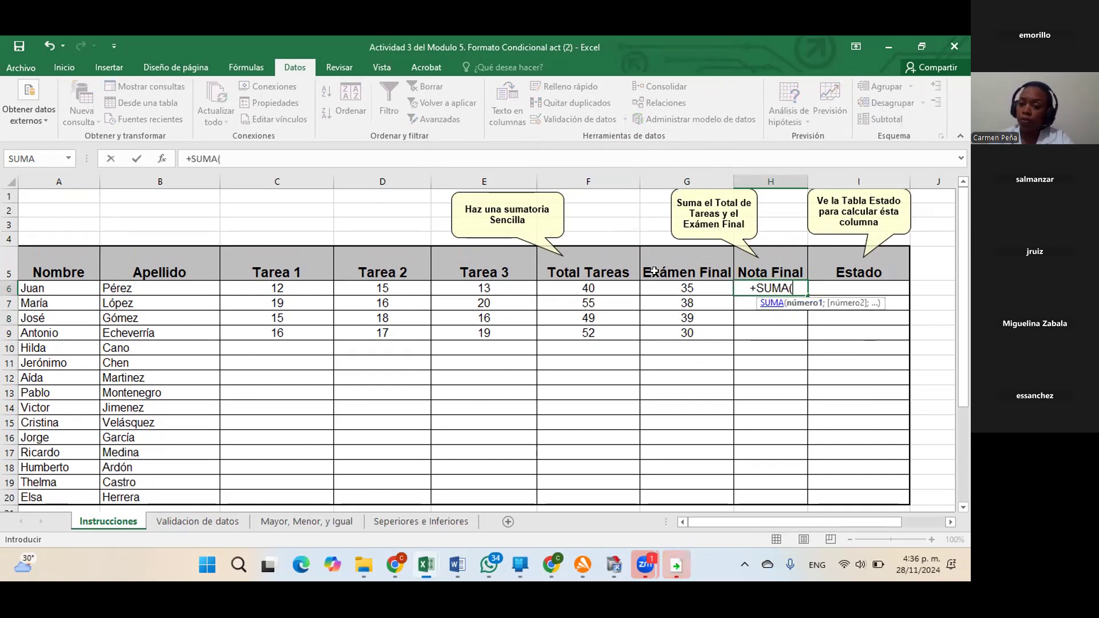
pyautogui.moveTo(577, 284); pyautogui.dragTo(698, 283)
pyautogui.press('Return')
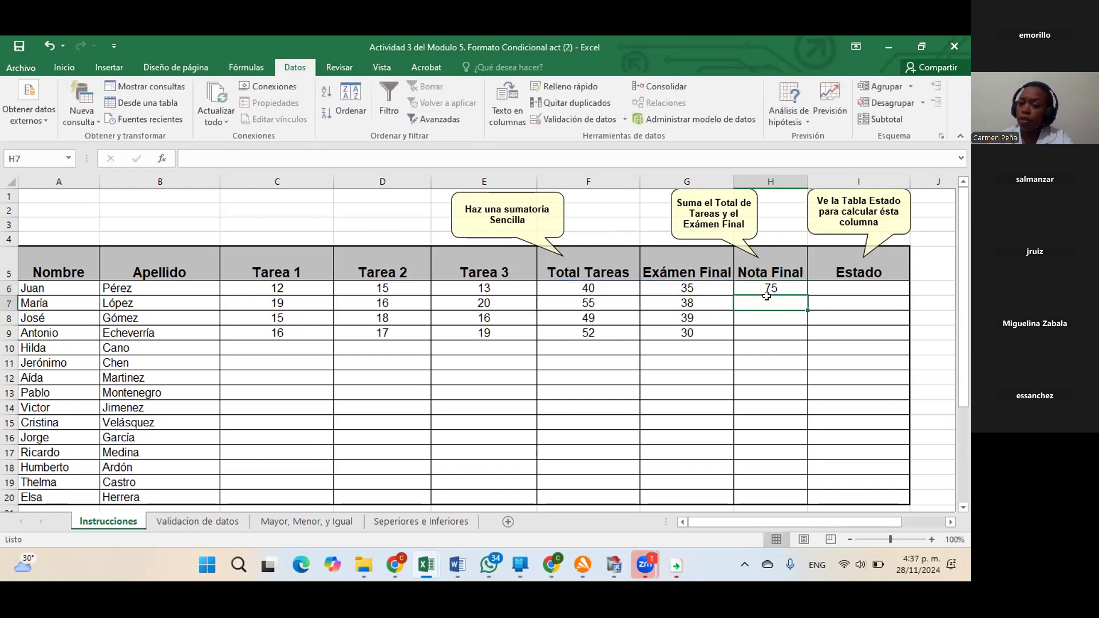
pyautogui.click(776, 286)
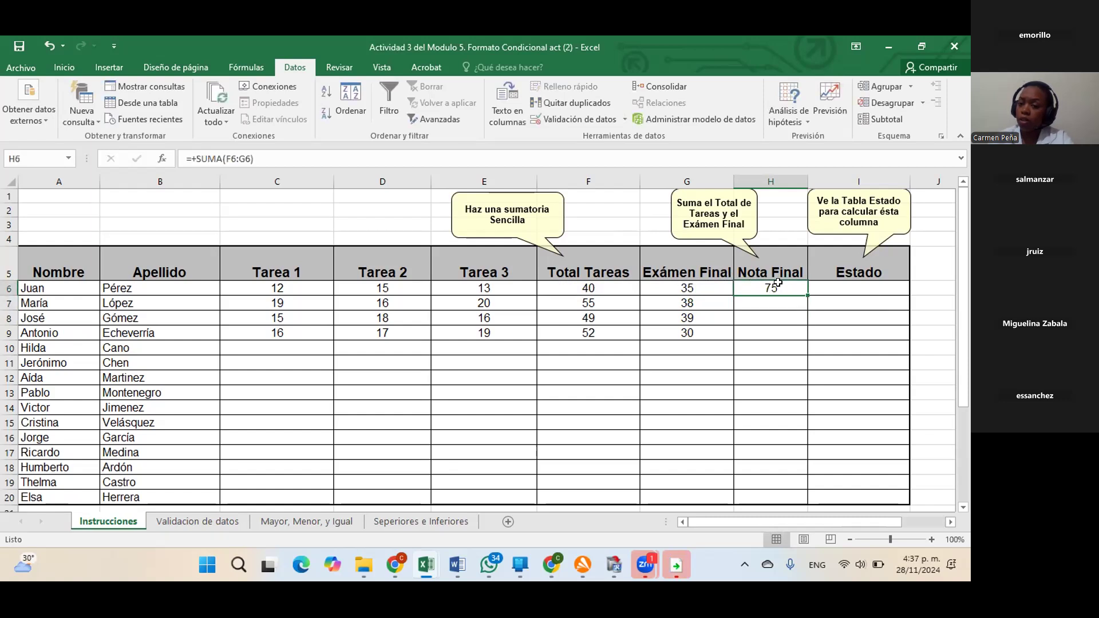
pyautogui.moveTo(808, 291); pyautogui.dragTo(804, 332)
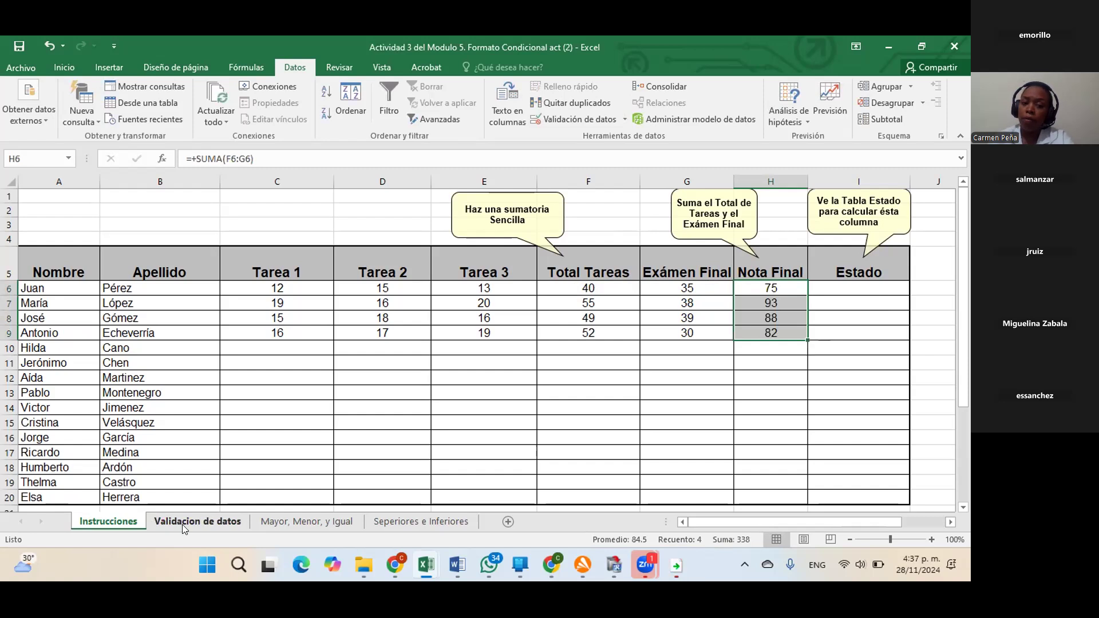
# - Review the Nota Final validation instruction on the Validacion de datos sheet and return to the Instrucciones sheet
pyautogui.click(182, 523)
pyautogui.click(186, 341)
pyautogui.moveTo(122, 256); pyautogui.dragTo(532, 257)
pyautogui.click(108, 522)
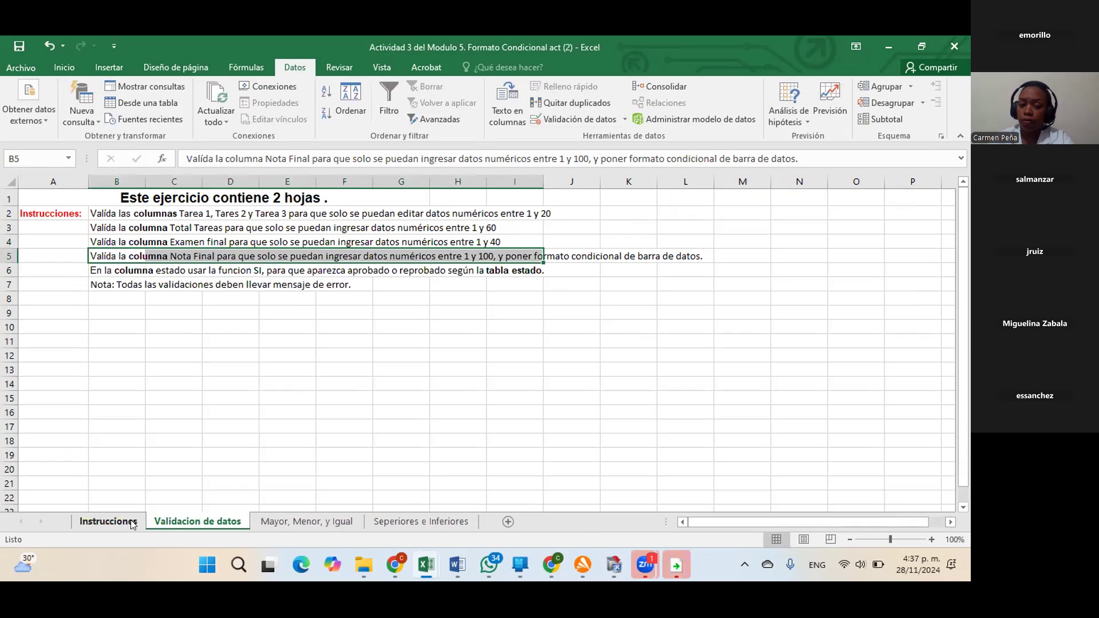
# - Set the data validation of the Nota Final cells (H6:H20) to whole numbers between 1 and 100
pyautogui.click(839, 332)
pyautogui.moveTo(790, 299); pyautogui.dragTo(820, 410)
pyautogui.scroll(-1, 790, 297)
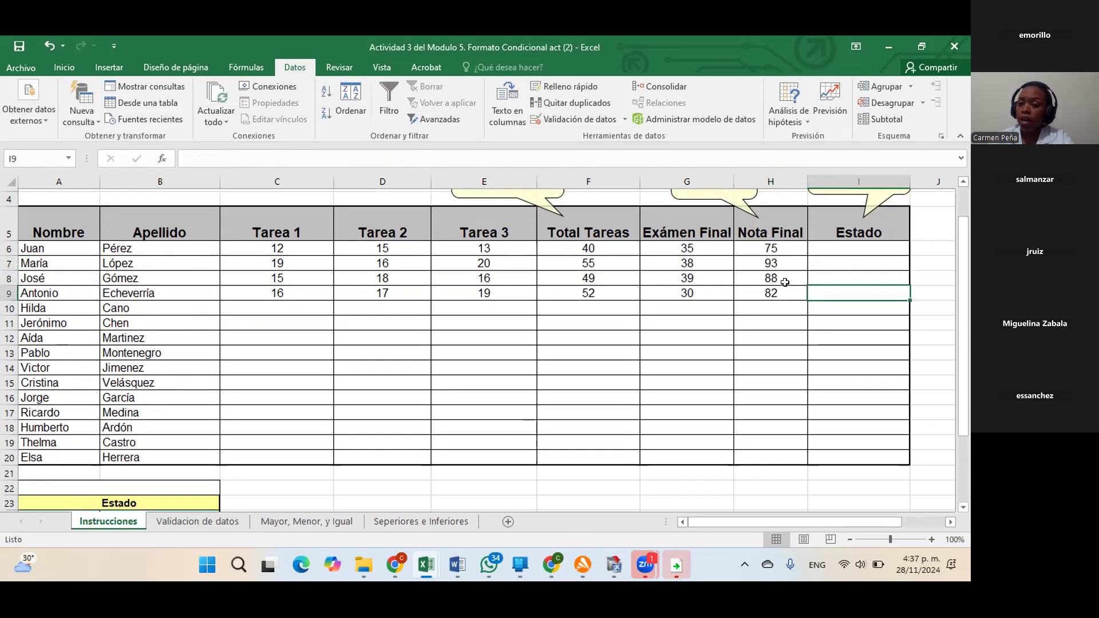
pyautogui.moveTo(776, 247); pyautogui.dragTo(788, 424)
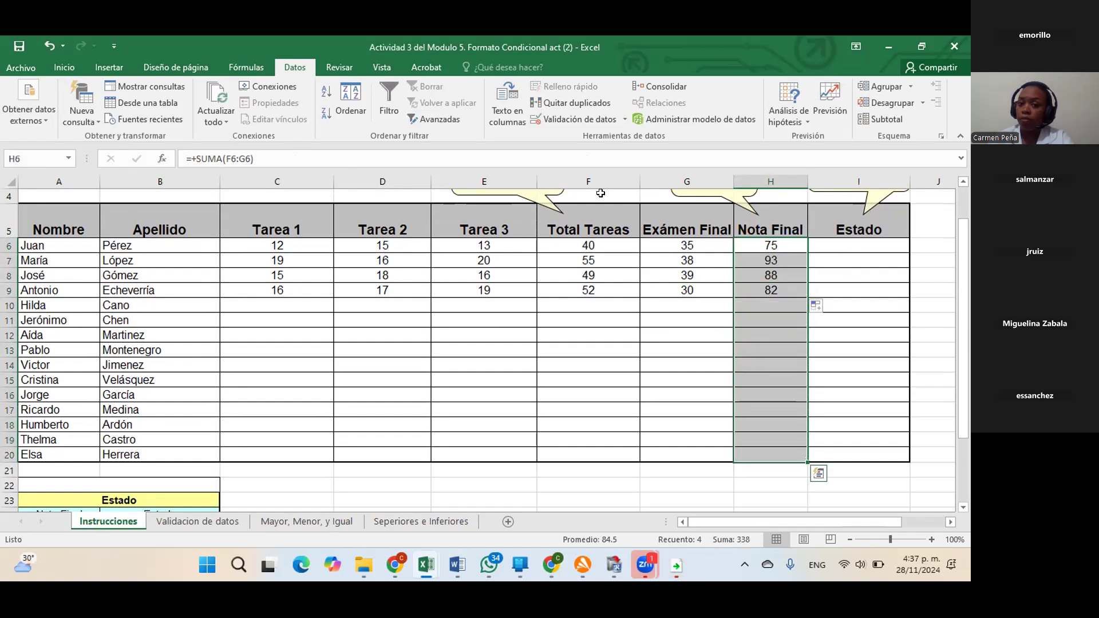
pyautogui.click(624, 119)
pyautogui.click(567, 129)
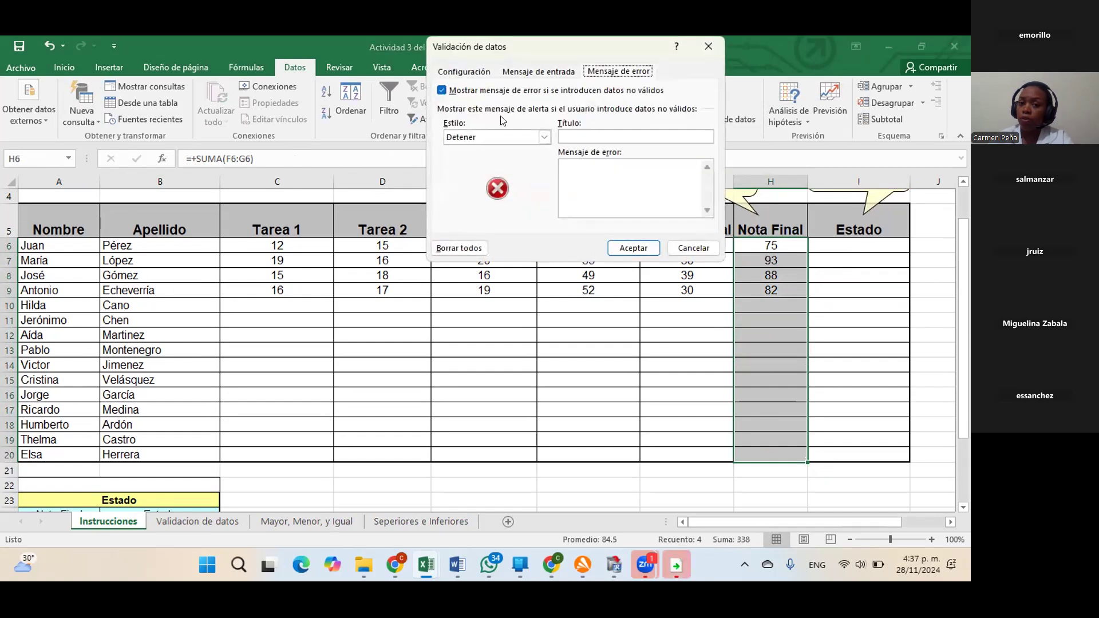
pyautogui.click(465, 71)
pyautogui.click(484, 118)
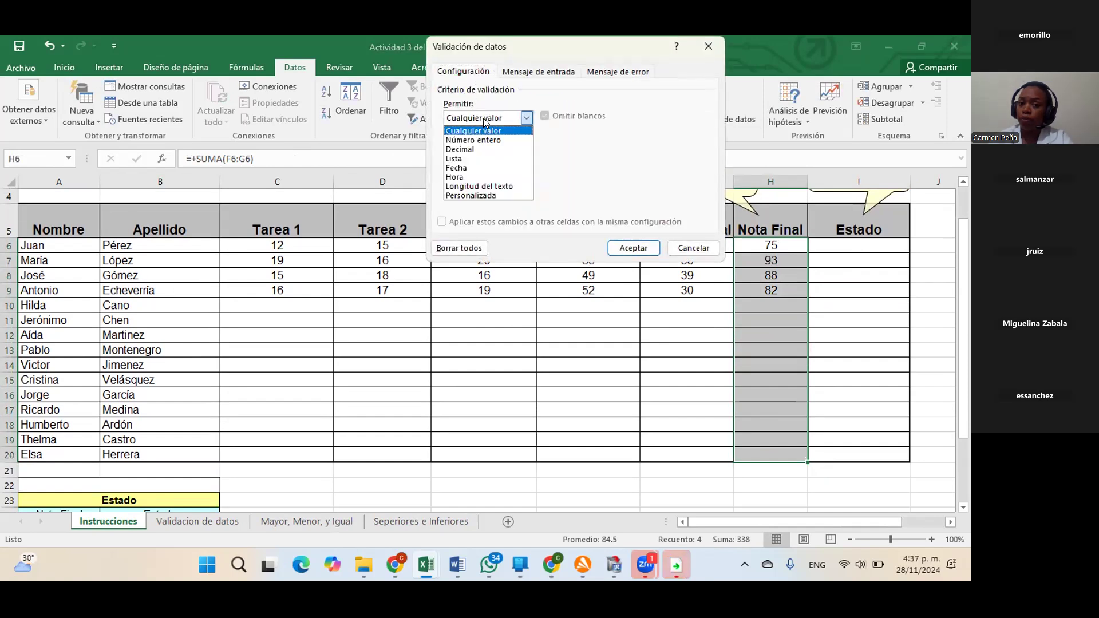
pyautogui.click(480, 140)
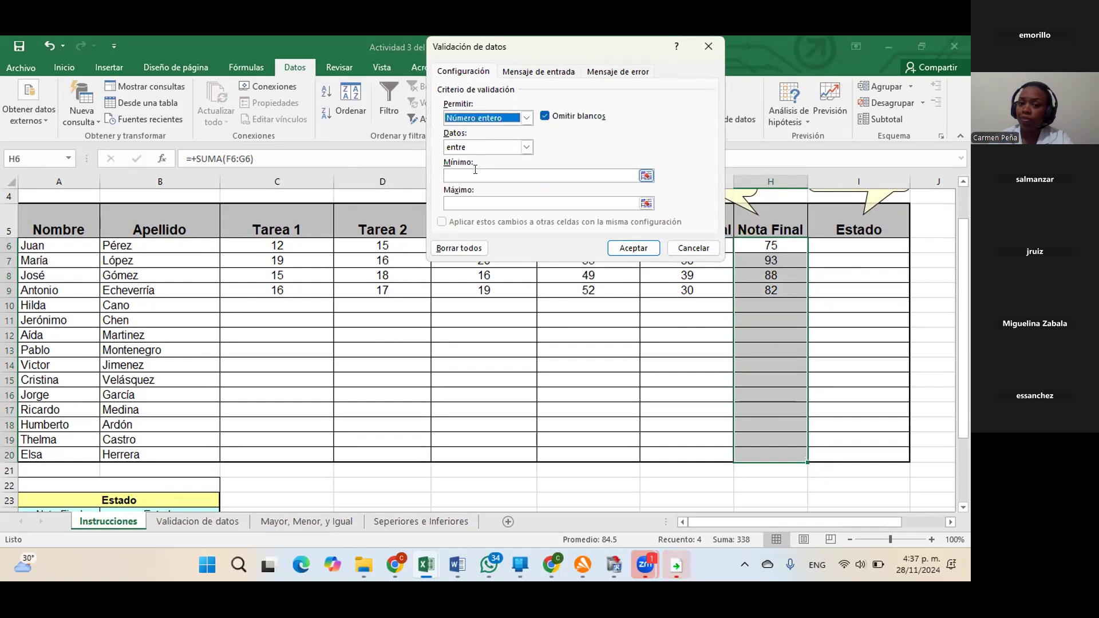
pyautogui.click(475, 173)
pyautogui.write('1')
pyautogui.click(464, 204)
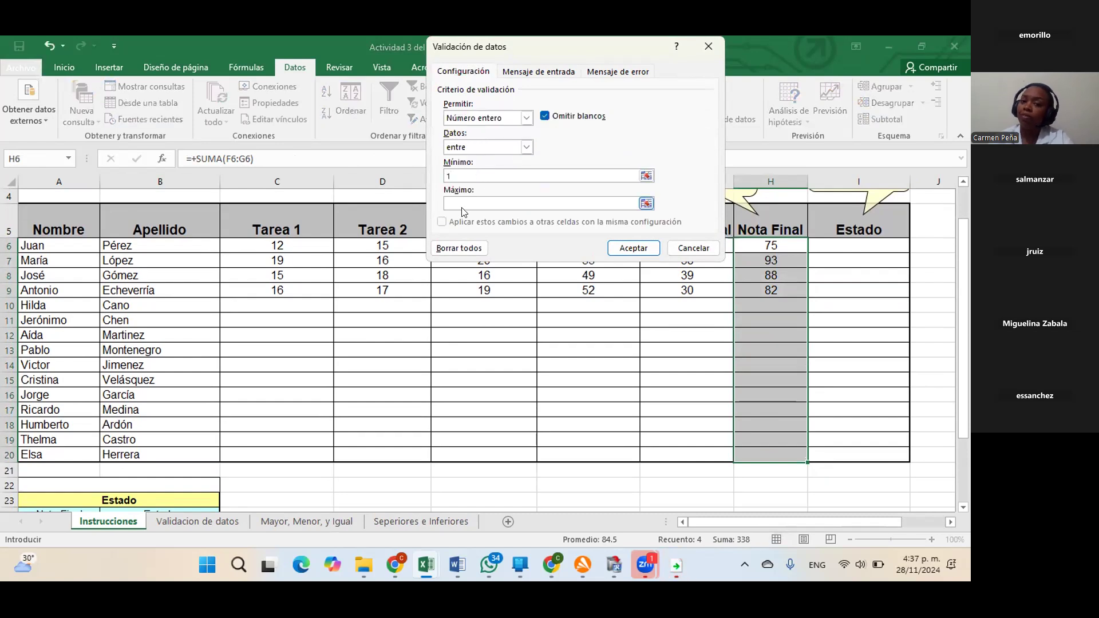
pyautogui.write('100')
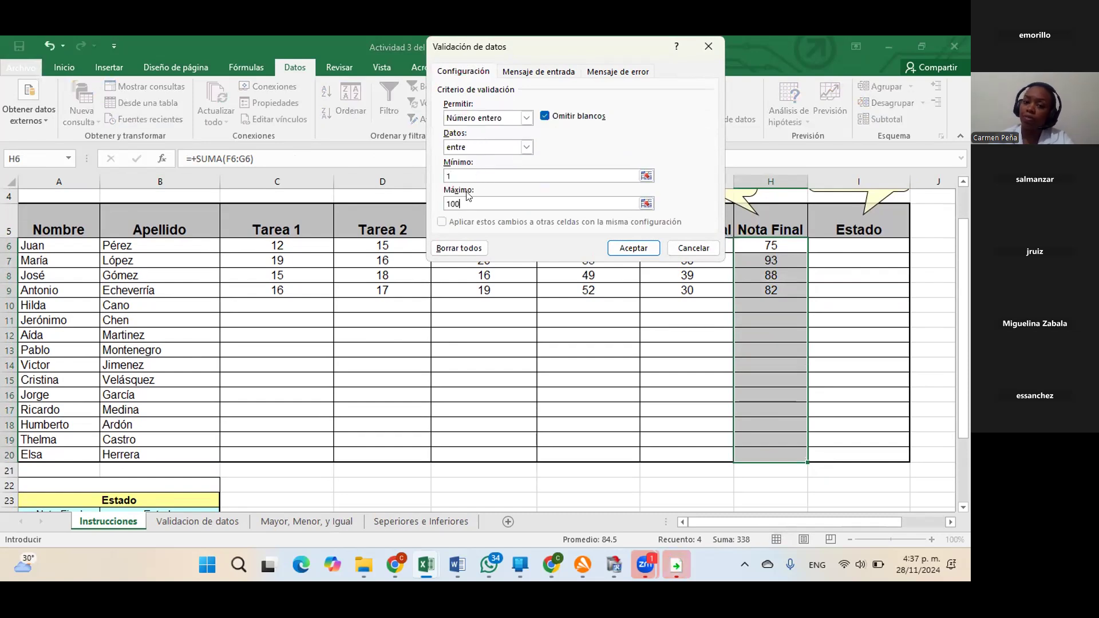
# - Write the error message "VALORES ENTRE 1 Y 100" for the Nota Final data validation
pyautogui.click(621, 73)
pyautogui.click(594, 180)
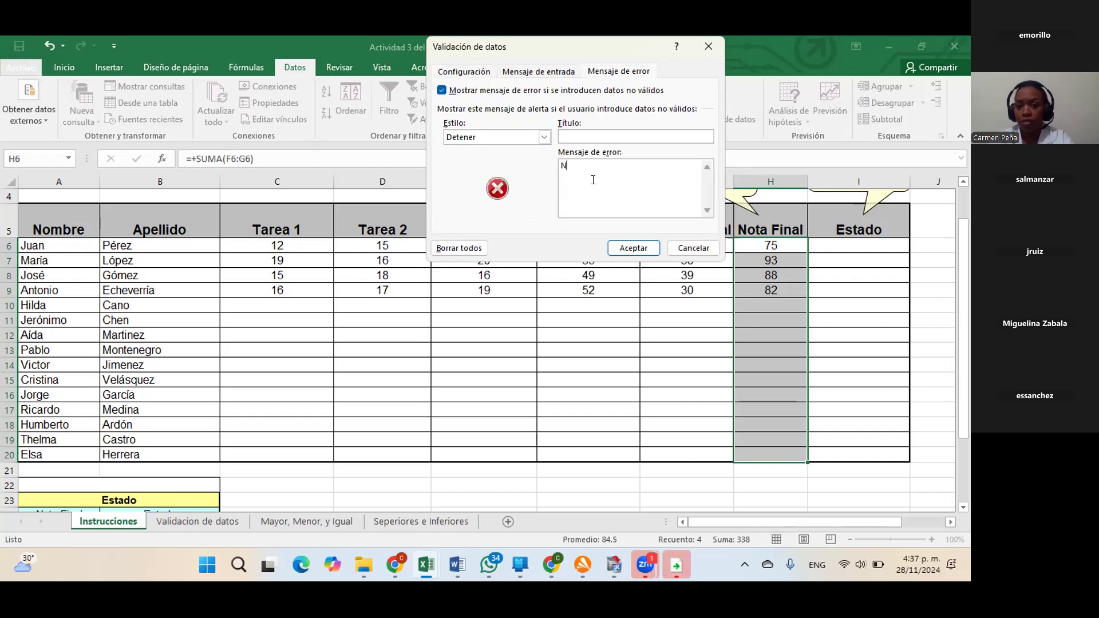
pyautogui.write('NOTA ')
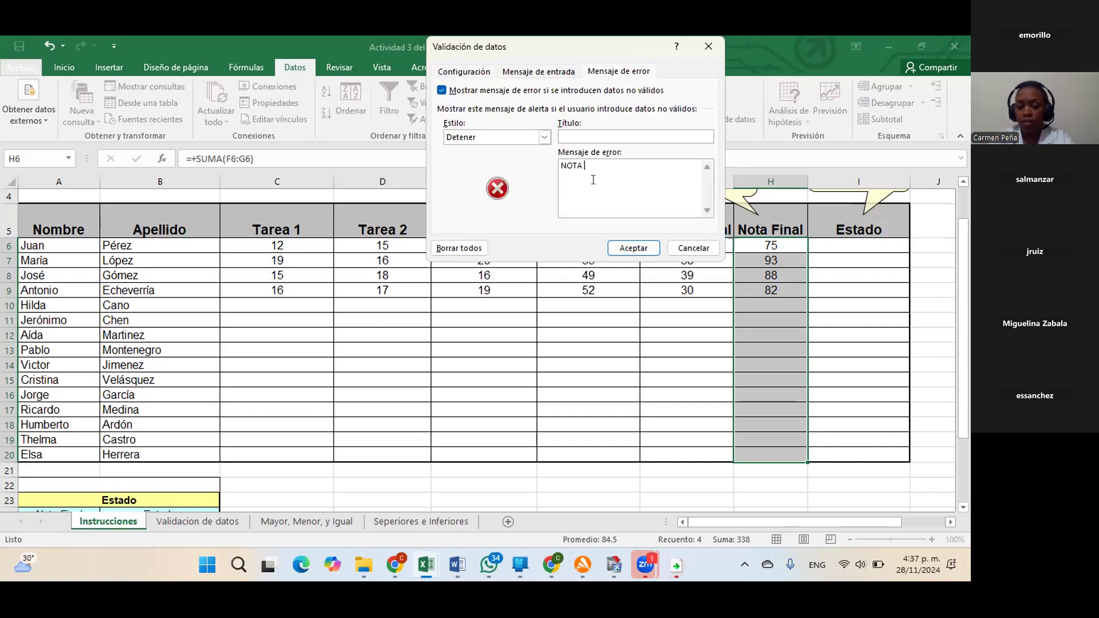
pyautogui.write('FIN')
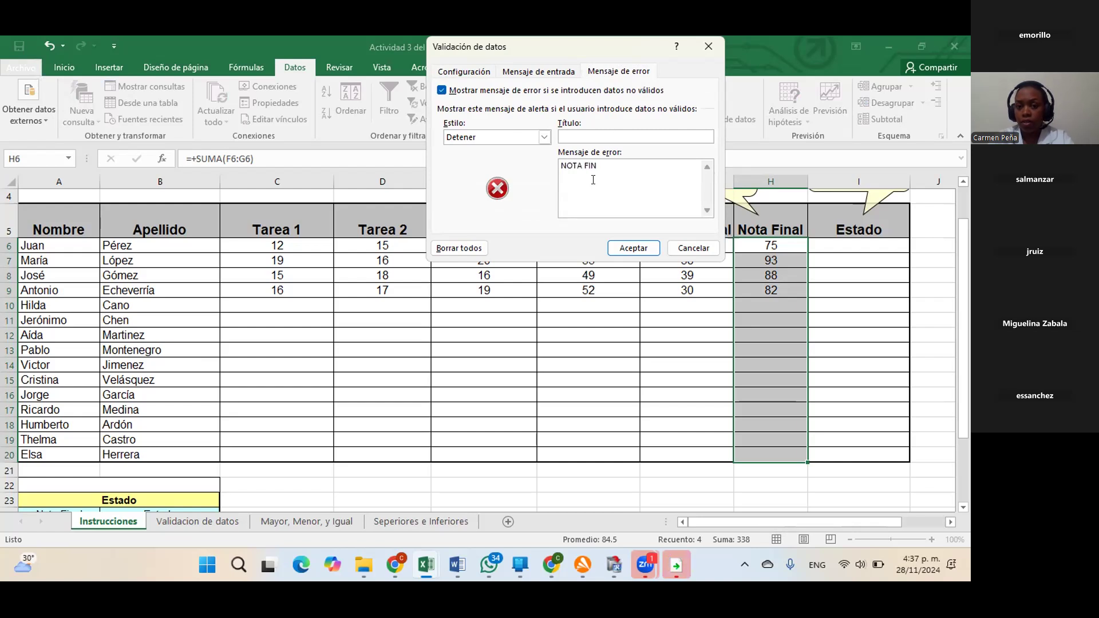
pyautogui.press('BackSpace')
pyautogui.press('BackSpace')
pyautogui.press('BackSpace')
pyautogui.press('BackSpace')
pyautogui.press('BackSpace')
pyautogui.press('BackSpace')
pyautogui.write('VALORES')
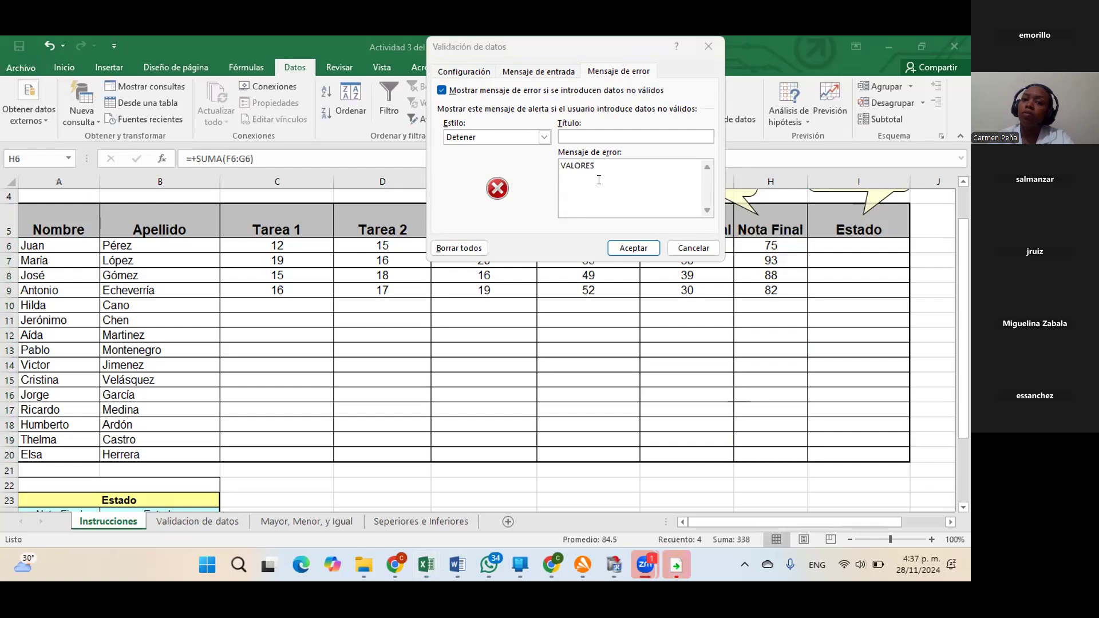
pyautogui.click(622, 171)
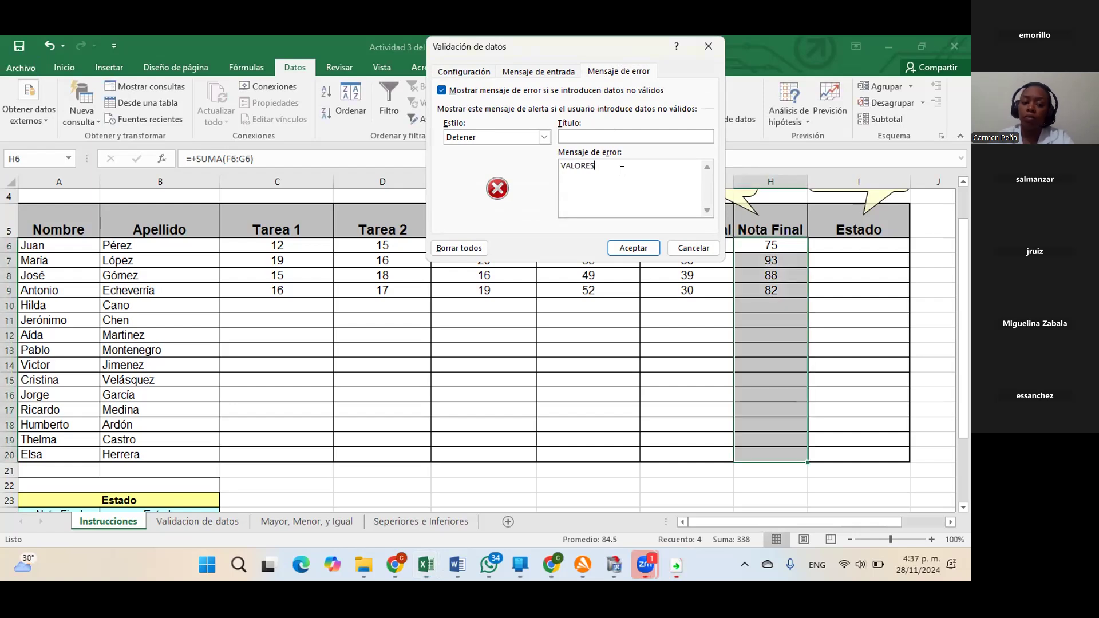
pyautogui.write('ENTRE')
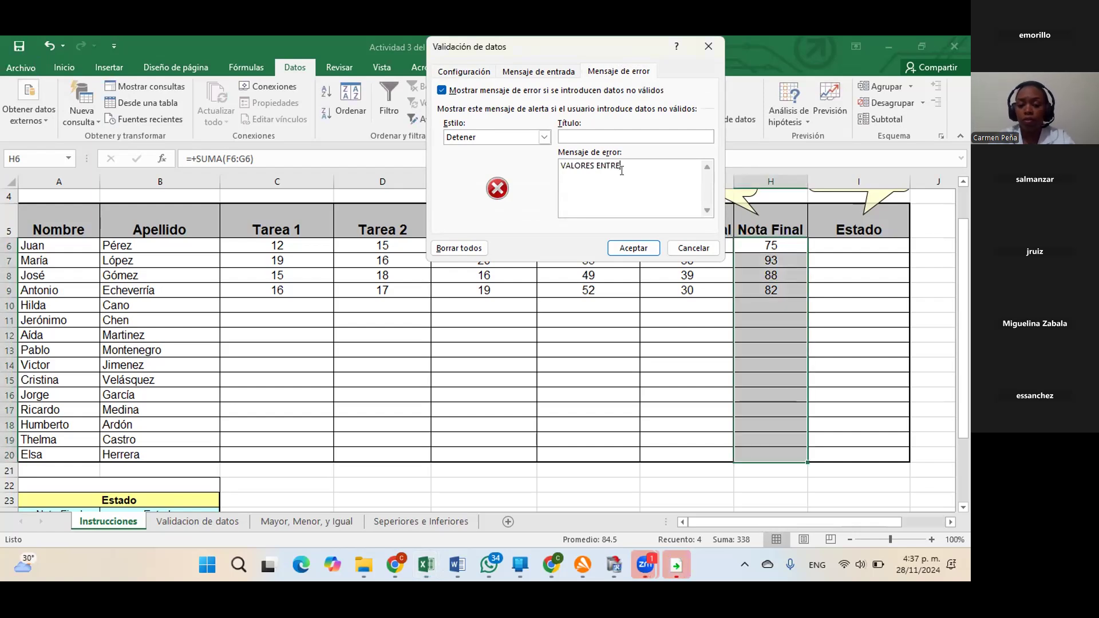
pyautogui.write(' 1 Y 100')
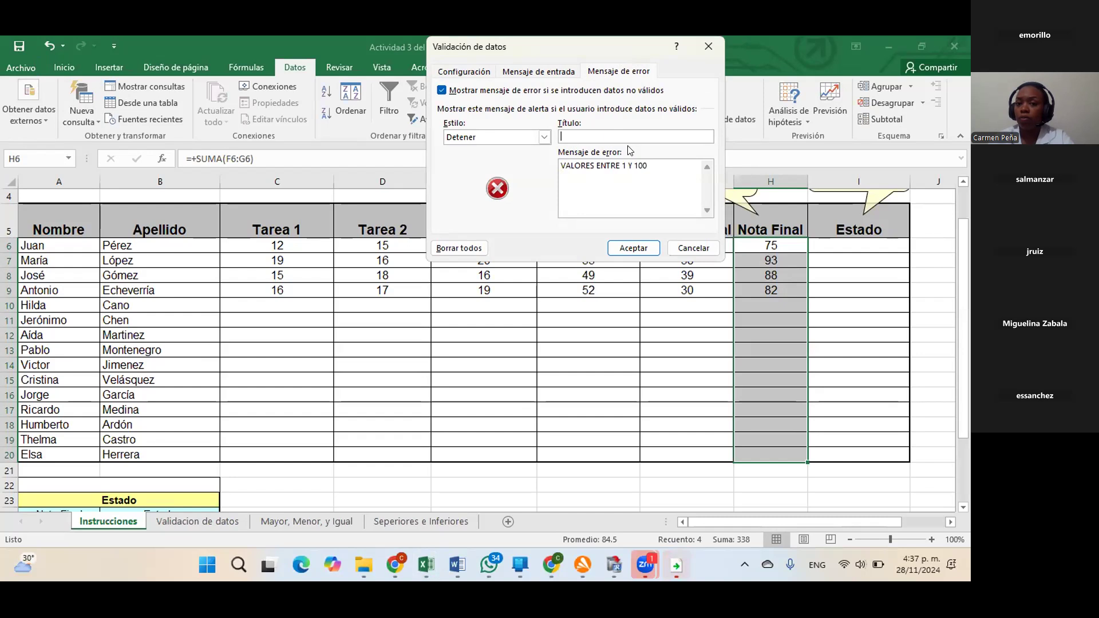
# - Check the Nota Final validation criteria and apply the validation without an error title
pyautogui.click(465, 71)
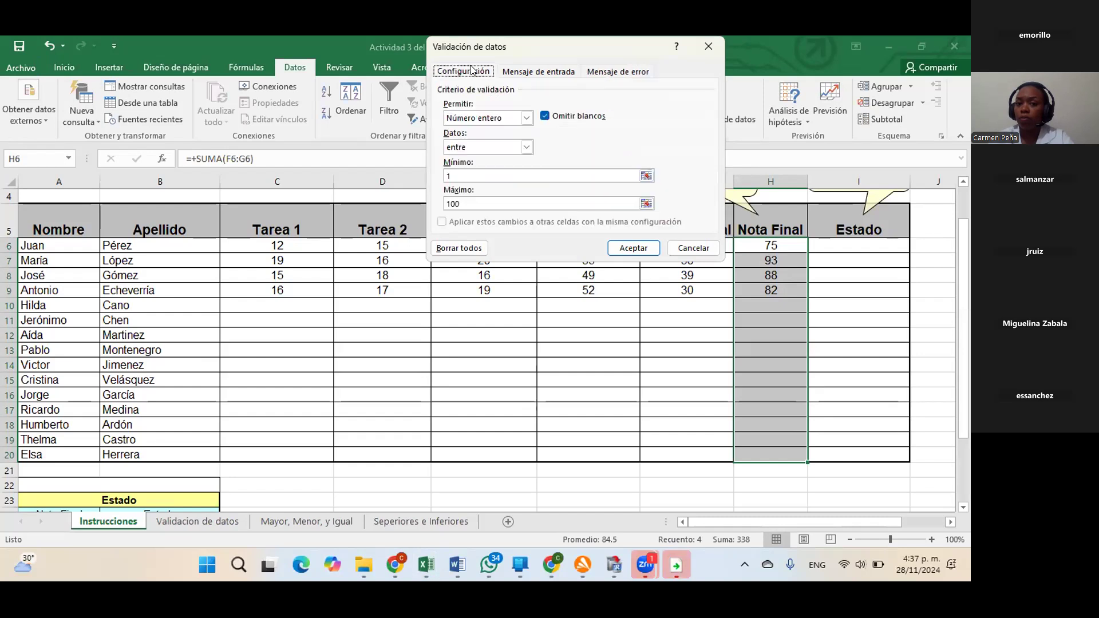
pyautogui.click(639, 71)
pyautogui.click(585, 136)
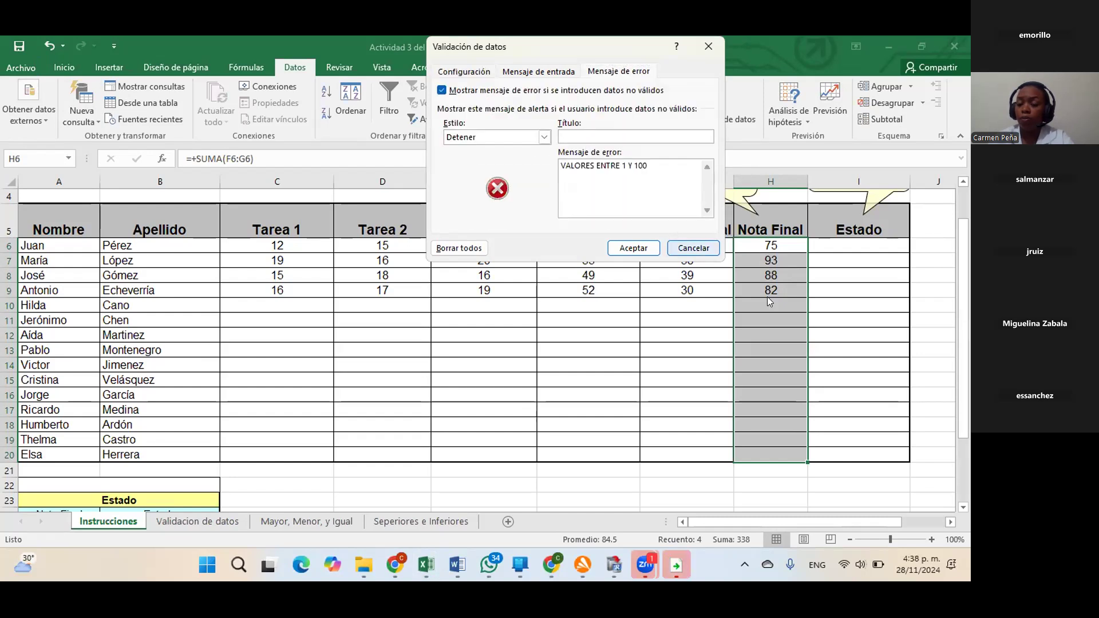
pyautogui.click(633, 248)
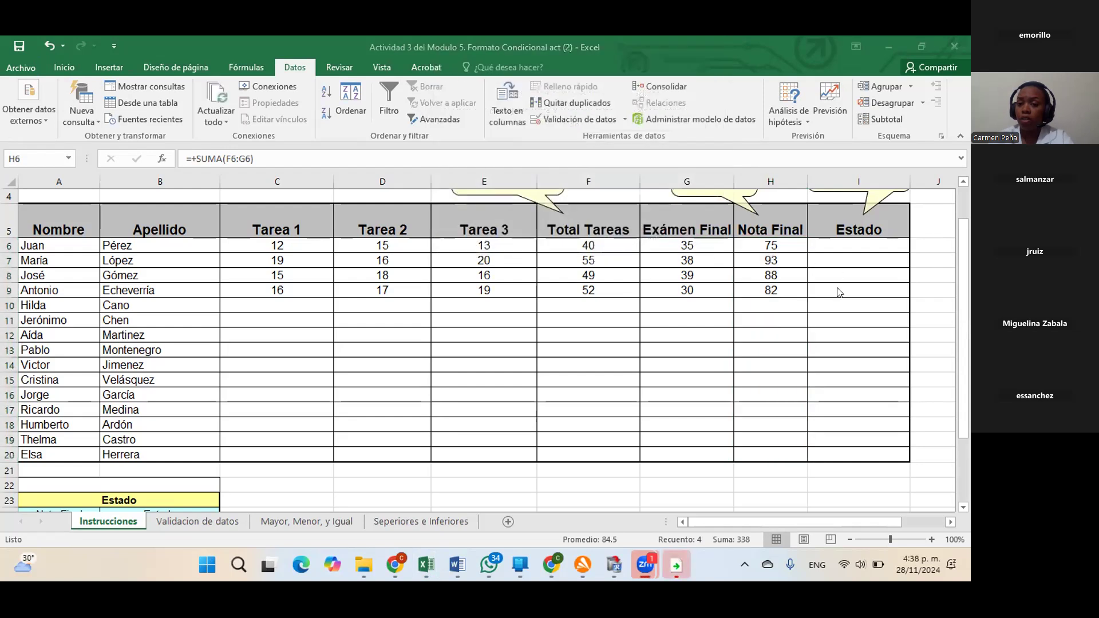
# - Test the Nota Final validation with 105 in H10 and cancel that entry
pyautogui.click(782, 303)
pyautogui.write('105')
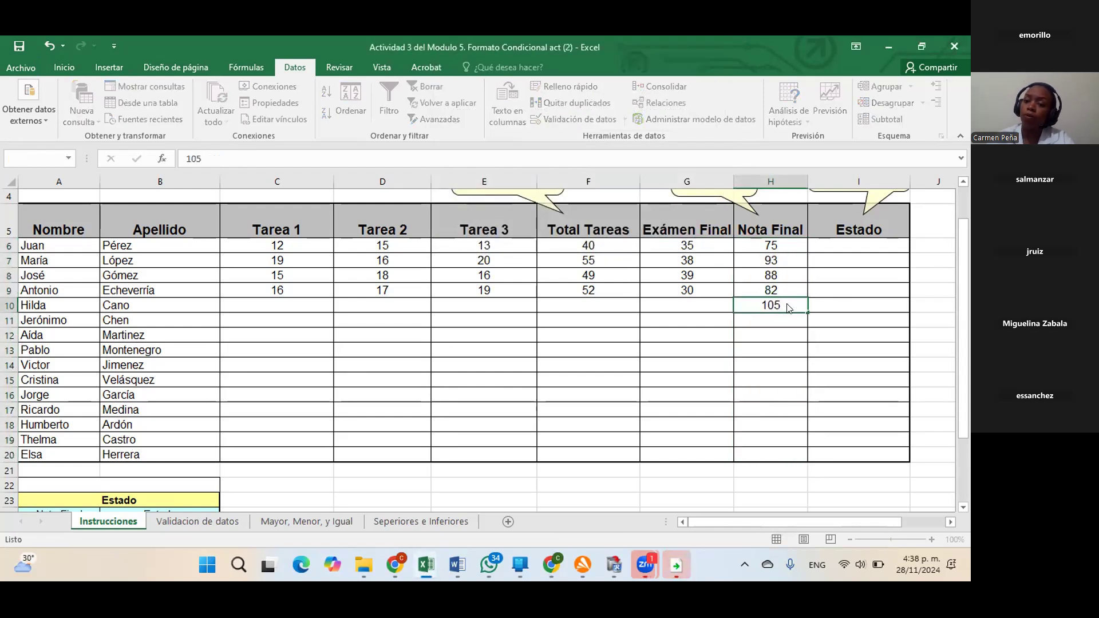
pyautogui.press('Return')
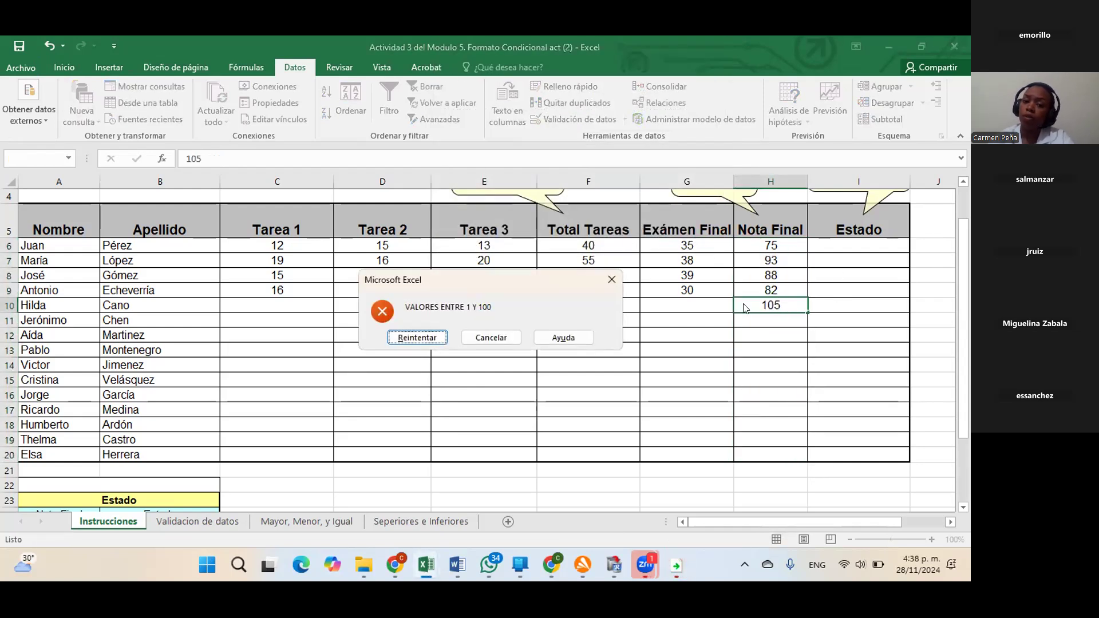
pyautogui.click(611, 277)
pyautogui.click(828, 284)
pyautogui.moveTo(294, 239); pyautogui.dragTo(505, 429)
pyautogui.click(589, 378)
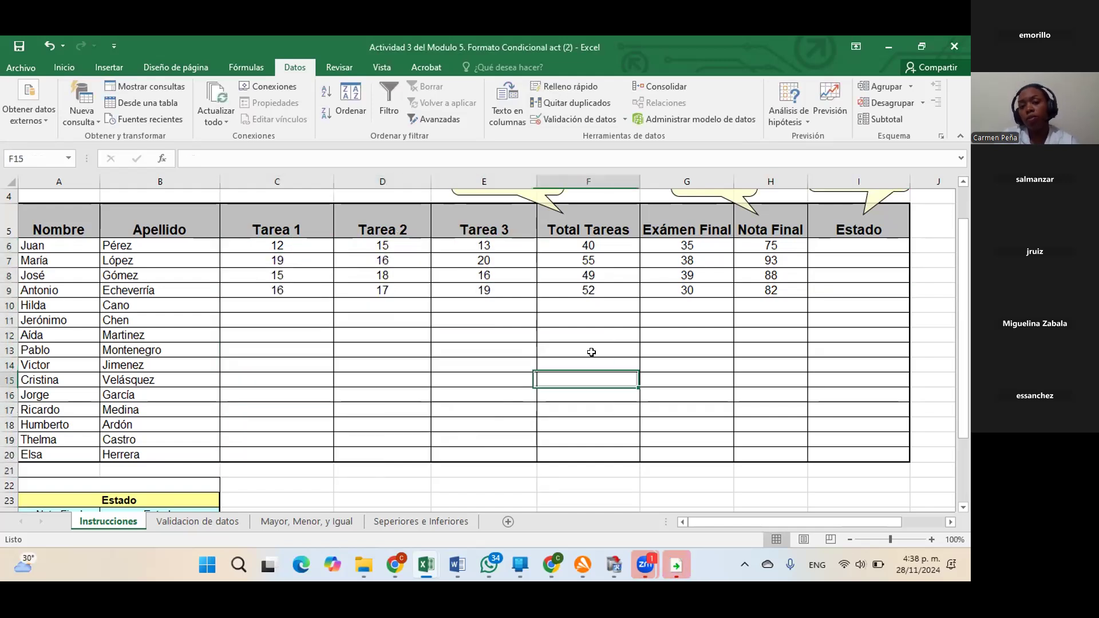
# - Try to open the data validation settings for the Total Tareas cells F6:F20 and cancel
pyautogui.moveTo(589, 245); pyautogui.dragTo(590, 417)
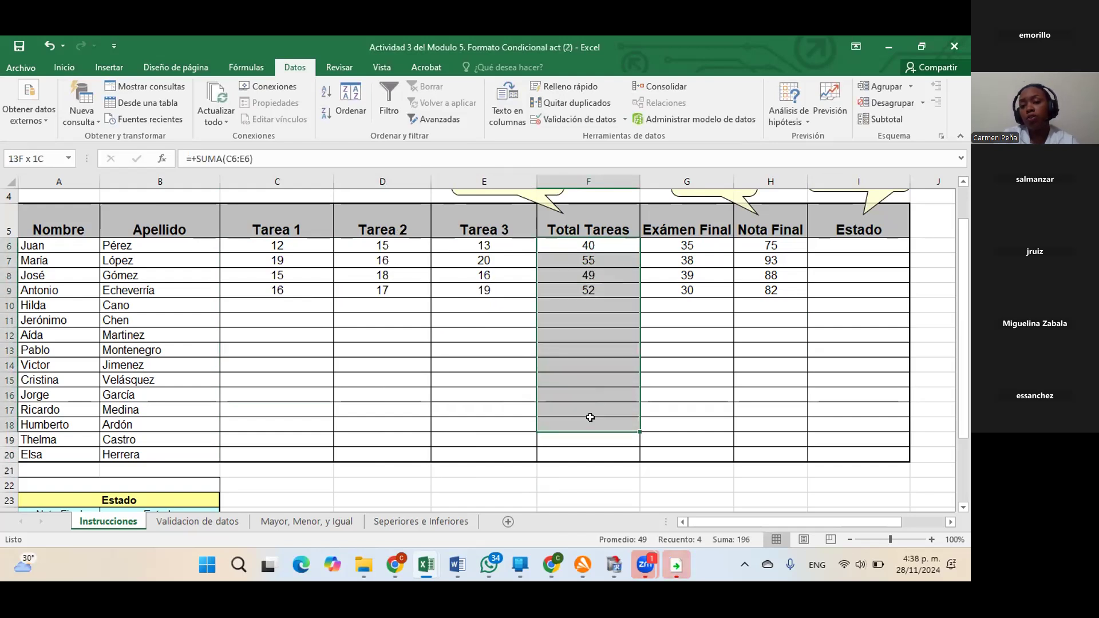
pyautogui.hotkey('shift', 'Down')
pyautogui.hotkey('shift', 'Down')
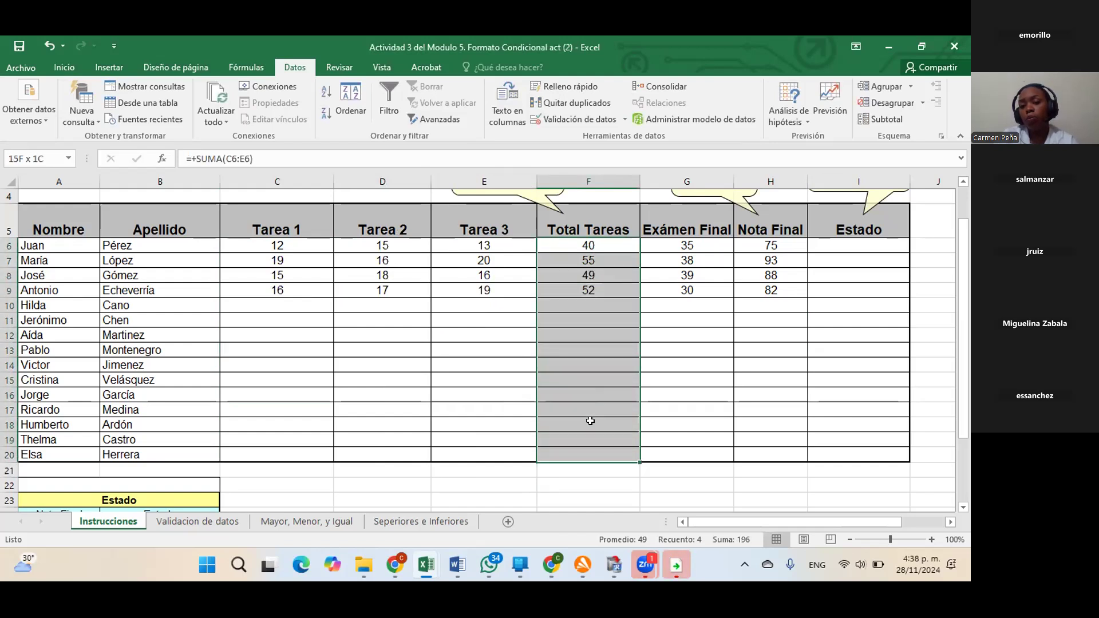
pyautogui.click(626, 120)
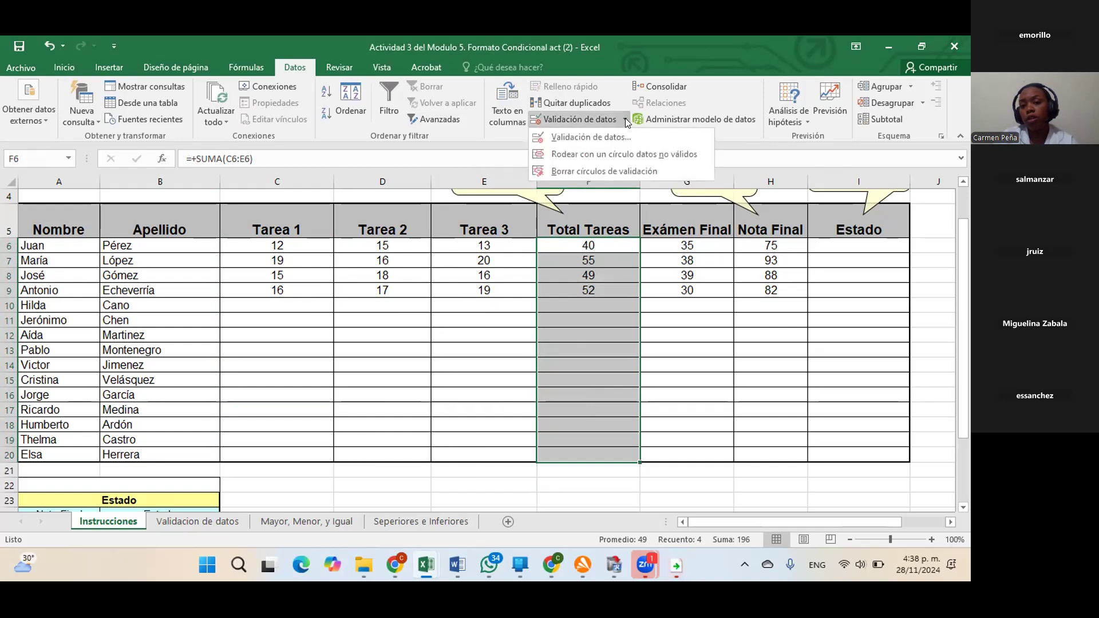
pyautogui.click(618, 132)
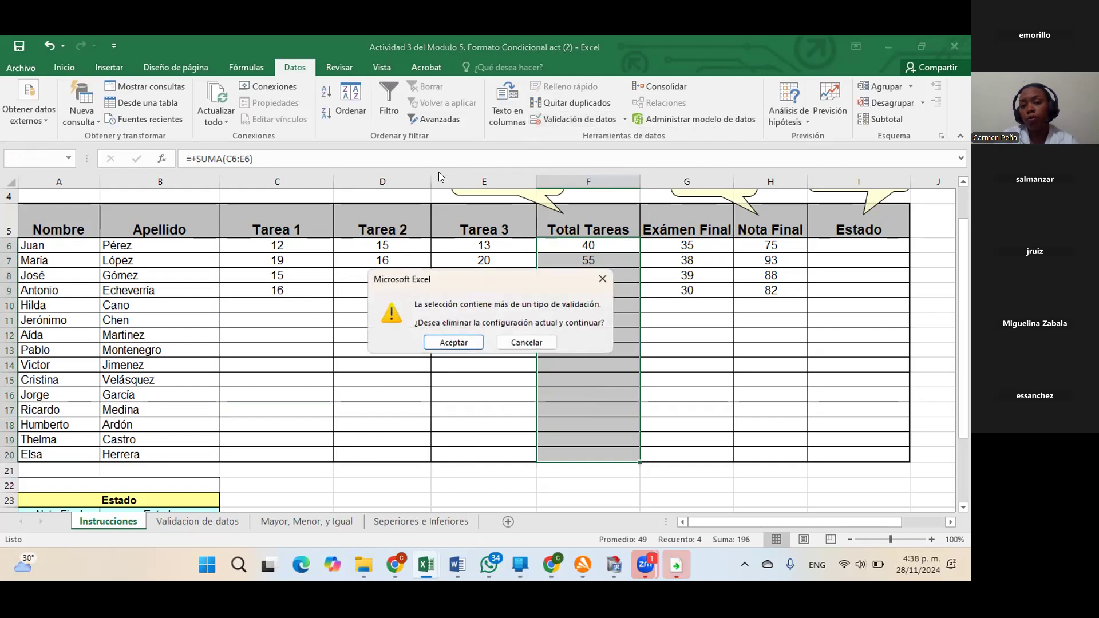
pyautogui.click(603, 279)
pyautogui.click(687, 246)
pyautogui.moveTo(688, 244); pyautogui.dragTo(678, 441)
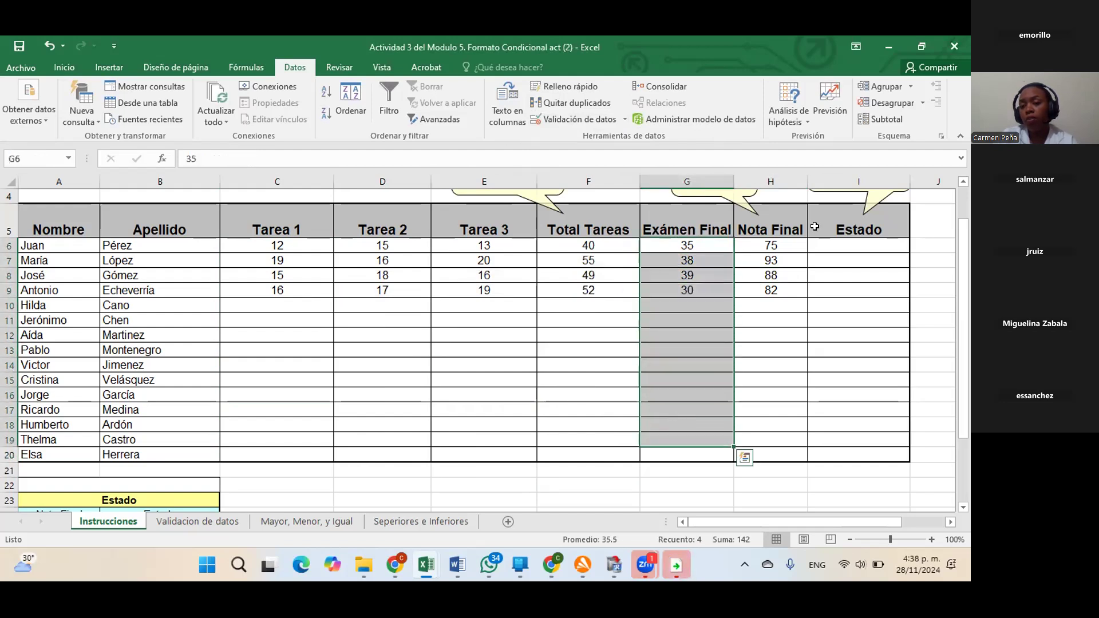
pyautogui.moveTo(773, 246); pyautogui.dragTo(780, 441)
pyautogui.click(702, 261)
pyautogui.click(588, 247)
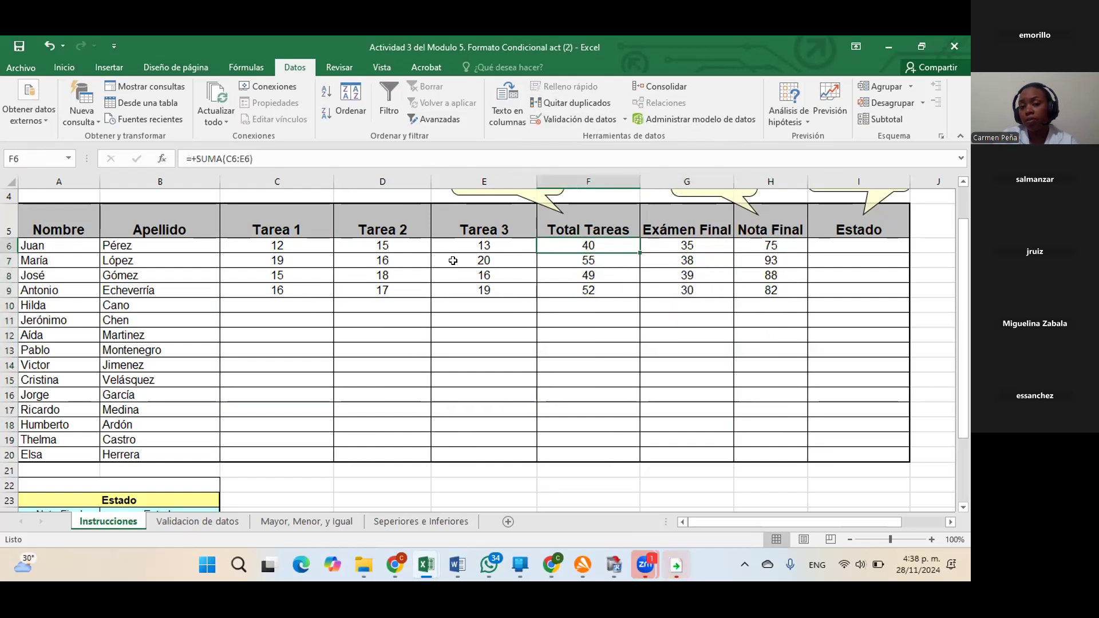
pyautogui.click(585, 278)
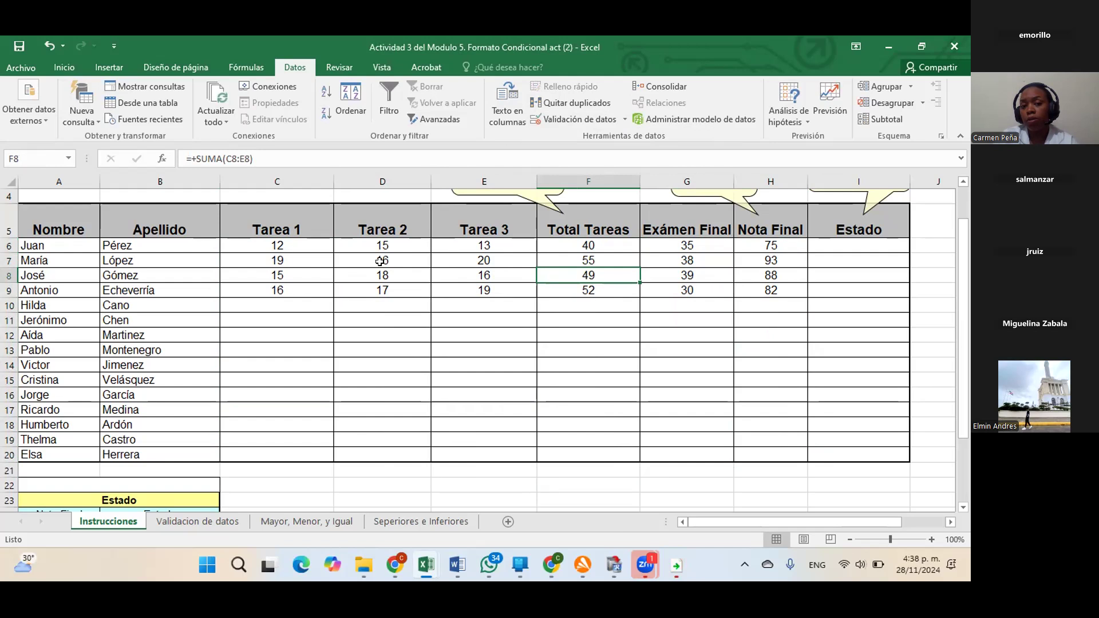
# - Test the Tarea 3 validation with 25 in E10 and cancel that entry
pyautogui.click(475, 380)
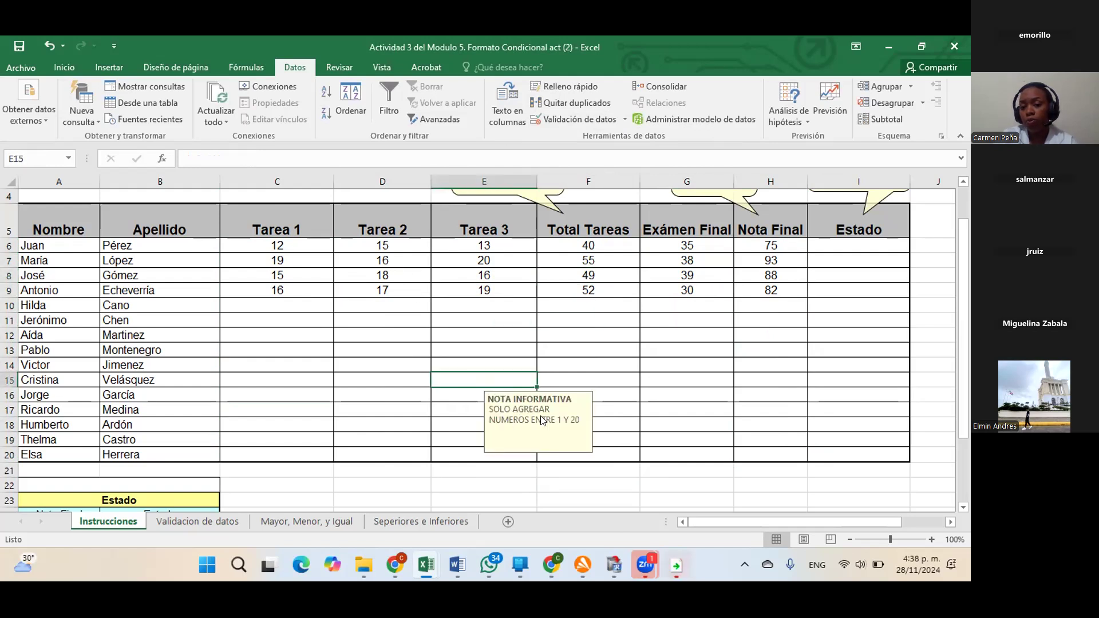
pyautogui.click(485, 305)
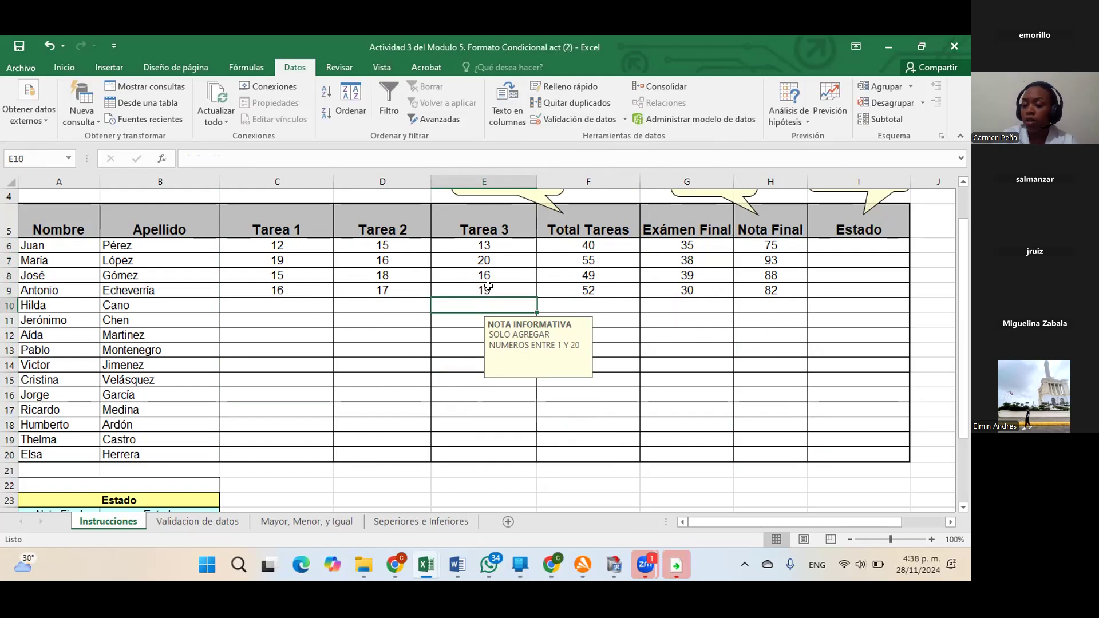
pyautogui.write('25')
pyautogui.press('Return')
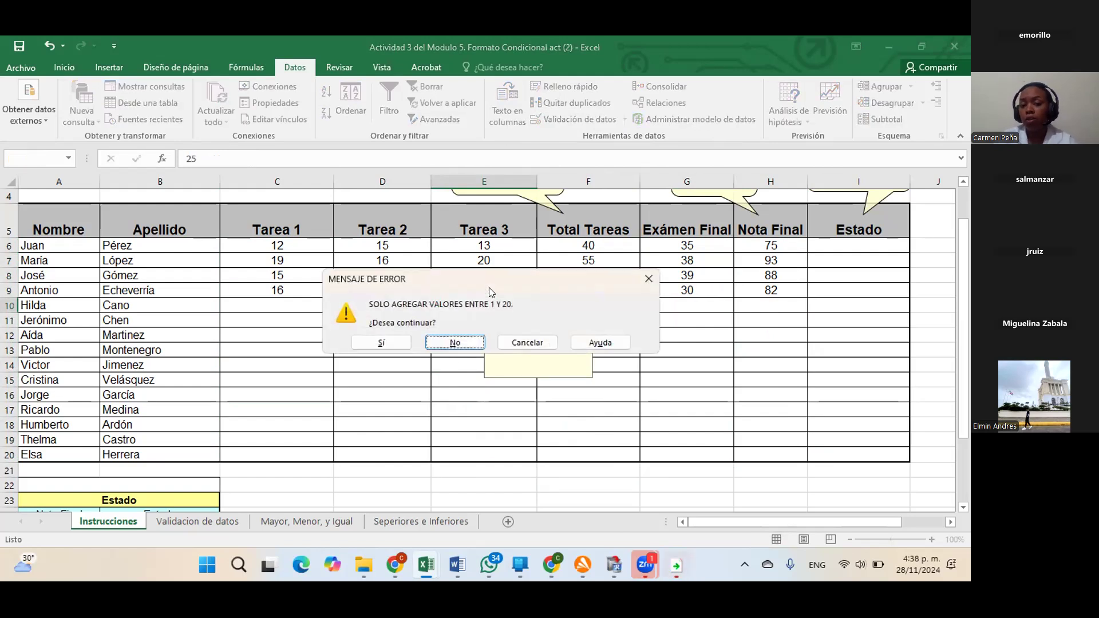
pyautogui.click(650, 278)
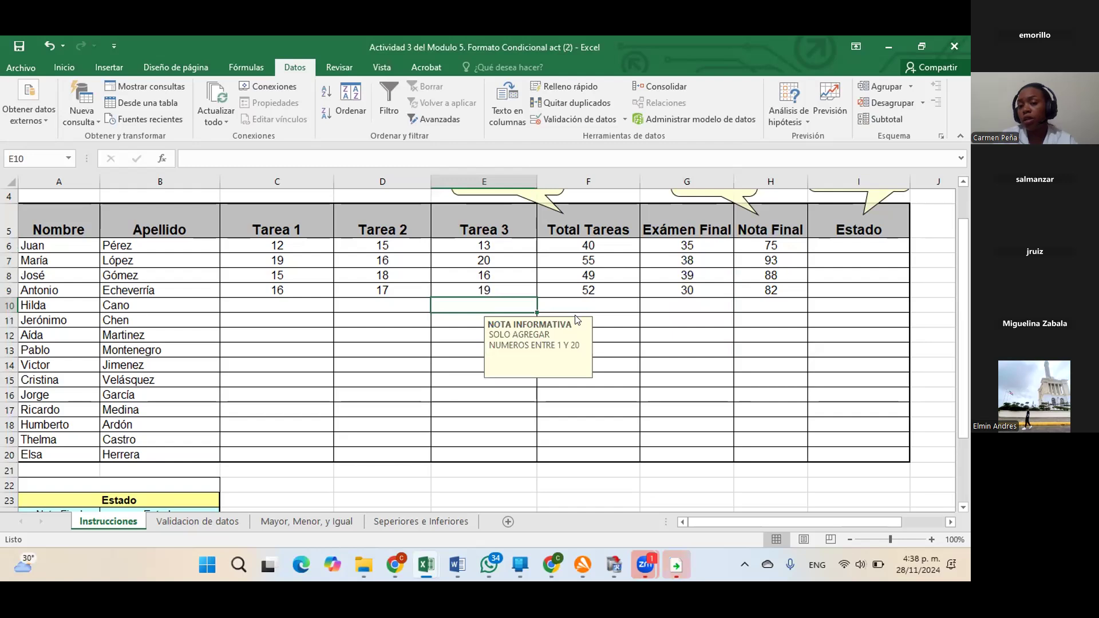
# - Examine the instruction for the Estado column and the criteria in the Estado table (A23:B26)
pyautogui.click(719, 363)
pyautogui.click(859, 245)
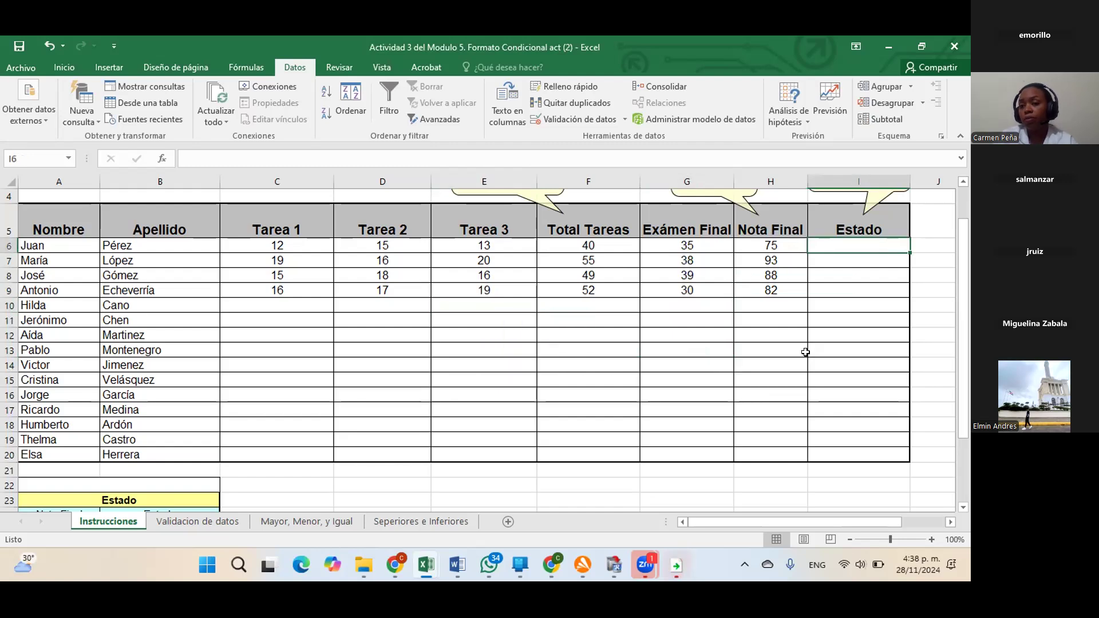
pyautogui.scroll(1, 825, 308)
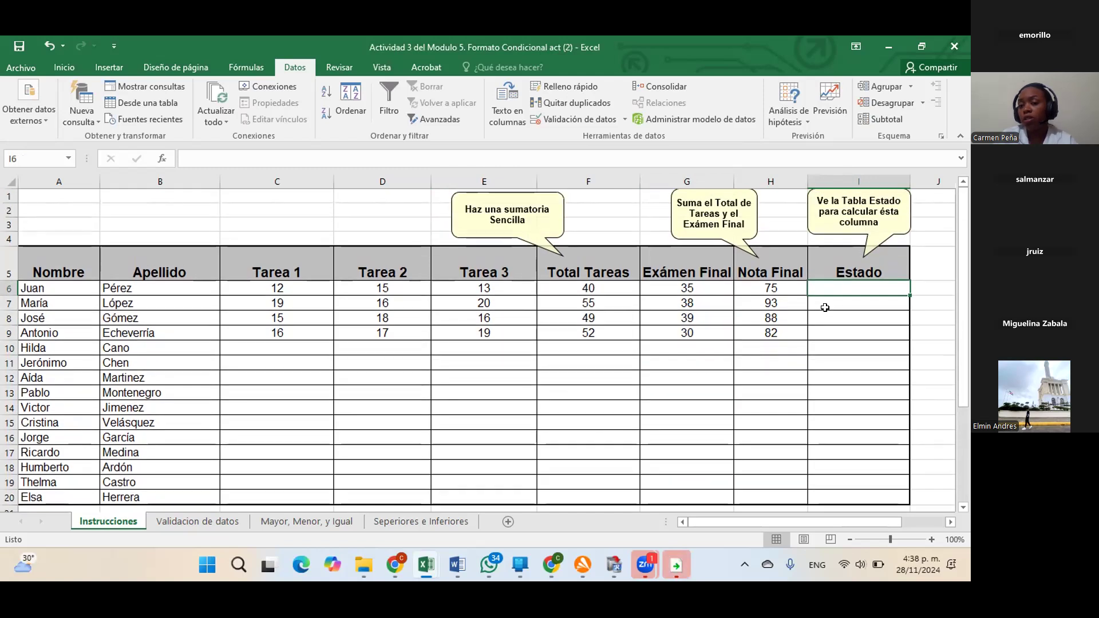
pyautogui.scroll(-2, 825, 308)
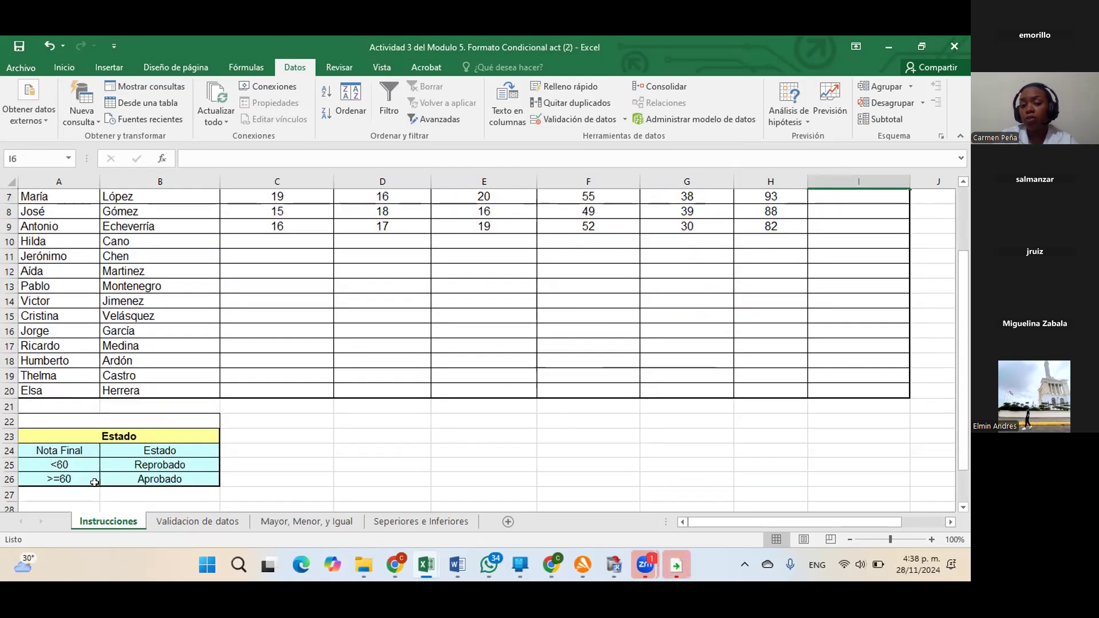
pyautogui.click(98, 437)
pyautogui.click(131, 462)
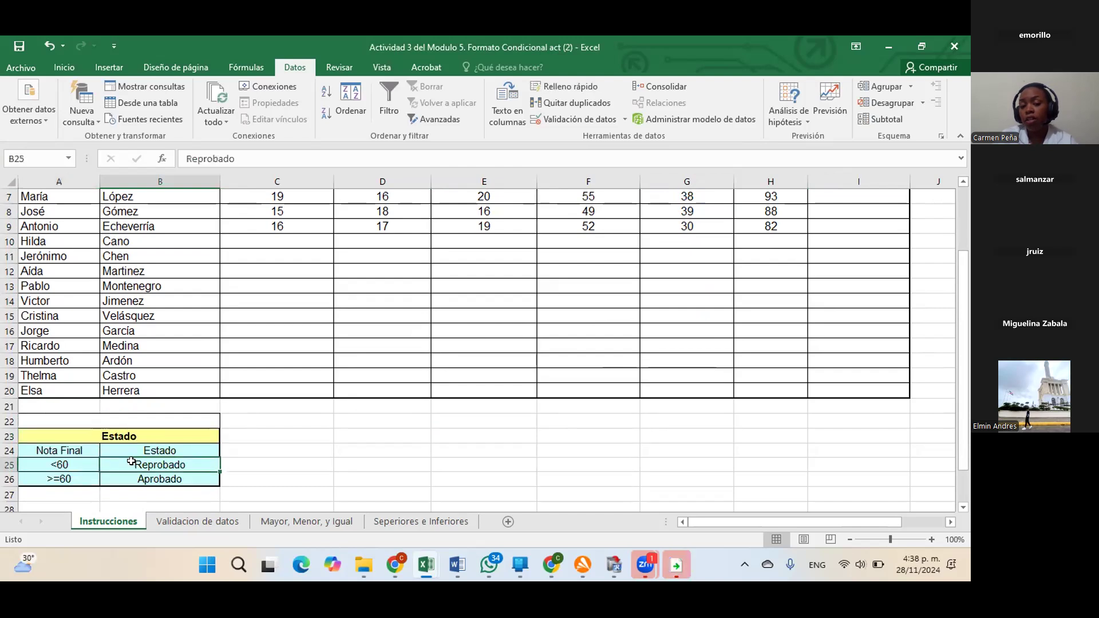
pyautogui.click(166, 479)
pyautogui.scroll(2, 166, 479)
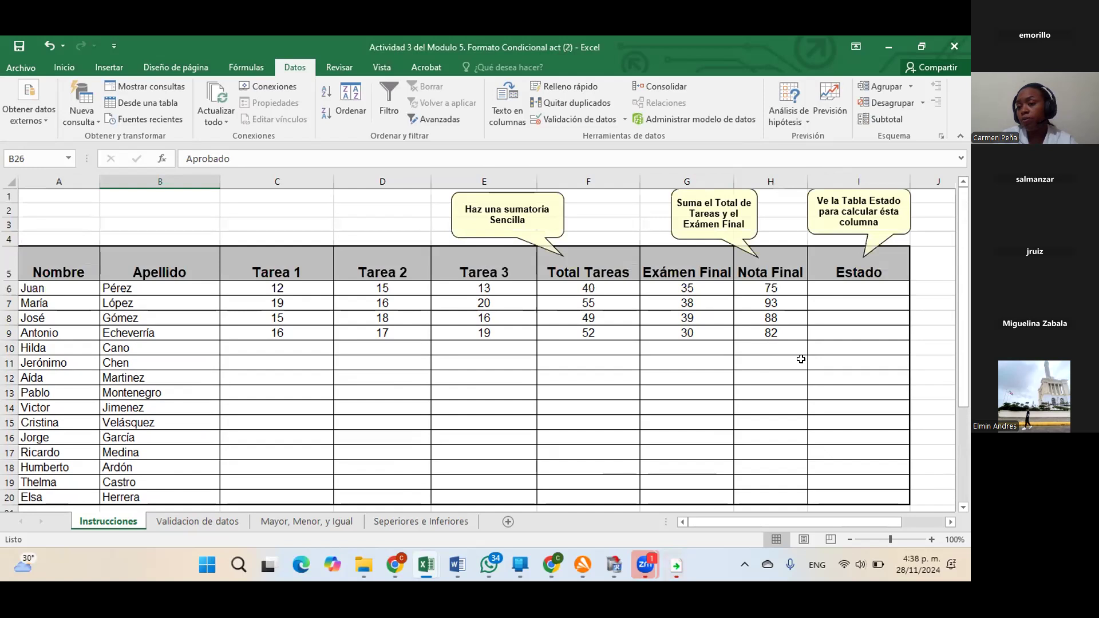
pyautogui.click(859, 286)
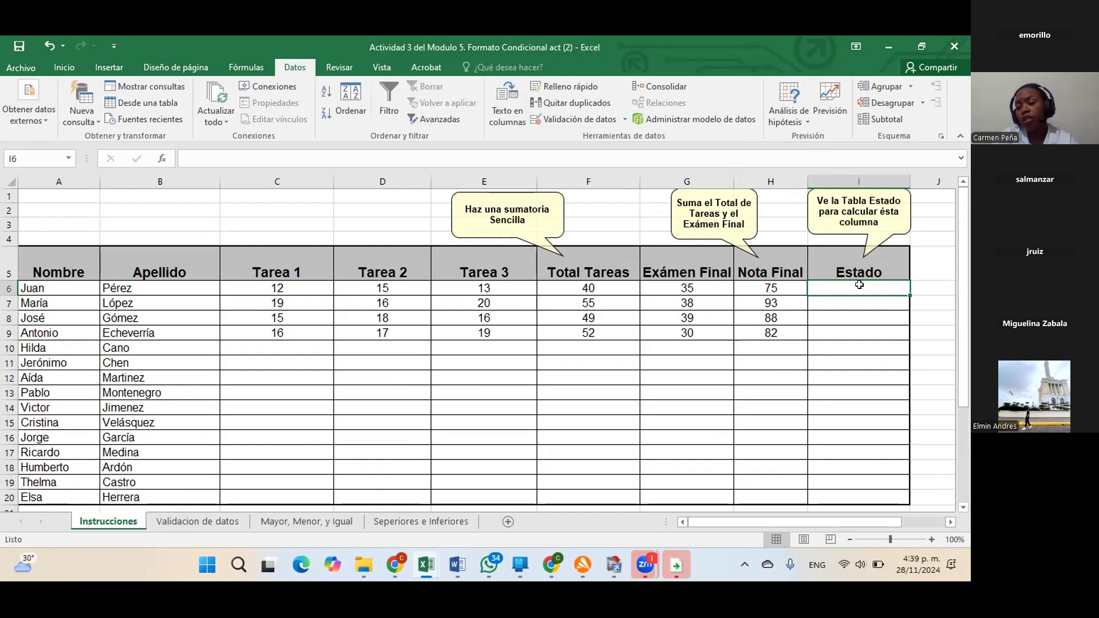
pyautogui.write('+')
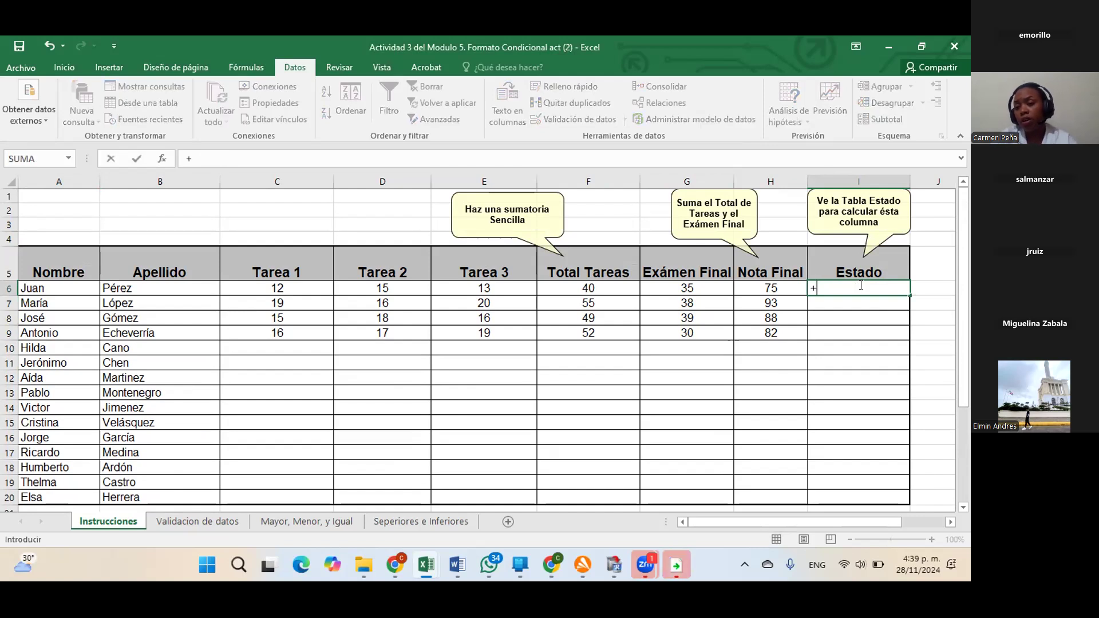
pyautogui.write('SI')
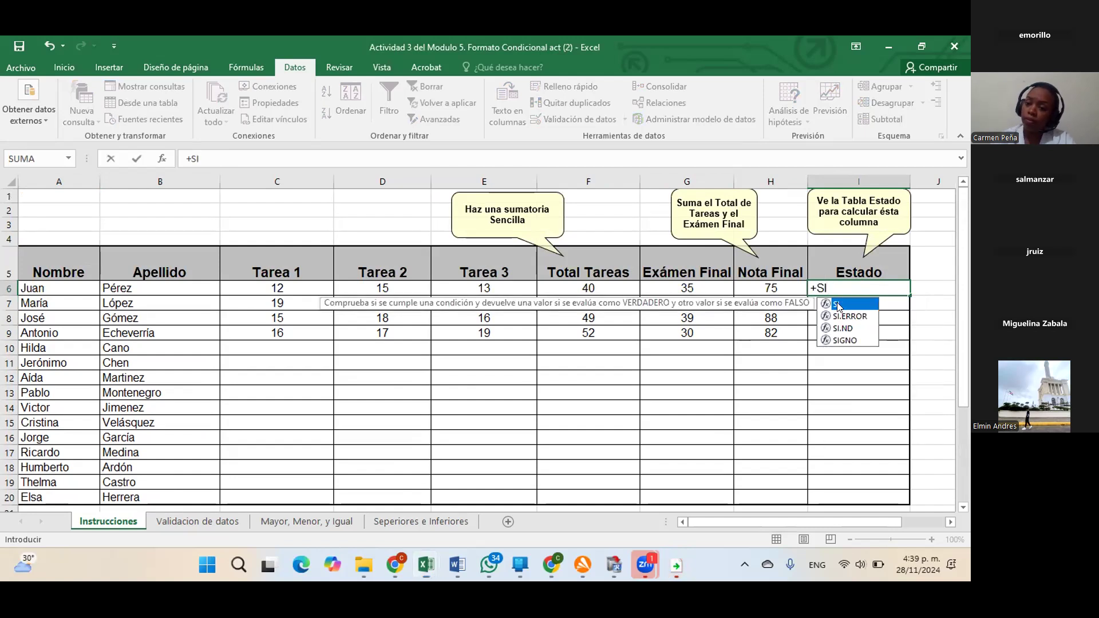
pyautogui.doubleClick(839, 305)
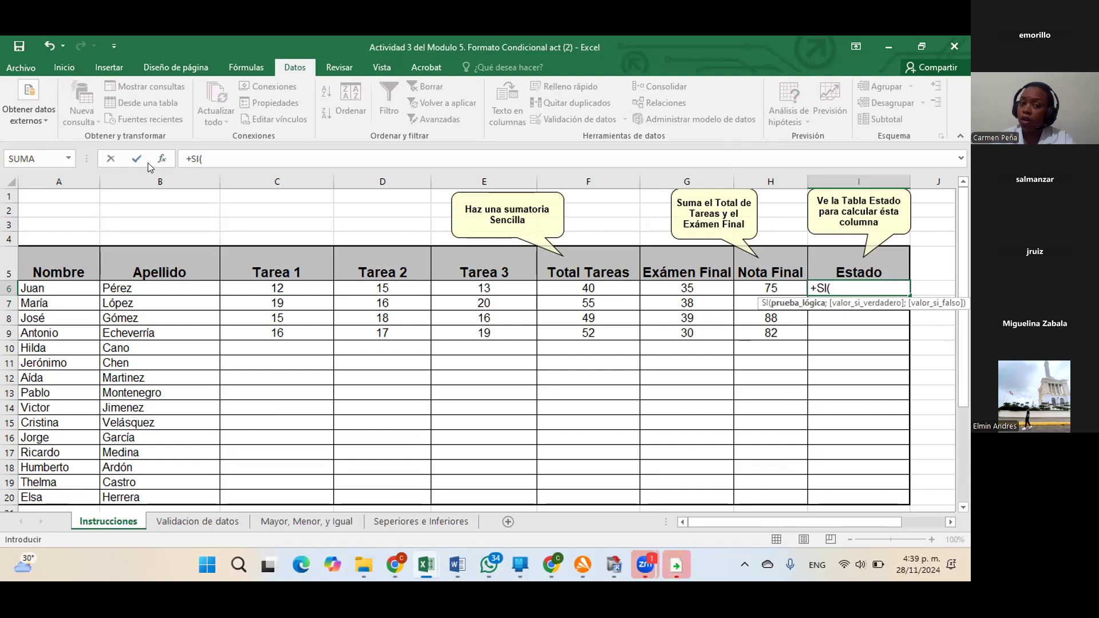
pyautogui.click(162, 159)
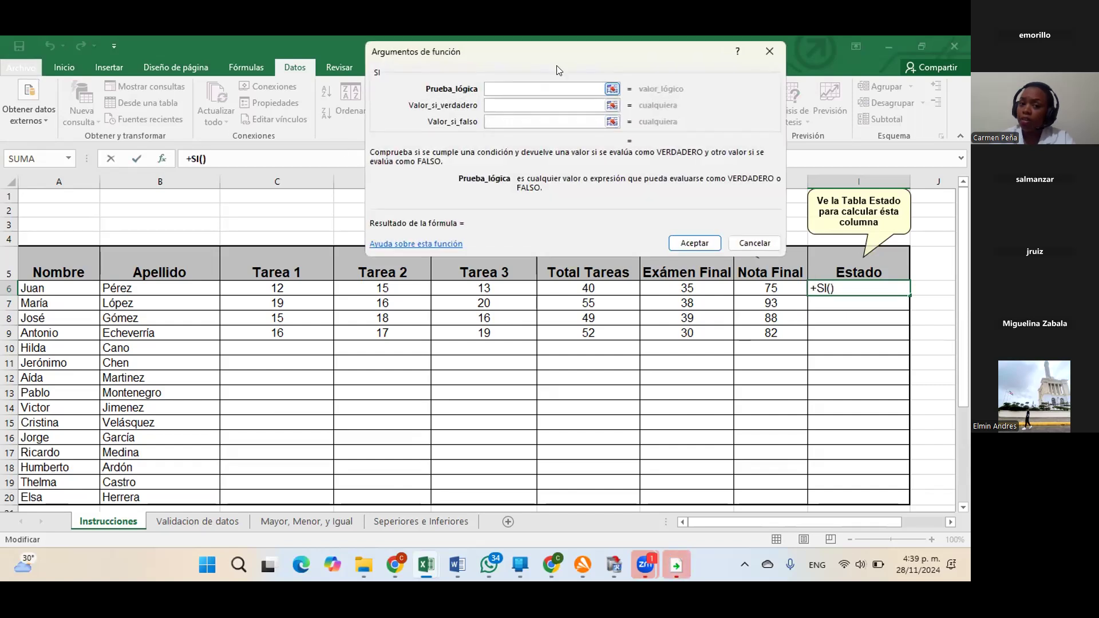
pyautogui.moveTo(570, 53); pyautogui.dragTo(387, 68)
pyautogui.click(372, 119)
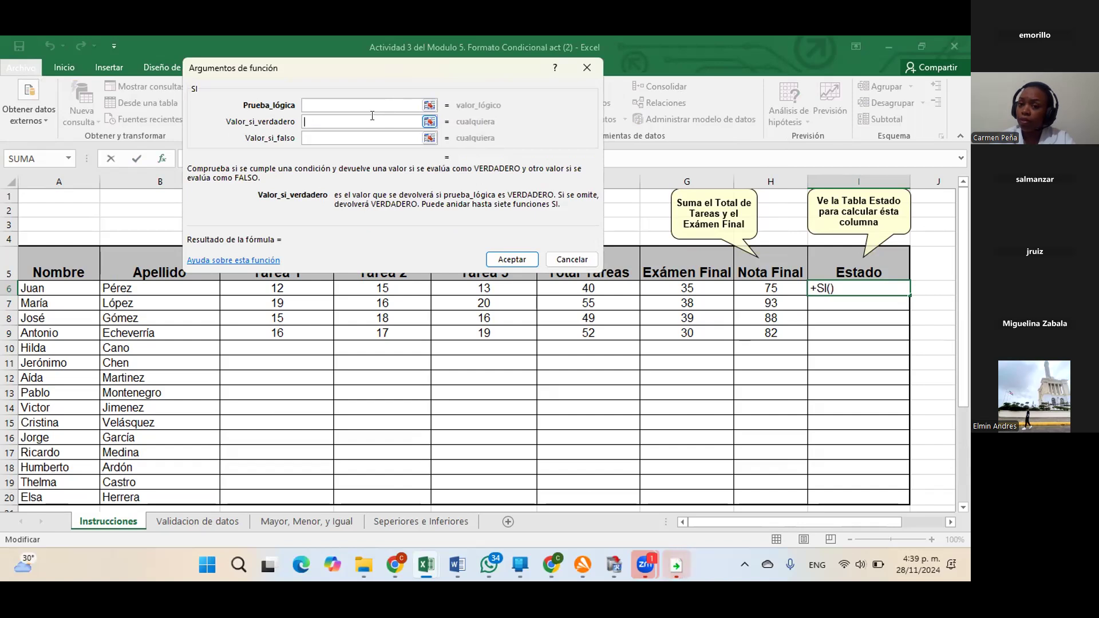
pyautogui.click(838, 289)
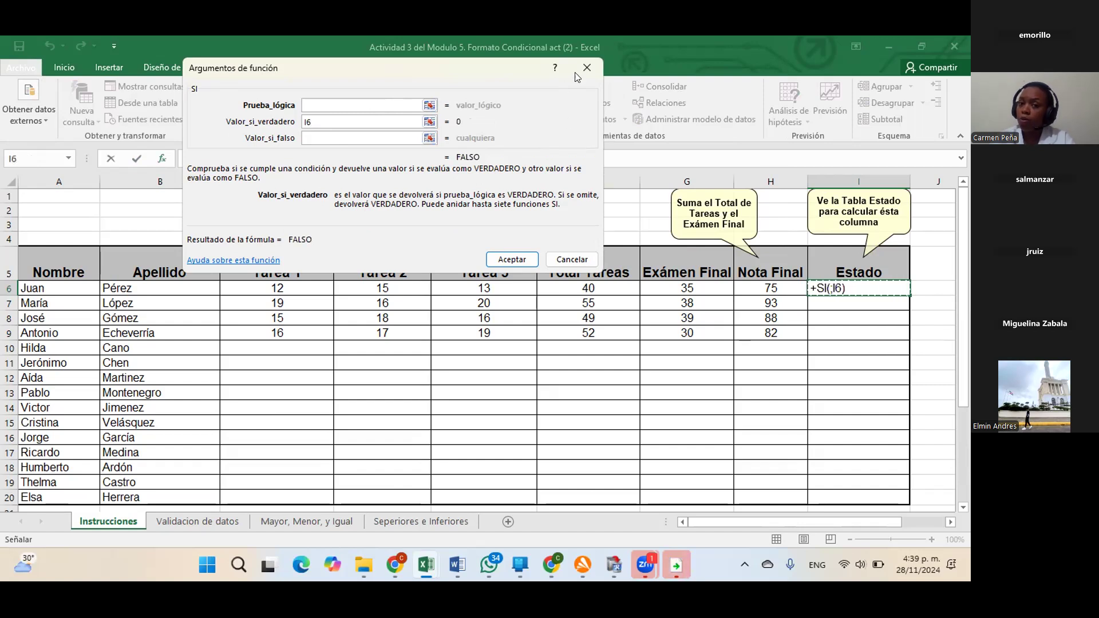
pyautogui.press('Escape')
pyautogui.press('Escape')
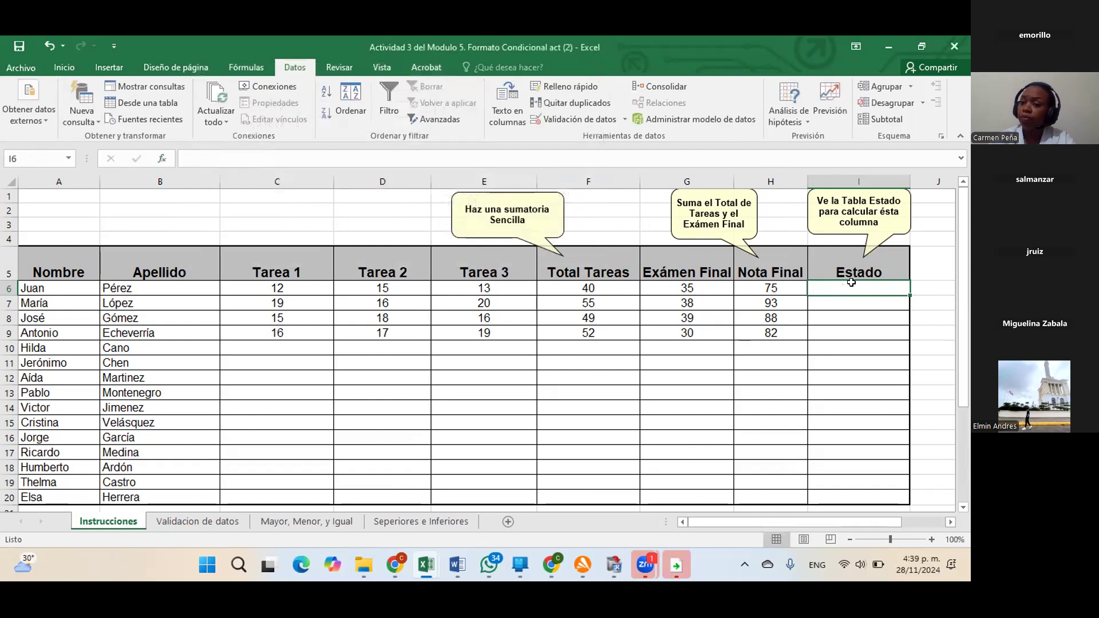
# - Try a SI function in I6 with H6 as the logical test and >=60 as the value if true
pyautogui.write('+')
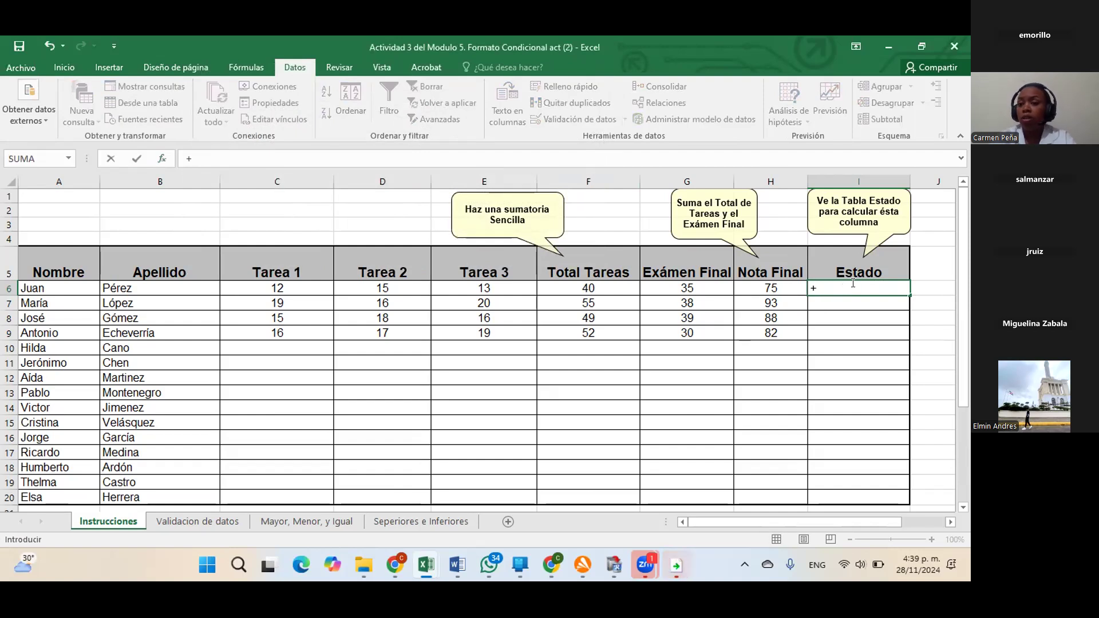
pyautogui.write('SI')
pyautogui.doubleClick(857, 307)
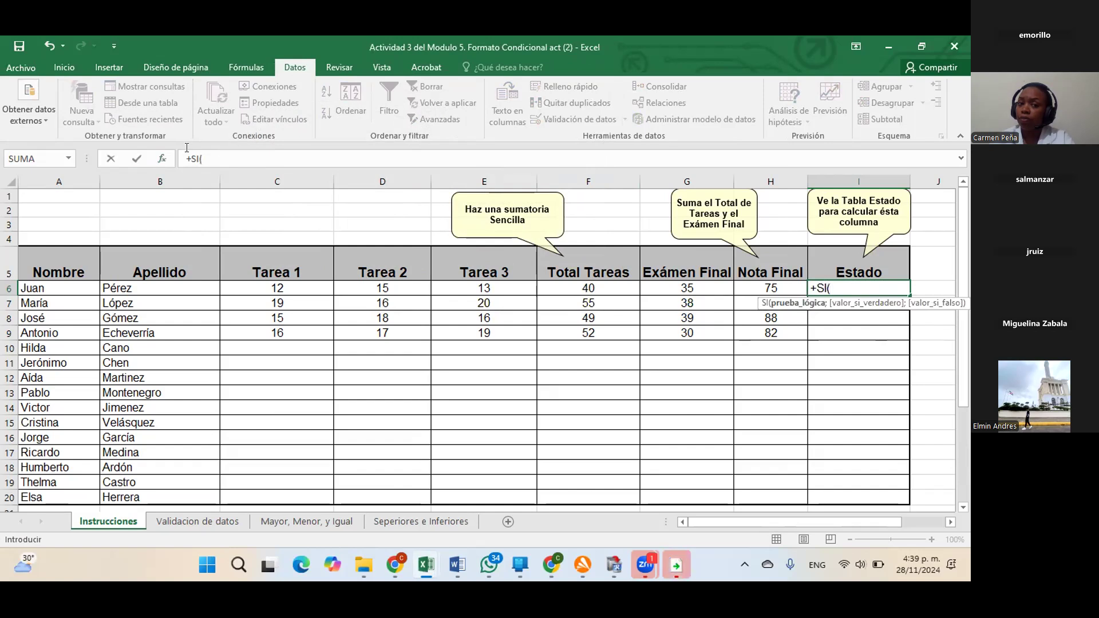
pyautogui.click(162, 159)
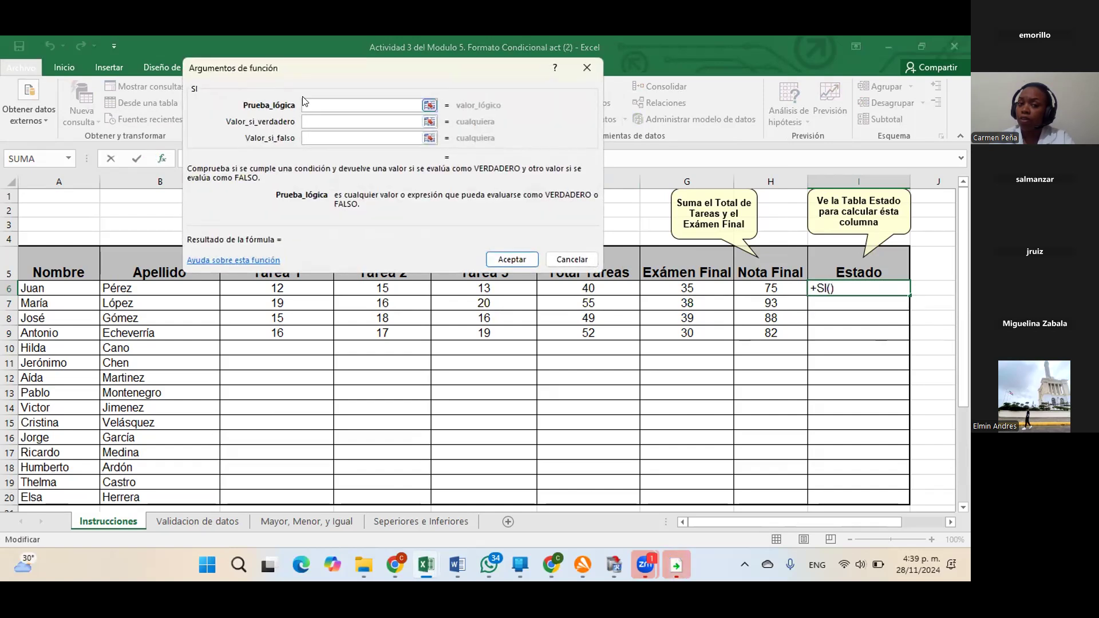
pyautogui.click(777, 284)
pyautogui.click(318, 117)
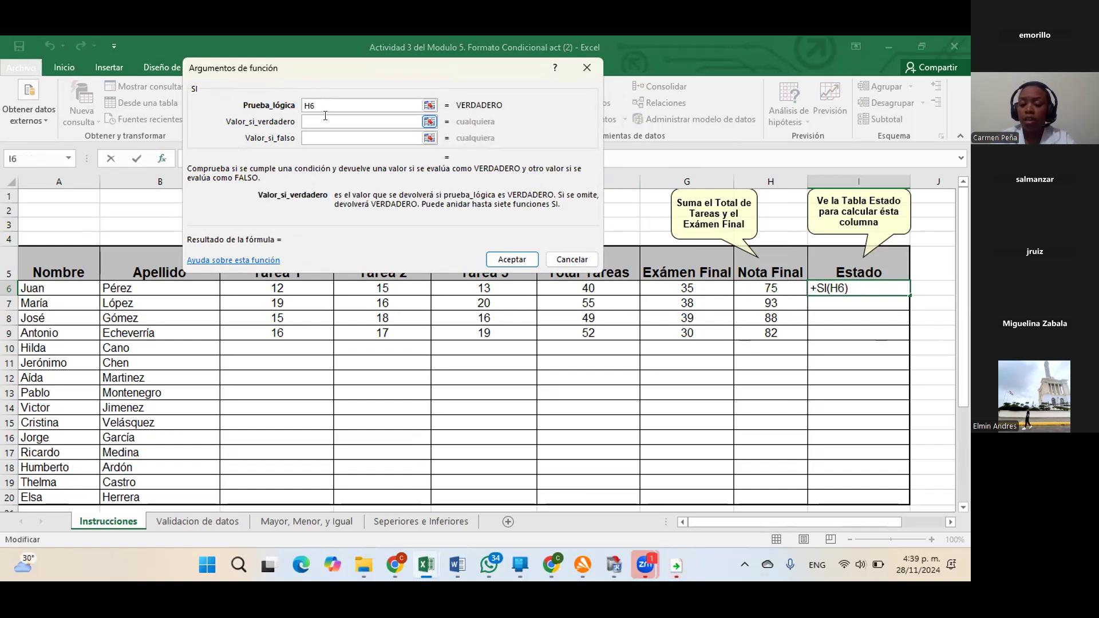
pyautogui.write('>')
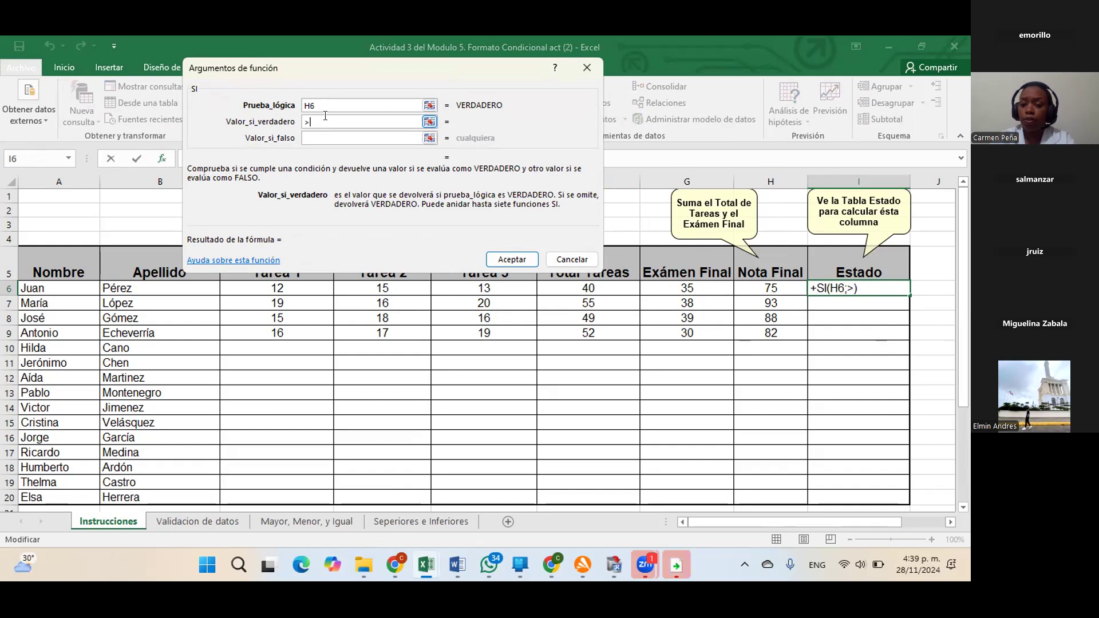
pyautogui.write('=60')
# - Try H6<60"REPROBADO") as the value if false of the SI function in I6
pyautogui.click(327, 137)
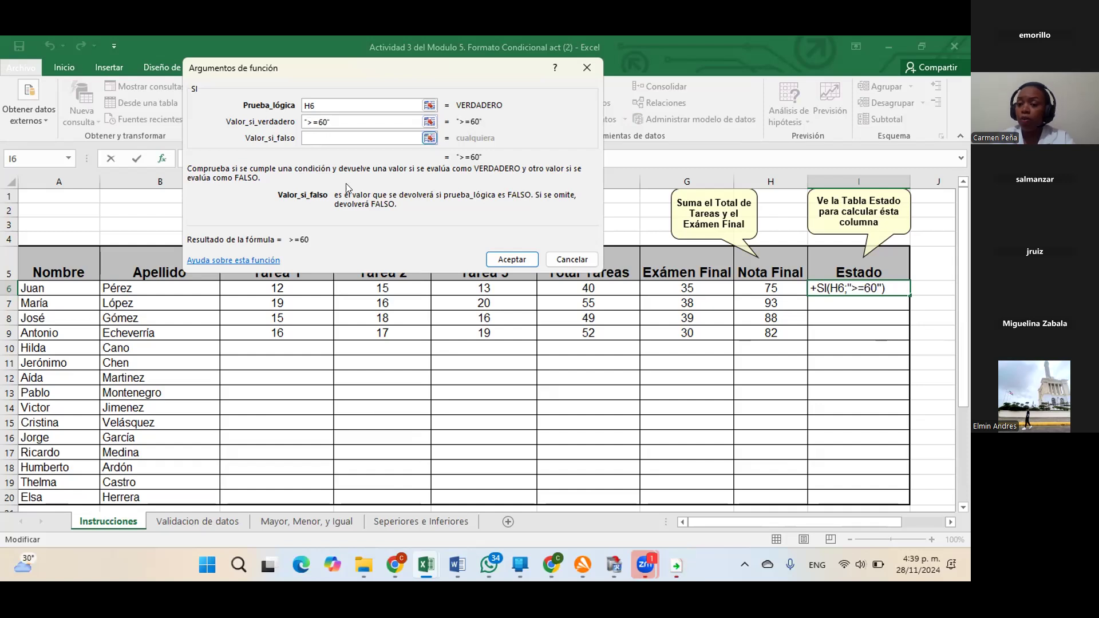
pyautogui.click(750, 289)
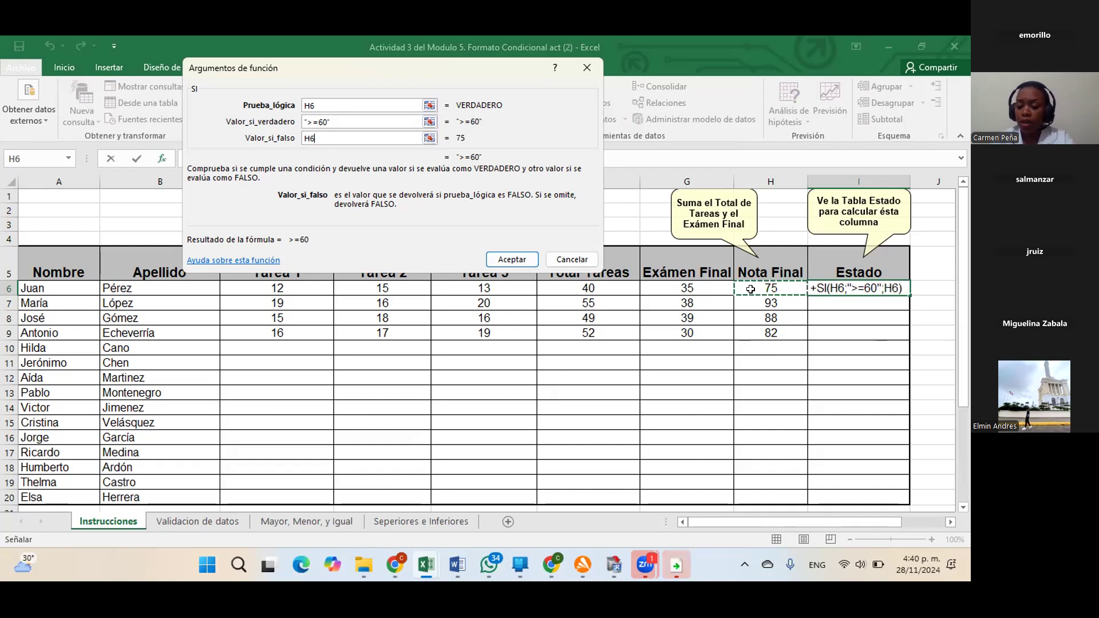
pyautogui.write('<60')
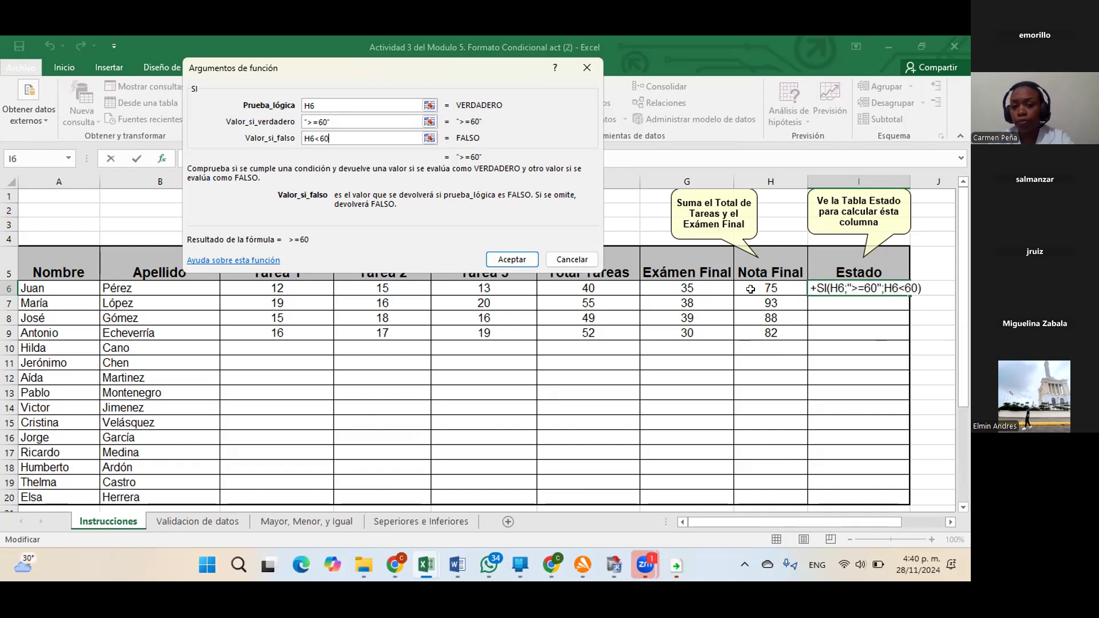
pyautogui.write('"')
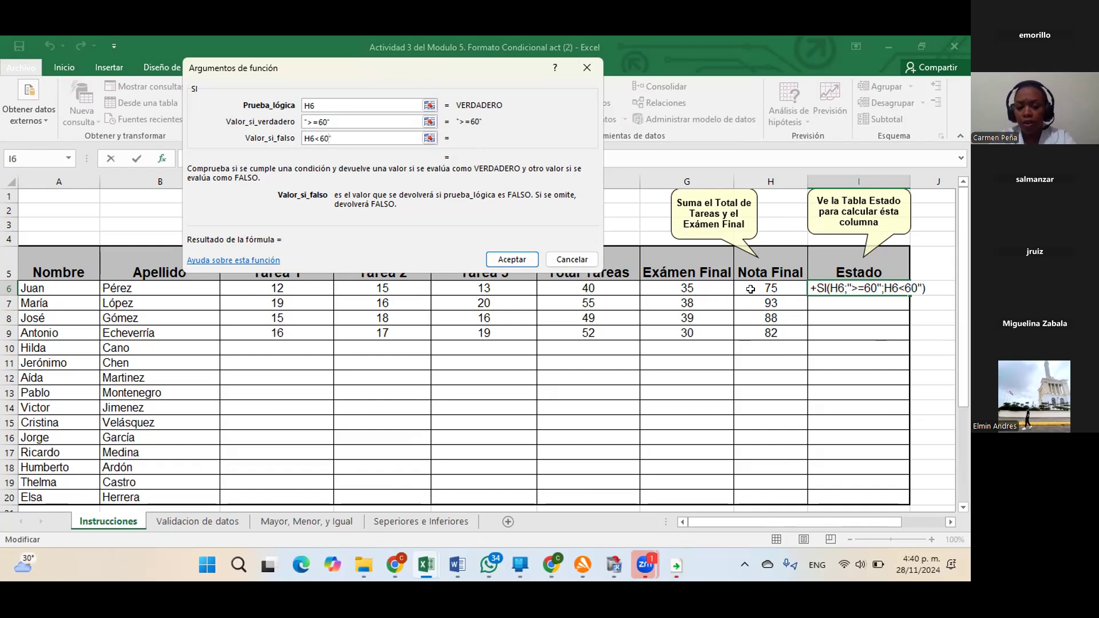
pyautogui.write('REPRO')
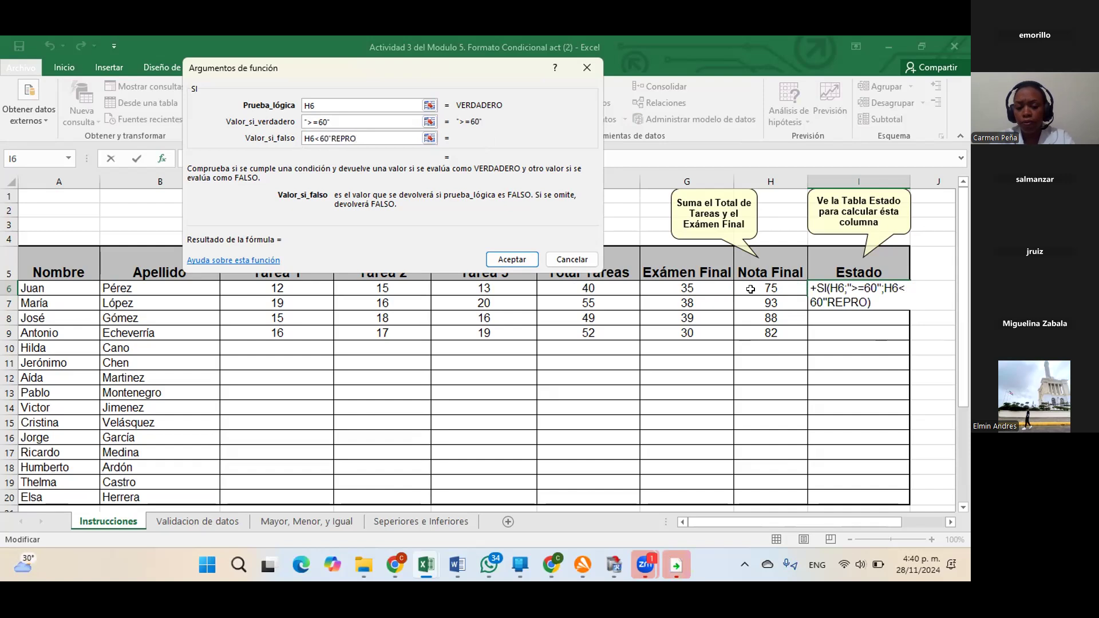
pyautogui.write('BADO')
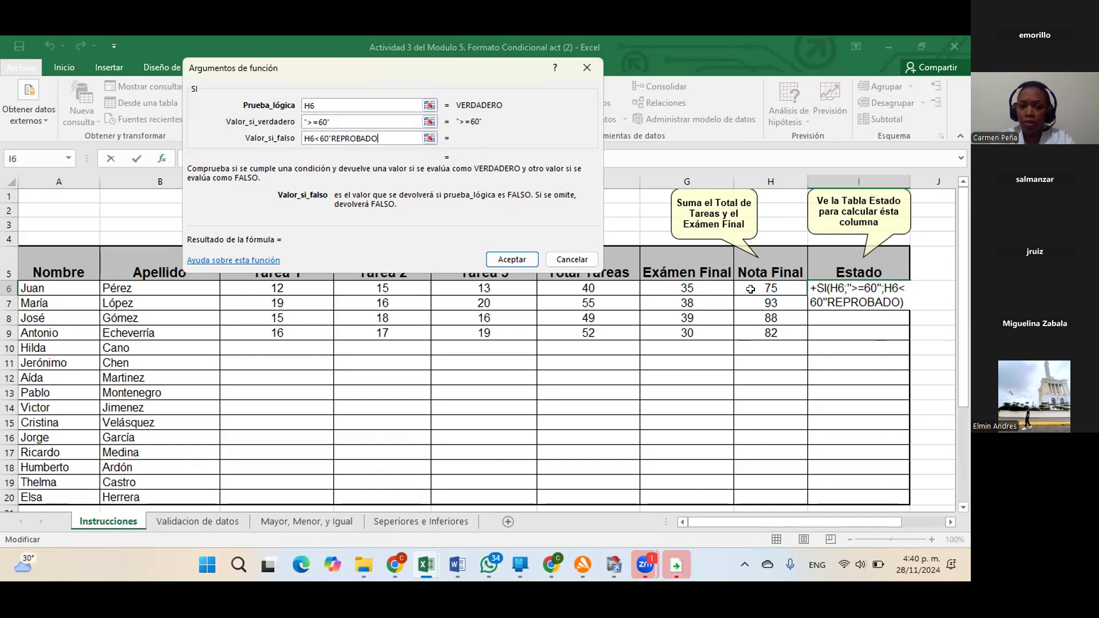
pyautogui.write('")')
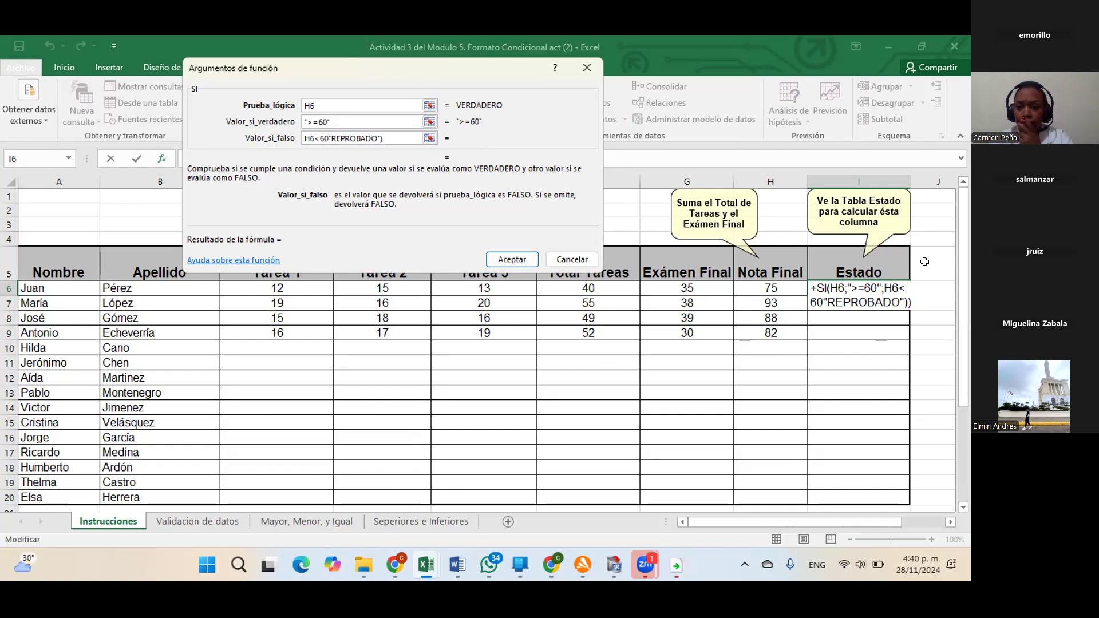
# - Try adding the Estado table range A25:B26 to the value if false and remove that reference again
pyautogui.scroll(-3, 957, 357)
pyautogui.moveTo(75, 416); pyautogui.dragTo(159, 437)
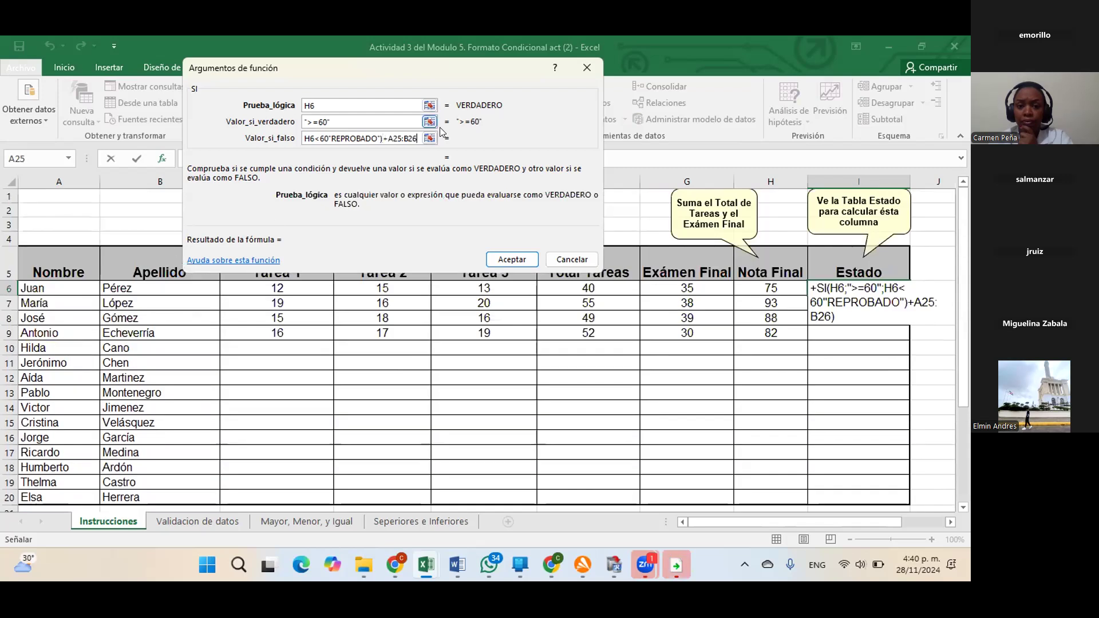
pyautogui.press('BackSpace')
pyautogui.press('BackSpace')
pyautogui.press('BackSpace')
pyautogui.press('BackSpace')
pyautogui.press('BackSpace')
pyautogui.press('BackSpace')
pyautogui.press('BackSpace')
pyautogui.press('BackSpace')
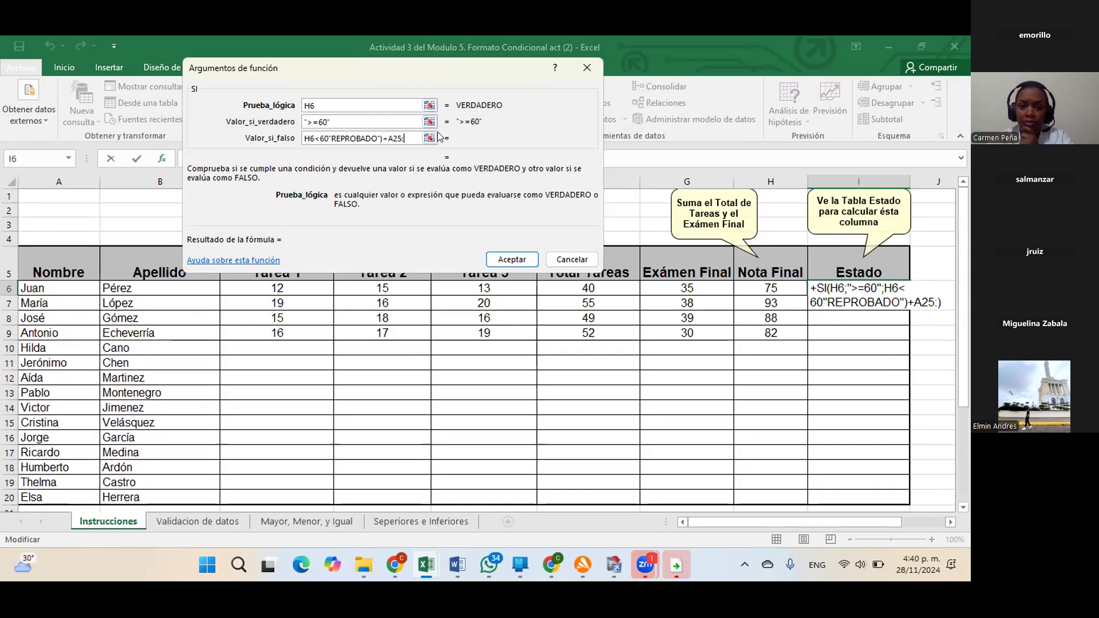
# - Try to submit the SI formula in I6, dismiss the formula error and clear the cell's contents
pyautogui.press('Return')
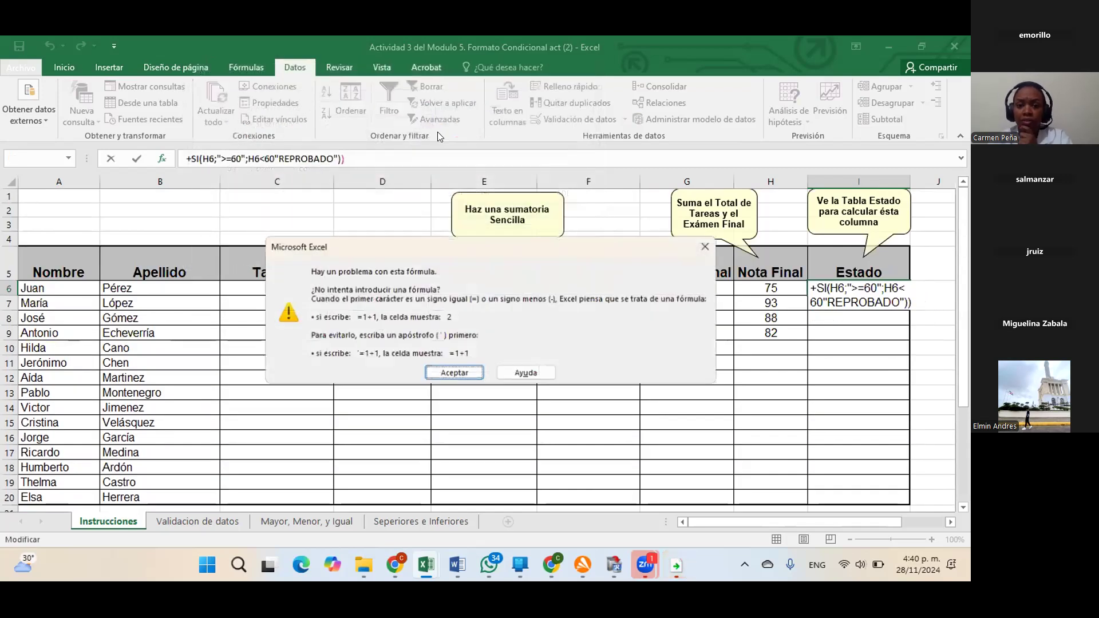
pyautogui.press('Return')
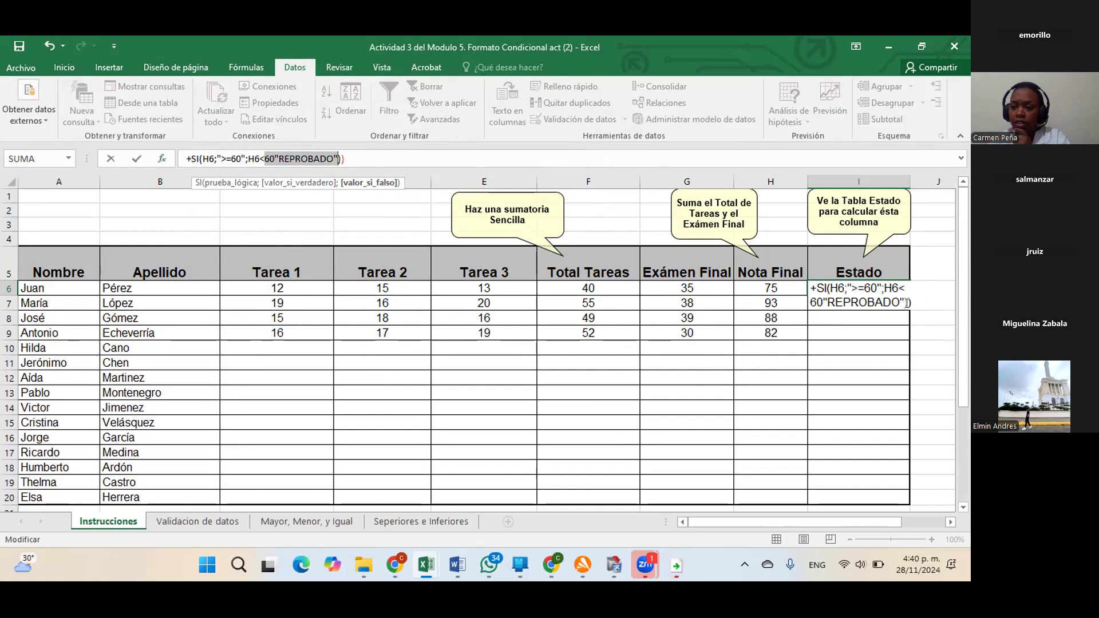
pyautogui.moveTo(910, 303); pyautogui.dragTo(815, 287)
pyautogui.press('BackSpace')
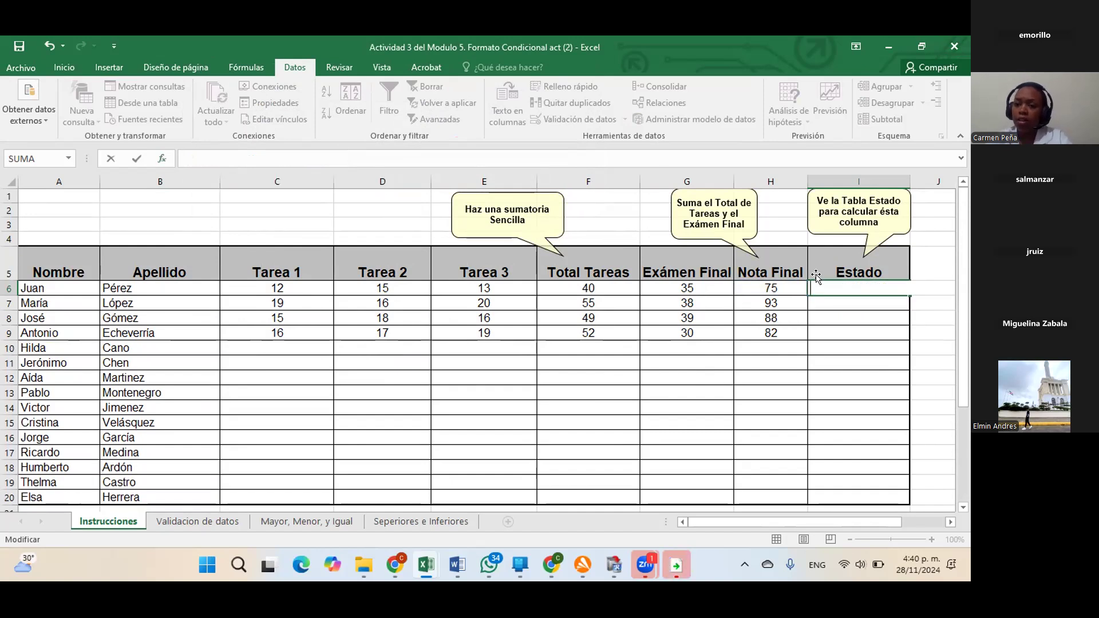
# - Begin a new SI formula in I6 with Juan's Nota Final cell H6 in the logical test
pyautogui.write('+')
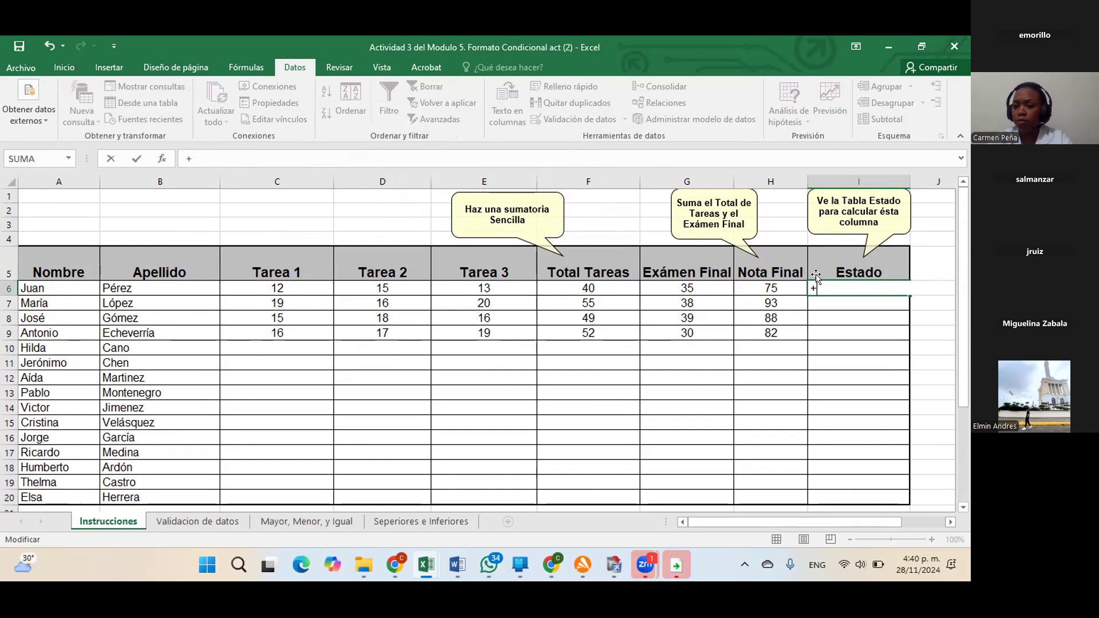
pyautogui.write('SI')
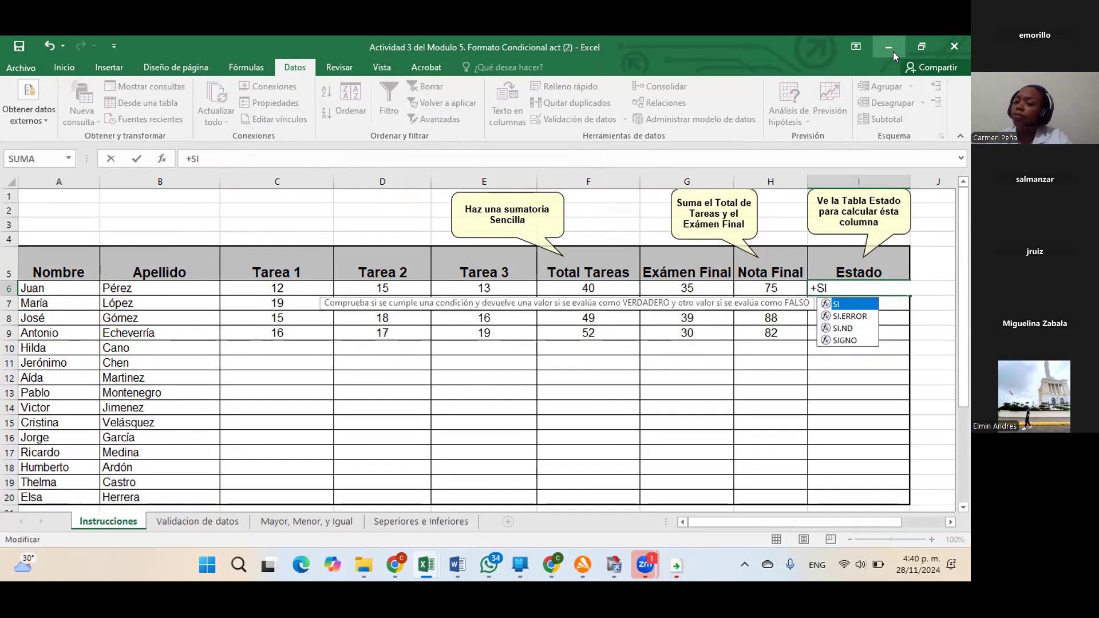
pyautogui.doubleClick(844, 304)
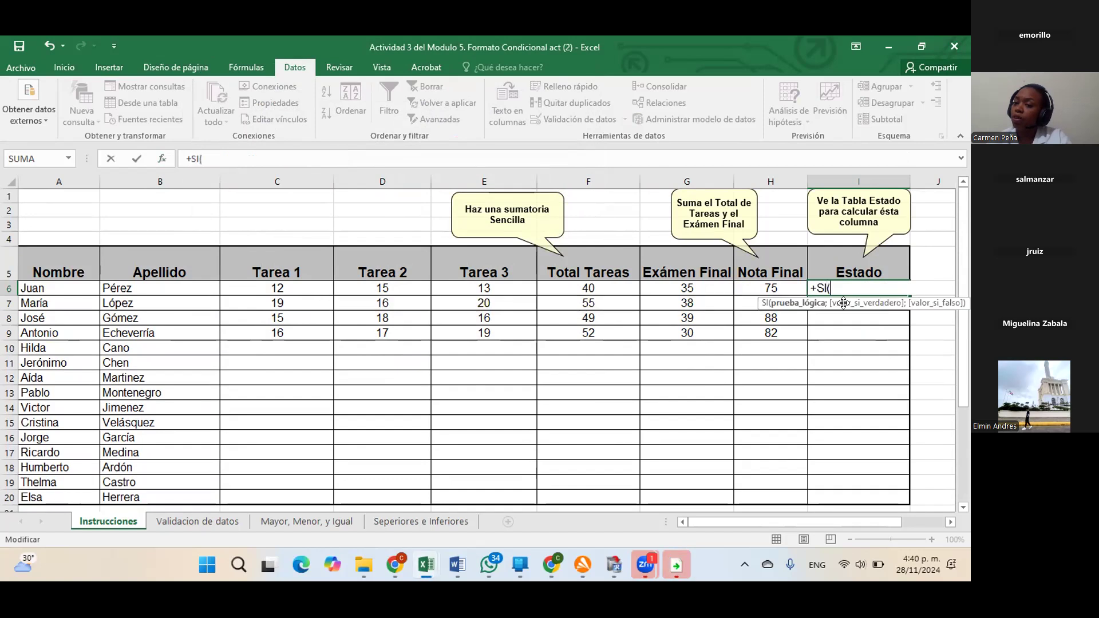
pyautogui.click(773, 289)
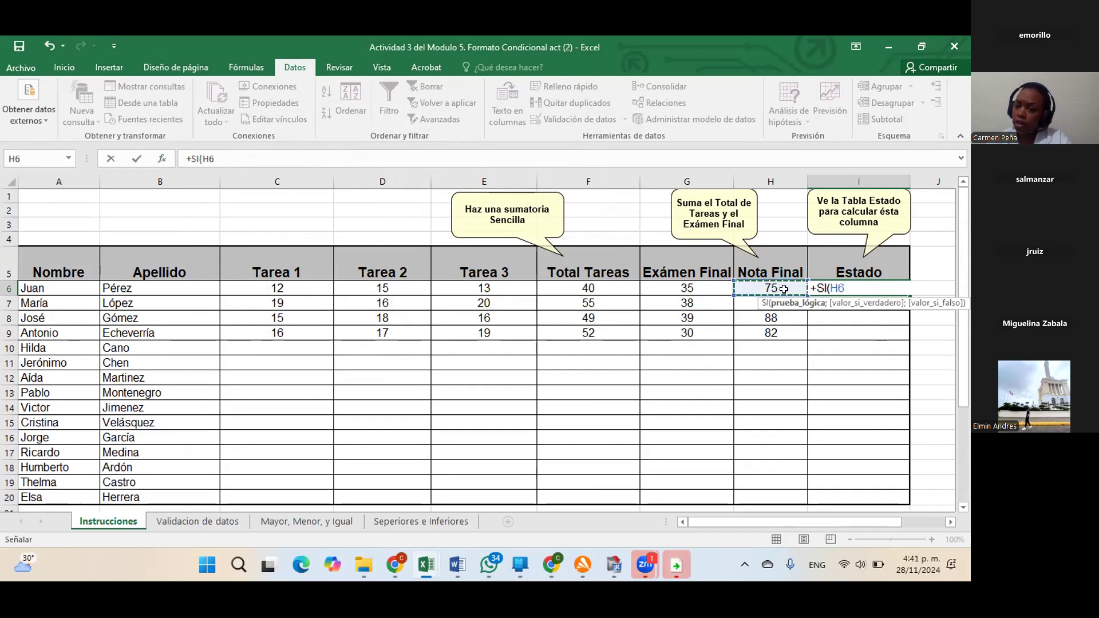
# - Continue the SI formula in the first Estado cell, I6, by extending its logical test to H6>60=
pyautogui.write('>')
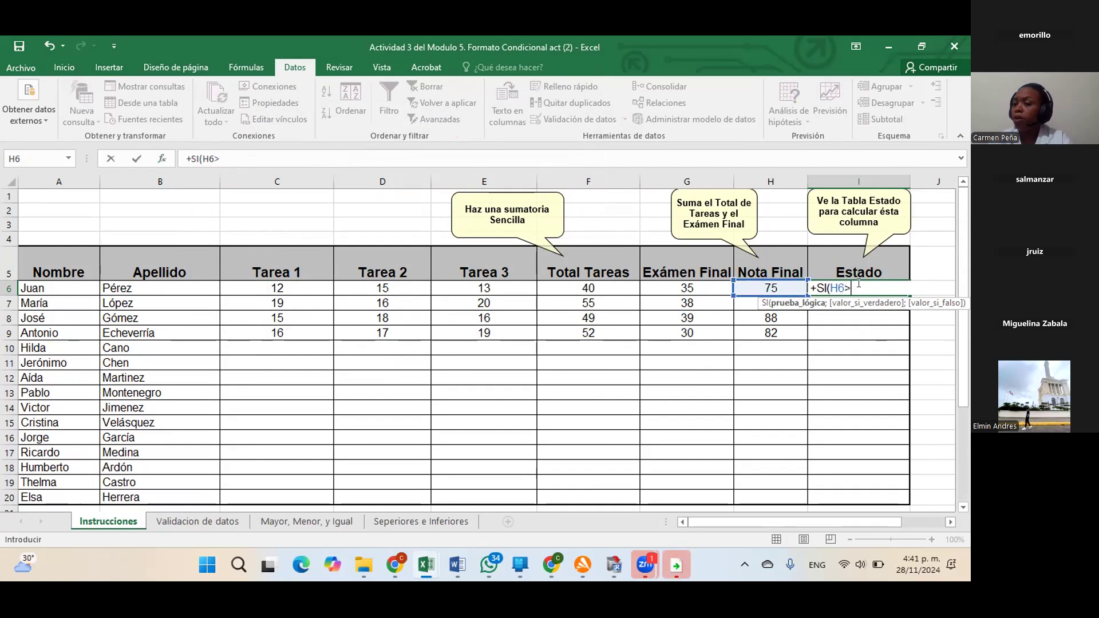
pyautogui.write('60')
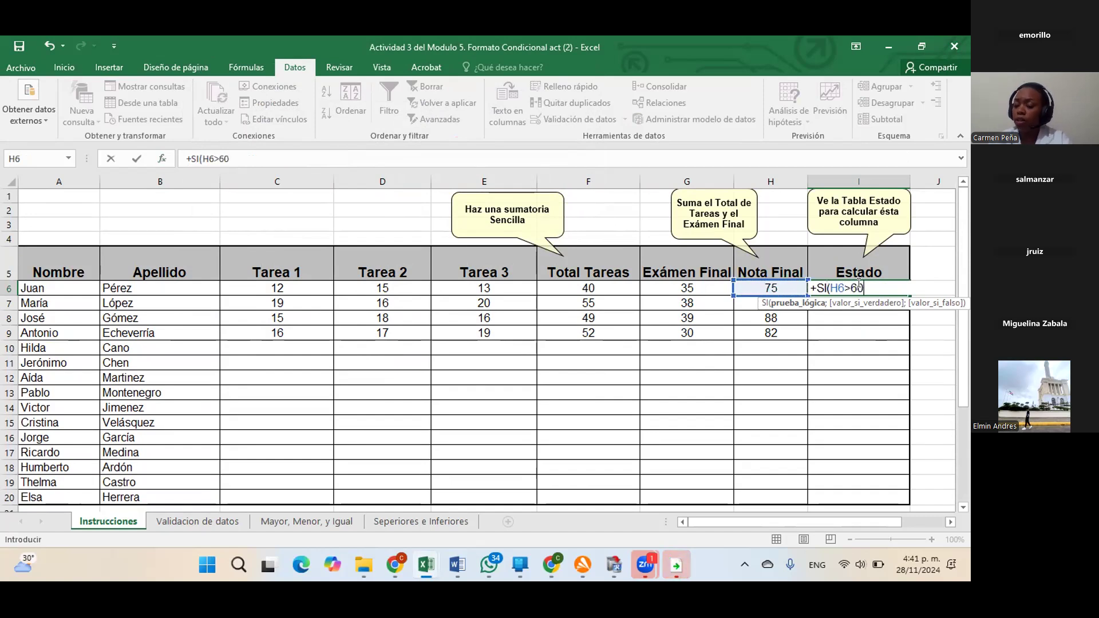
pyautogui.write('+')
pyautogui.press('BackSpace')
pyautogui.write('=')
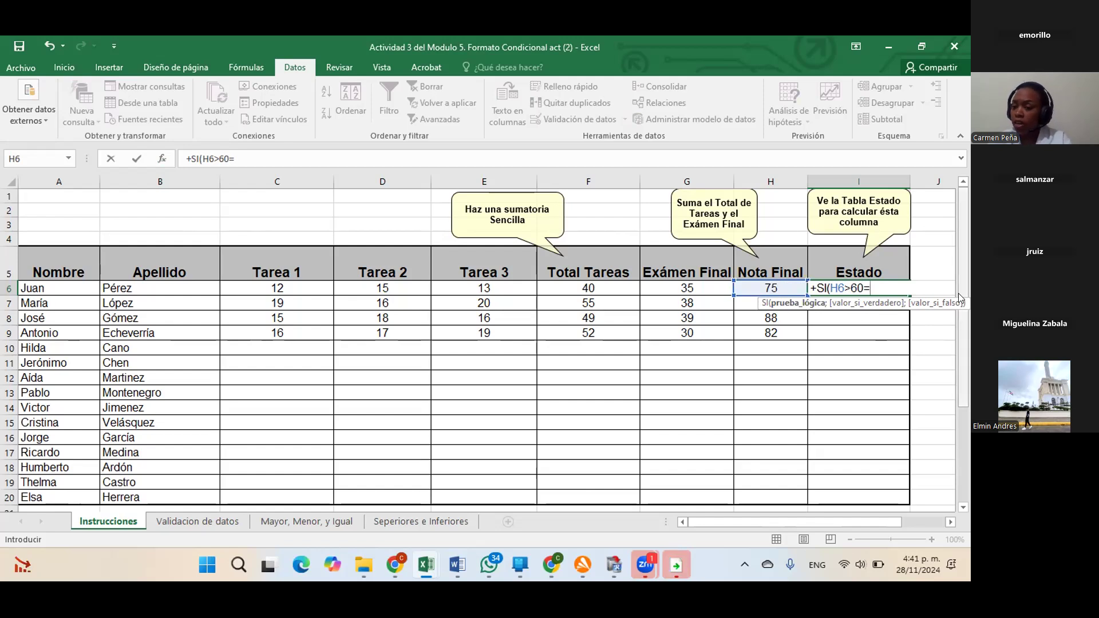
pyautogui.write(';')
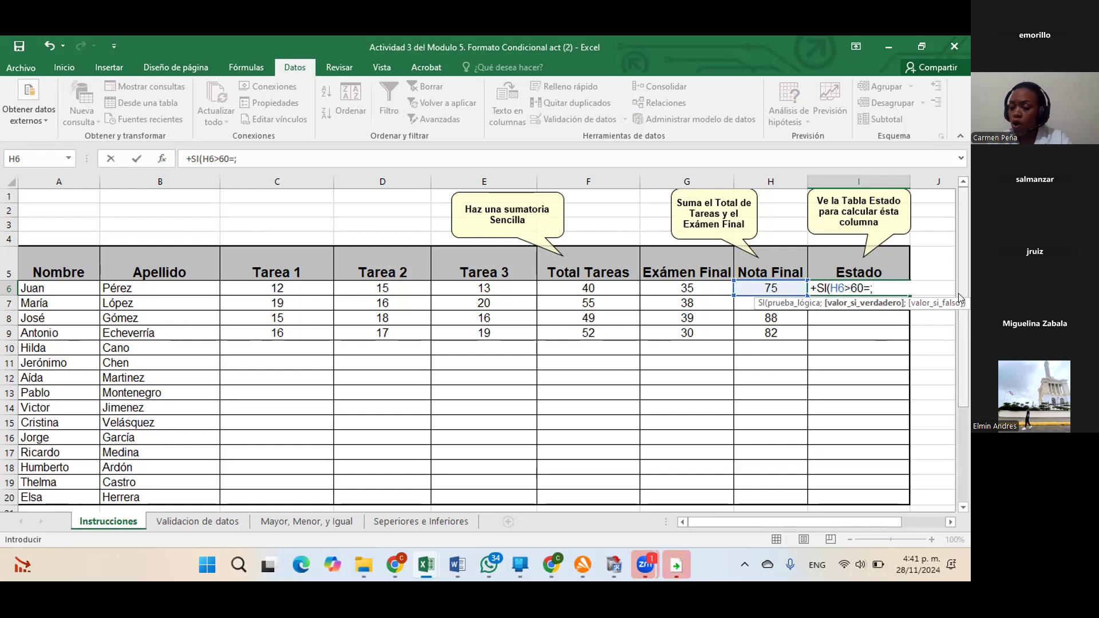
pyautogui.press('BackSpace')
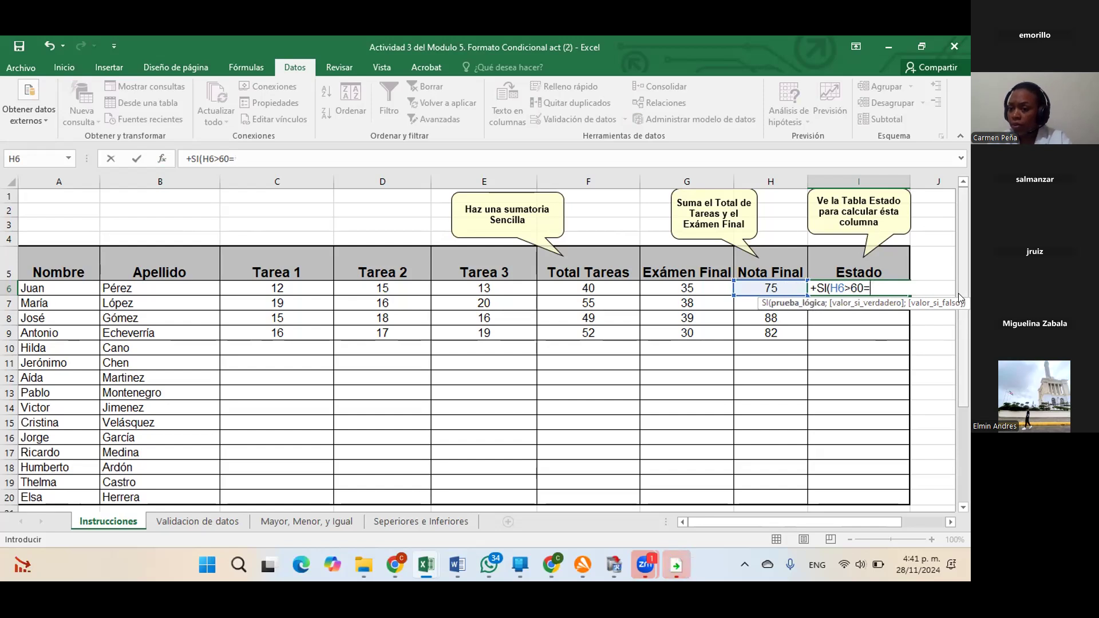
# - Add the text "APROBADO" in quotes to the I6 formula, followed by a semicolon separator
pyautogui.write('"APR')
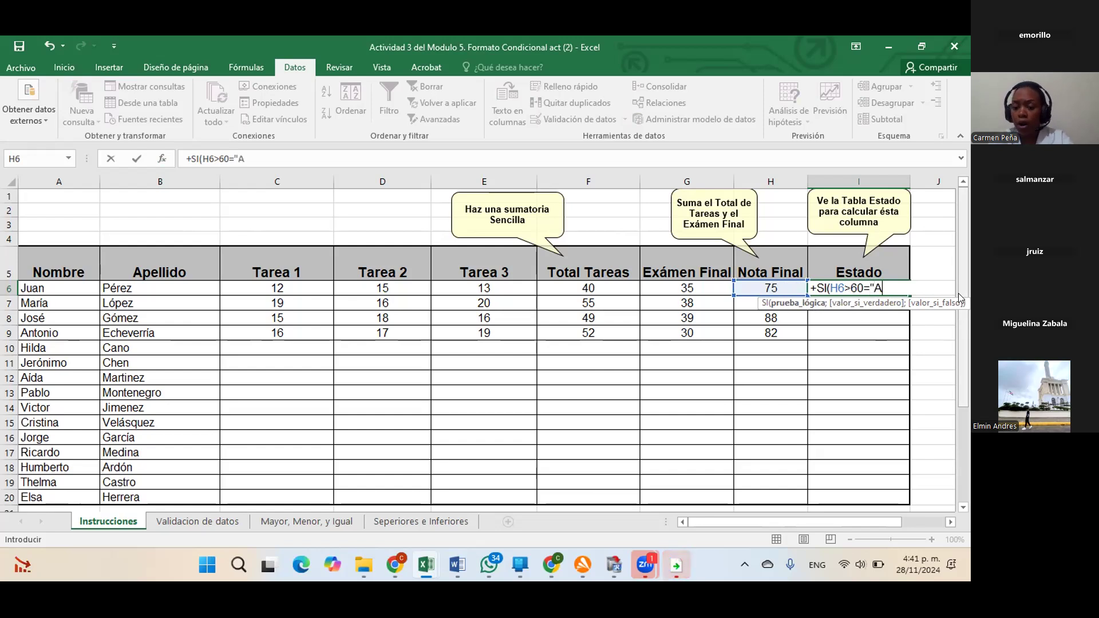
pyautogui.write('BADO')
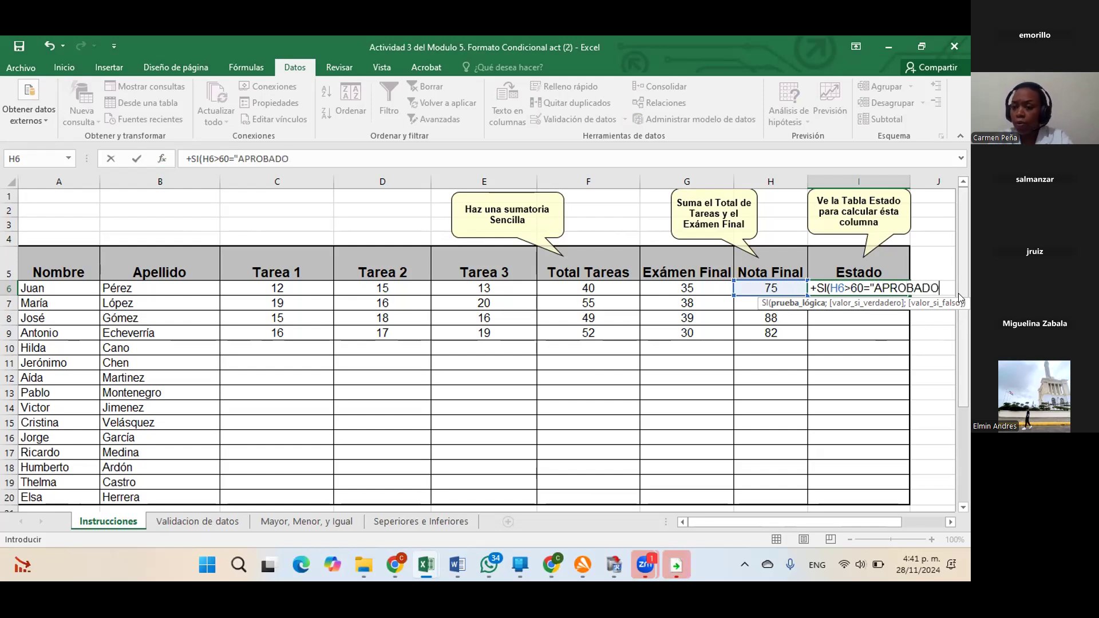
pyautogui.write('"')
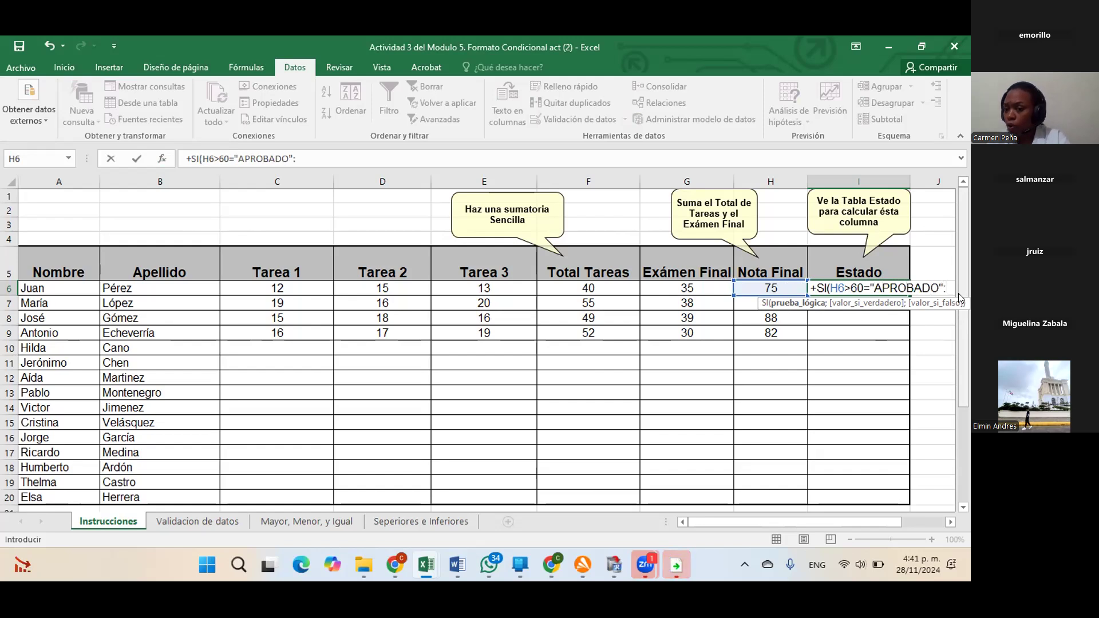
pyautogui.write(':')
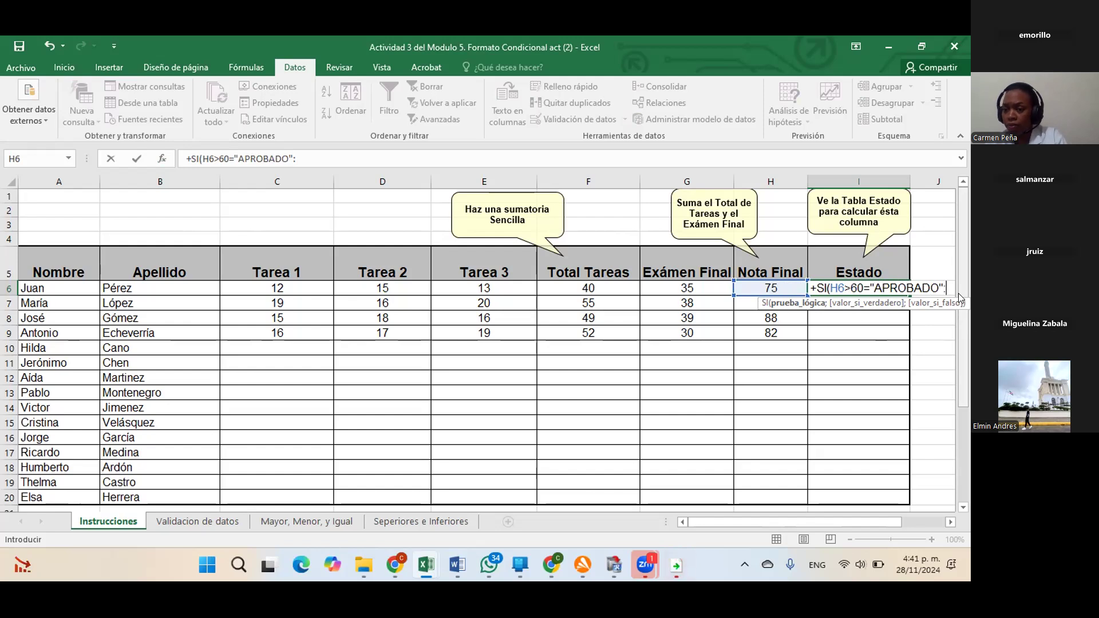
pyautogui.press('BackSpace')
pyautogui.write(';')
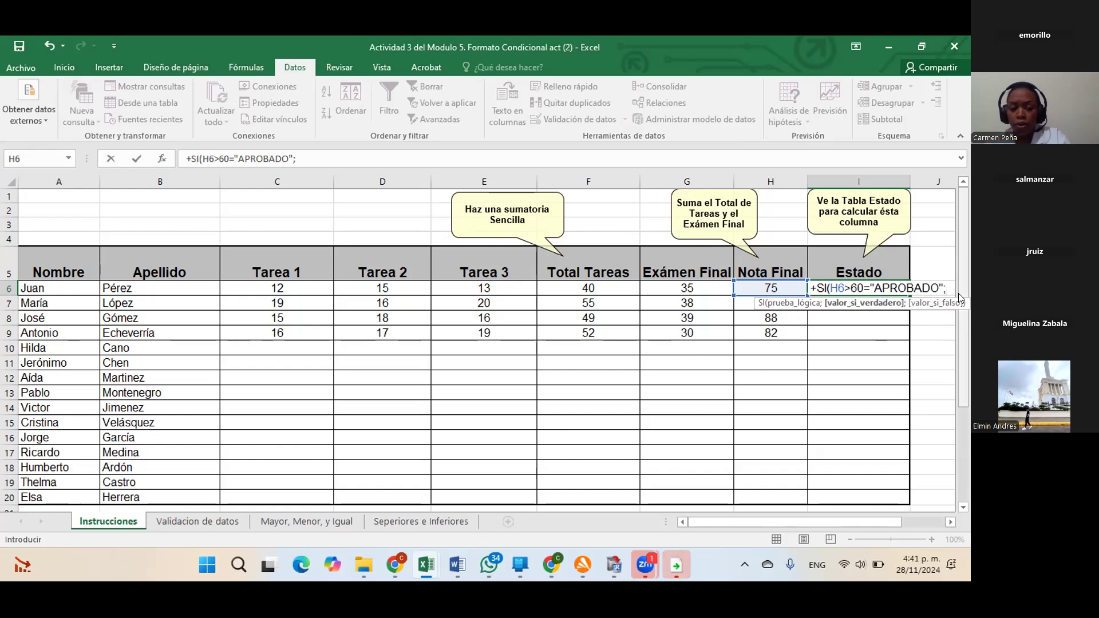
# - Nest a second SI function in the I6 formula with the test H6<60
pyautogui.write('SI')
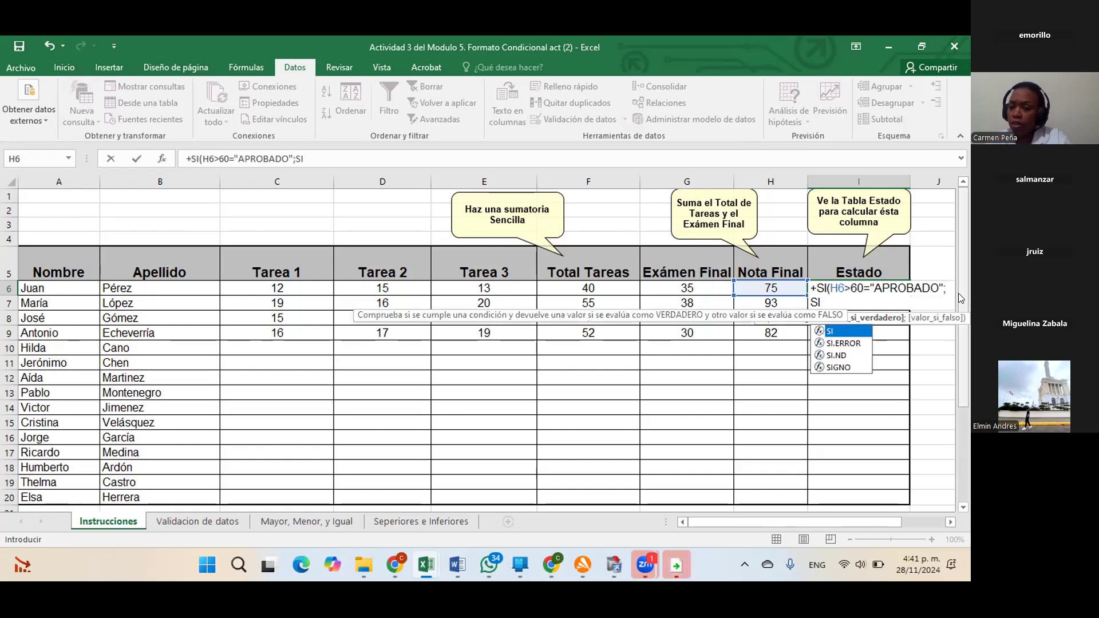
pyautogui.doubleClick(852, 331)
pyautogui.click(796, 287)
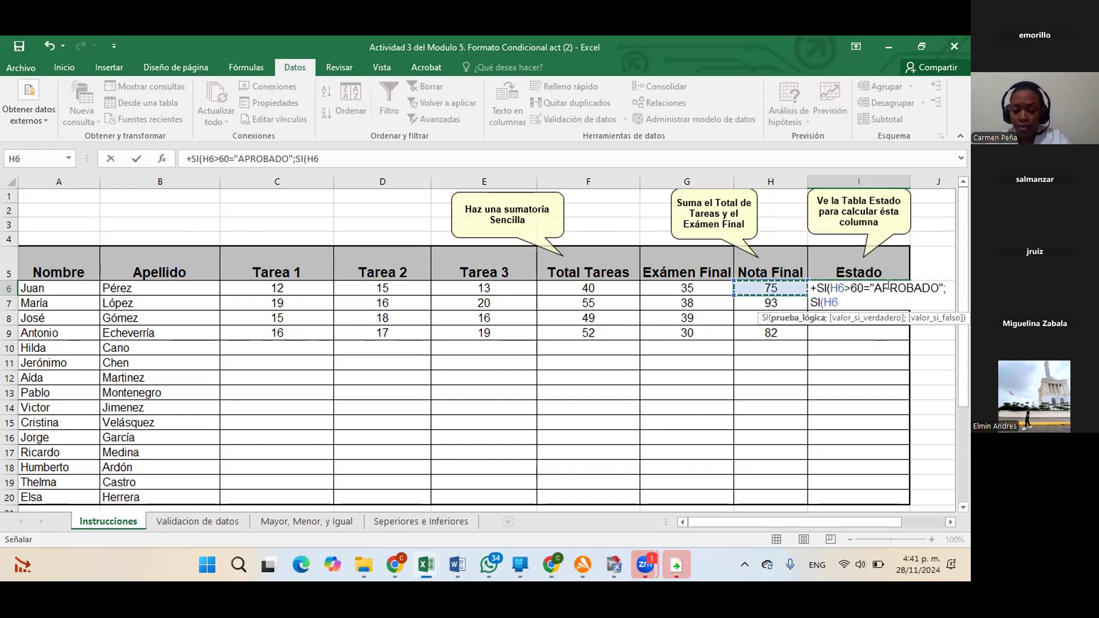
pyautogui.write('<')
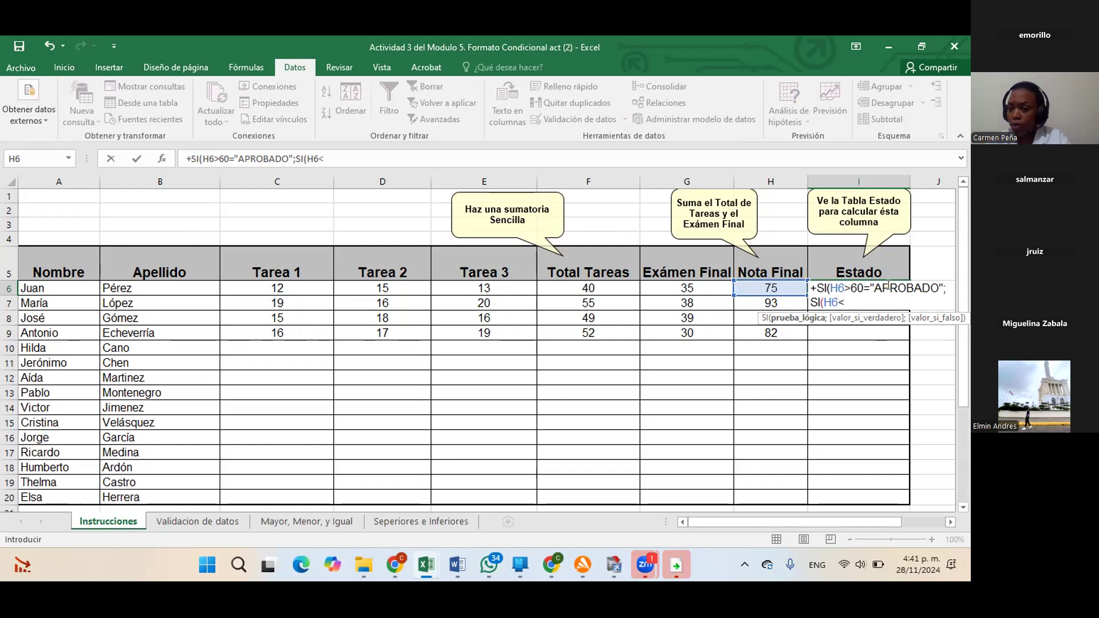
pyautogui.write('60')
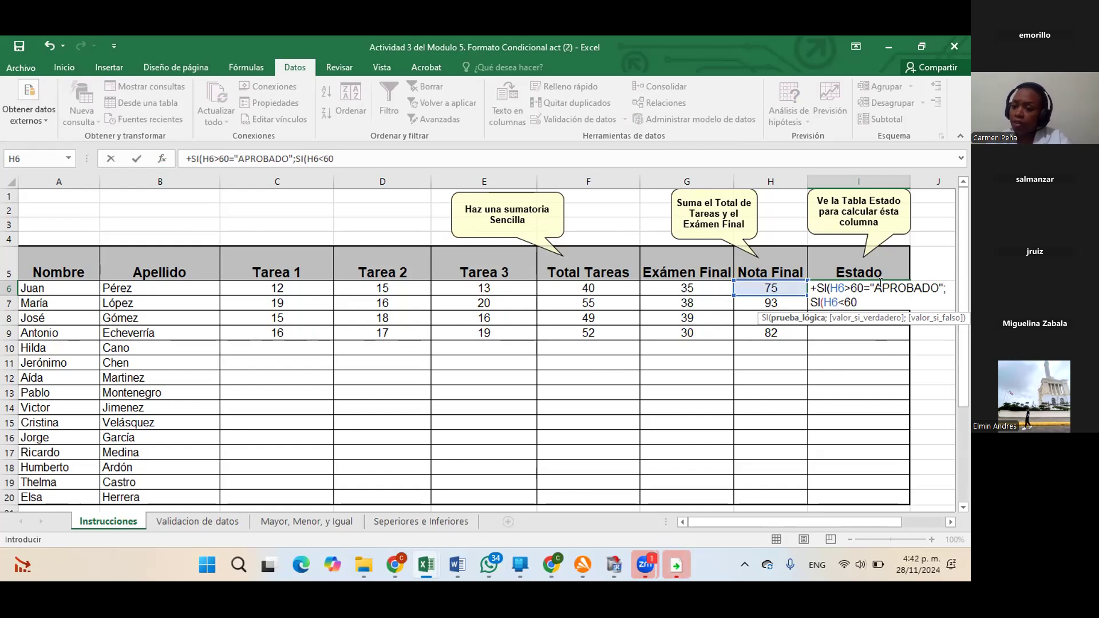
# - Correct the first logical test in I6 to H6>=60, removing the misplaced equals sign before "APROBADO"
pyautogui.click(870, 285)
pyautogui.press('BackSpace')
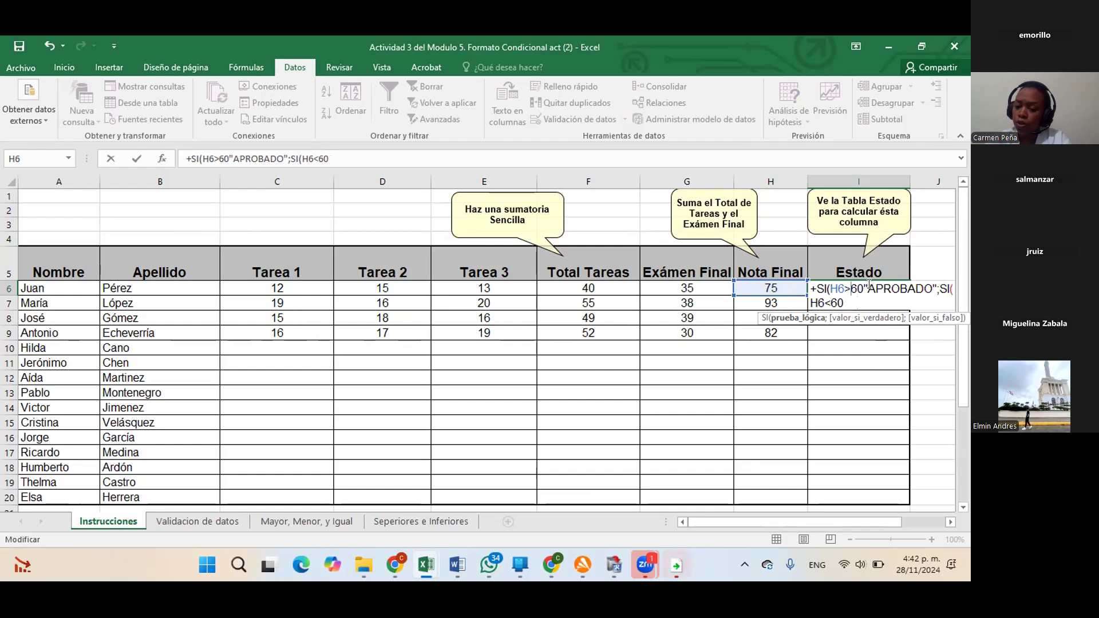
pyautogui.write('=')
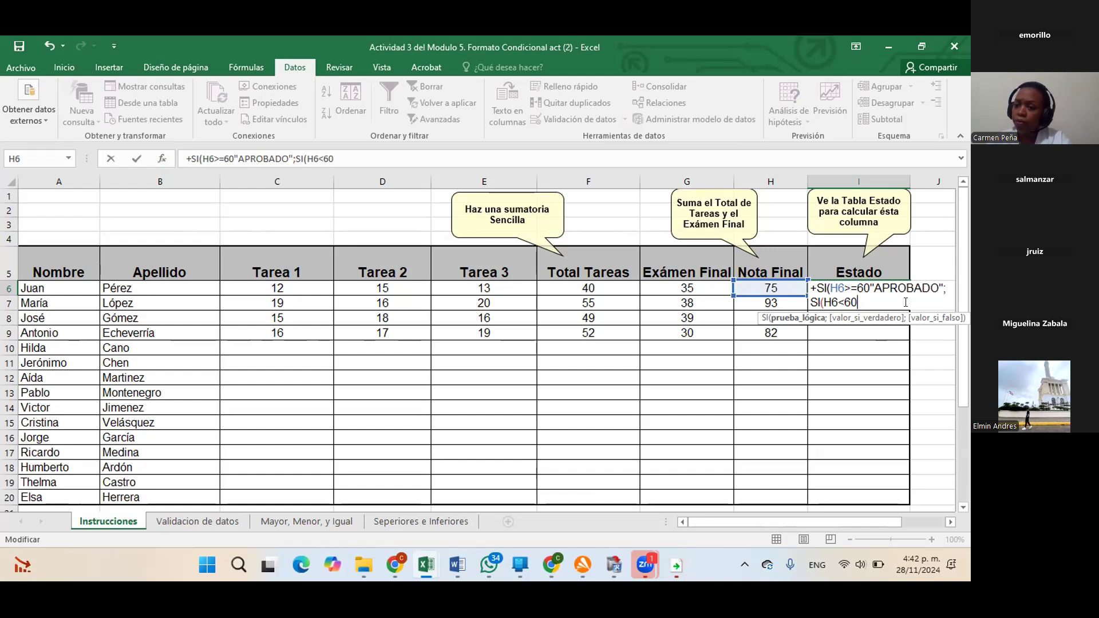
# - Add "REPROBADO" in quotes after H6<60 in the nested SI and close it with one parenthesis
pyautogui.write('"')
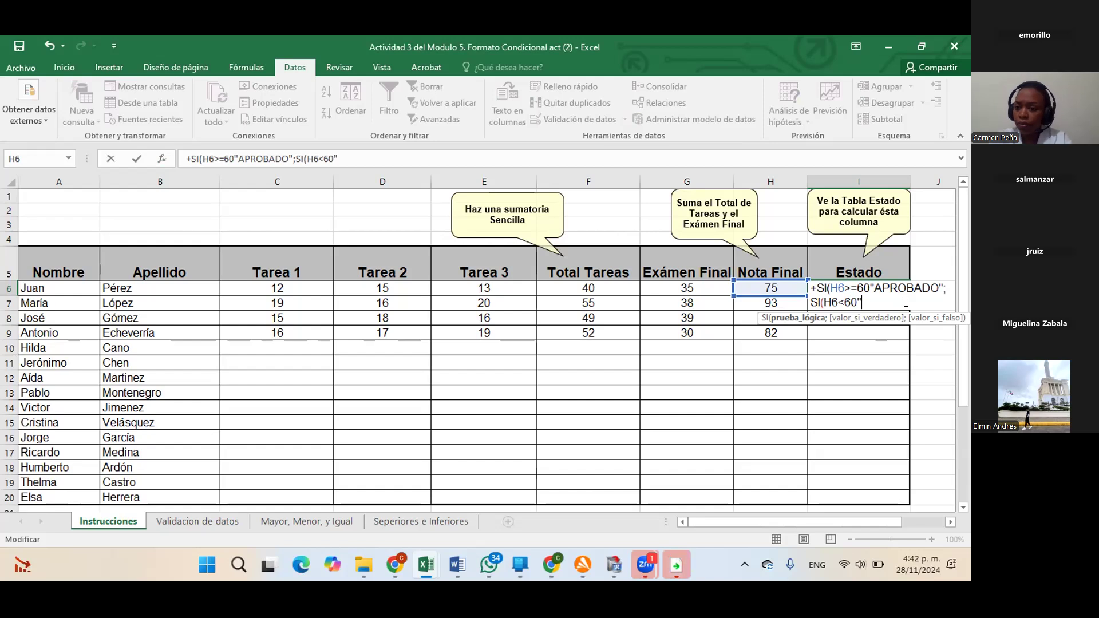
pyautogui.write('REP')
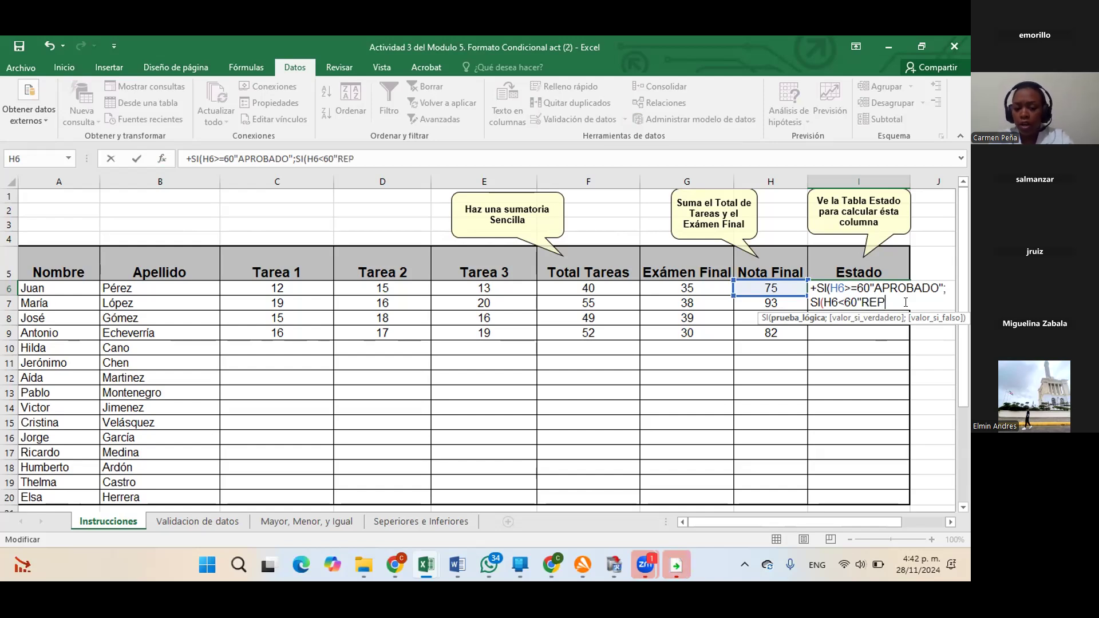
pyautogui.write('ROBADO')
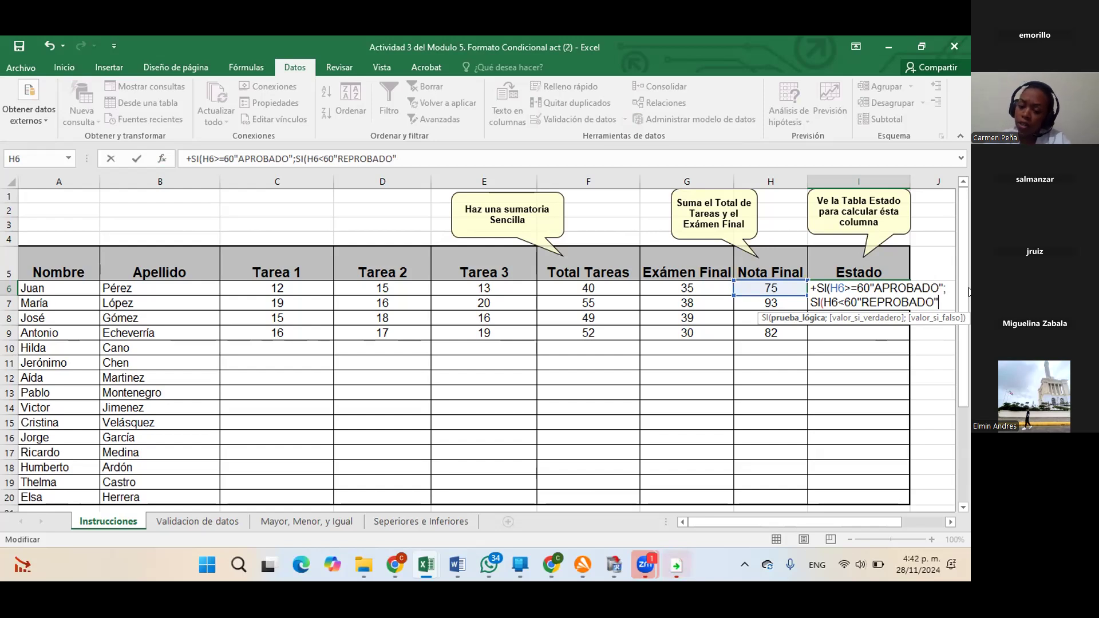
pyautogui.write('))')
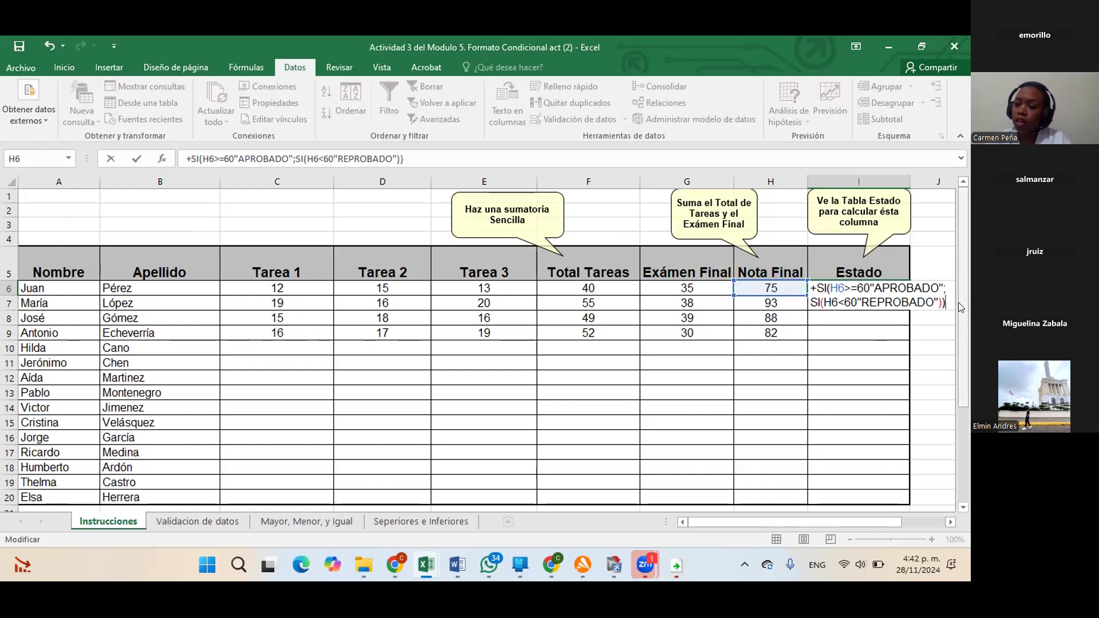
pyautogui.press('BackSpace')
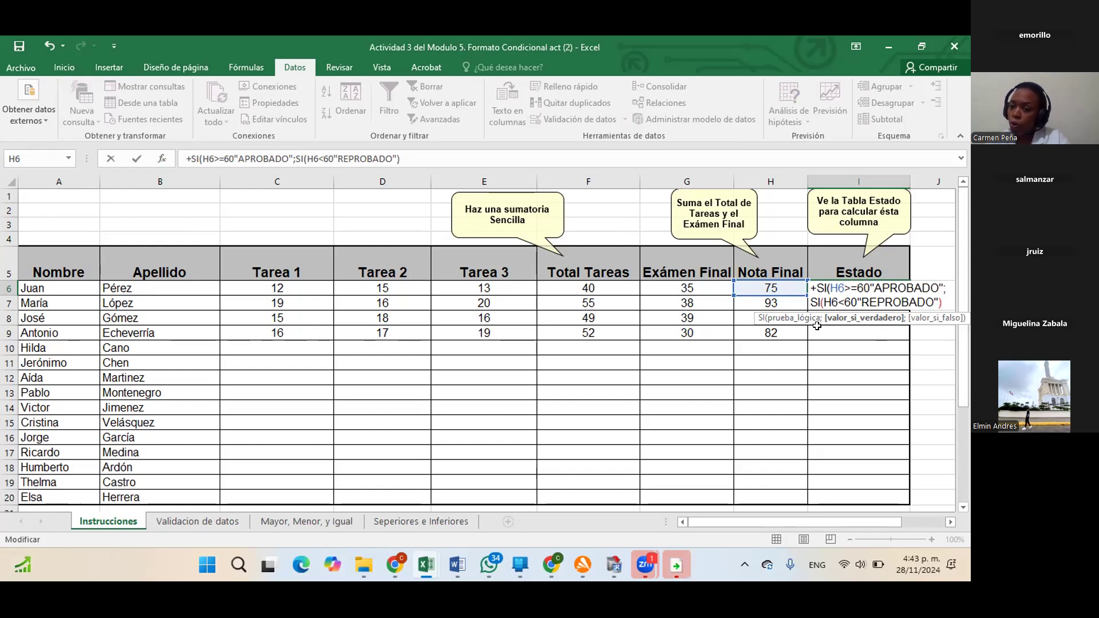
# - Insert semicolons at APROBADO and before "REPROBADO", close the outer SI, and try to enter the formula in I6
pyautogui.click(874, 288)
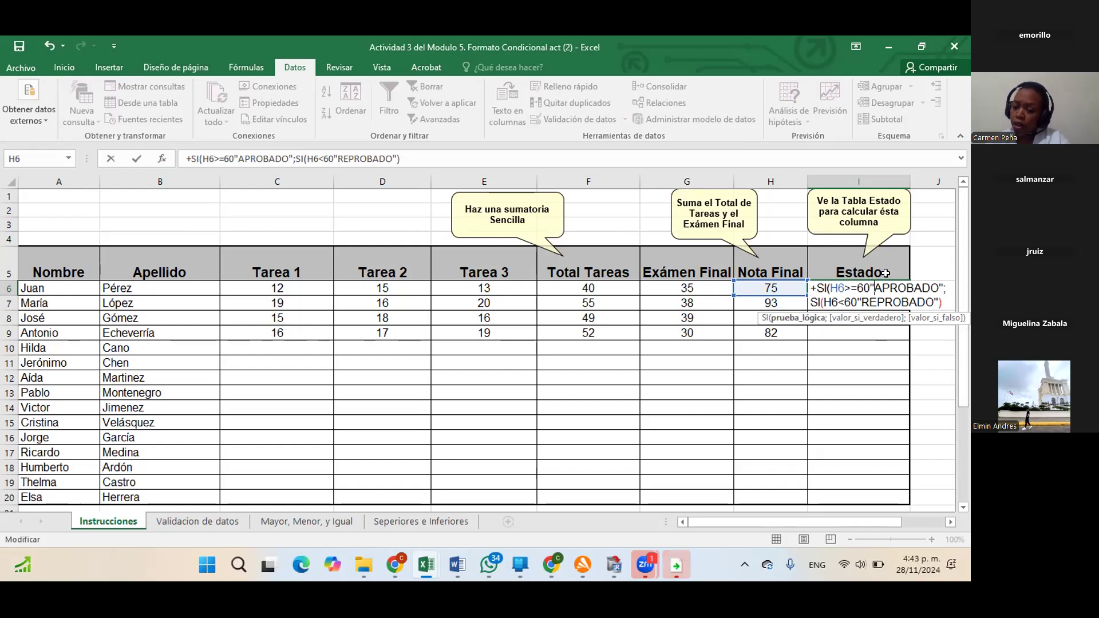
pyautogui.write(';')
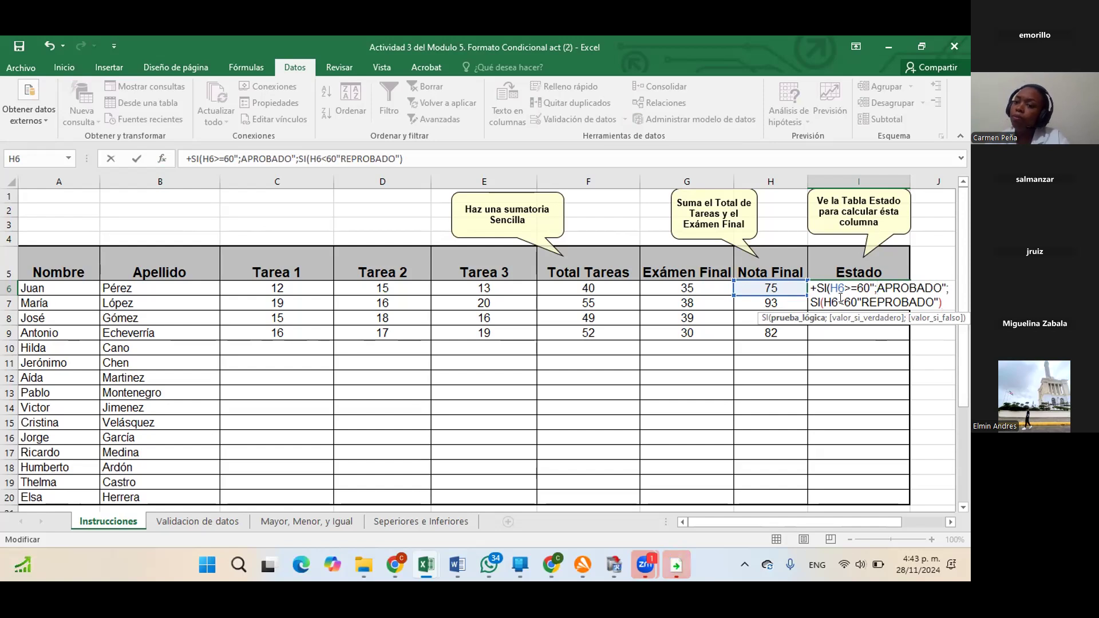
pyautogui.click(860, 302)
pyautogui.write(';')
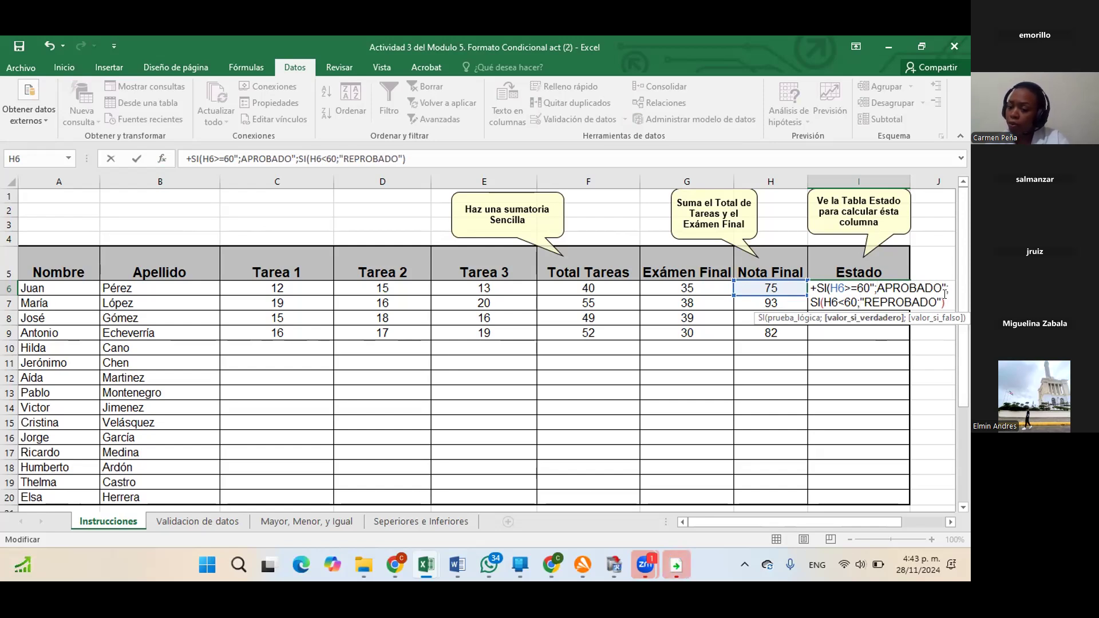
pyautogui.write(')')
pyautogui.press('Return')
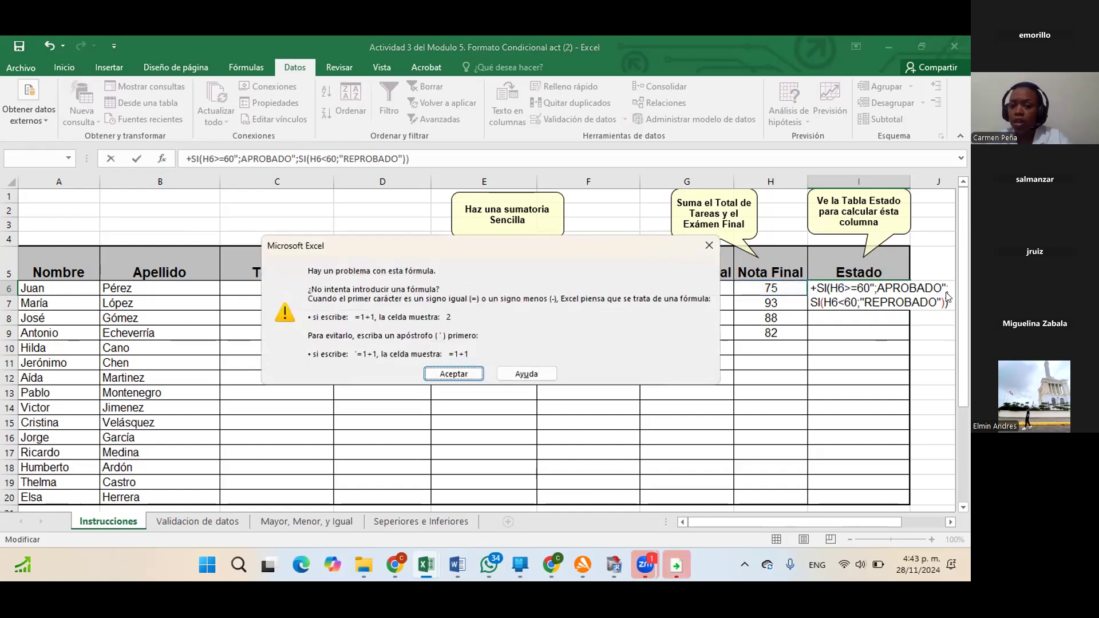
# - Move the misplaced semicolon ahead of the opening quote of "APROBADO" and enter the corrected formula in I6
pyautogui.press('Return')
pyautogui.click(881, 287)
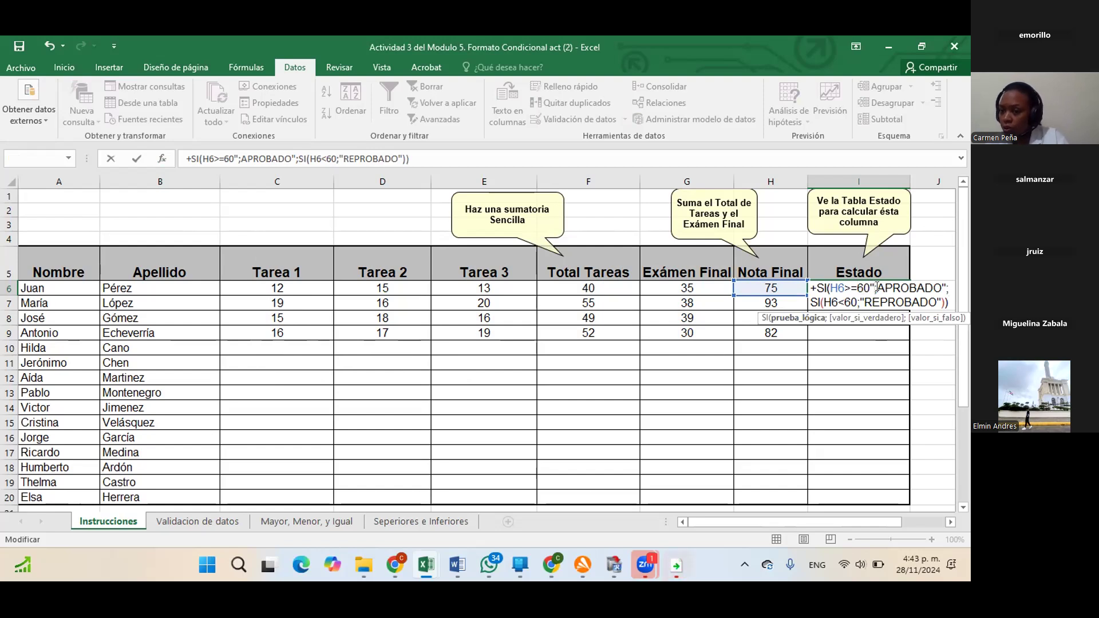
pyautogui.press('BackSpace')
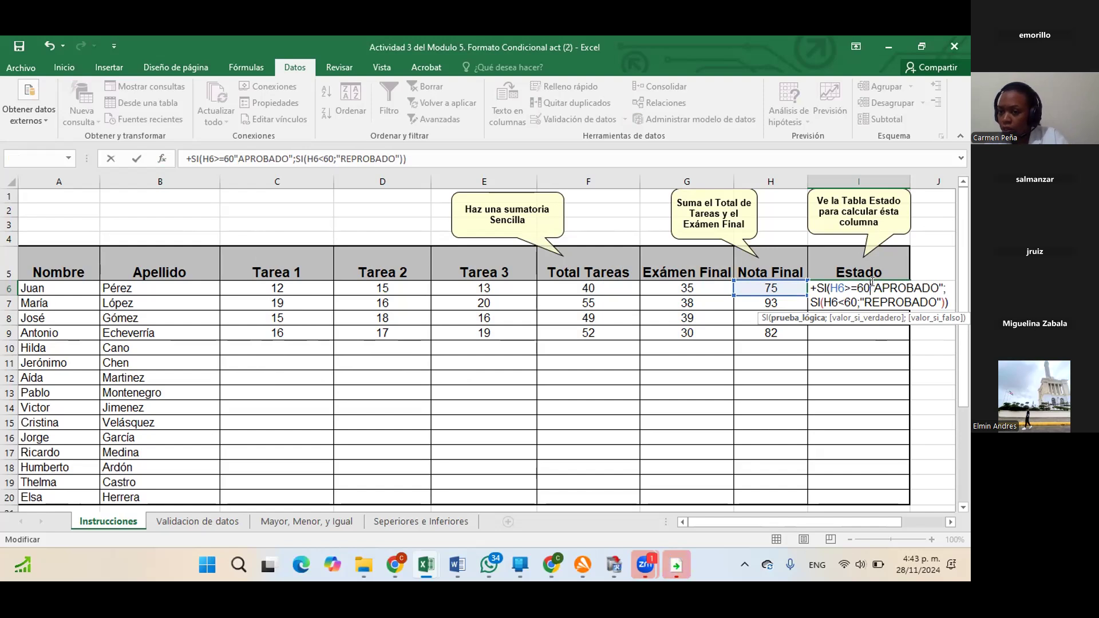
pyautogui.click(873, 285)
pyautogui.write(';')
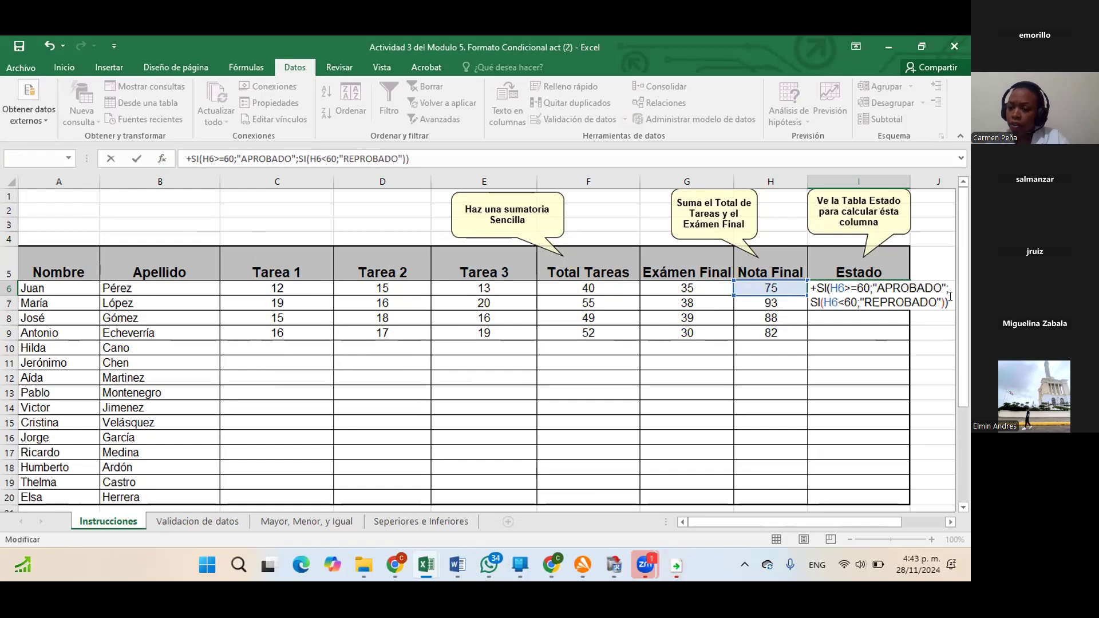
pyautogui.press('Return')
# - Copy the Estado formula from I6 down through I9
pyautogui.click(881, 285)
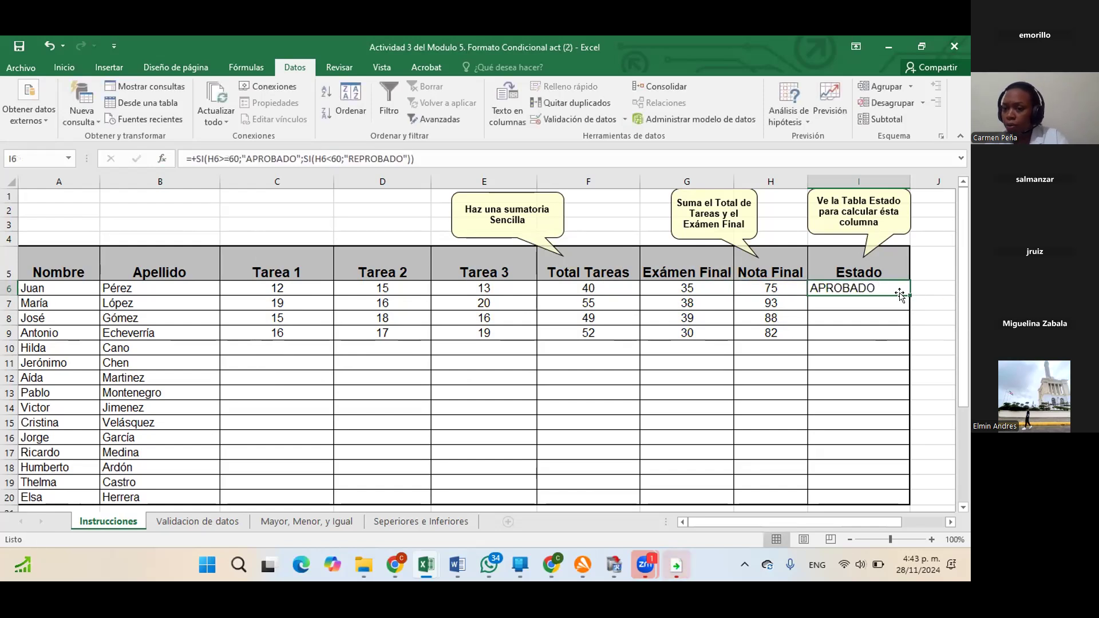
pyautogui.moveTo(911, 295); pyautogui.dragTo(900, 344)
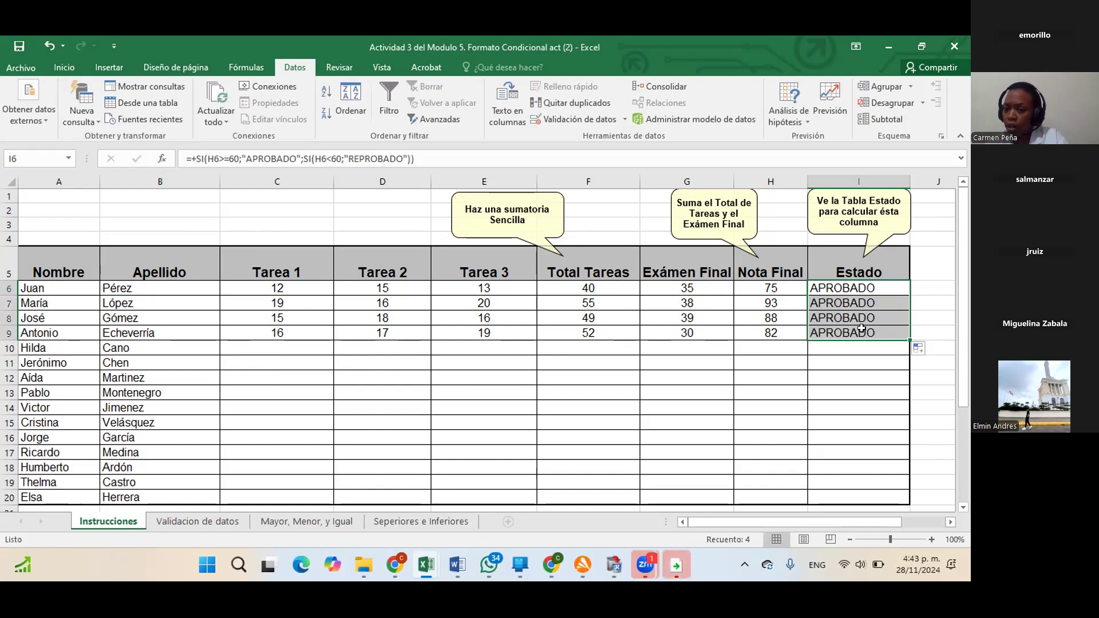
# - Test the Estado formula by replacing the Nota Final in H9 with 55 and in H7 with 58
pyautogui.click(778, 332)
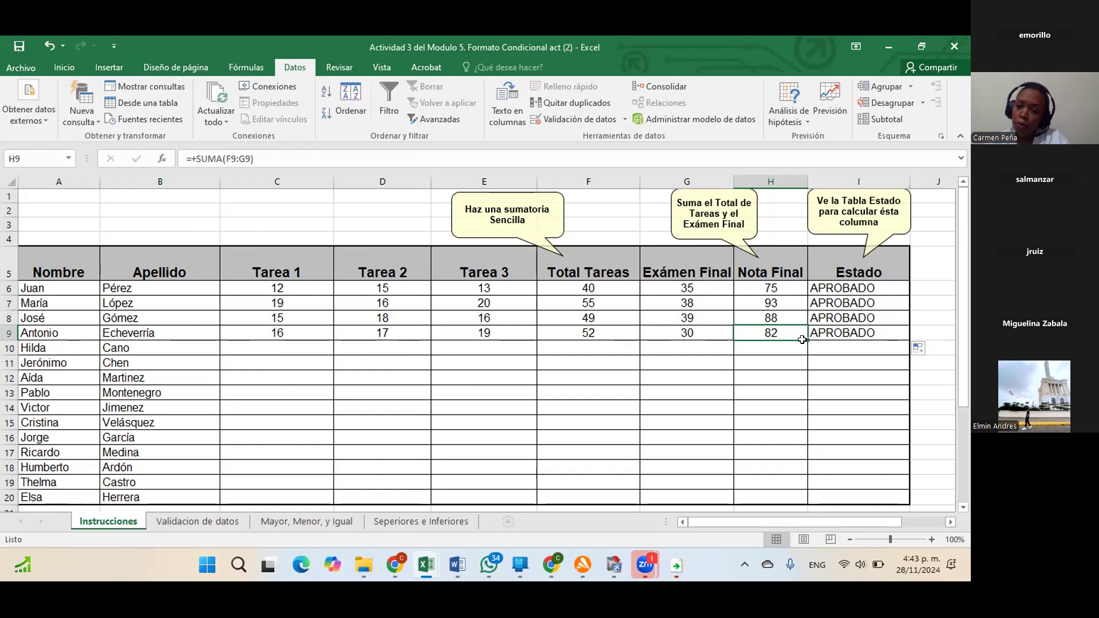
pyautogui.doubleClick(802, 340)
pyautogui.write('55')
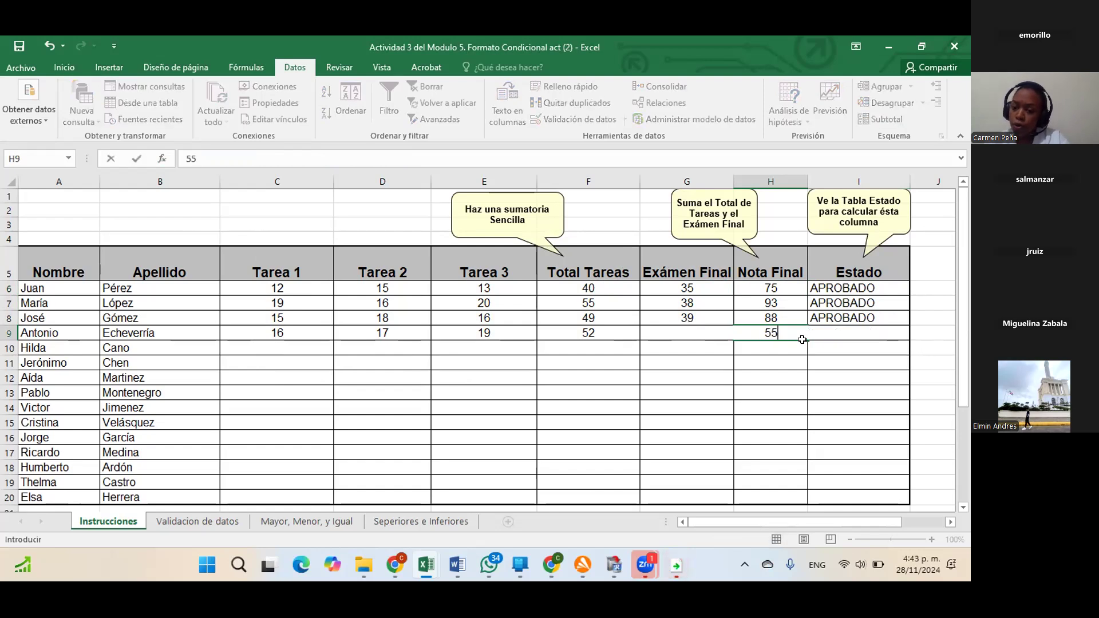
pyautogui.press('Tab')
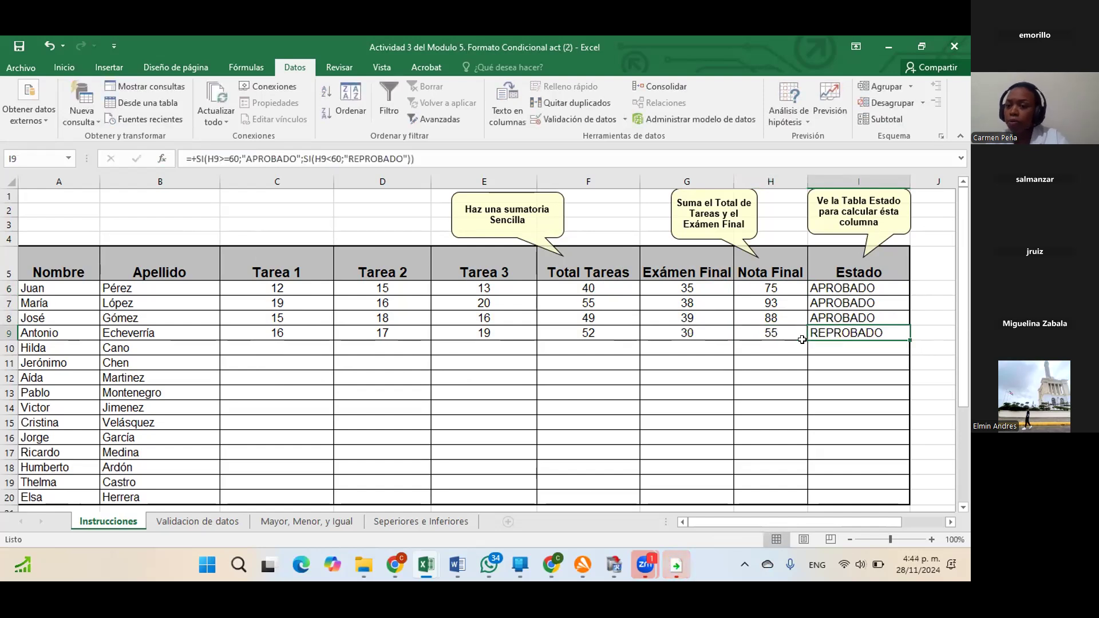
pyautogui.click(784, 307)
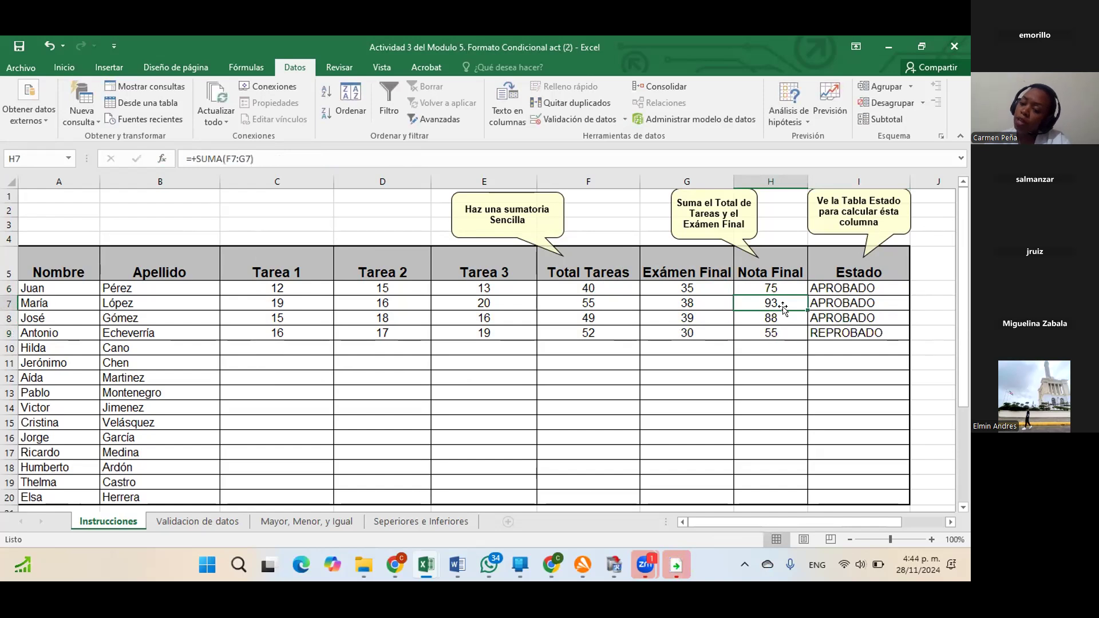
pyautogui.write('58')
pyautogui.press('Return')
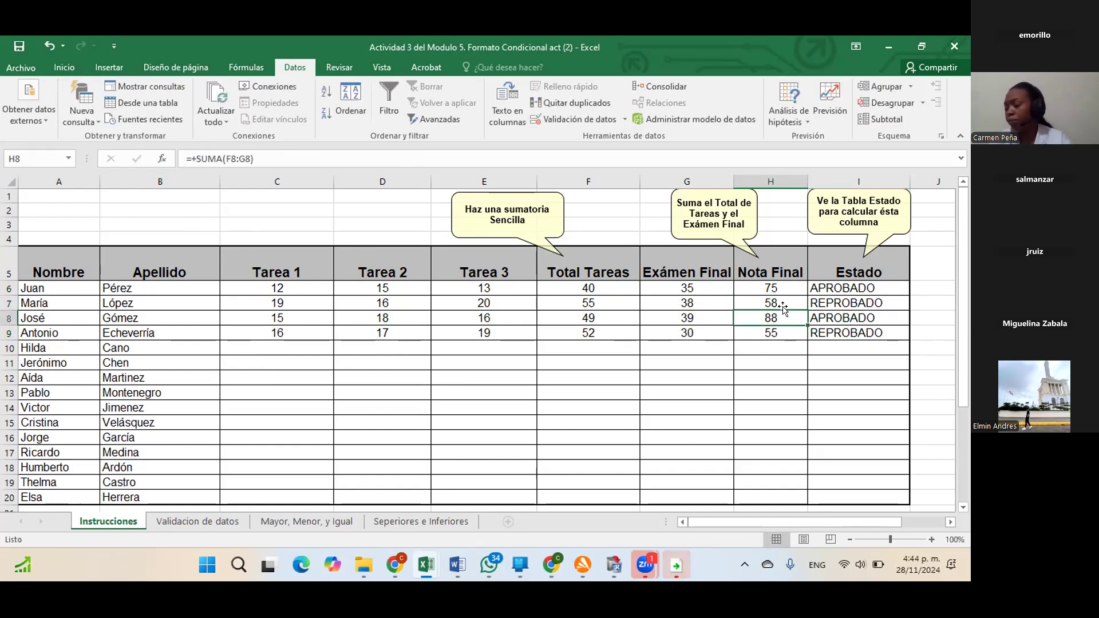
# - Examine the arguments of the Estado formula in I6, including the nested SI used as the value if false
pyautogui.click(768, 374)
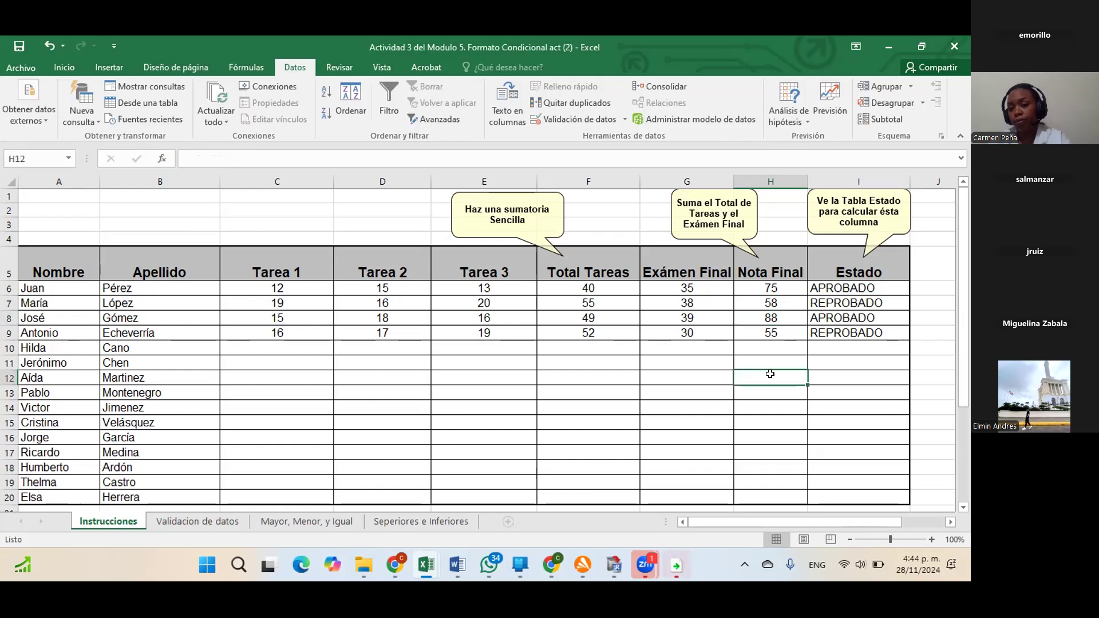
pyautogui.click(835, 287)
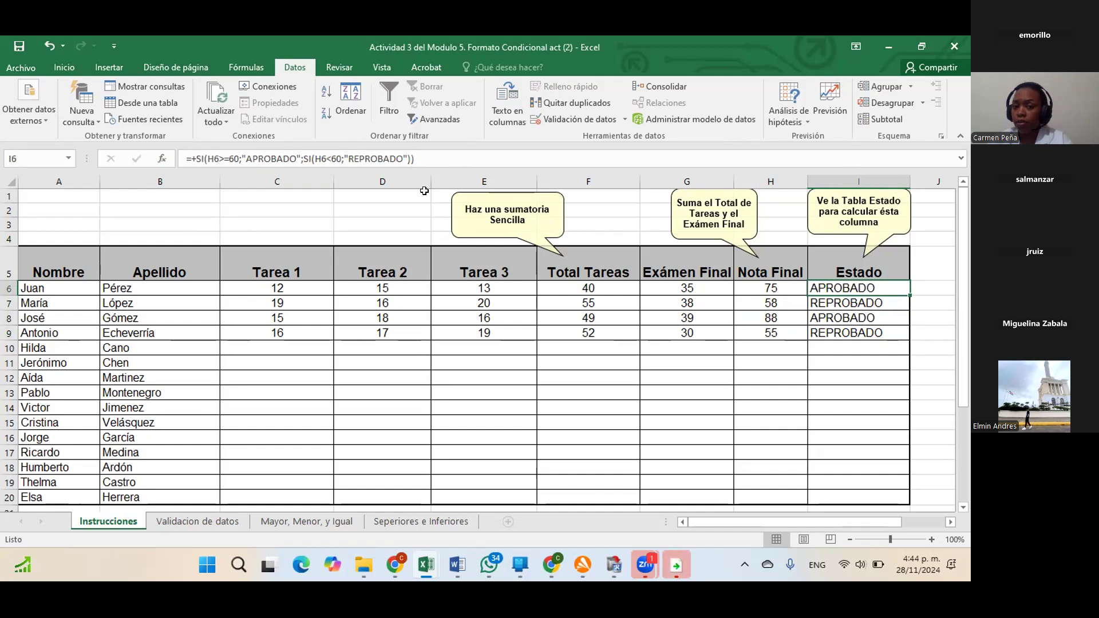
pyautogui.click(165, 159)
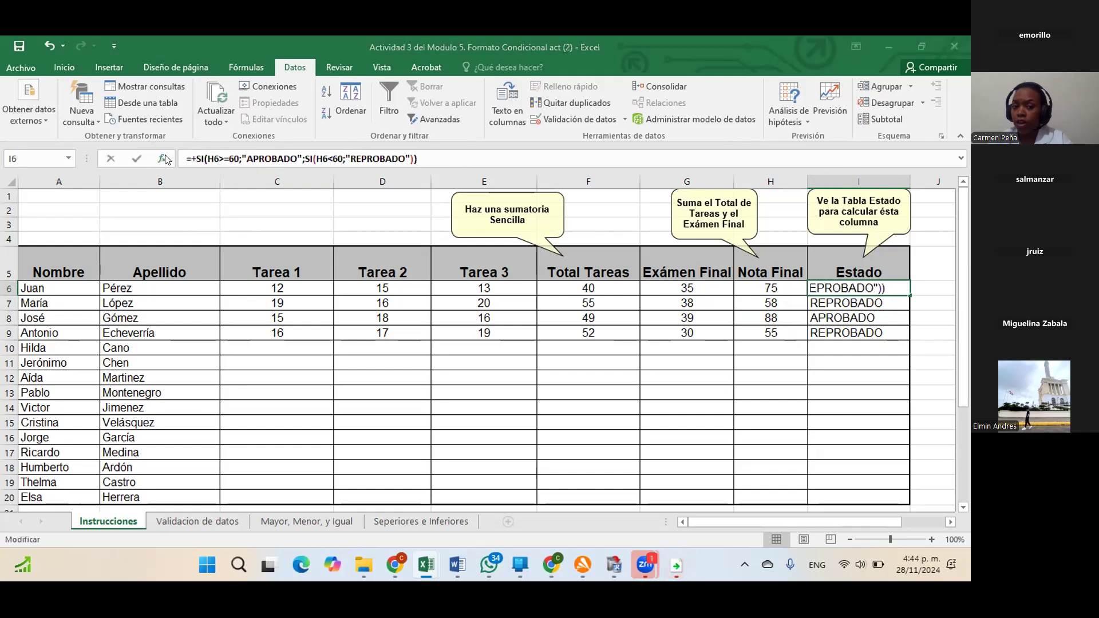
pyautogui.moveTo(392, 84); pyautogui.dragTo(312, 103)
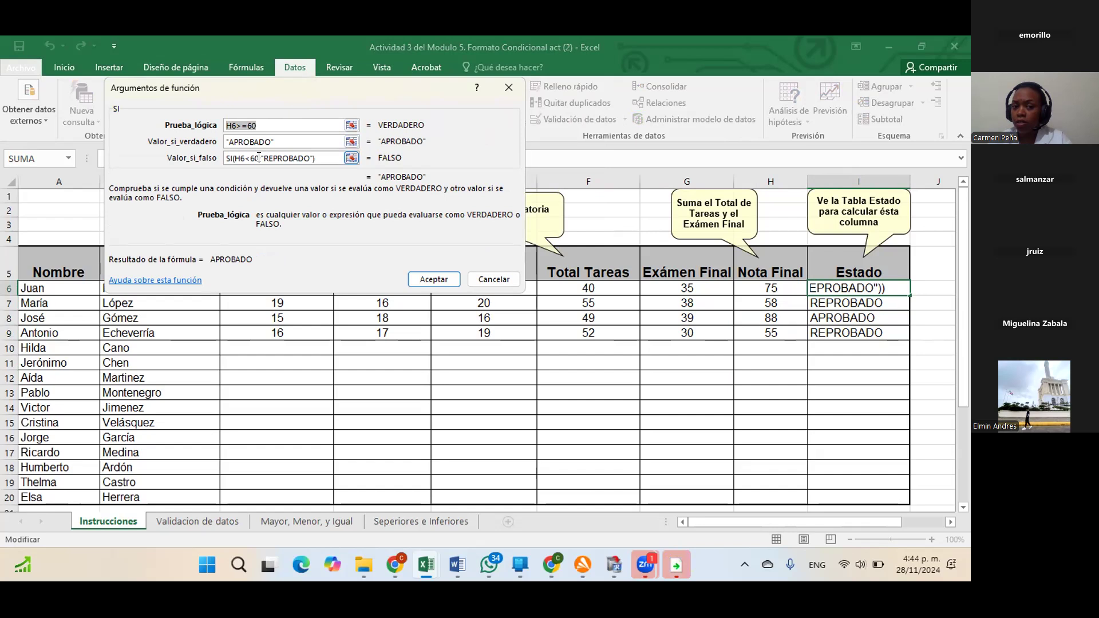
pyautogui.click(319, 158)
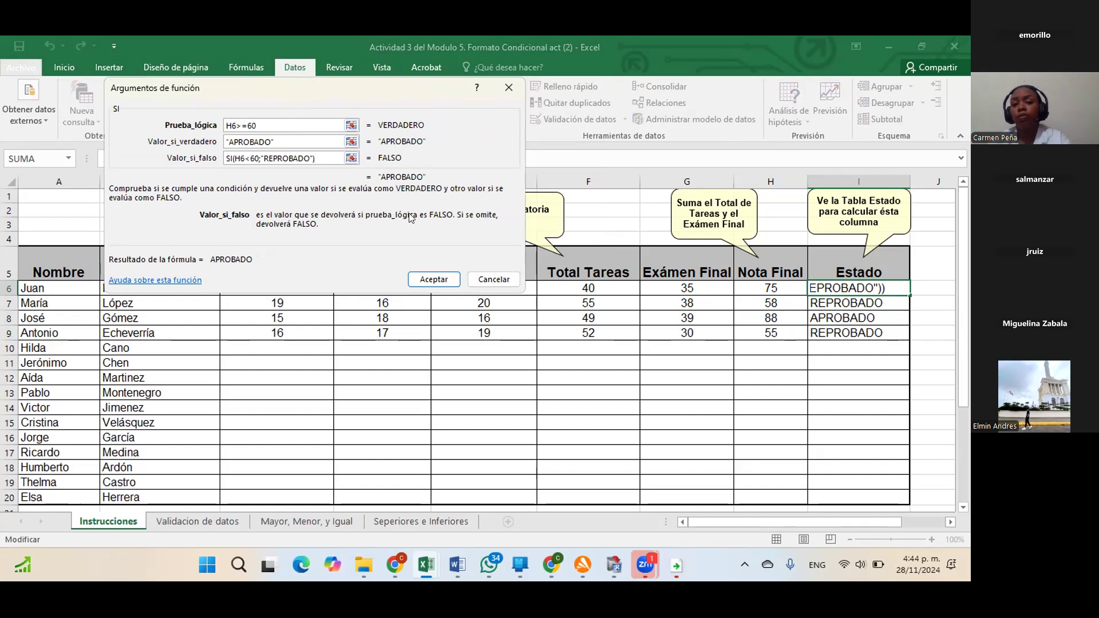
pyautogui.click(434, 280)
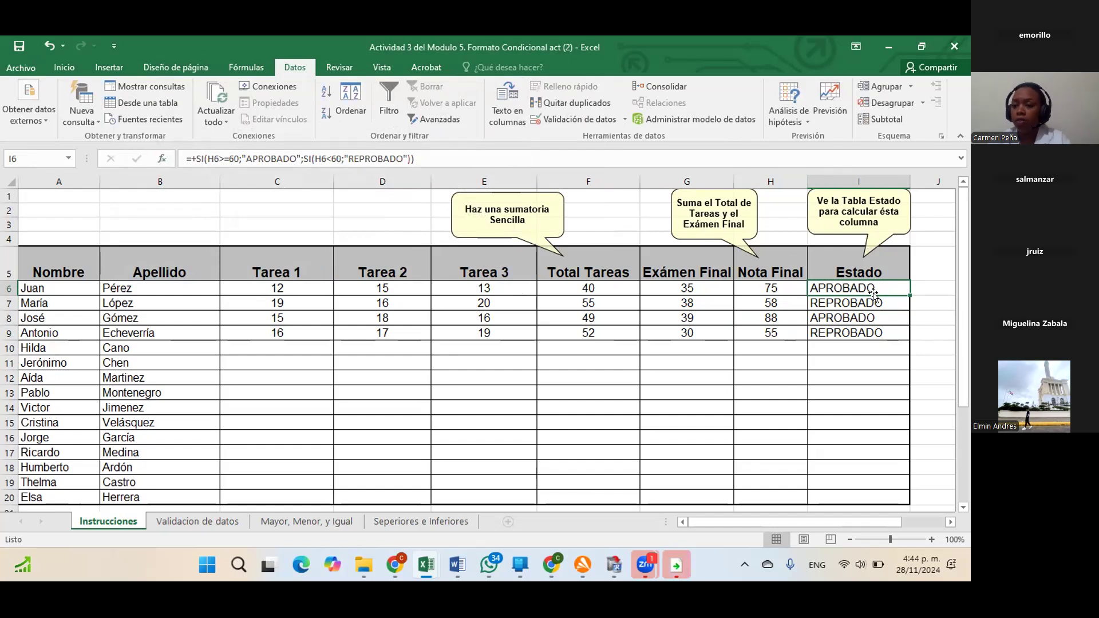
pyautogui.click(931, 293)
pyautogui.write('+')
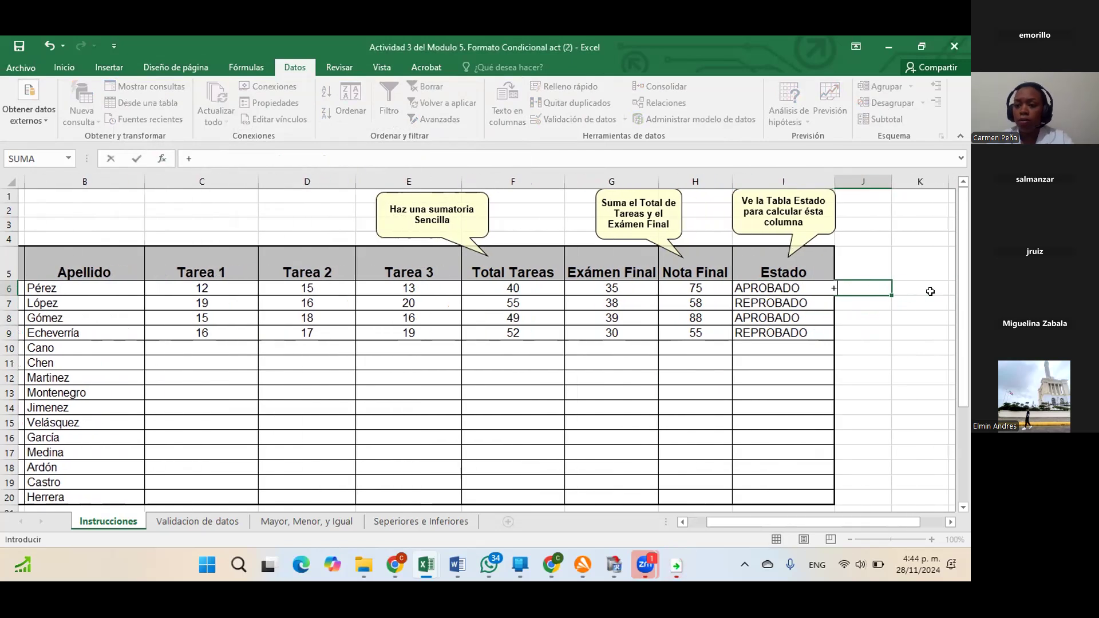
pyautogui.write('SI')
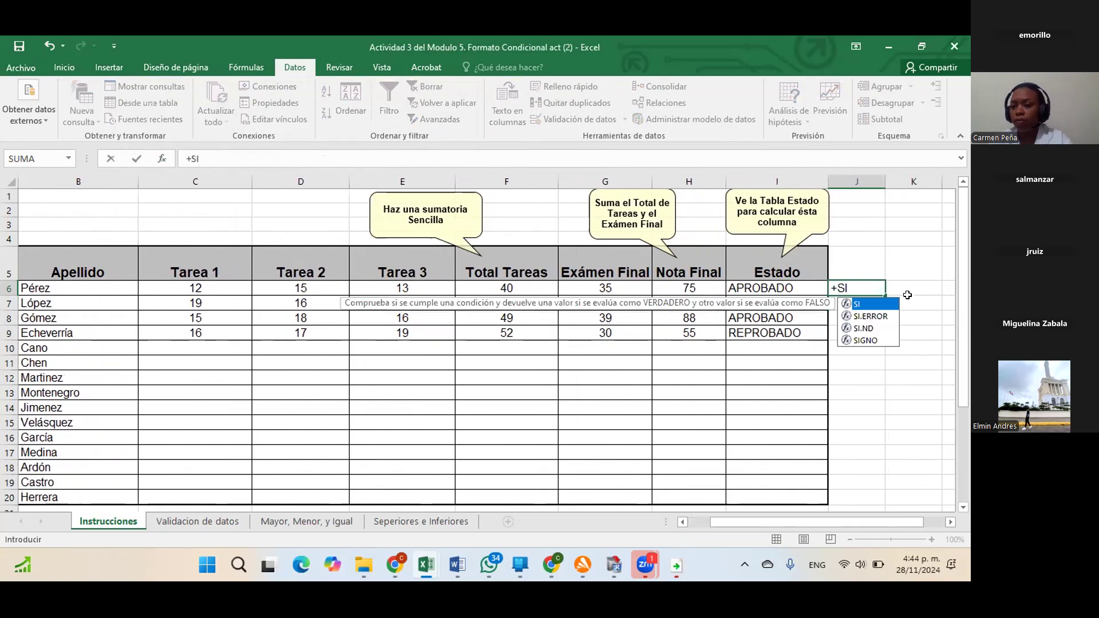
pyautogui.doubleClick(879, 306)
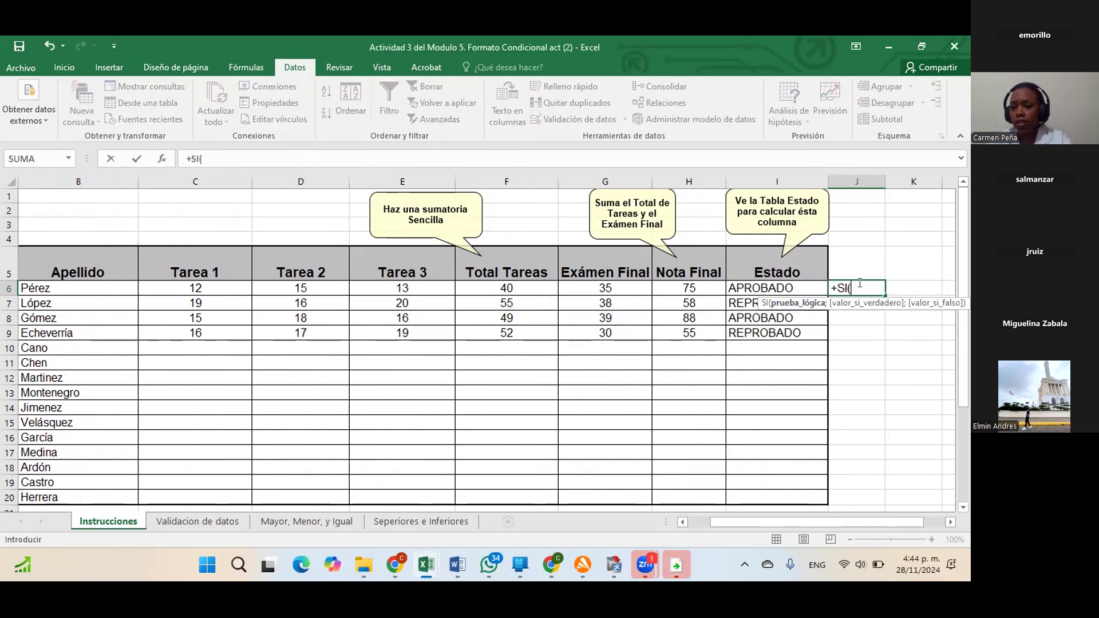
pyautogui.click(159, 160)
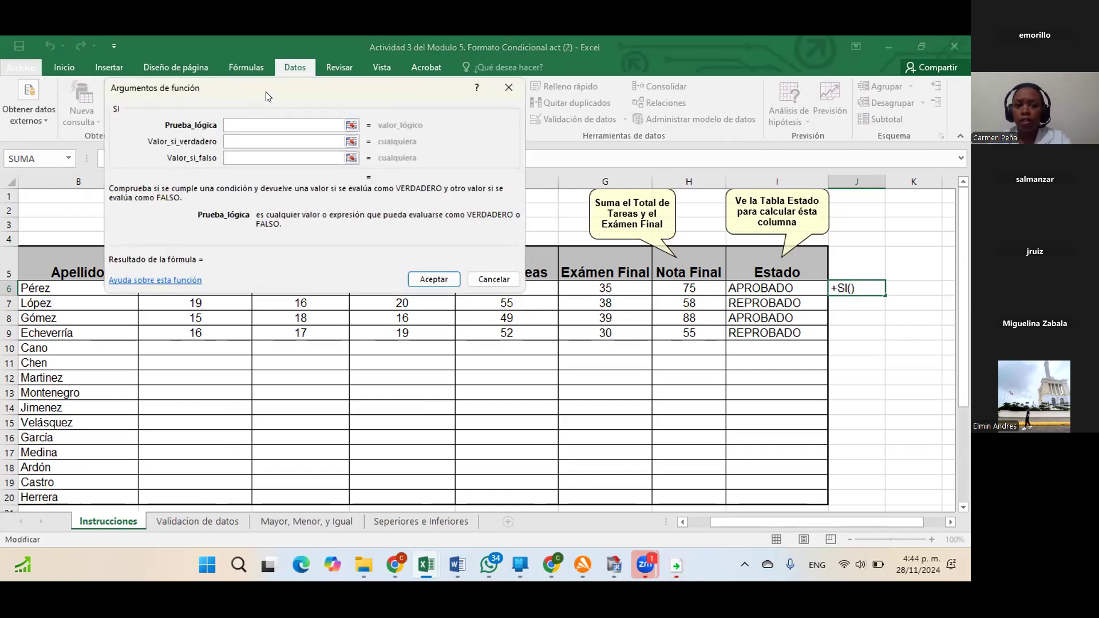
pyautogui.moveTo(307, 86); pyautogui.dragTo(342, 75)
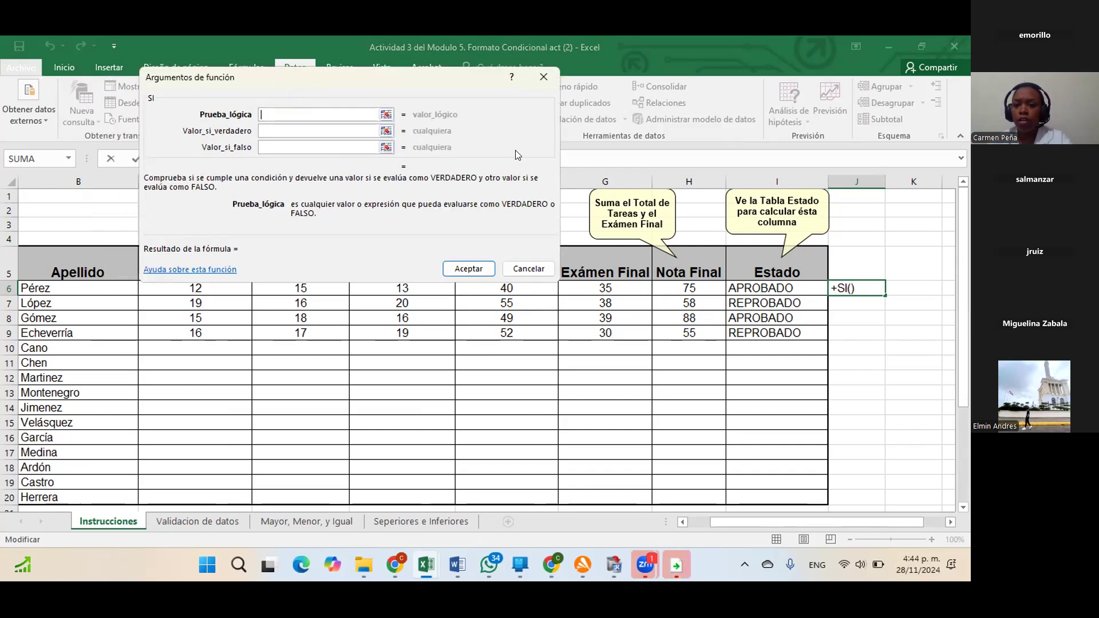
pyautogui.click(701, 298)
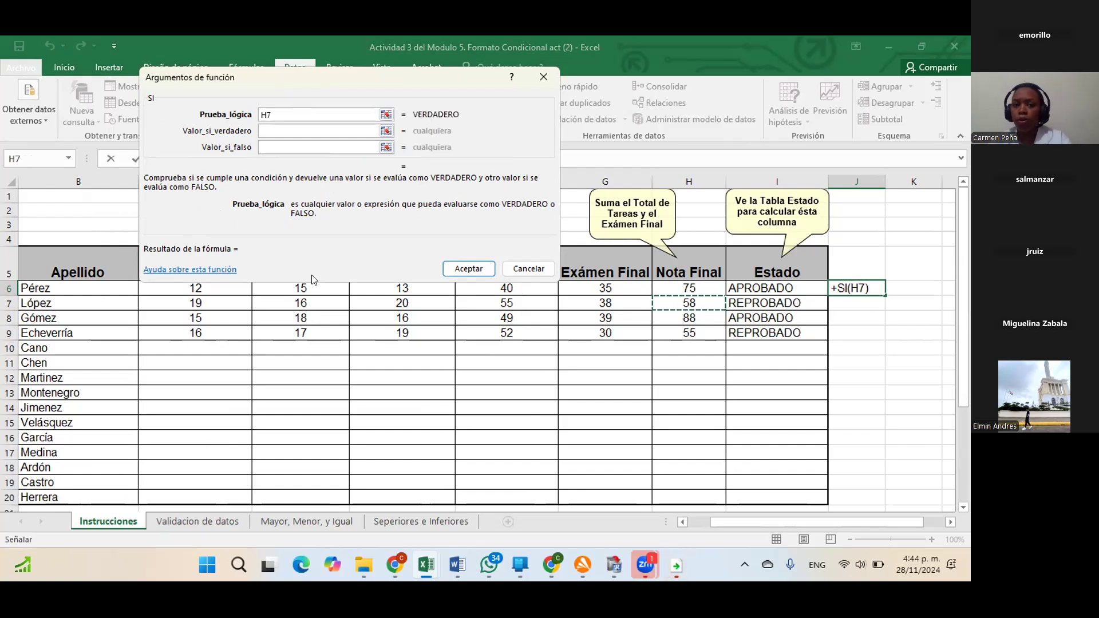
pyautogui.click(317, 128)
pyautogui.click(317, 130)
pyautogui.click(544, 77)
# - Review how the logical test and the true and false values are set up in the I6 SI formula
pyautogui.click(774, 288)
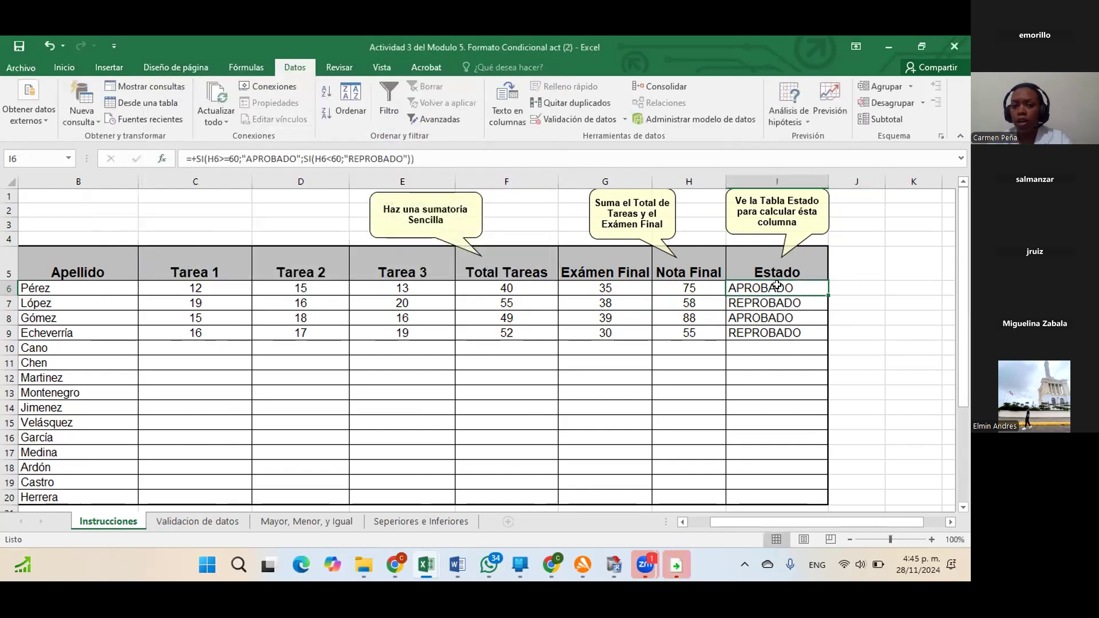
pyautogui.click(162, 159)
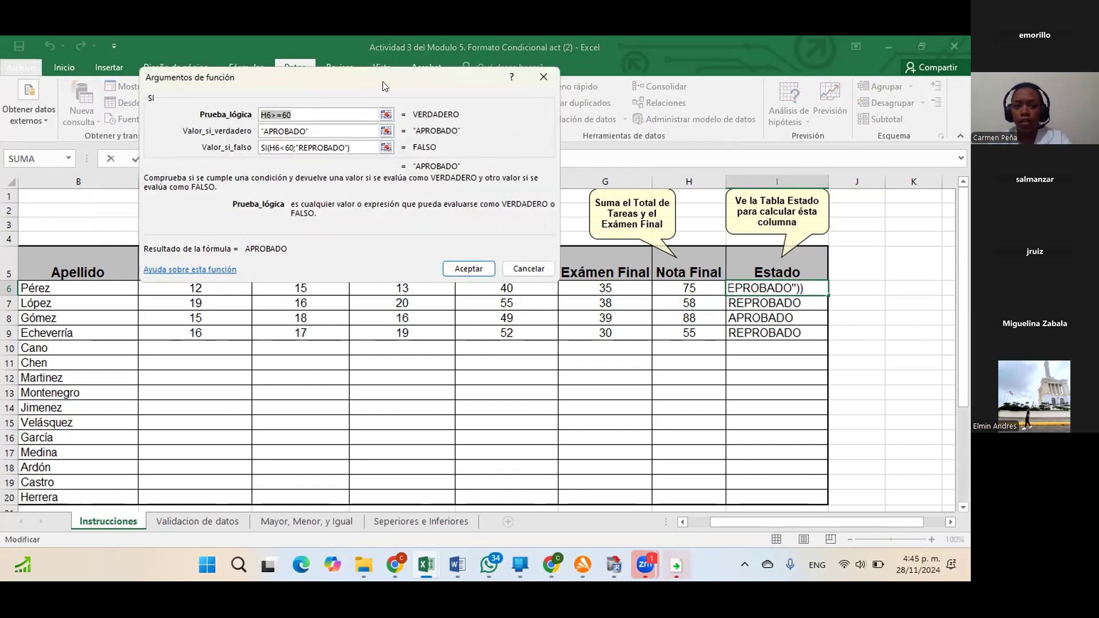
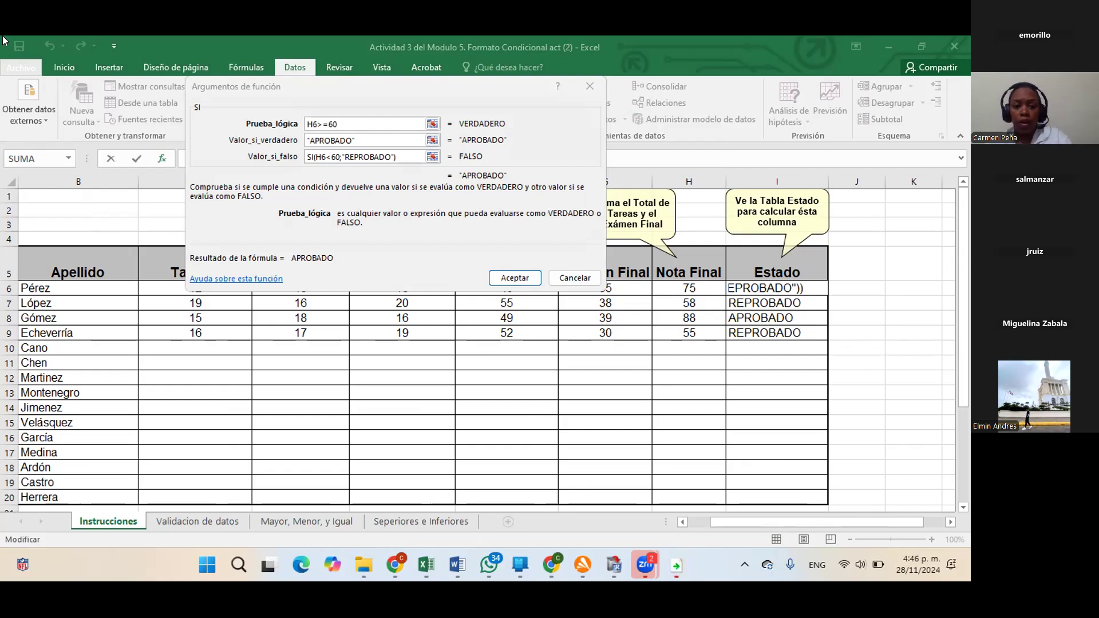
pyautogui.click(589, 86)
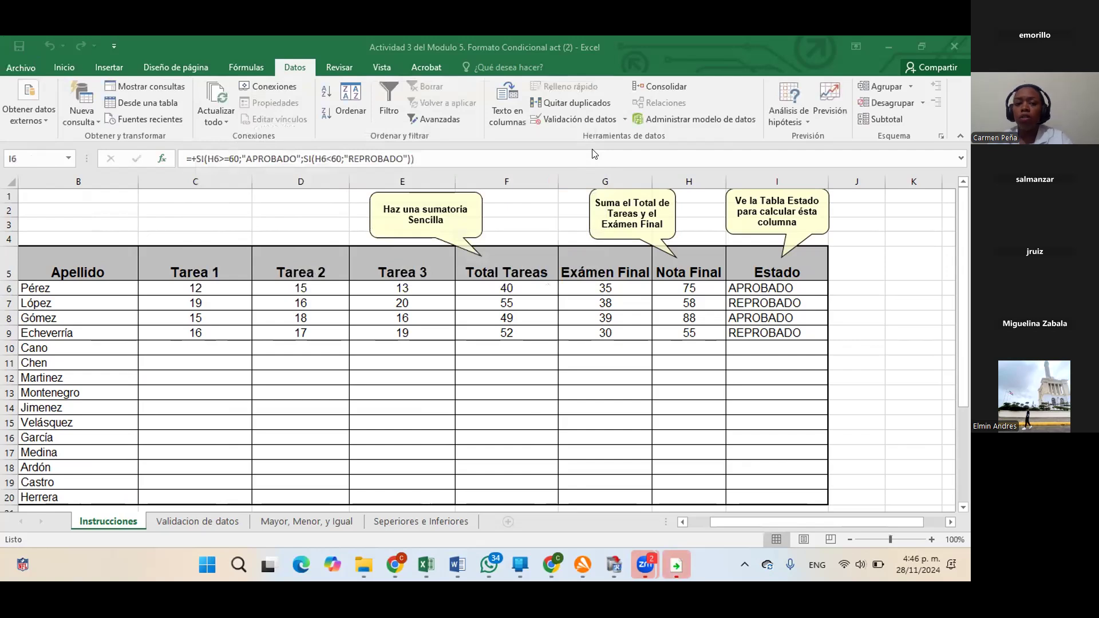
# - Read the validation instructions for the task, total, exam and final grade columns on the Validacion de datos sheet
pyautogui.click(197, 522)
pyautogui.click(166, 213)
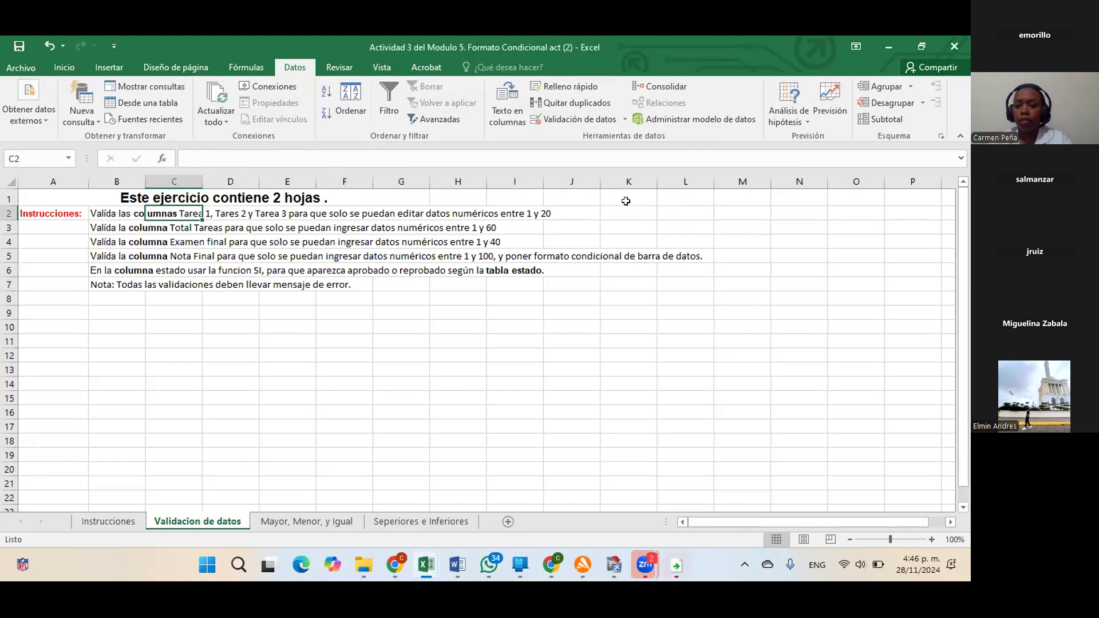
pyautogui.click(532, 215)
pyautogui.moveTo(118, 228); pyautogui.dragTo(238, 228)
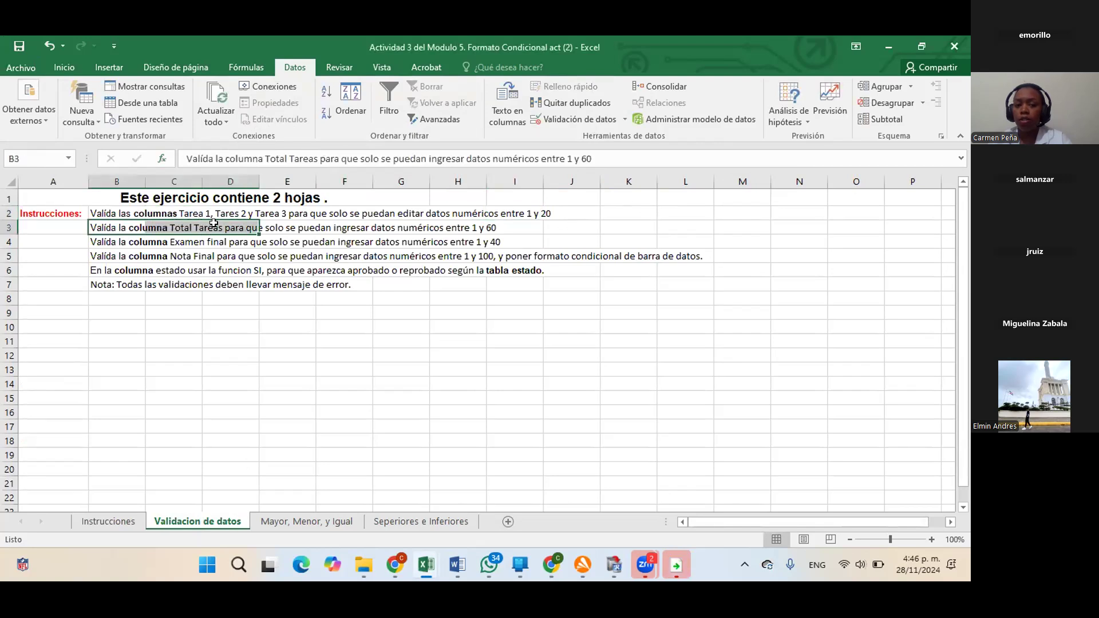
pyautogui.click(151, 375)
pyautogui.click(189, 215)
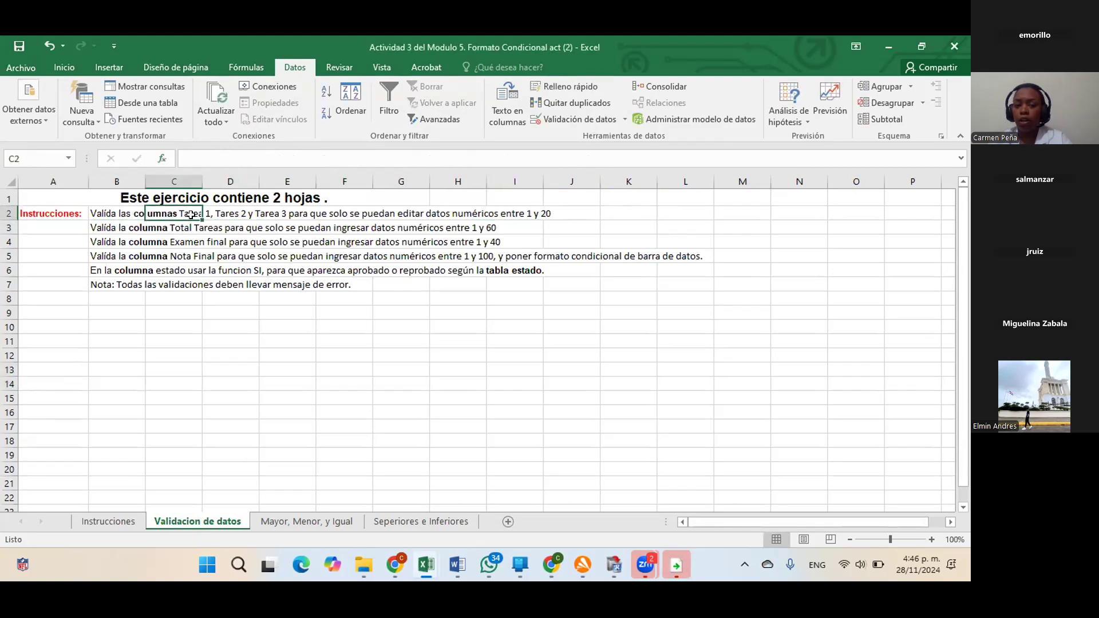
pyautogui.press('Down')
pyautogui.press('Down')
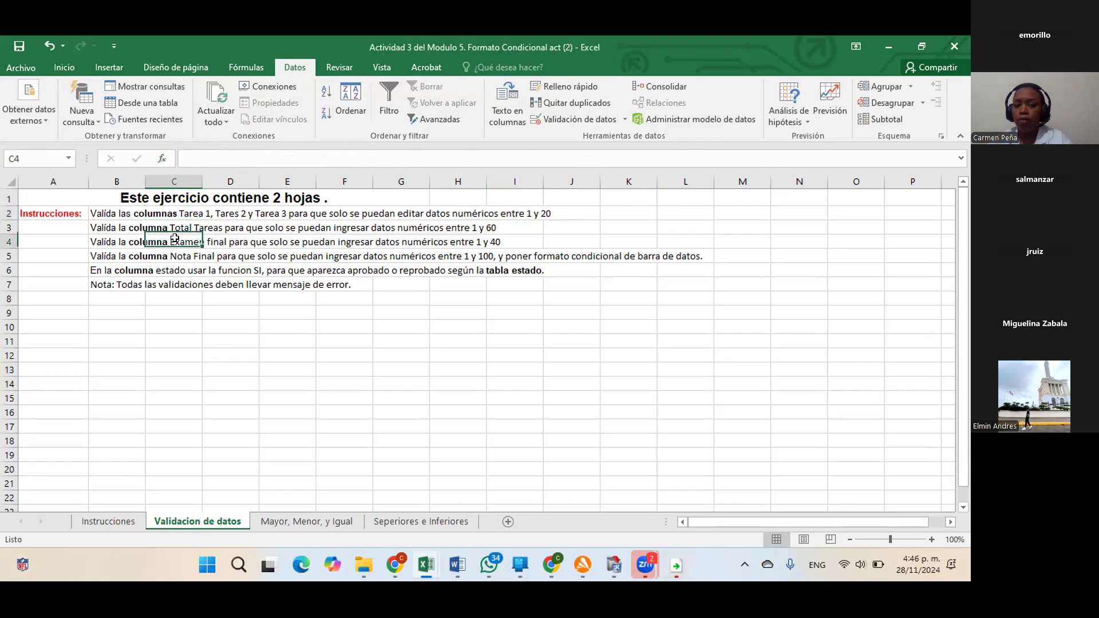
pyautogui.click(188, 231)
pyautogui.click(193, 252)
# - Return to the Instrucciones sheet and review the Tarea, Total Tareas, Exámen Final and Nota Final columns and their formulas
pyautogui.click(109, 521)
pyautogui.click(596, 304)
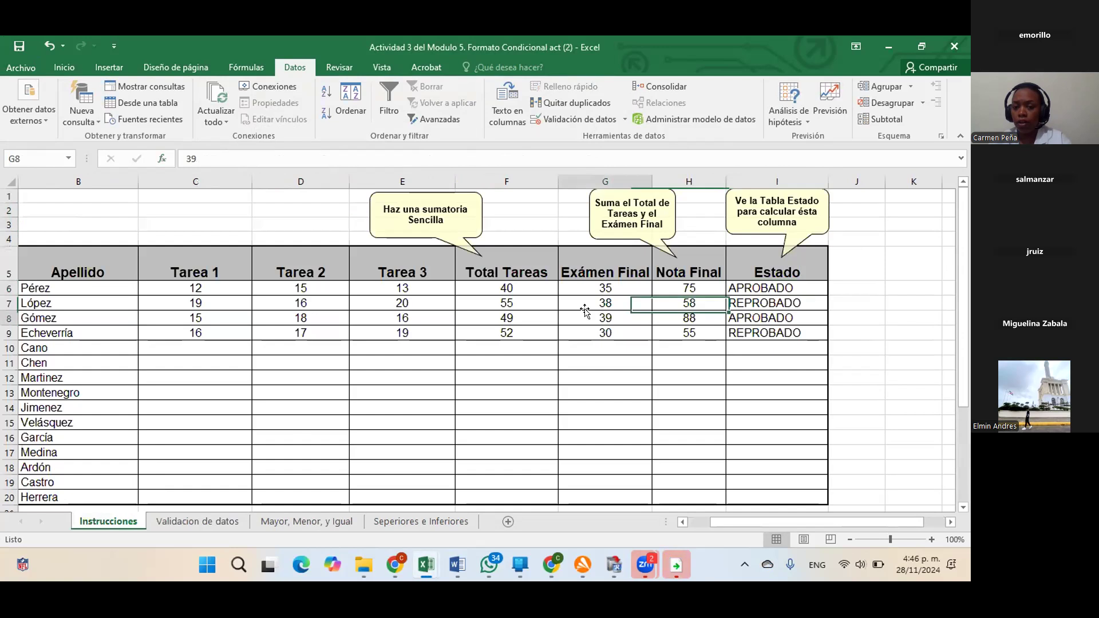
pyautogui.moveTo(222, 299); pyautogui.dragTo(441, 407)
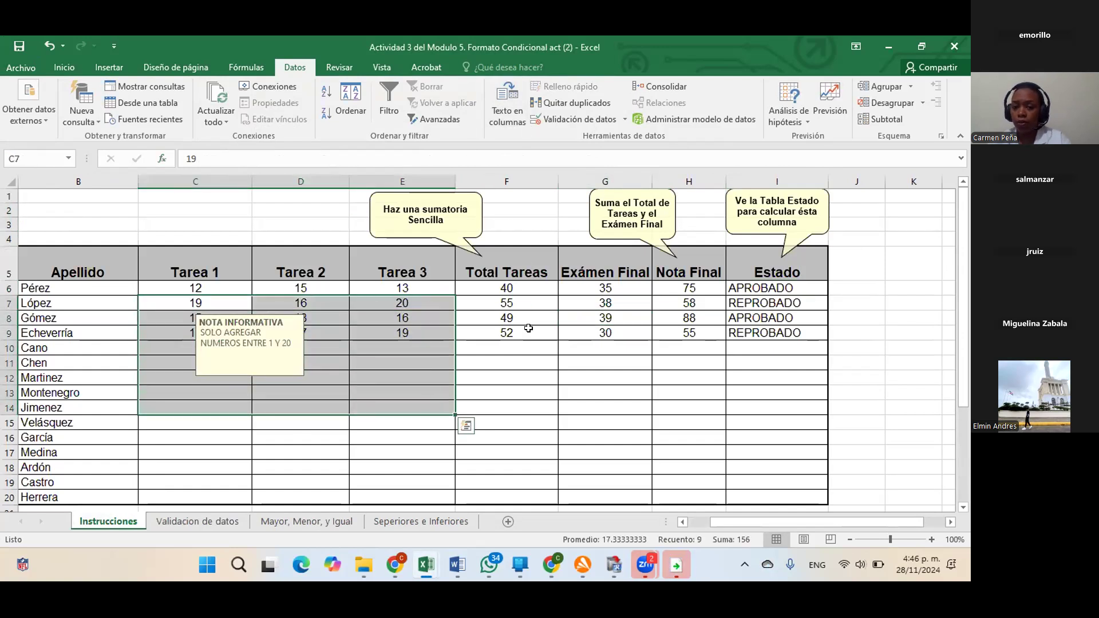
pyautogui.moveTo(578, 292); pyautogui.dragTo(595, 303)
pyautogui.click(681, 285)
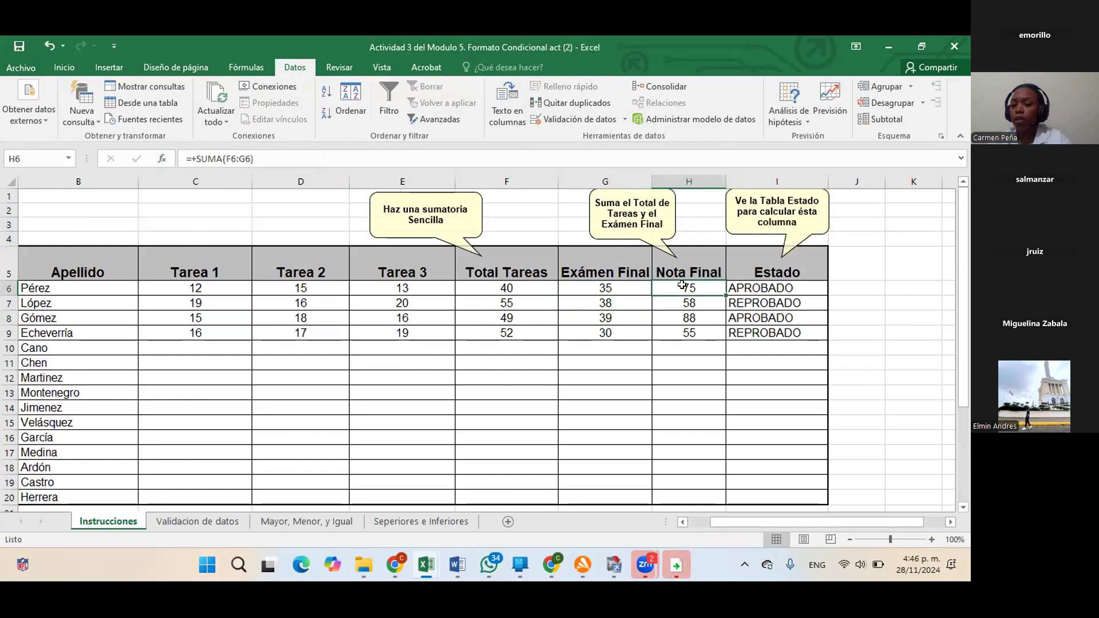
pyautogui.click(529, 293)
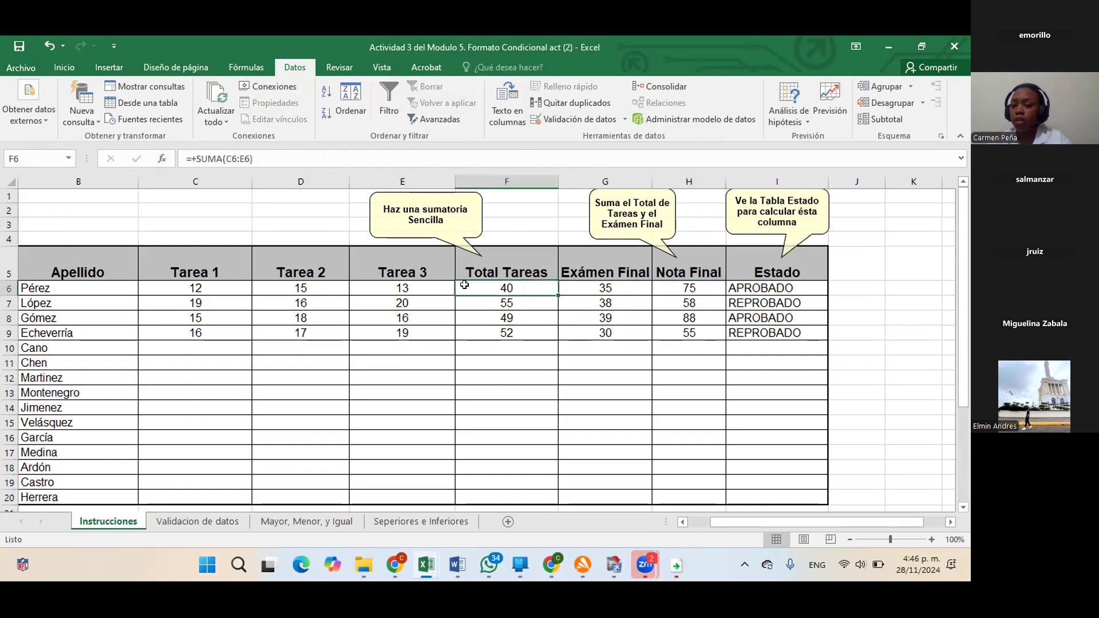
pyautogui.click(576, 283)
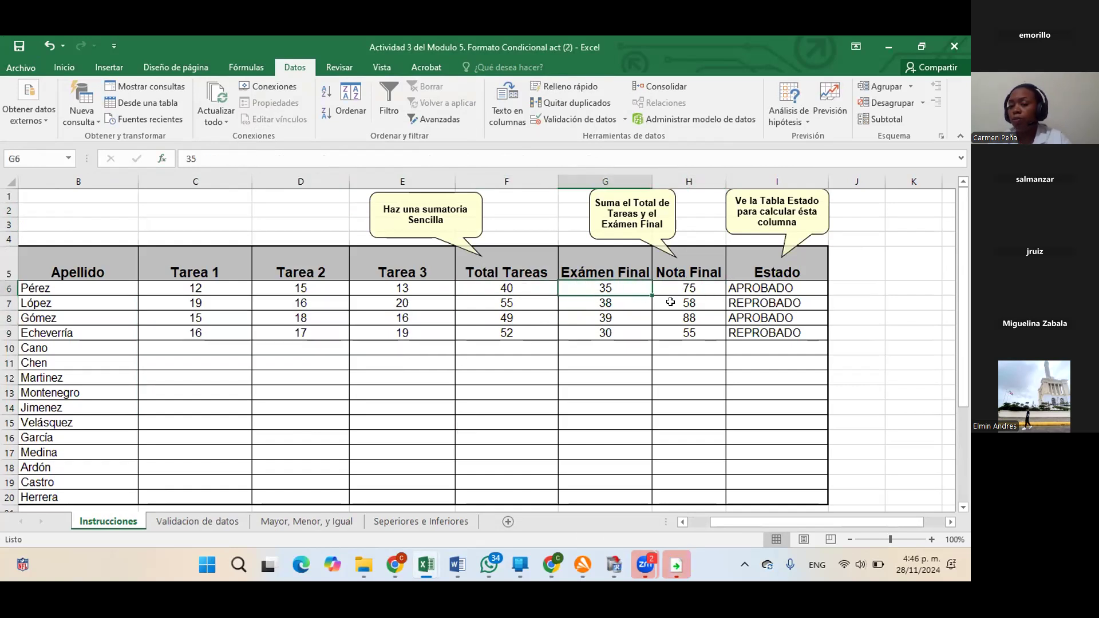
pyautogui.click(690, 285)
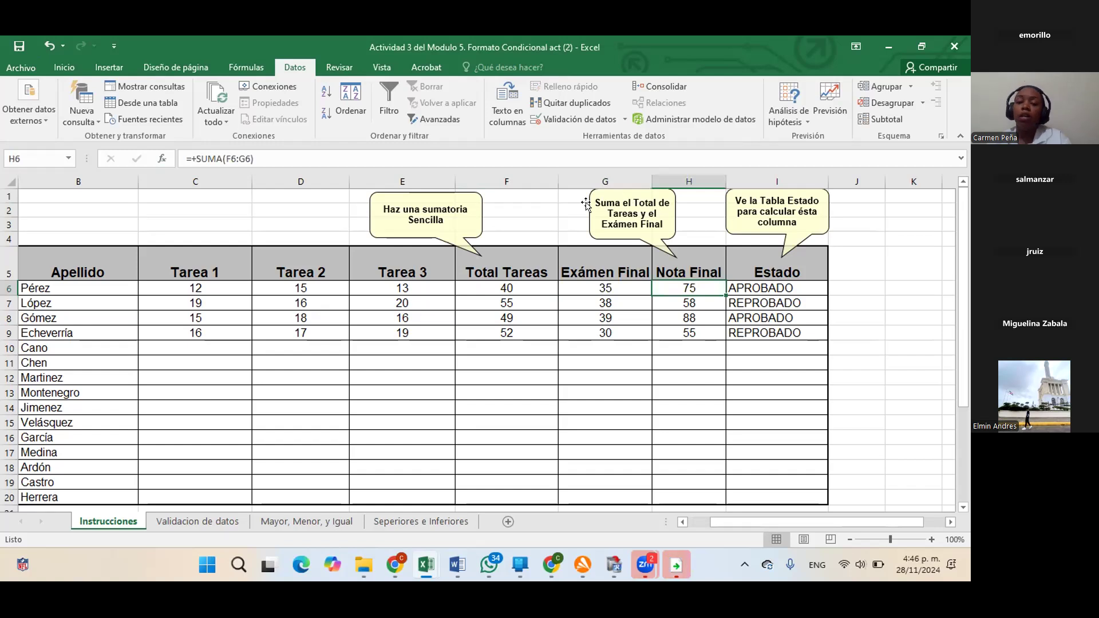
pyautogui.moveTo(531, 271); pyautogui.dragTo(600, 272)
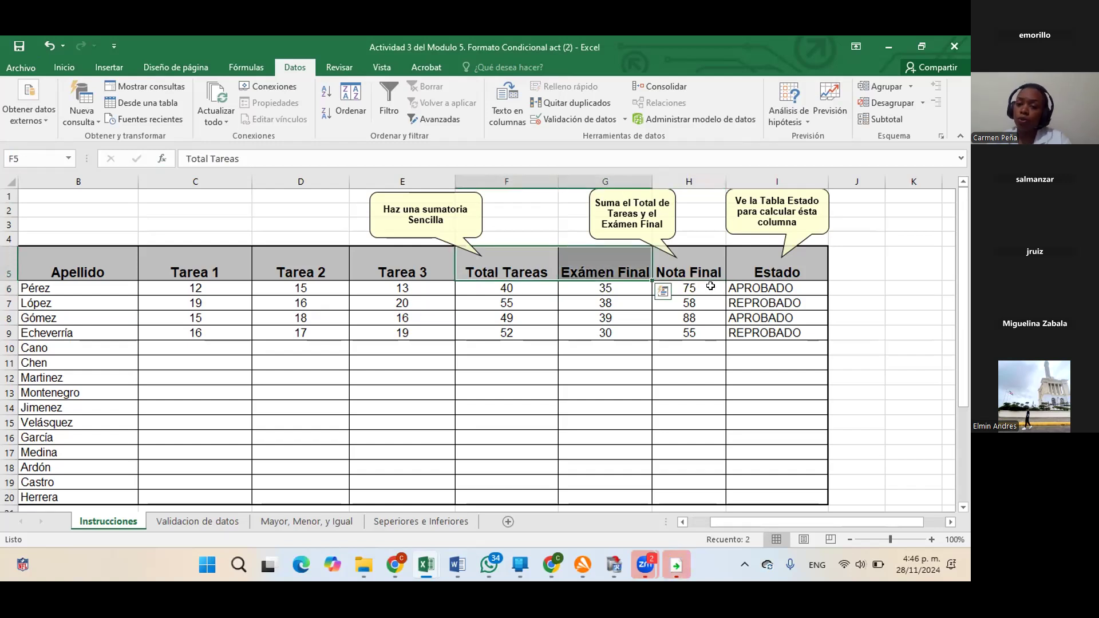
# - Check the Estado formula in I6 and the Estado reference table below the student list
pyautogui.click(770, 288)
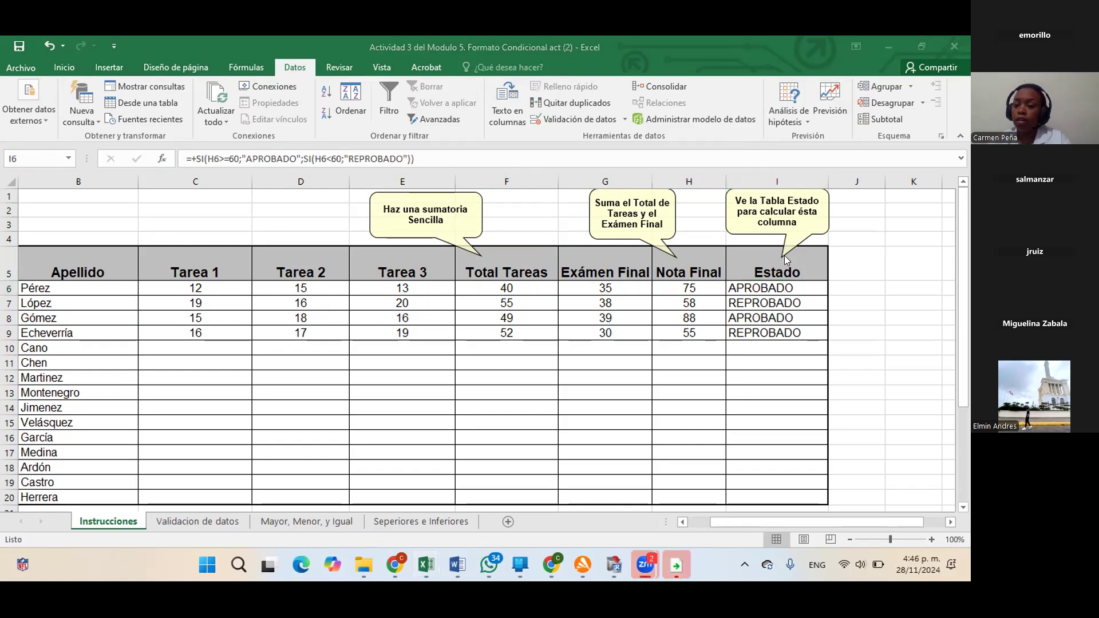
pyautogui.click(816, 283)
pyautogui.scroll(-1, 824, 312)
pyautogui.scroll(-3, 824, 312)
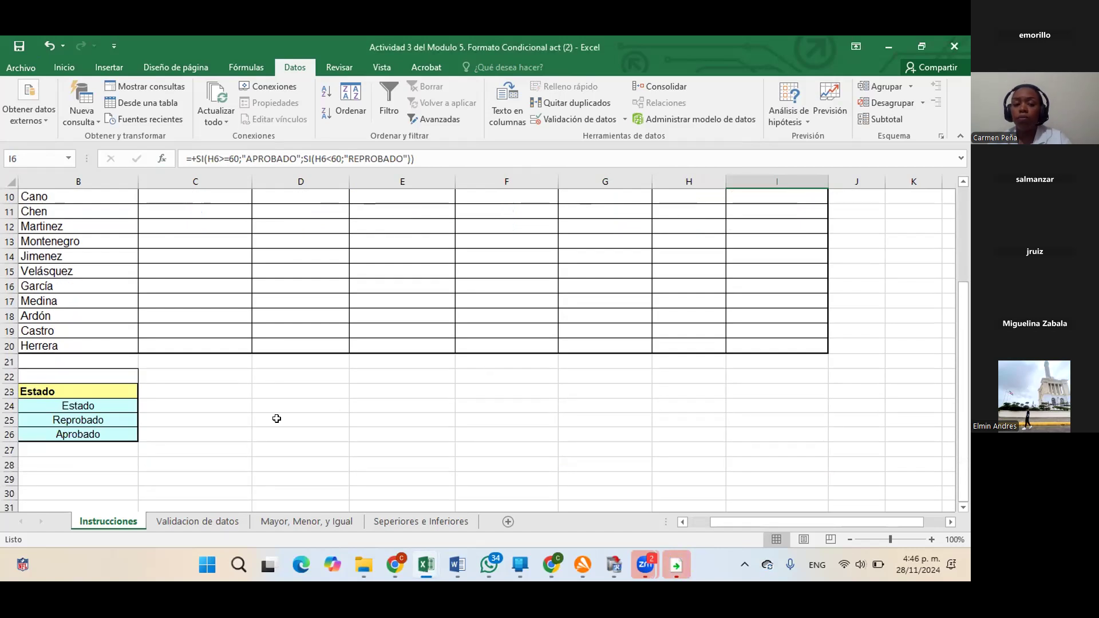
# - Open the Mayor, Menor, y Igual sheet and show all salary columns beside the cell highlighting rule instructions
pyautogui.click(215, 520)
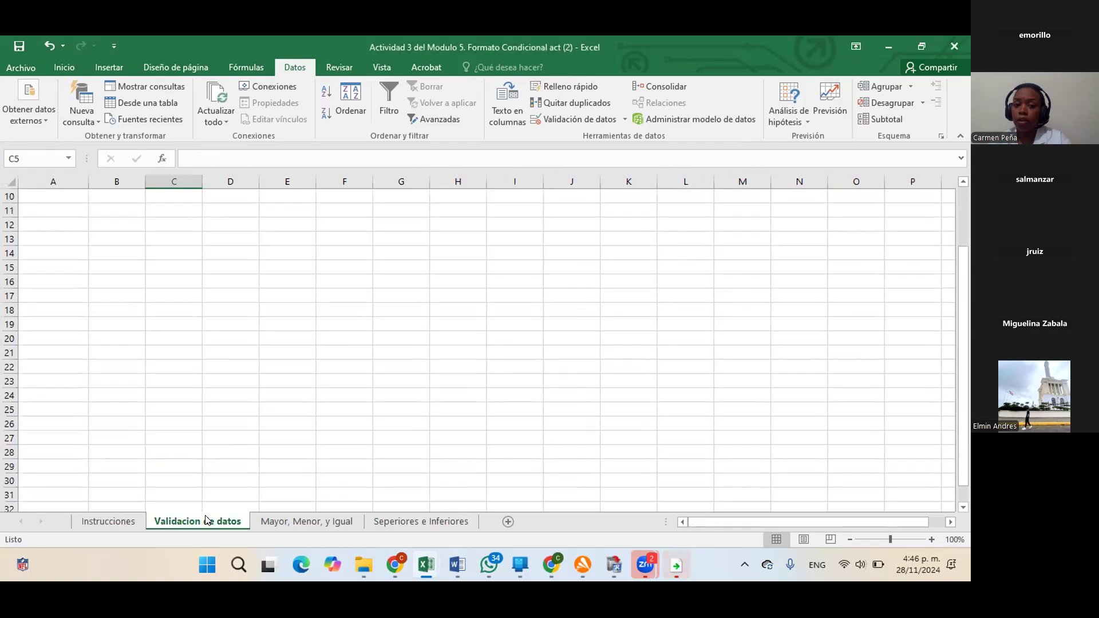
pyautogui.click(304, 520)
pyautogui.click(641, 341)
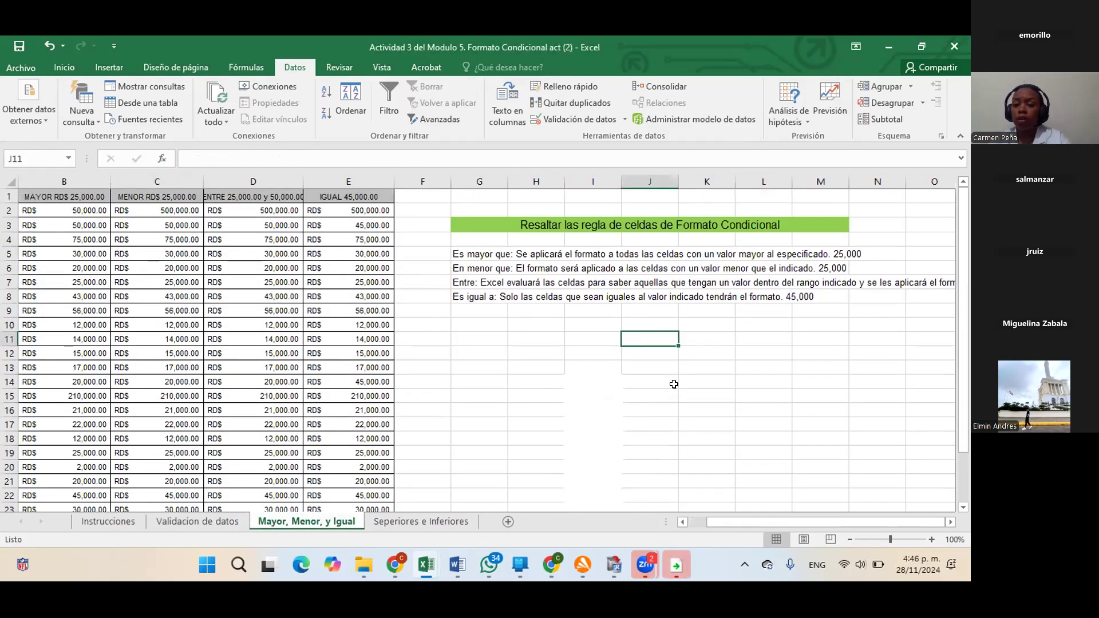
pyautogui.moveTo(769, 520); pyautogui.dragTo(708, 514)
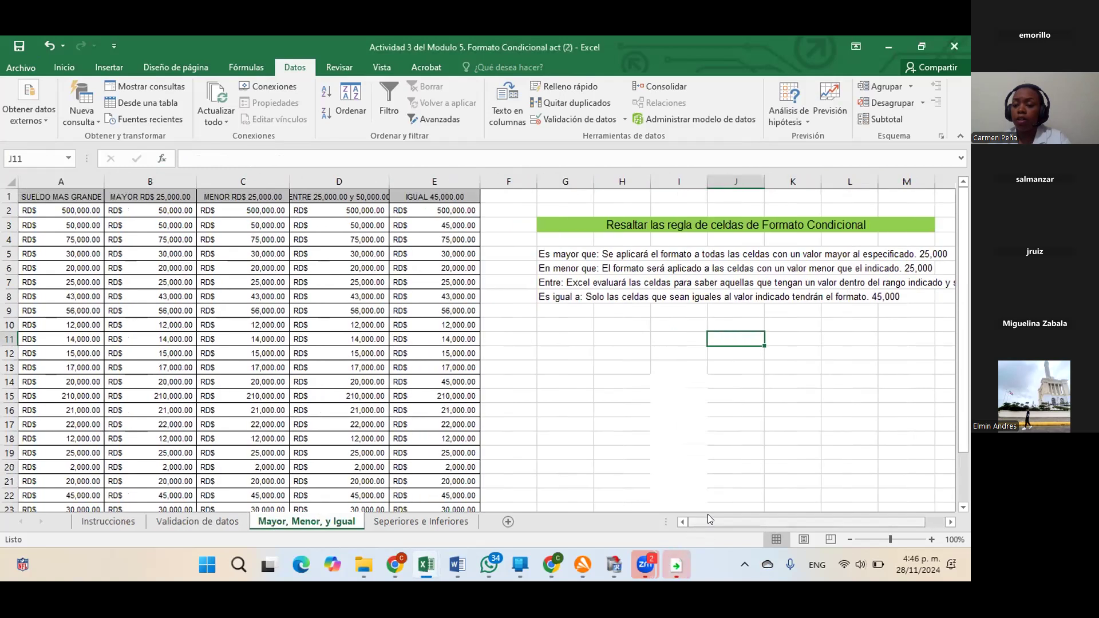
pyautogui.click(664, 381)
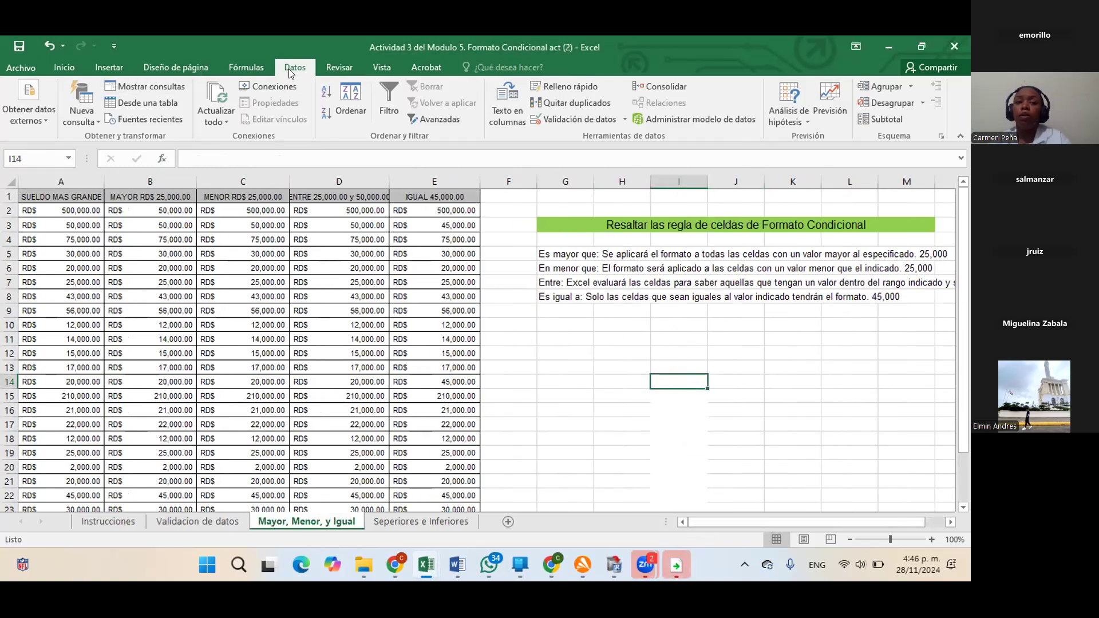
# - Review the available conditional formatting rule types and the salary columns from SUELDO MAS GRANDE to IGUAL 45,000.00
pyautogui.click(71, 65)
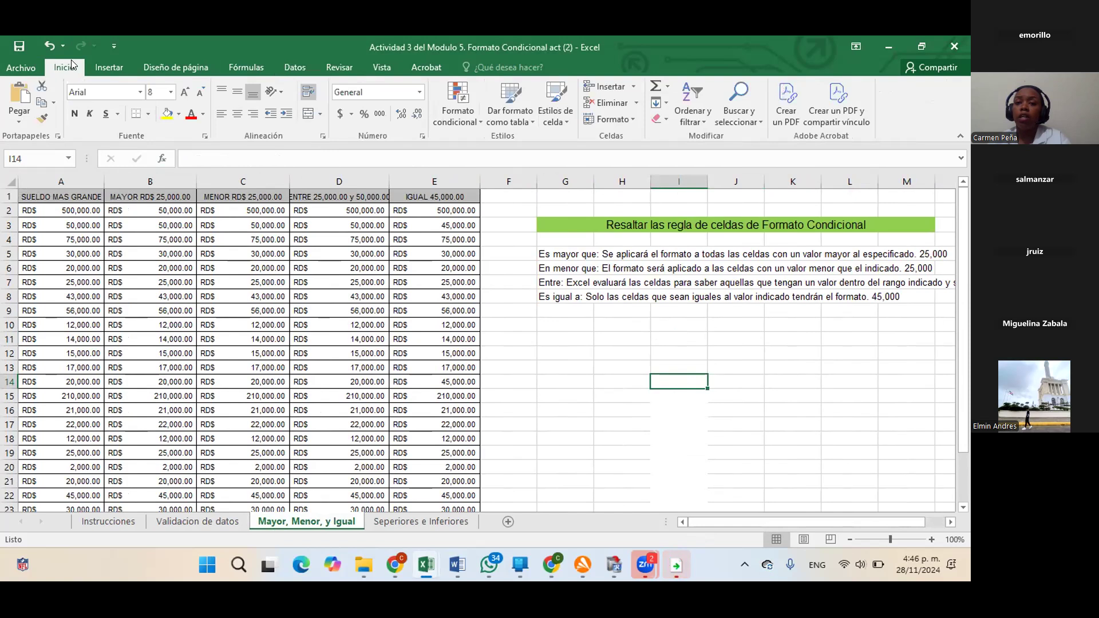
pyautogui.click(457, 110)
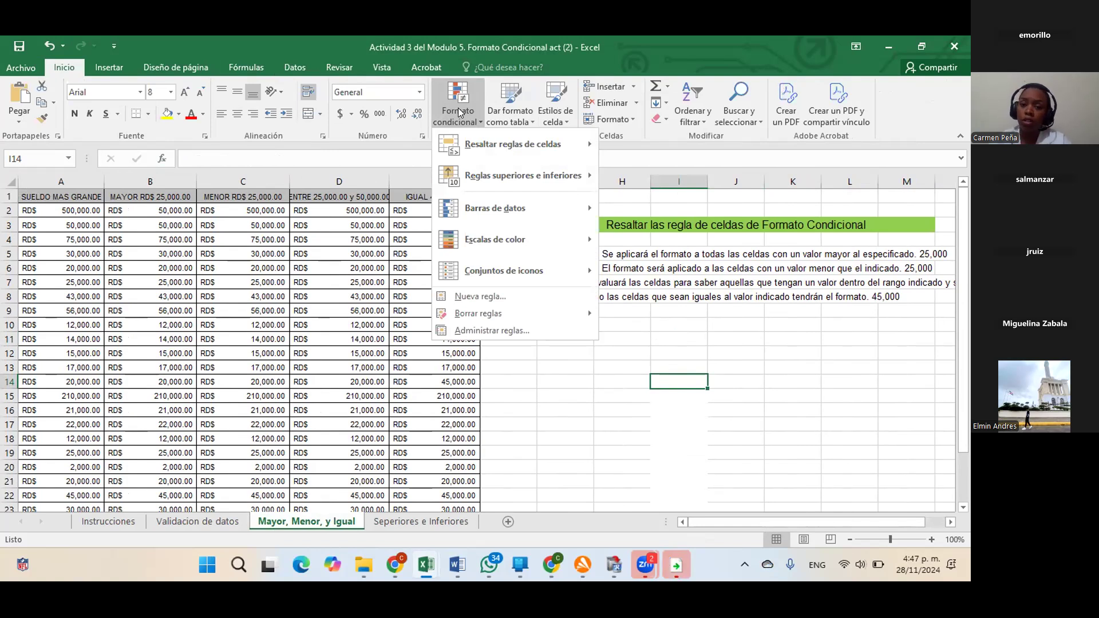
pyautogui.moveTo(548, 179)
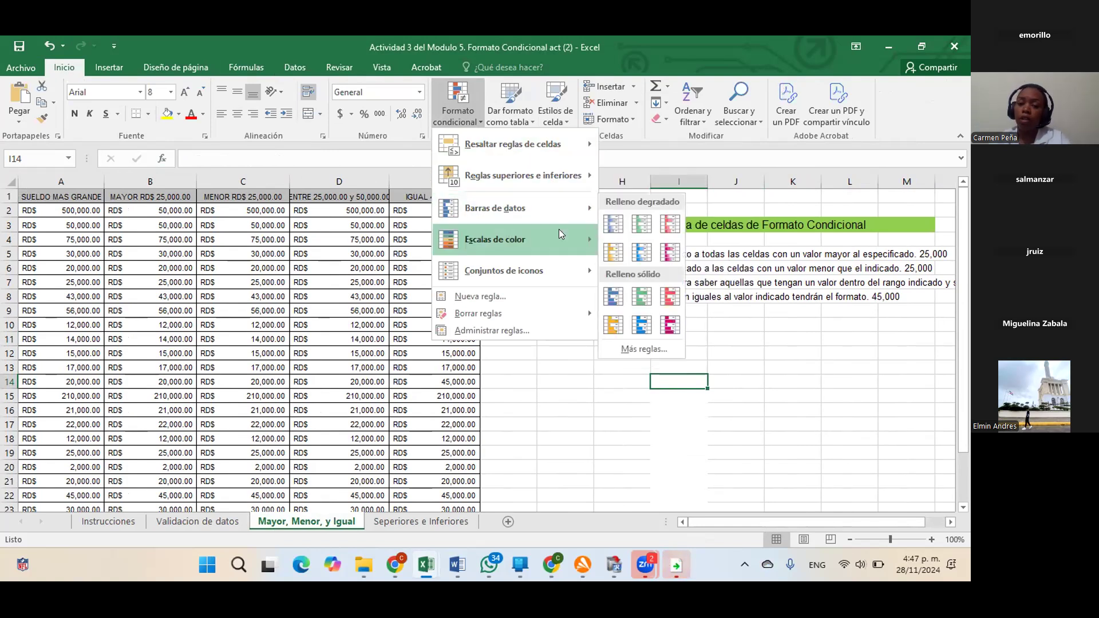
pyautogui.moveTo(553, 279)
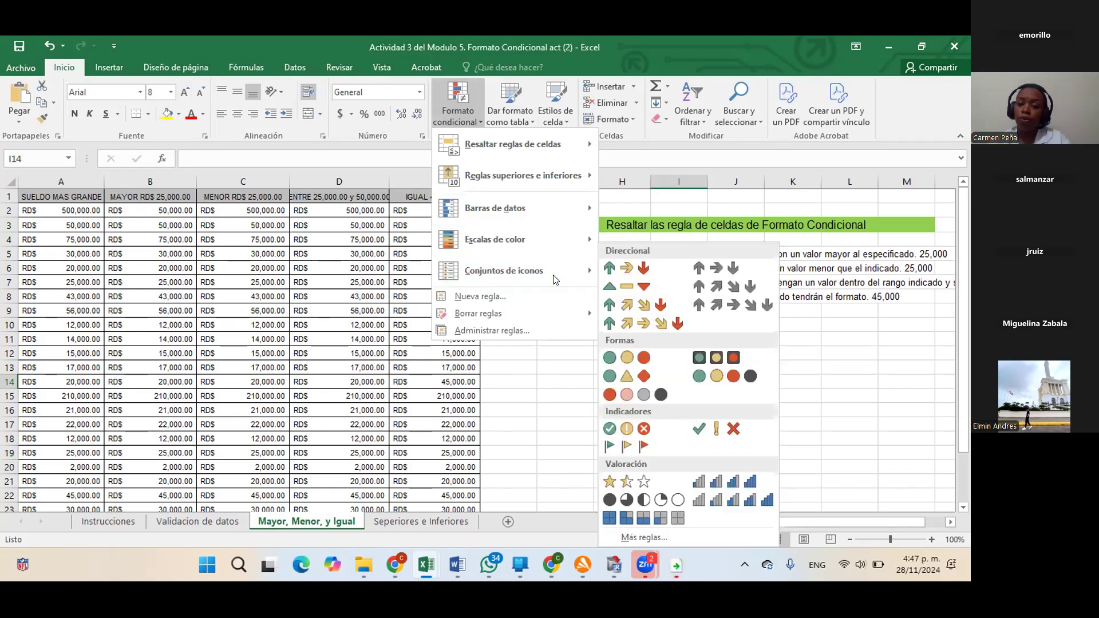
pyautogui.click(645, 557)
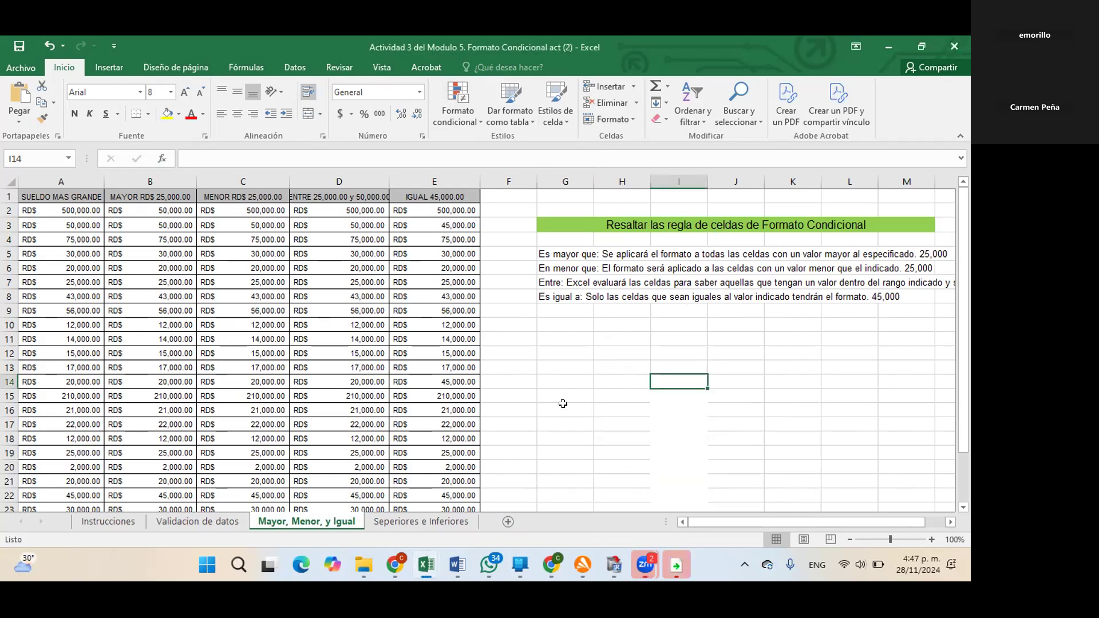
pyautogui.click(61, 181)
pyautogui.click(140, 179)
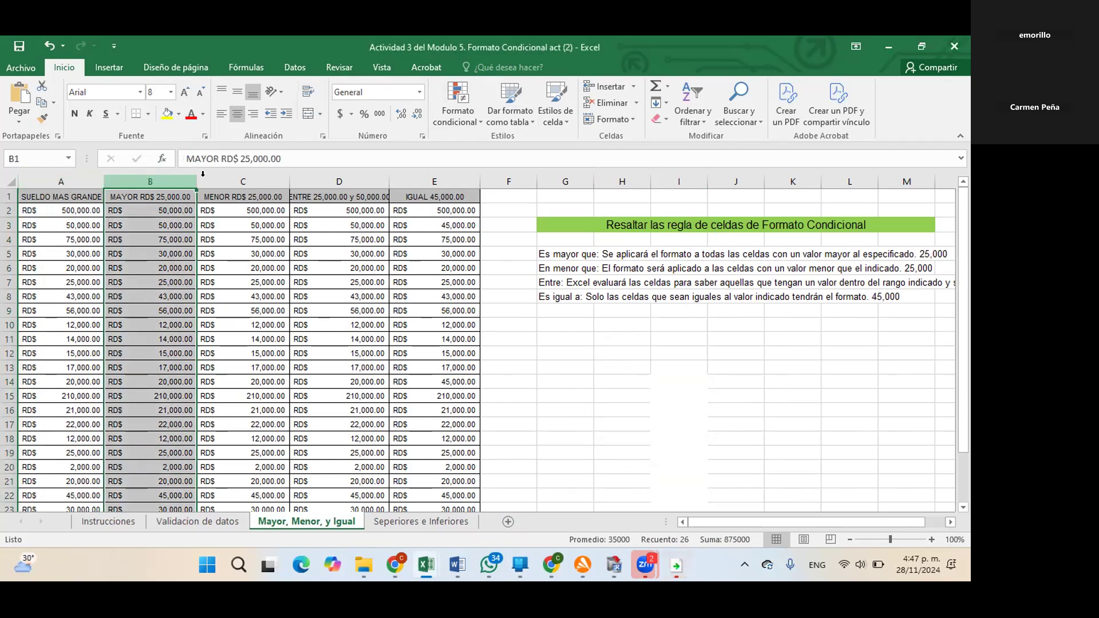
pyautogui.click(77, 191)
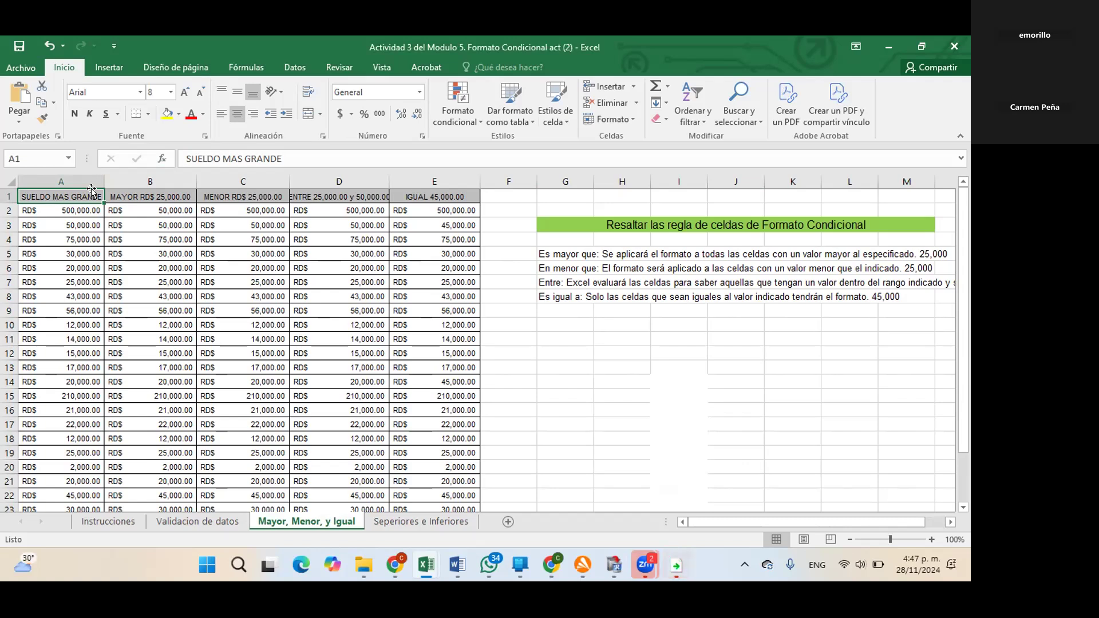
pyautogui.click(440, 339)
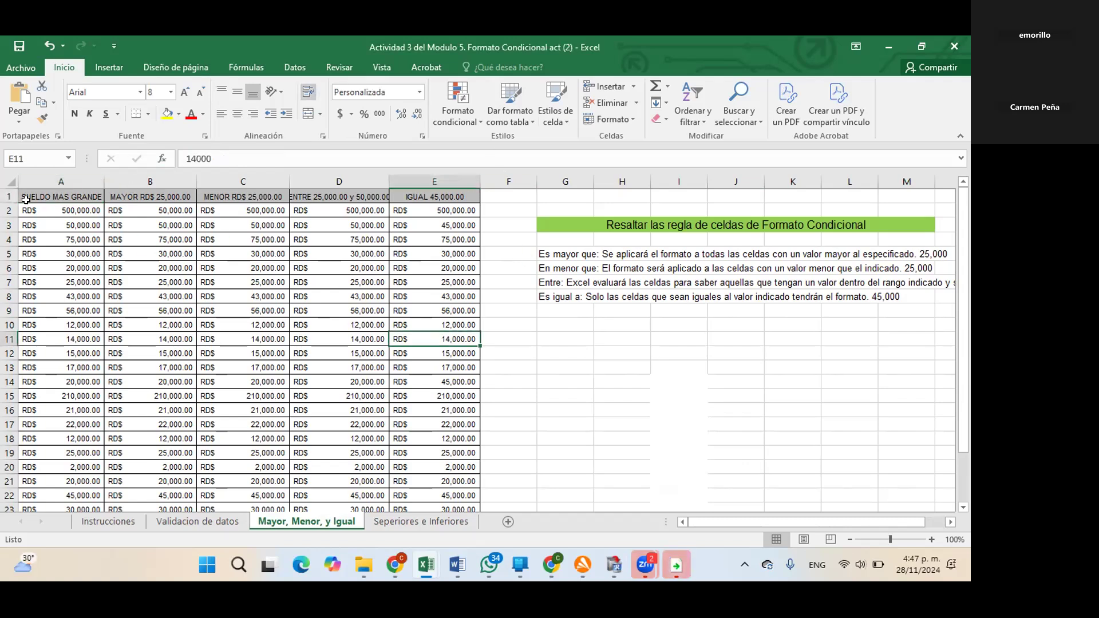
pyautogui.click(53, 181)
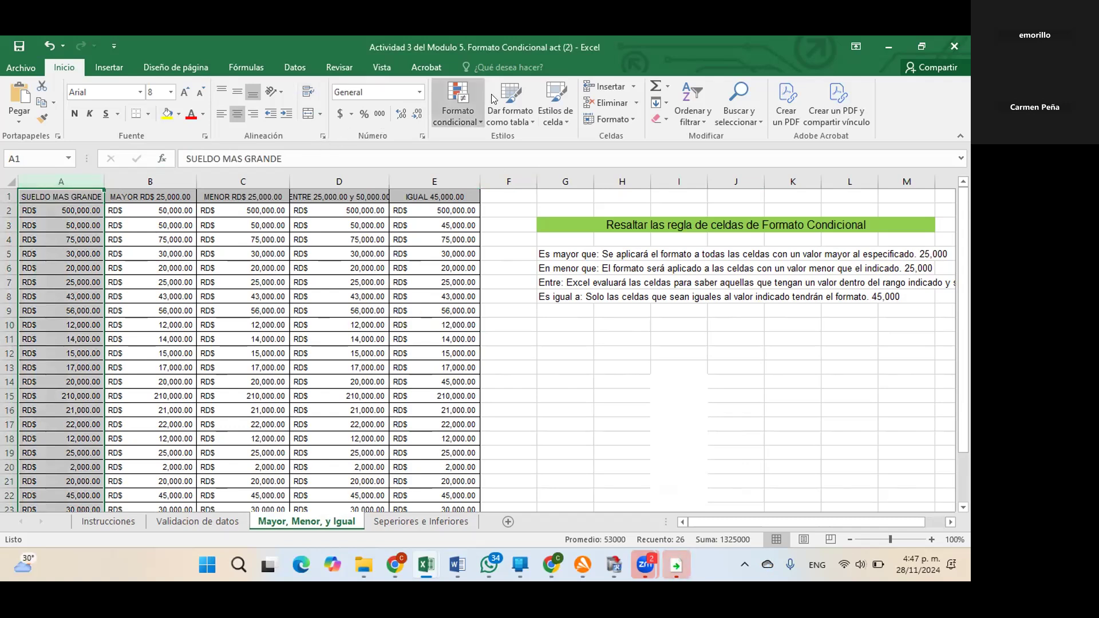
pyautogui.click(439, 109)
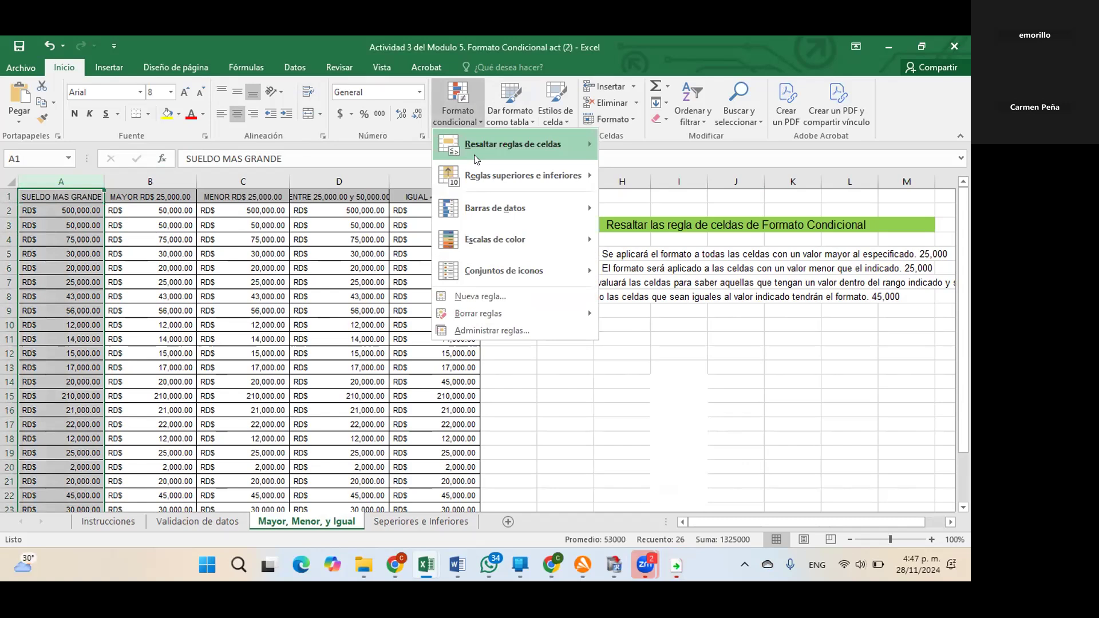
pyautogui.moveTo(475, 156)
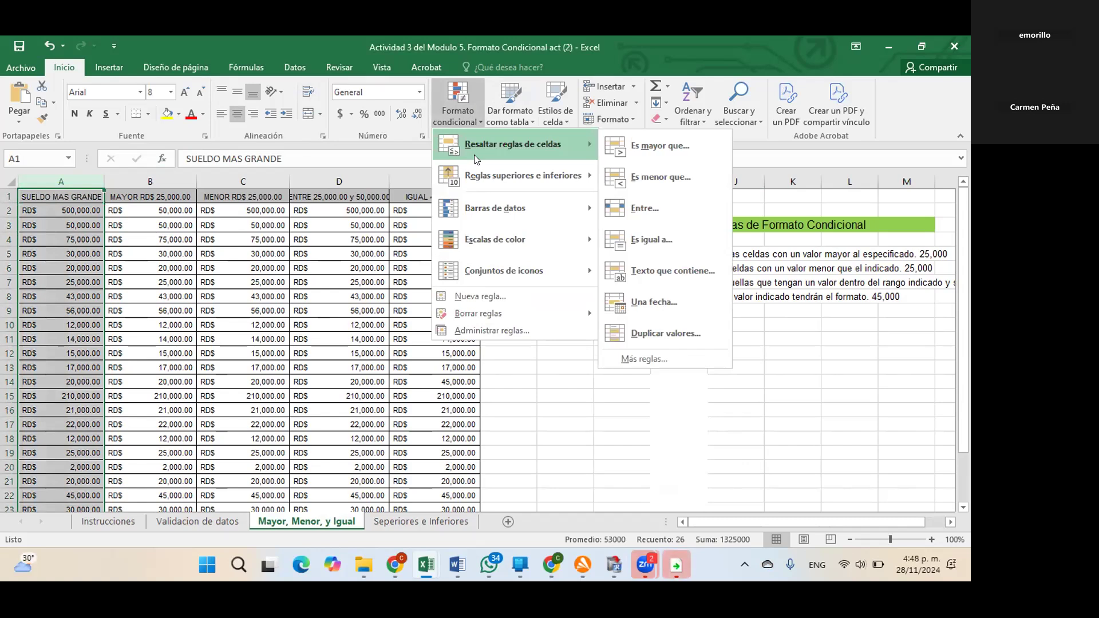
pyautogui.click(644, 154)
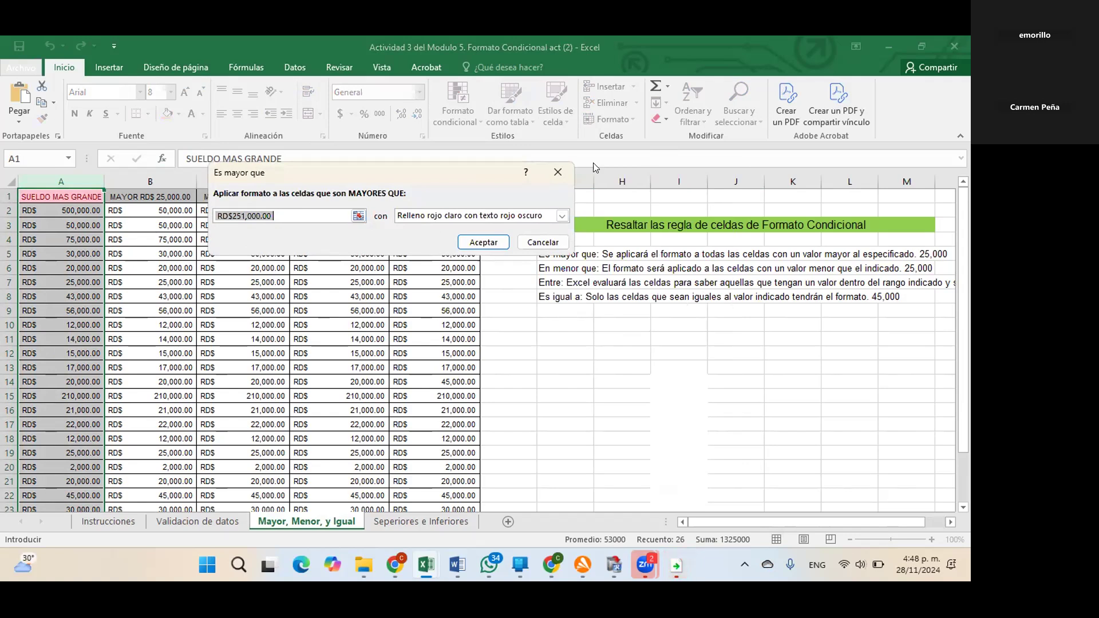
pyautogui.click(558, 171)
pyautogui.click(622, 310)
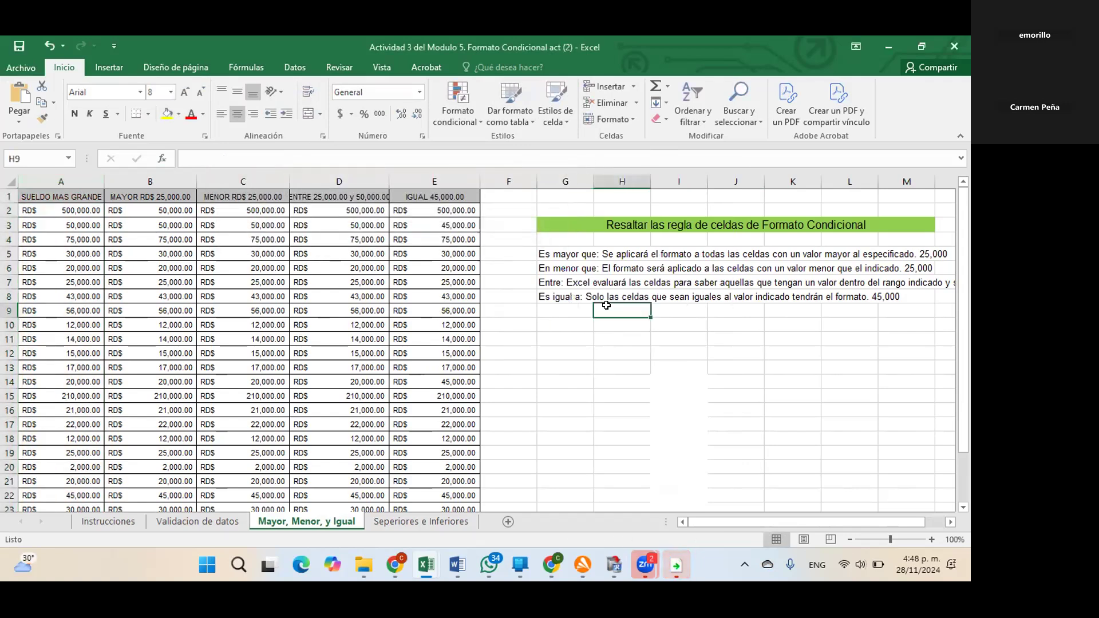
pyautogui.click(58, 184)
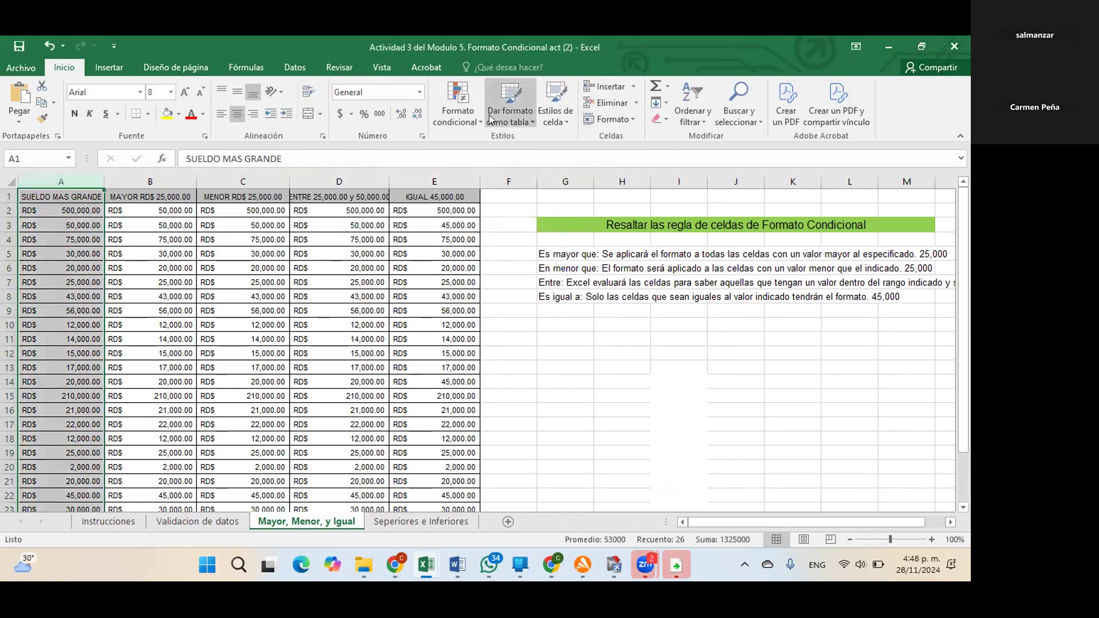
pyautogui.click(471, 110)
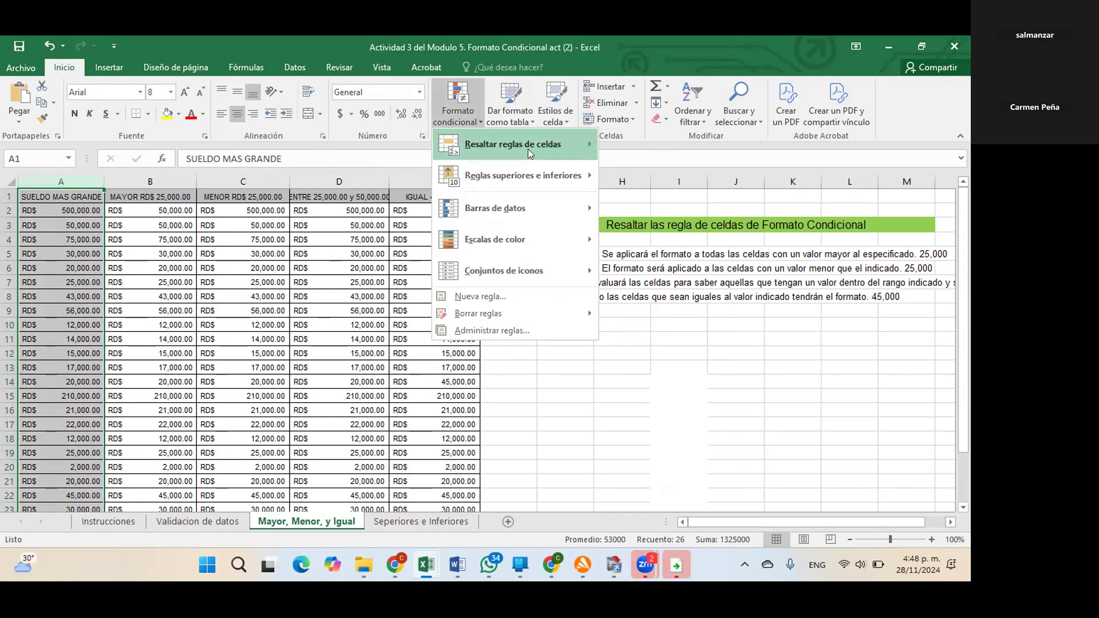
pyautogui.moveTo(528, 149)
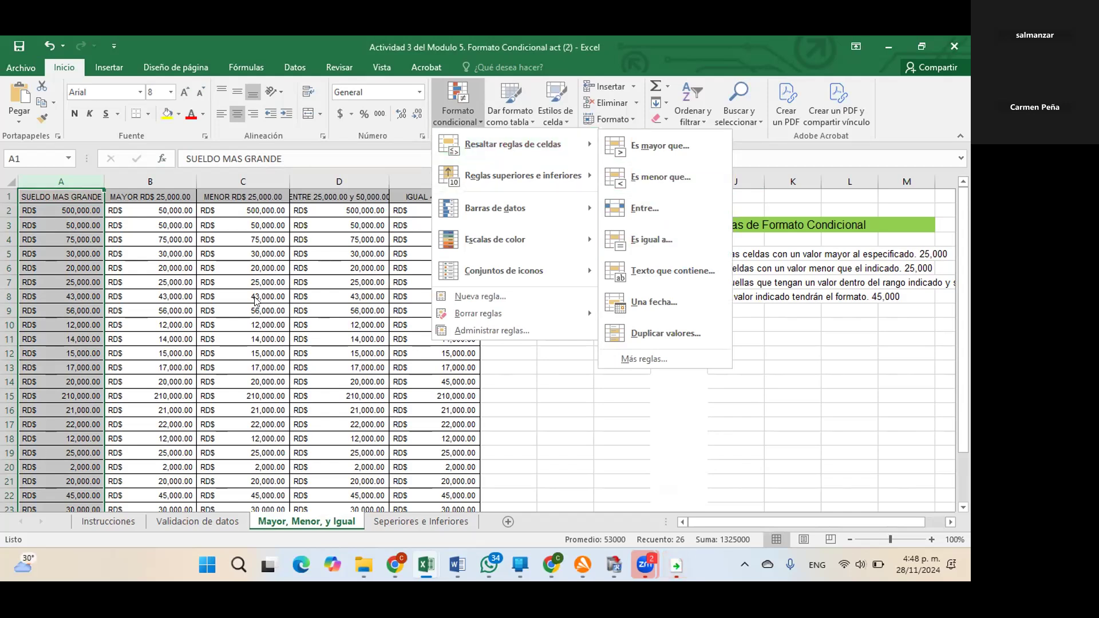
pyautogui.click(184, 248)
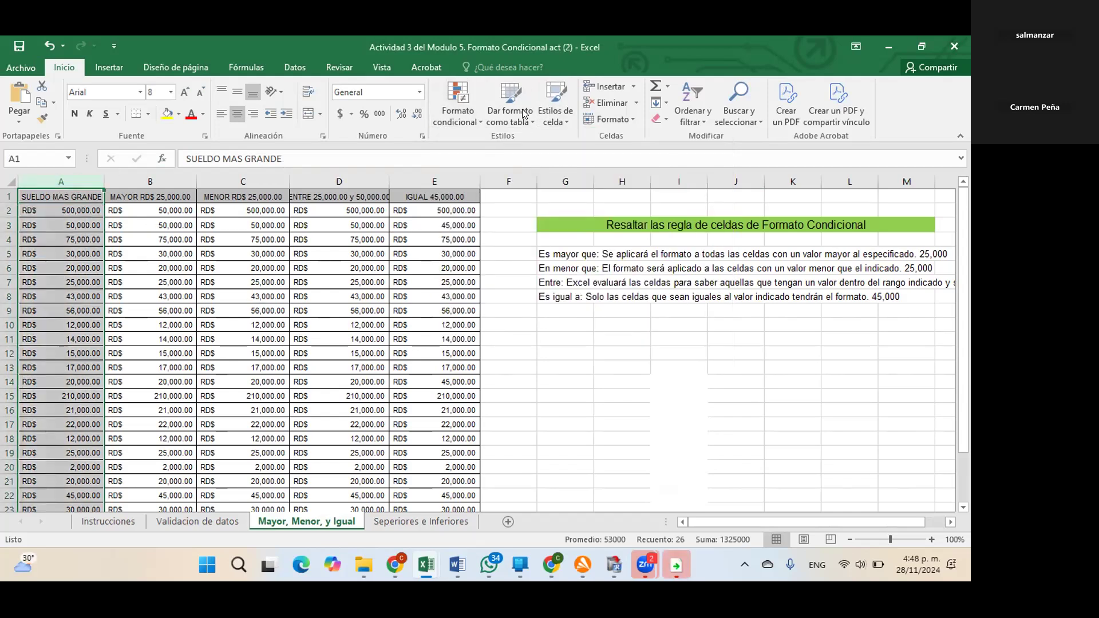
pyautogui.click(456, 112)
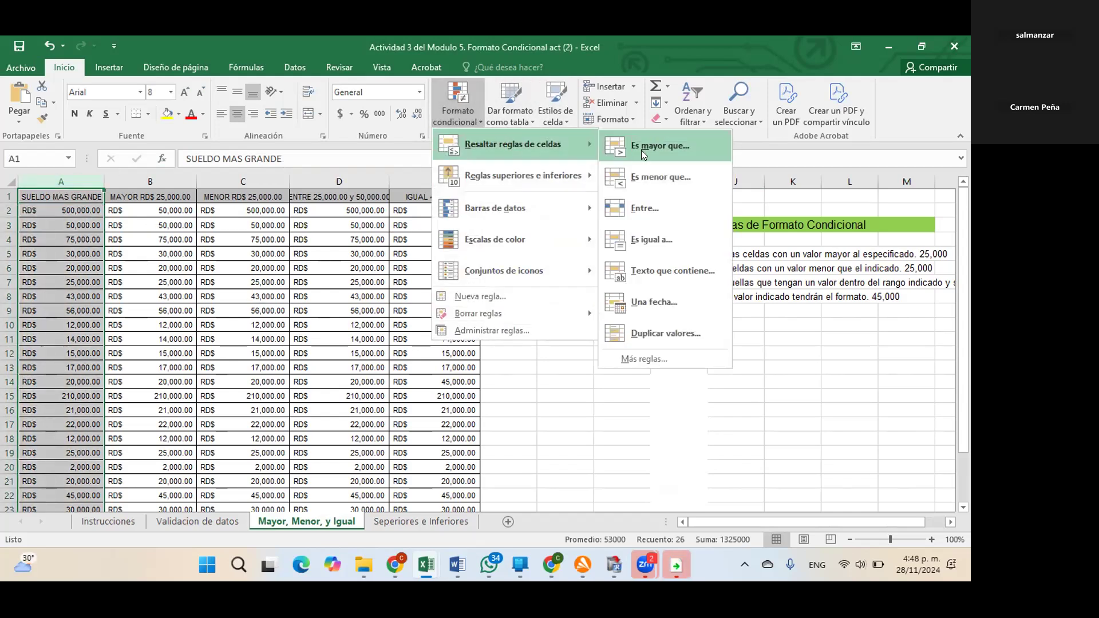
pyautogui.click(641, 150)
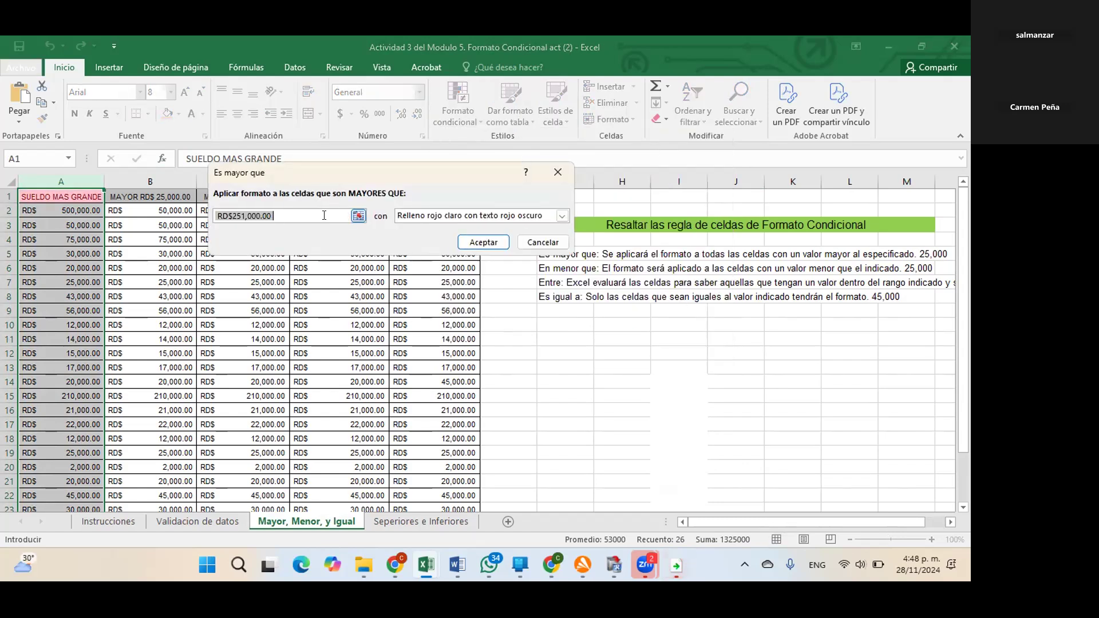
pyautogui.click(558, 172)
pyautogui.click(735, 410)
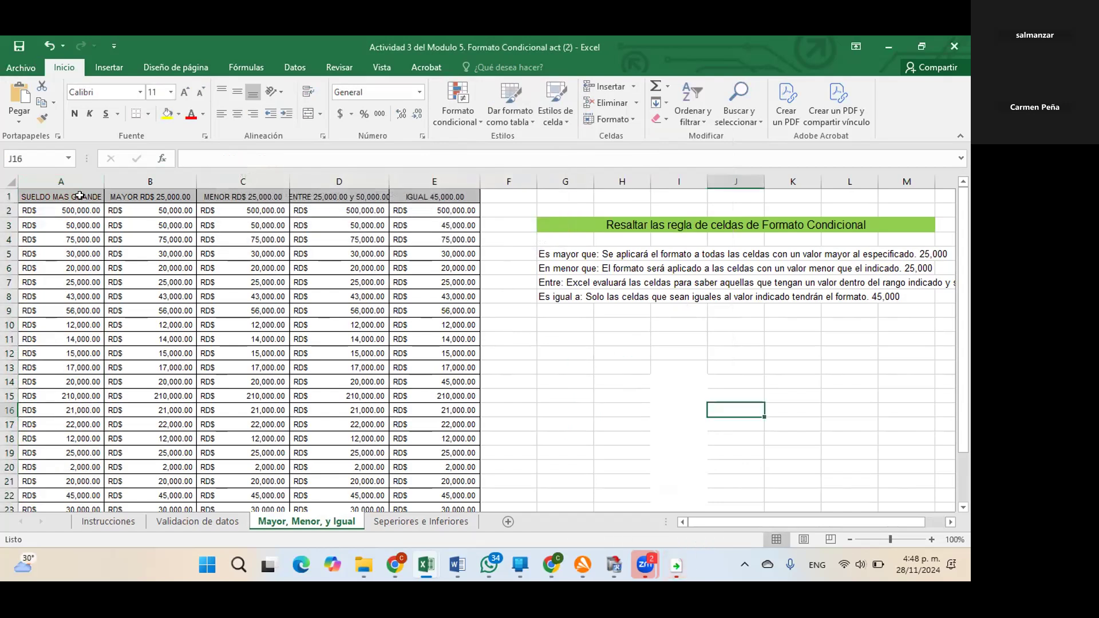
# - Highlight the single highest value in the SUELDO MAS GRANDE column with a 10 superiores rule set to 1, using light red fill with dark red text
pyautogui.click(74, 182)
pyautogui.click(450, 119)
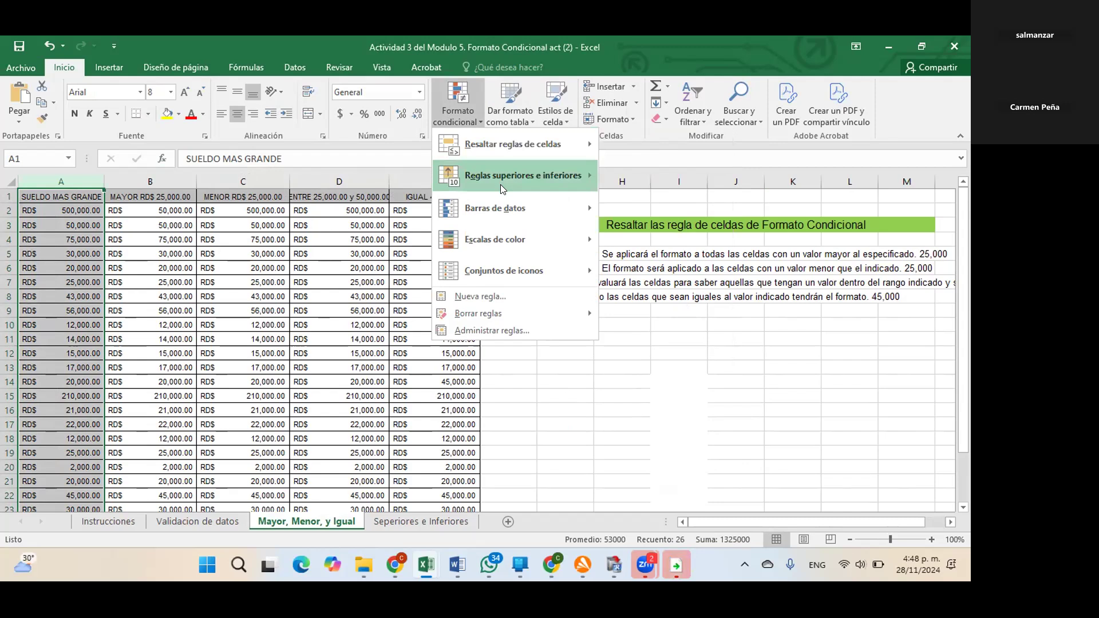
pyautogui.moveTo(502, 189)
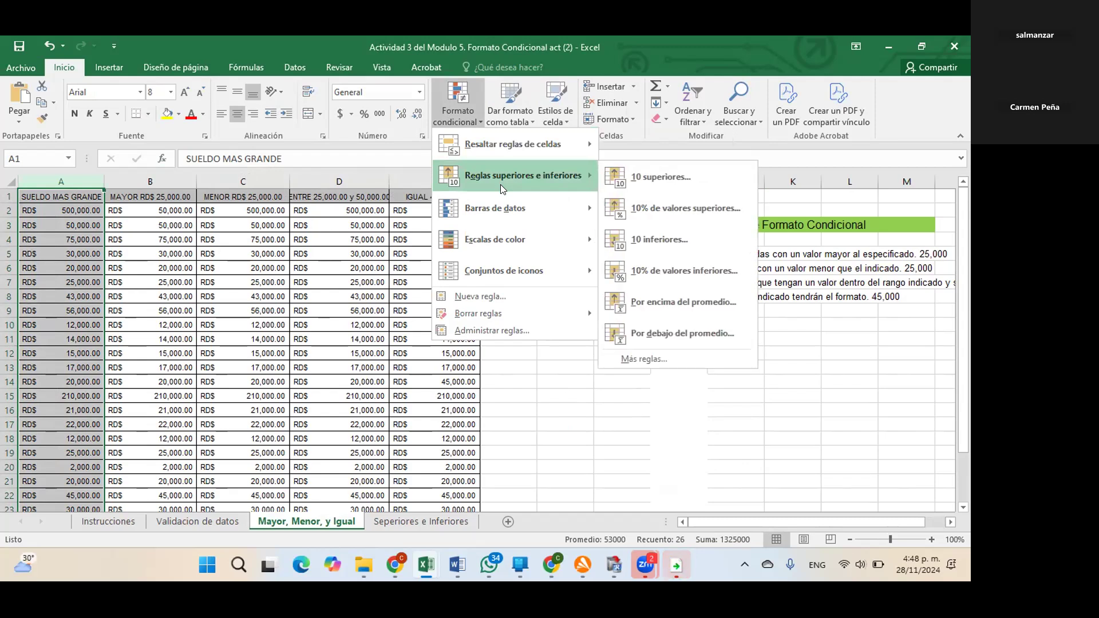
pyautogui.click(651, 183)
pyautogui.doubleClick(295, 197)
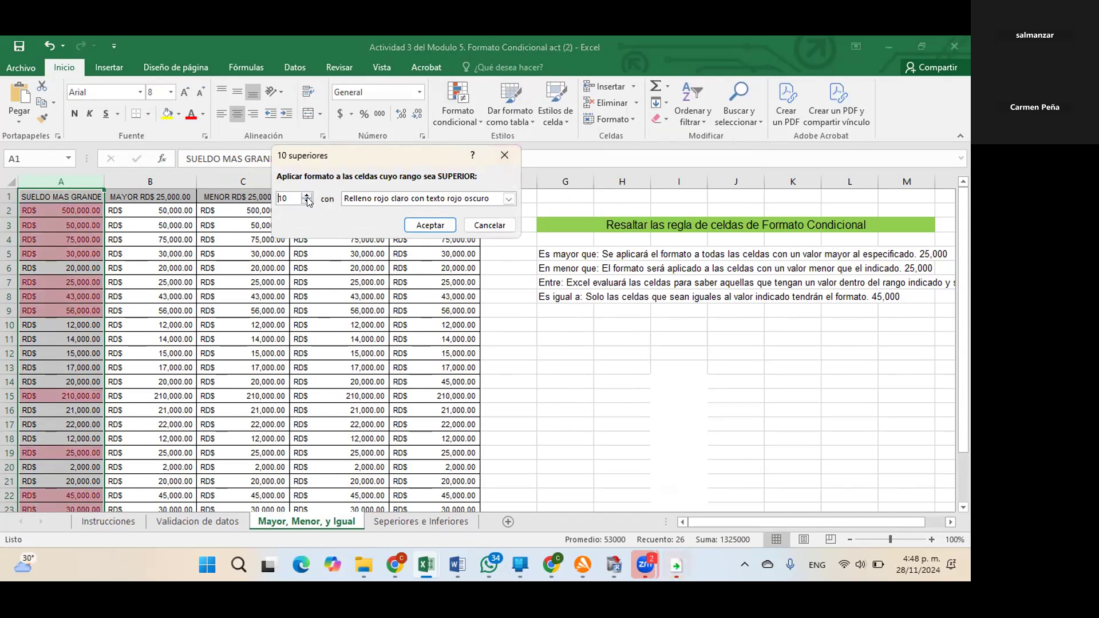
pyautogui.write('1')
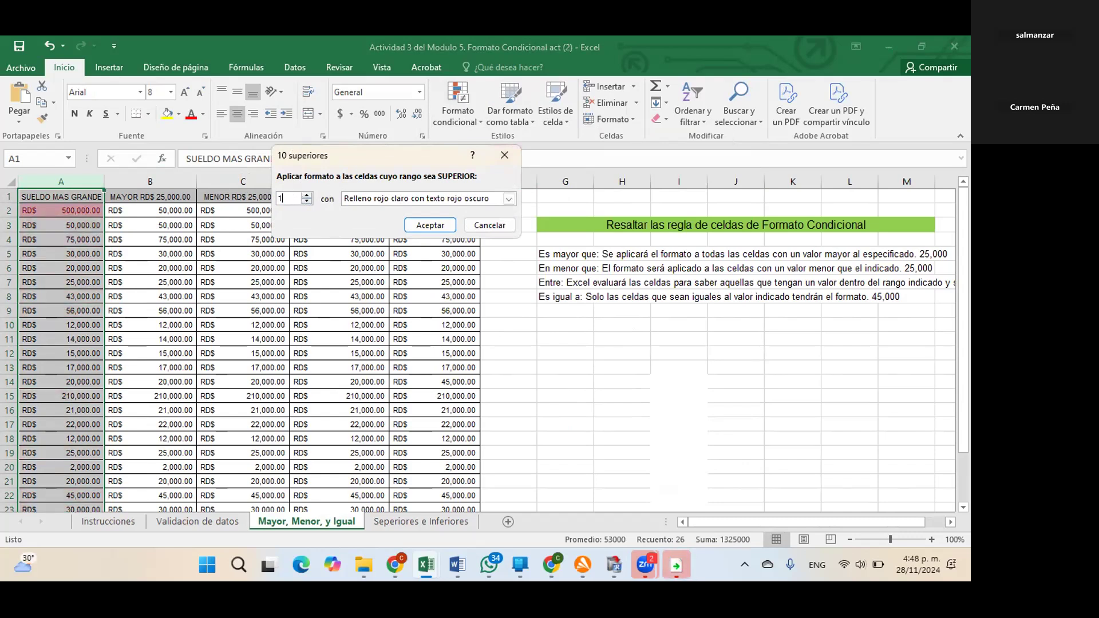
pyautogui.press('Return')
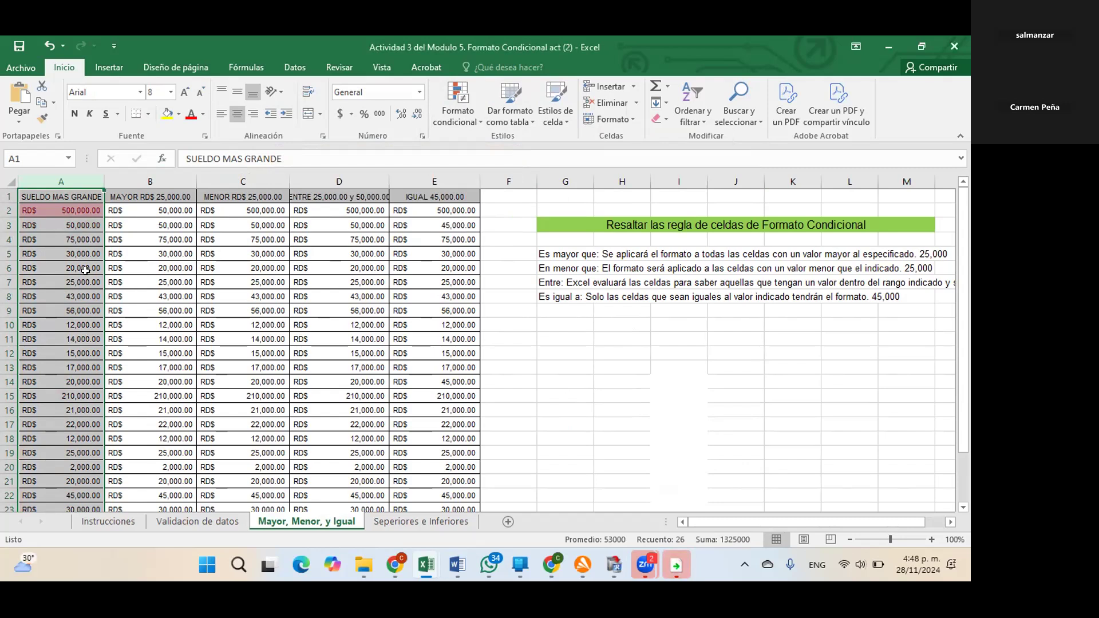
pyautogui.click(53, 207)
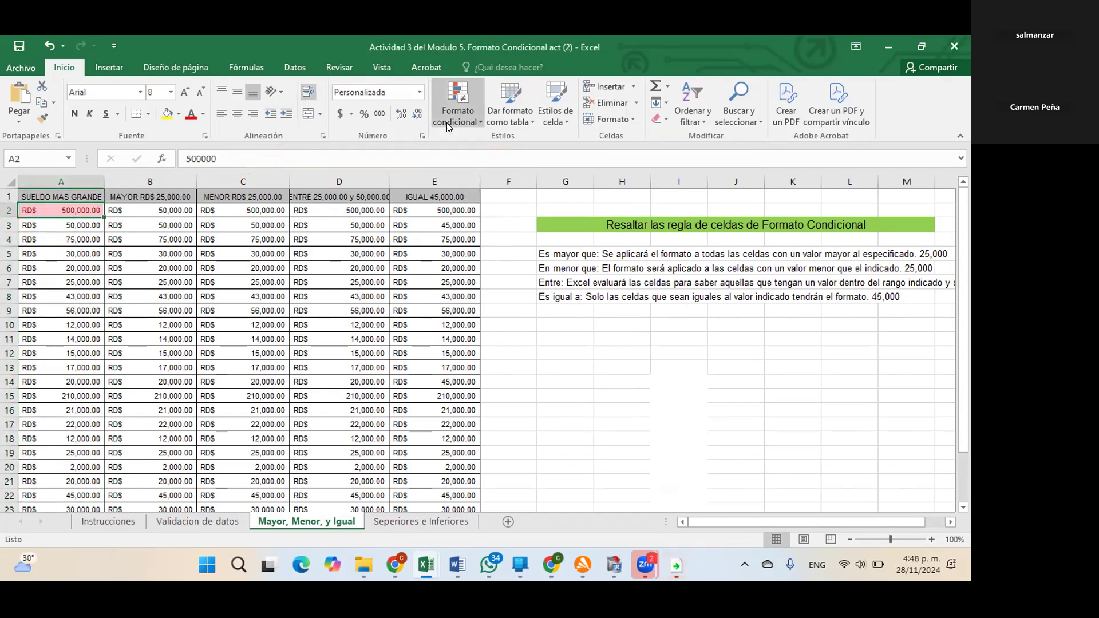
# - Apply a 10 superiores rule set to 1 to the entire SUELDO MAS GRANDE column, with light red fill and dark red text
pyautogui.click(463, 115)
pyautogui.click(59, 189)
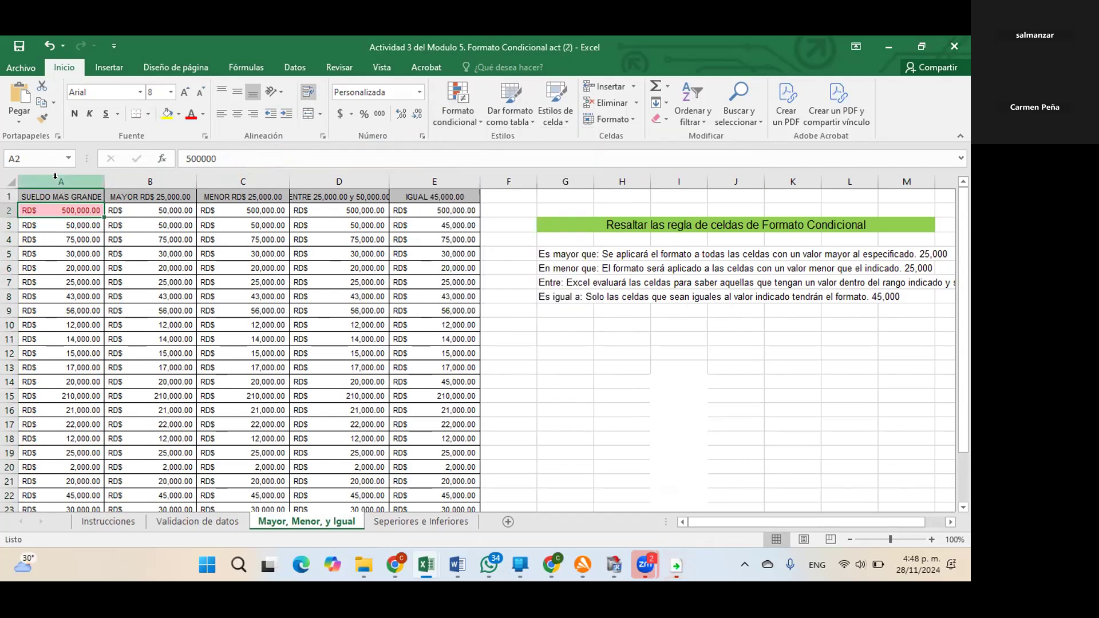
pyautogui.click(56, 180)
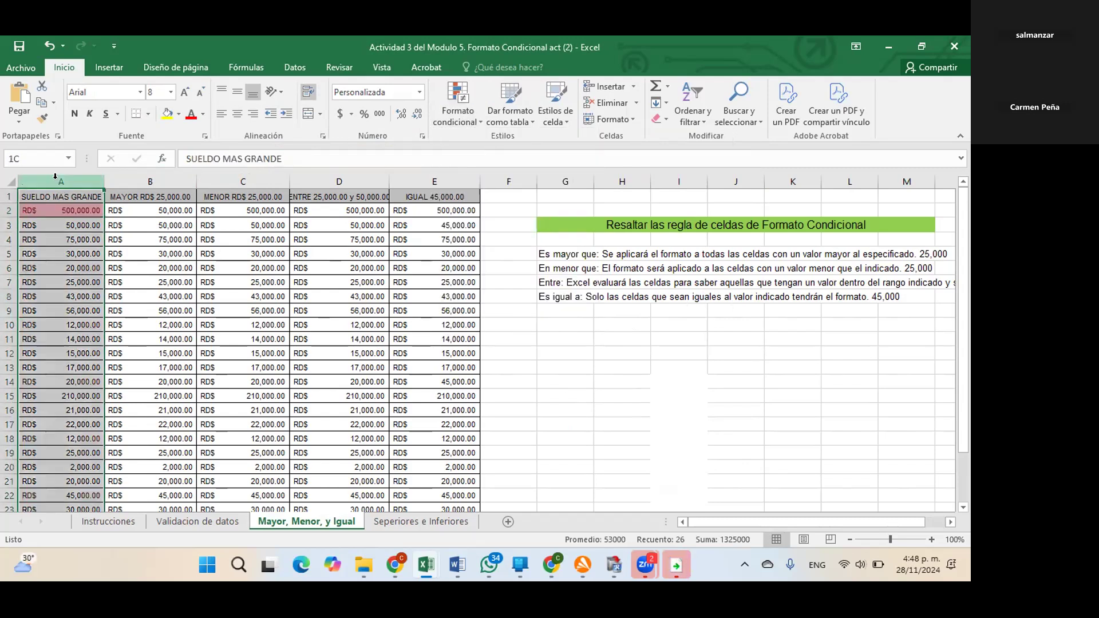
pyautogui.click(463, 120)
pyautogui.moveTo(522, 176)
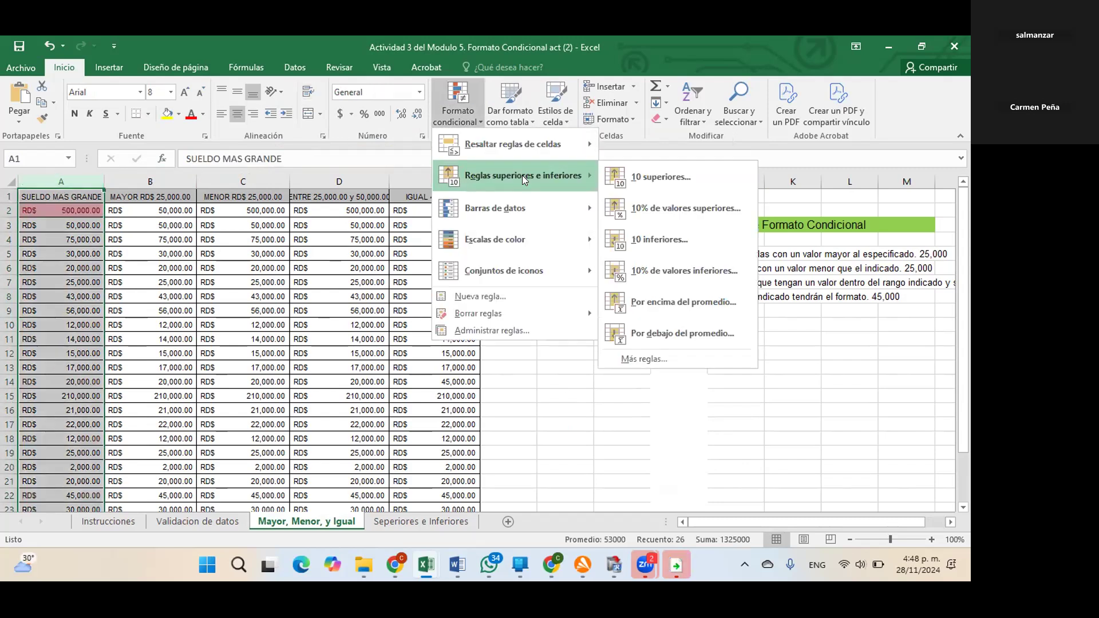
pyautogui.click(687, 185)
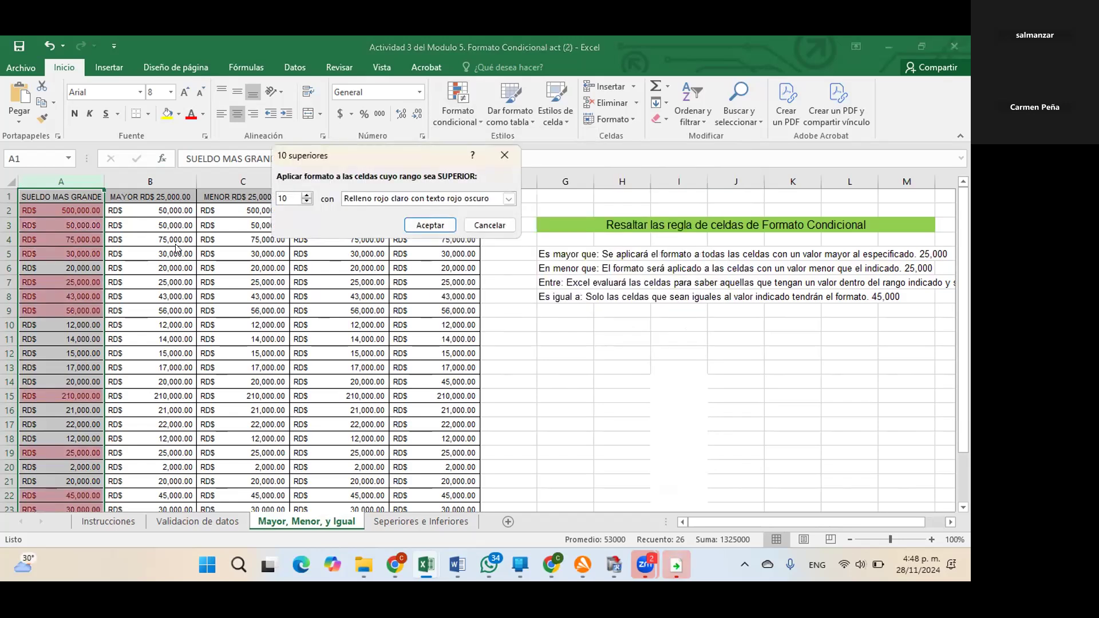
pyautogui.moveTo(341, 156); pyautogui.dragTo(252, 115)
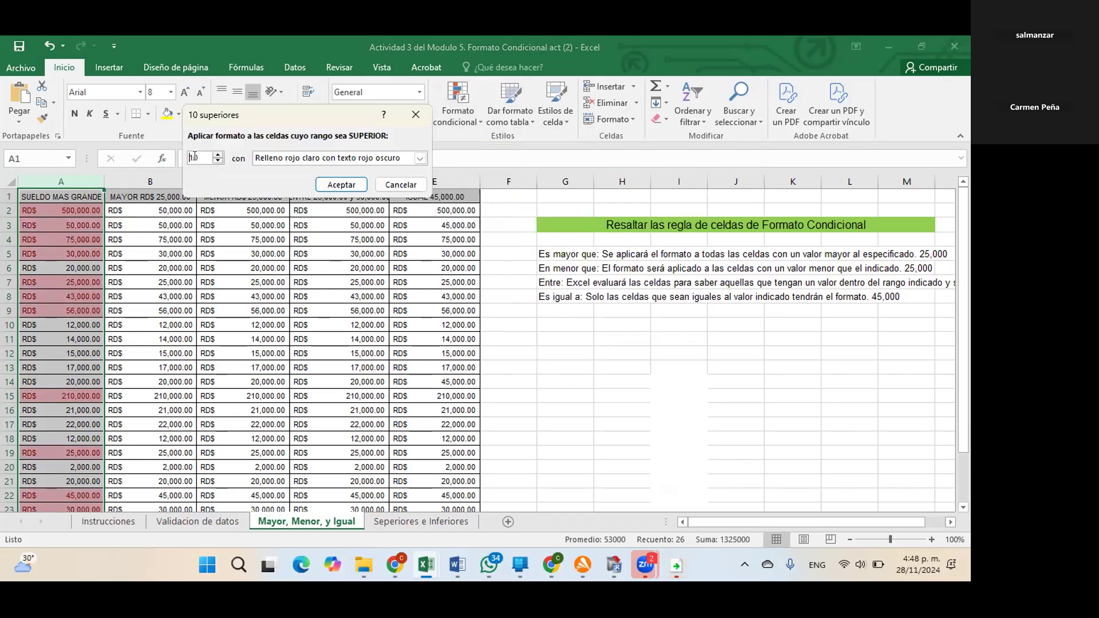
pyautogui.write('1')
pyautogui.click(342, 185)
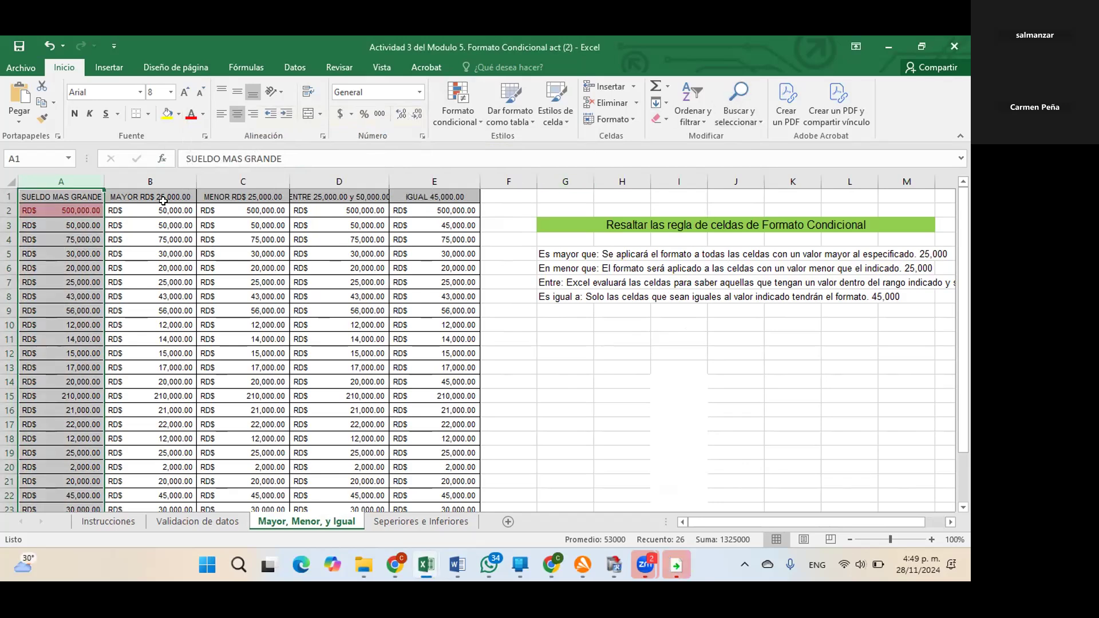
# - Try an Es mayor que rule at 25000 on the MAYOR RD$ 25,000.00 column with green fill and dark green text
pyautogui.click(161, 179)
pyautogui.click(161, 181)
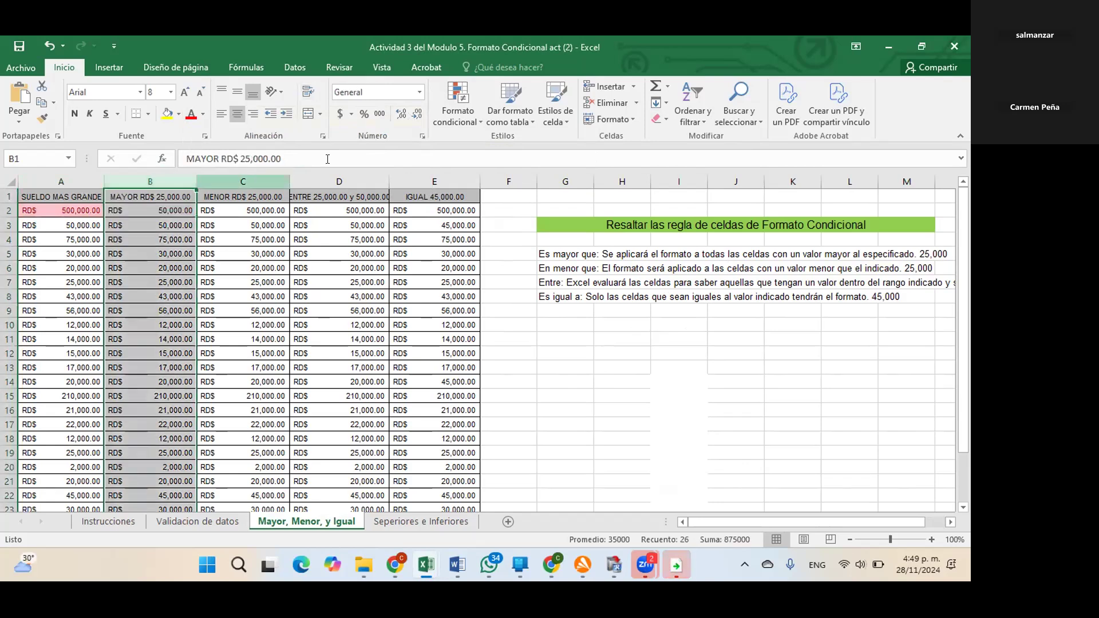
pyautogui.click(468, 115)
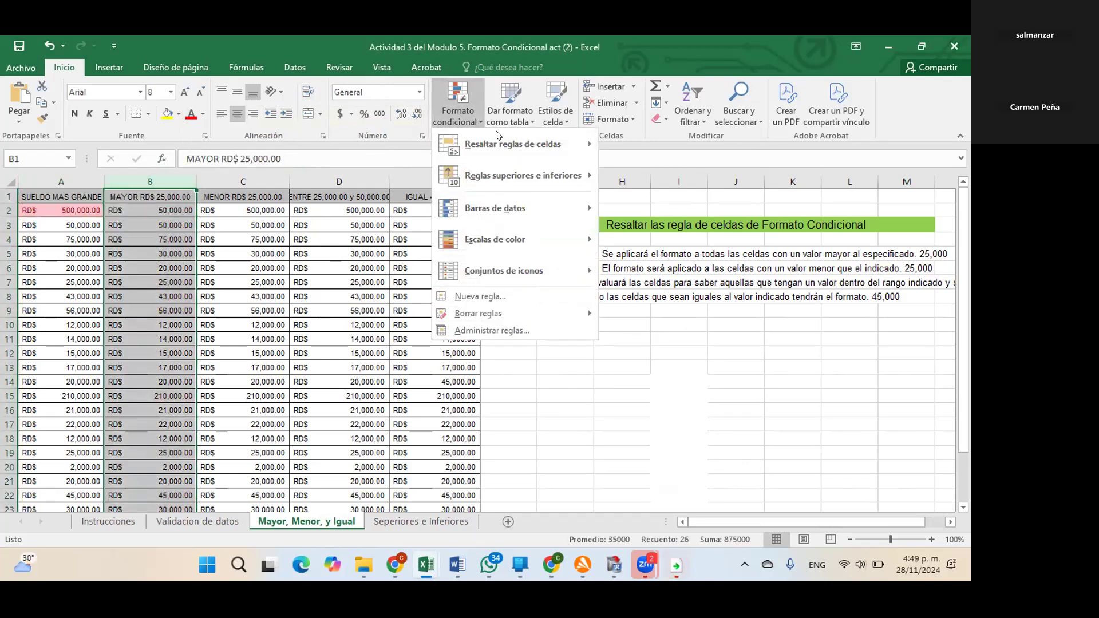
pyautogui.moveTo(516, 150)
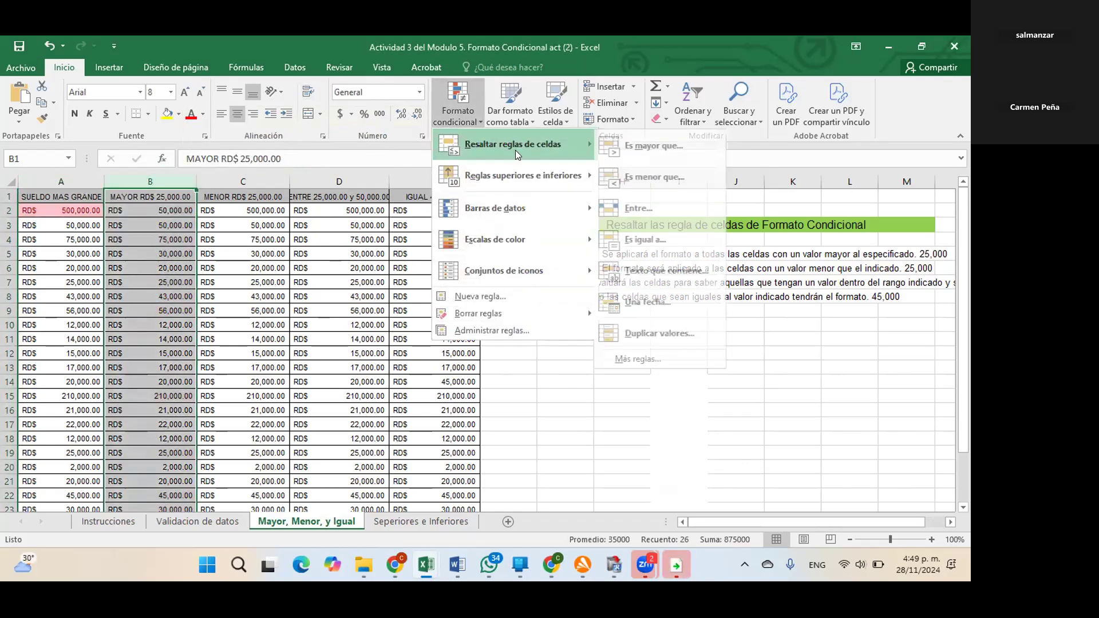
pyautogui.click(672, 150)
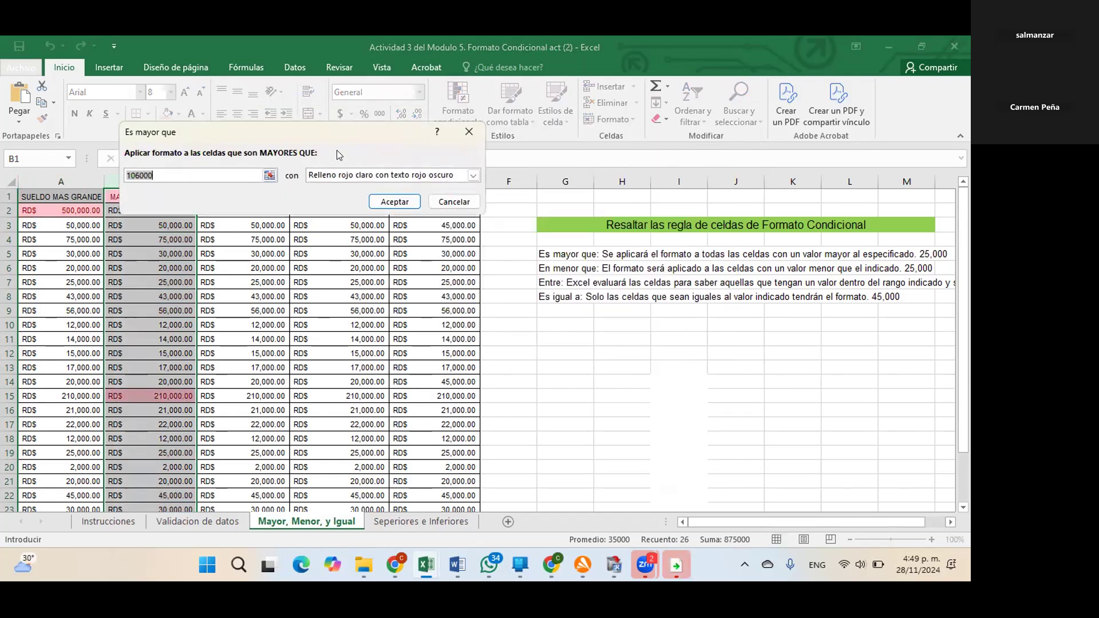
pyautogui.write('25000')
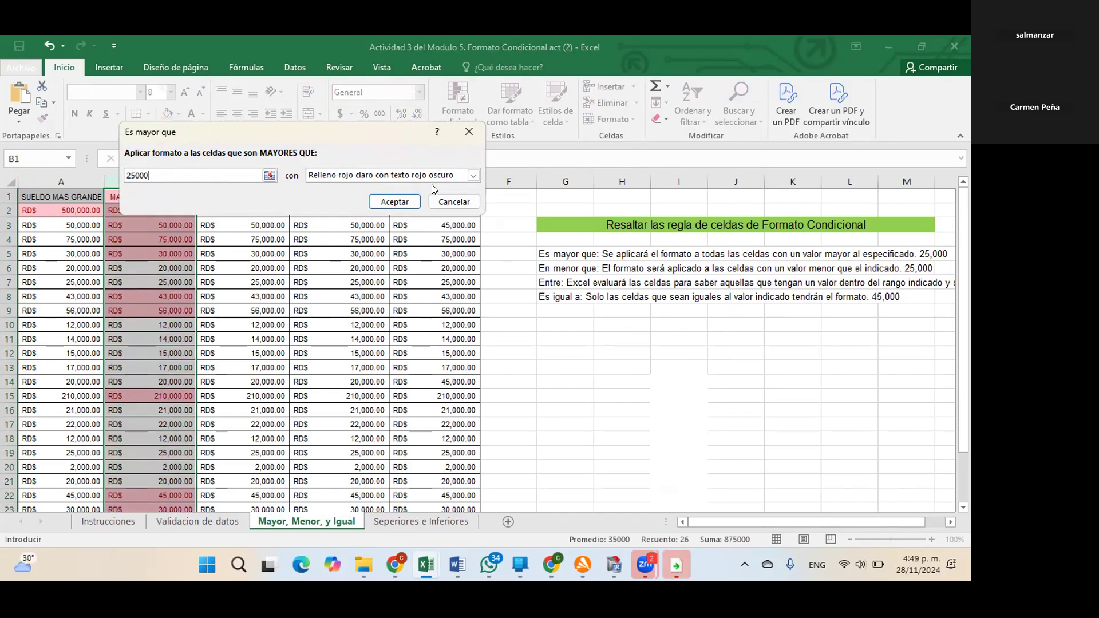
pyautogui.click(474, 176)
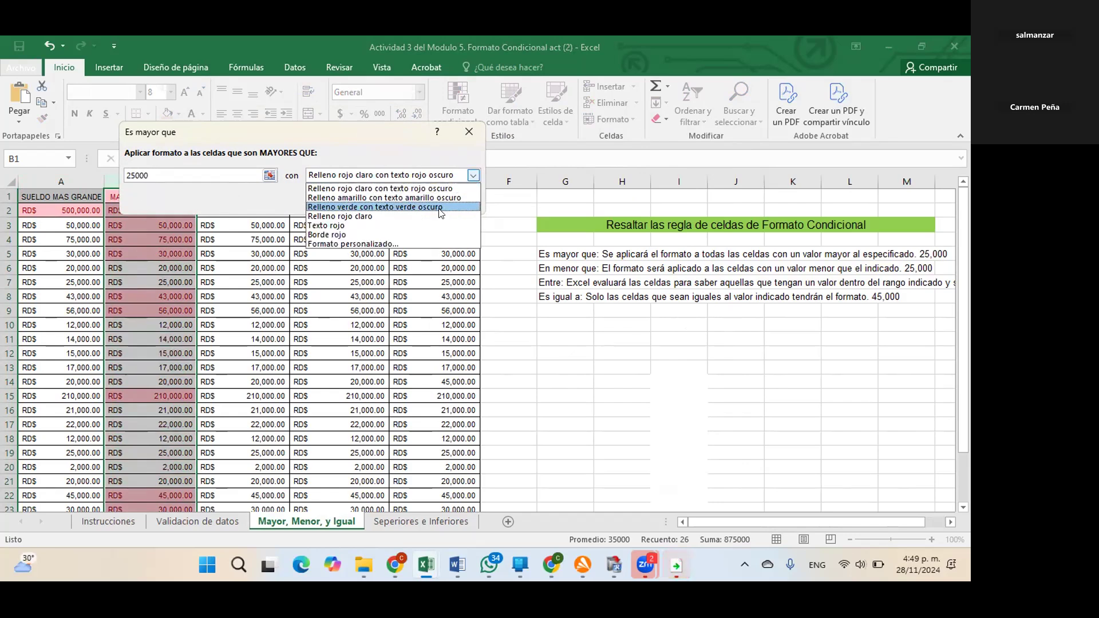
pyautogui.click(442, 207)
# - Examine the fill and font options of the rule's custom format, and close the Es mayor que rule without applying it
pyautogui.click(474, 176)
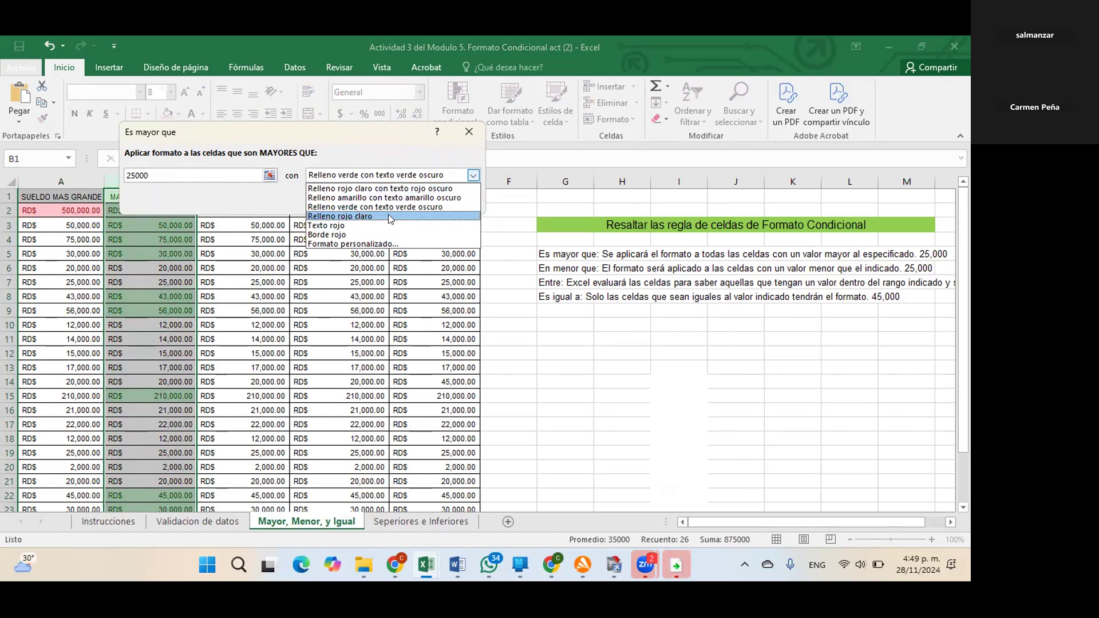
pyautogui.click(393, 244)
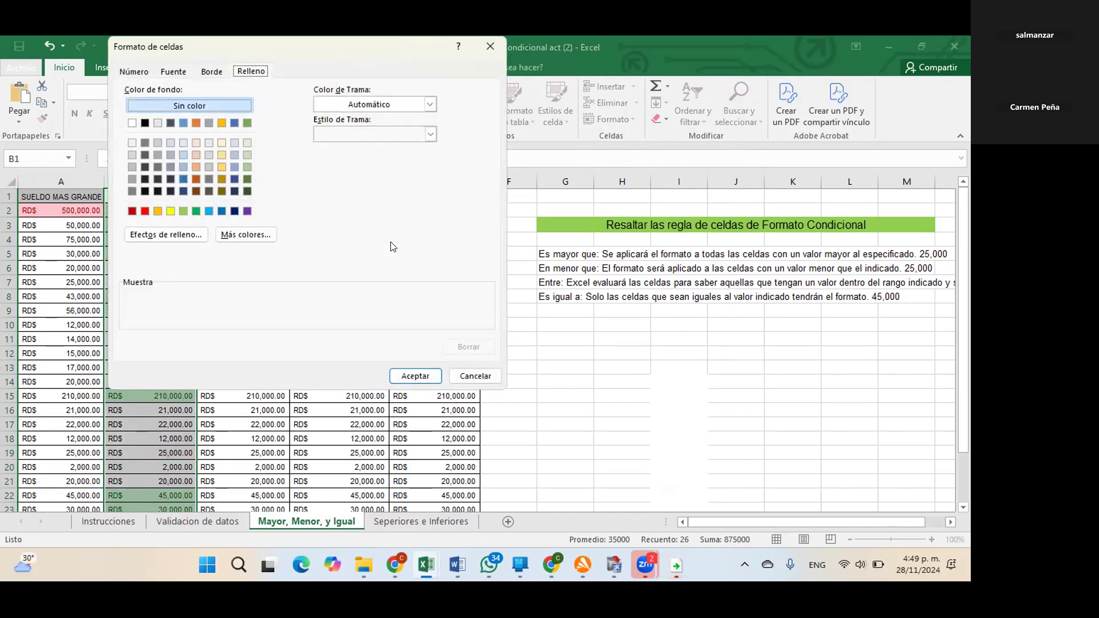
pyautogui.click(209, 73)
pyautogui.click(235, 76)
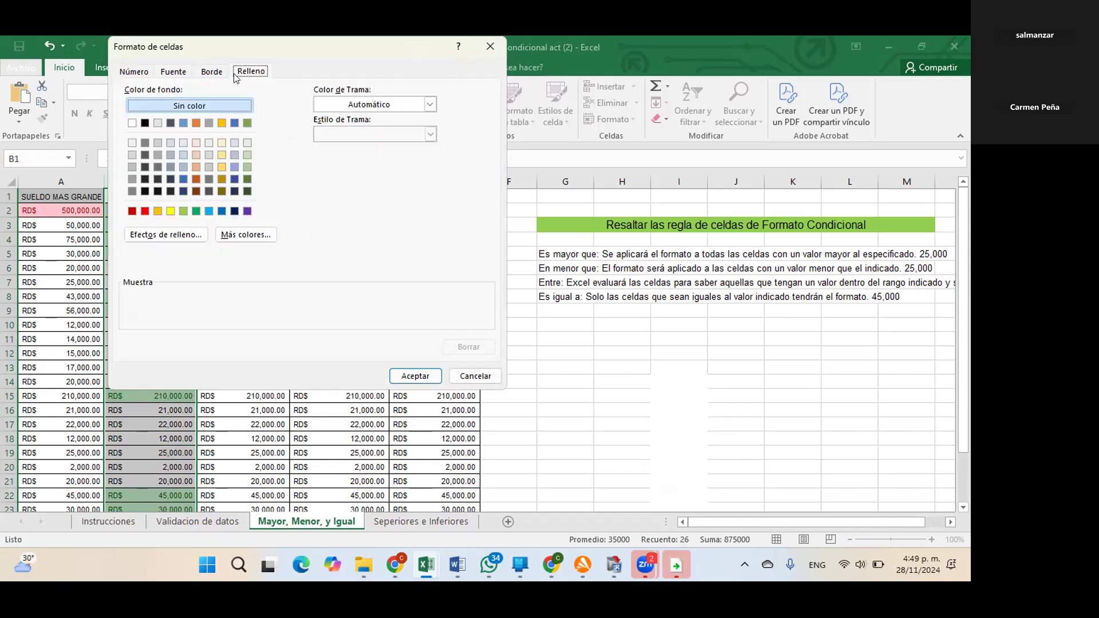
pyautogui.click(133, 72)
pyautogui.click(183, 78)
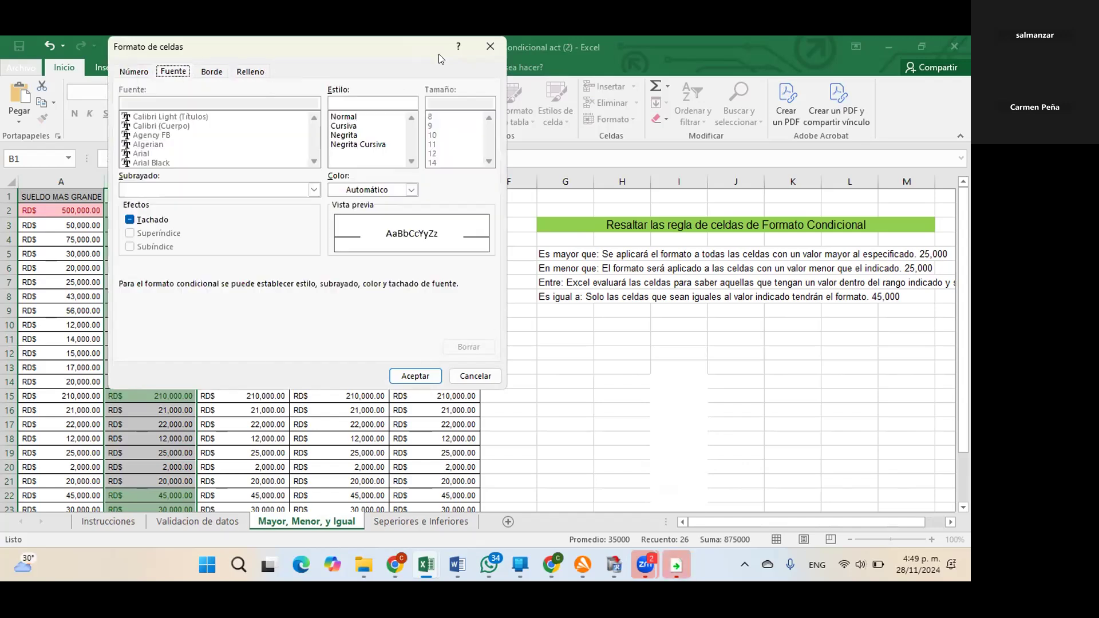
pyautogui.click(501, 41)
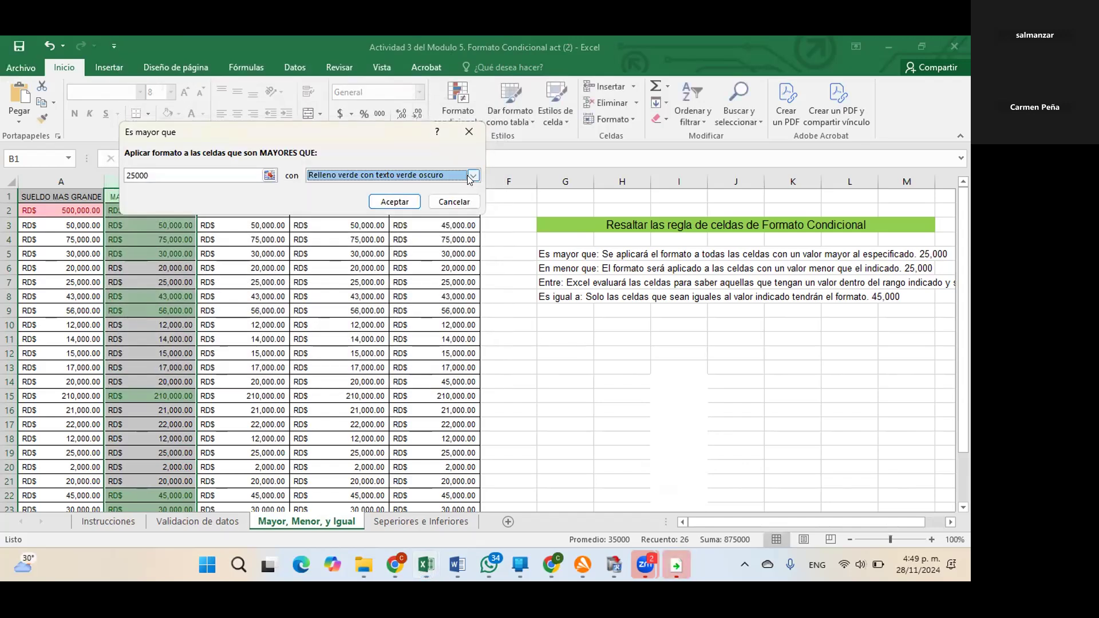
pyautogui.click(469, 131)
pyautogui.click(625, 353)
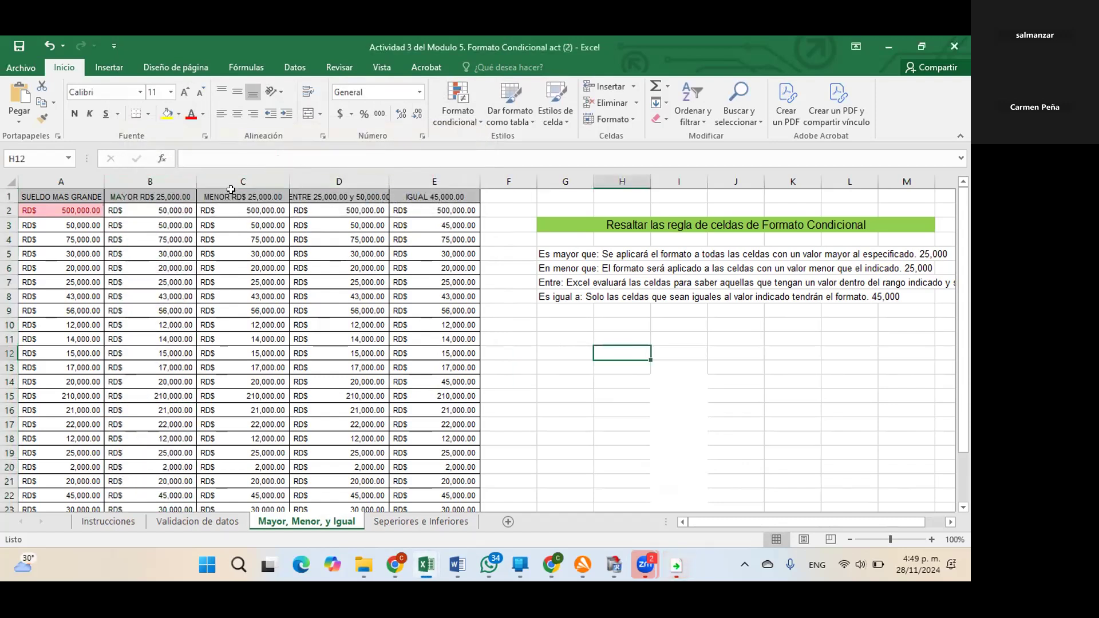
# - Highlight the values greater than 25000 in the MAYOR RD$ 25,000.00 column using light red fill with dark red text
pyautogui.click(162, 197)
pyautogui.click(180, 175)
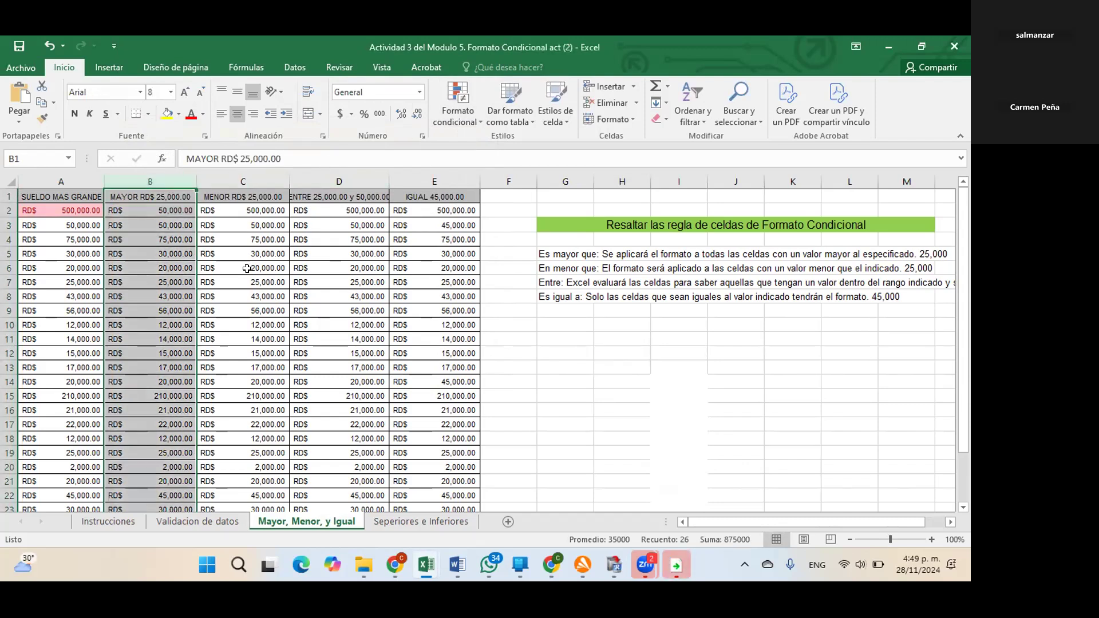
pyautogui.scroll(-7, 211, 325)
pyautogui.scroll(4, 212, 324)
pyautogui.click(472, 111)
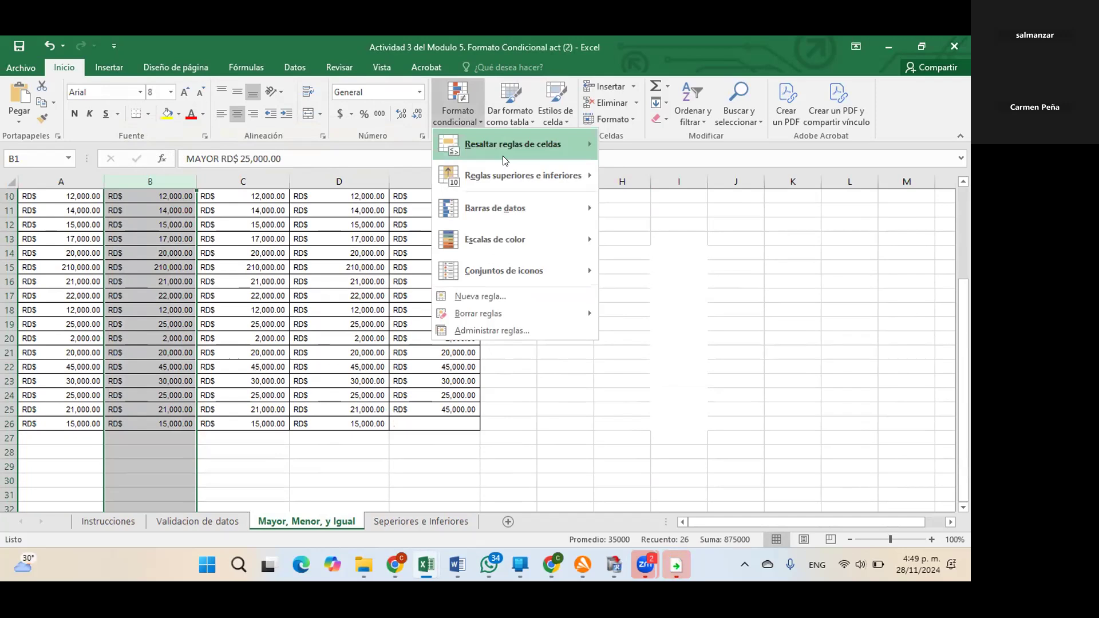
pyautogui.moveTo(550, 153)
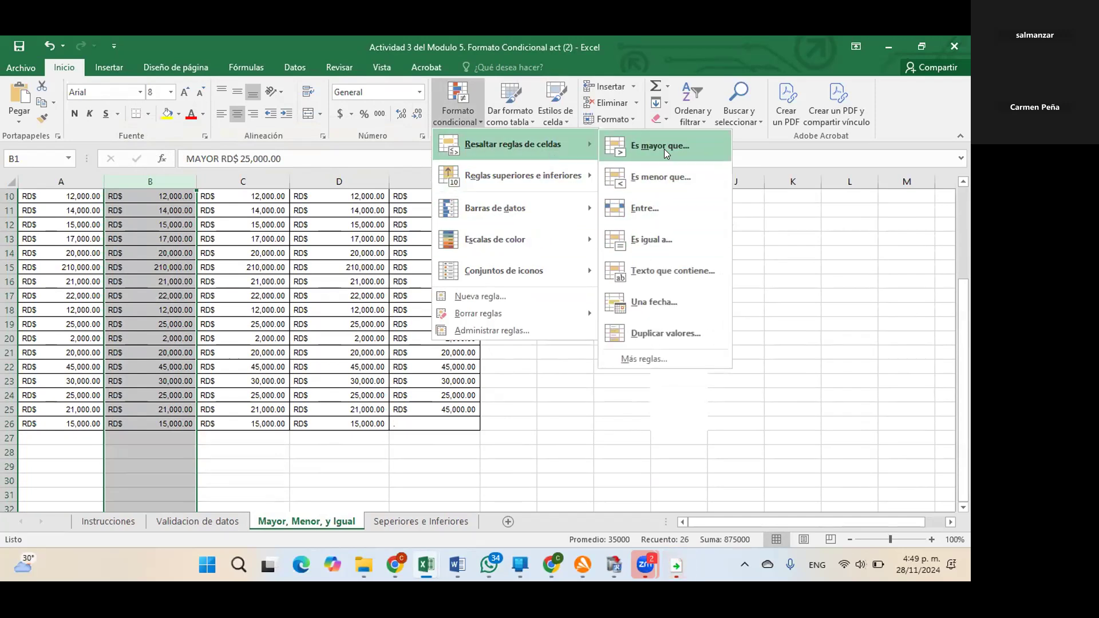
pyautogui.click(664, 147)
pyautogui.write('25000')
pyautogui.press('Return')
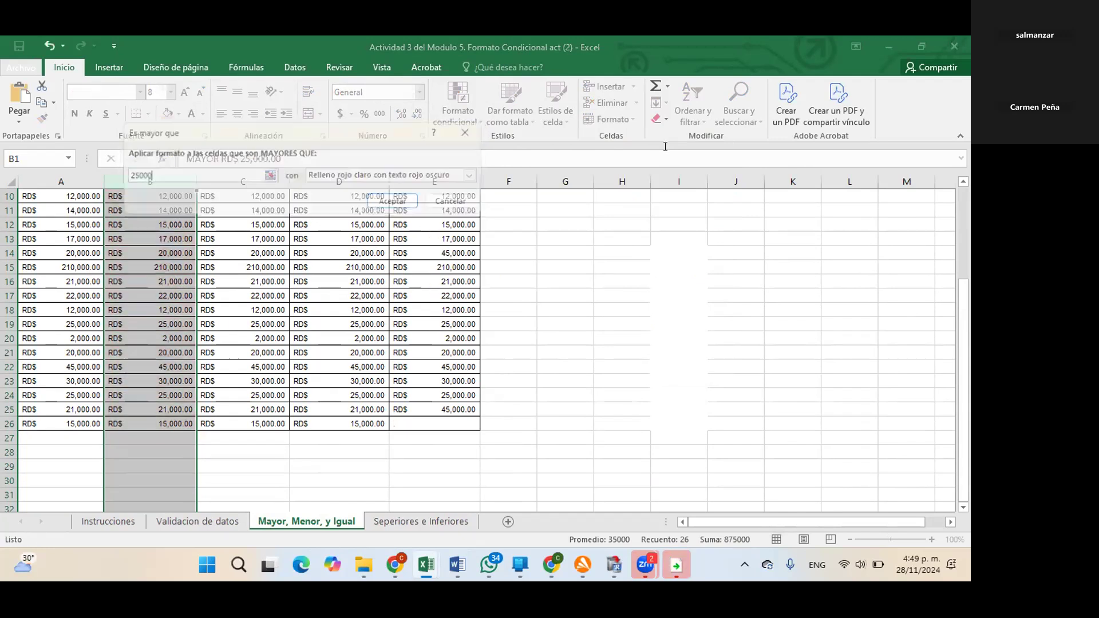
pyautogui.scroll(3, 793, 223)
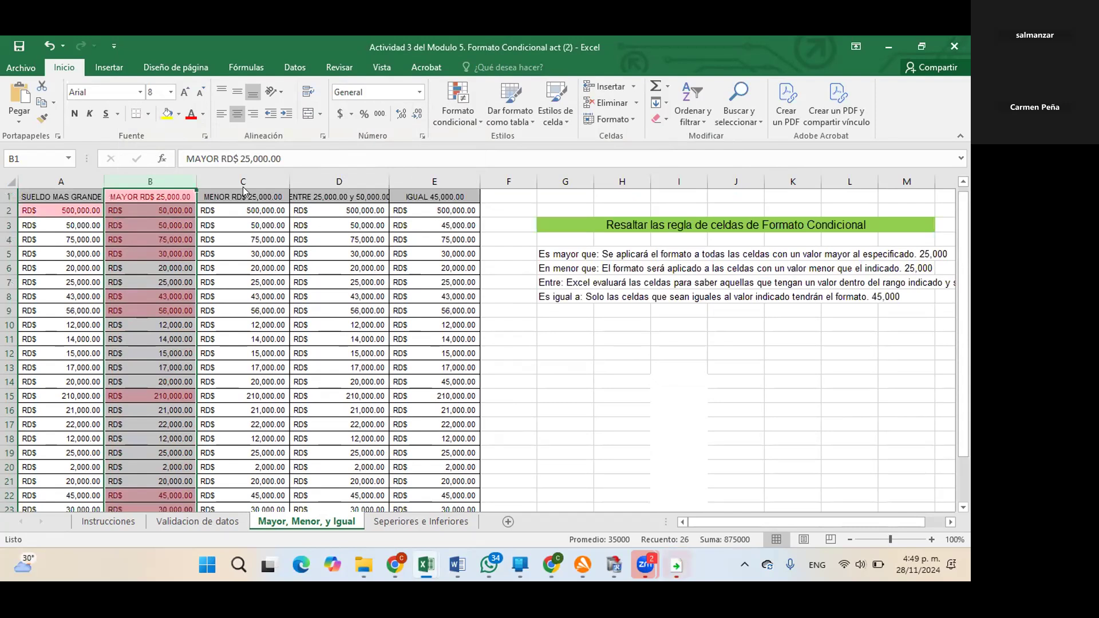
# - Apply an Es menor que rule with the value 25000$E$7 to the MENOR RD$ 25,000.00 column, using light red fill with dark red text
pyautogui.click(243, 182)
pyautogui.click(457, 116)
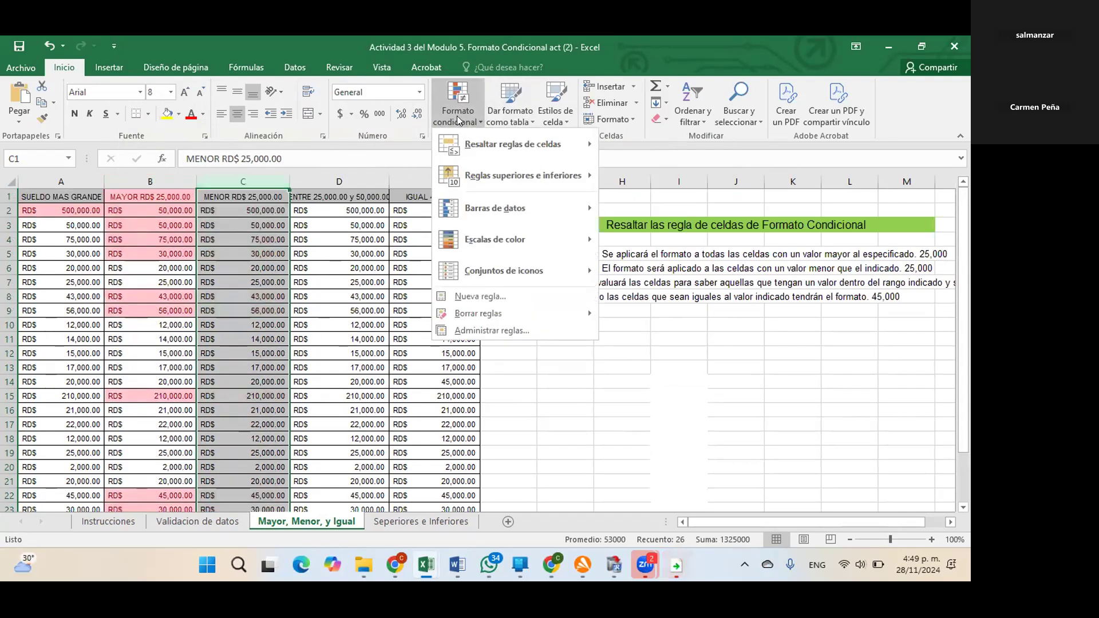
pyautogui.moveTo(496, 166)
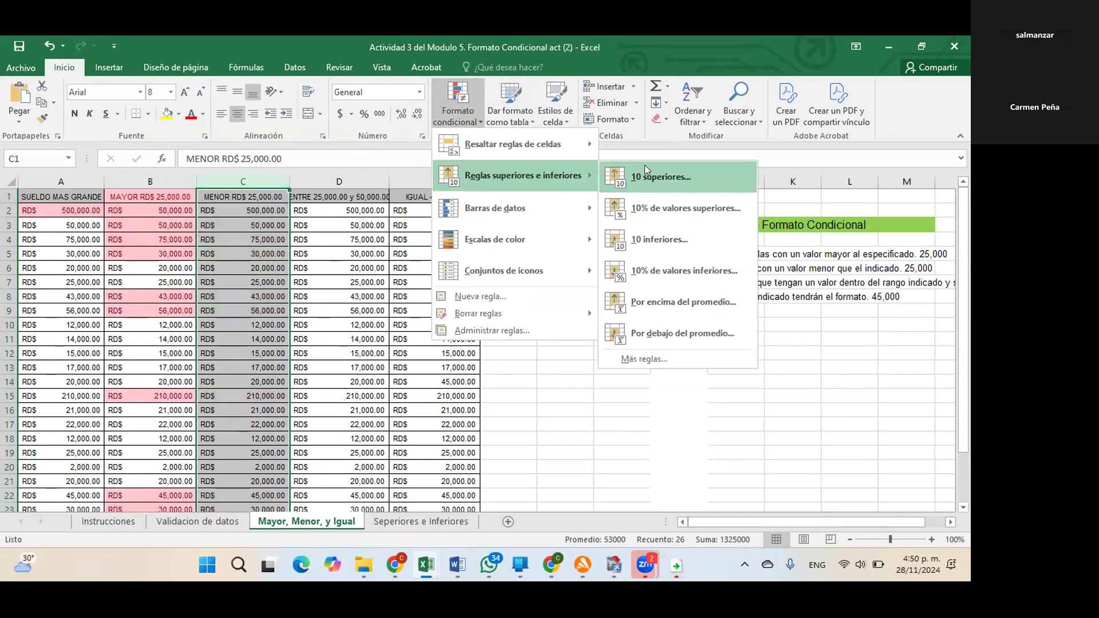
pyautogui.moveTo(488, 138)
pyautogui.click(662, 177)
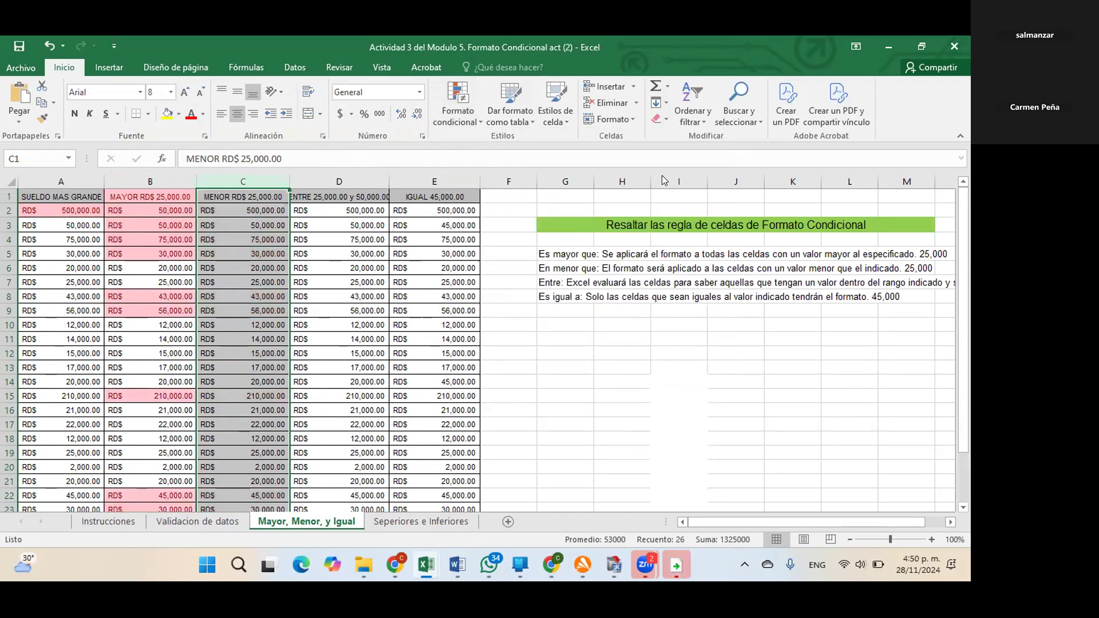
pyautogui.write('25000$E$7')
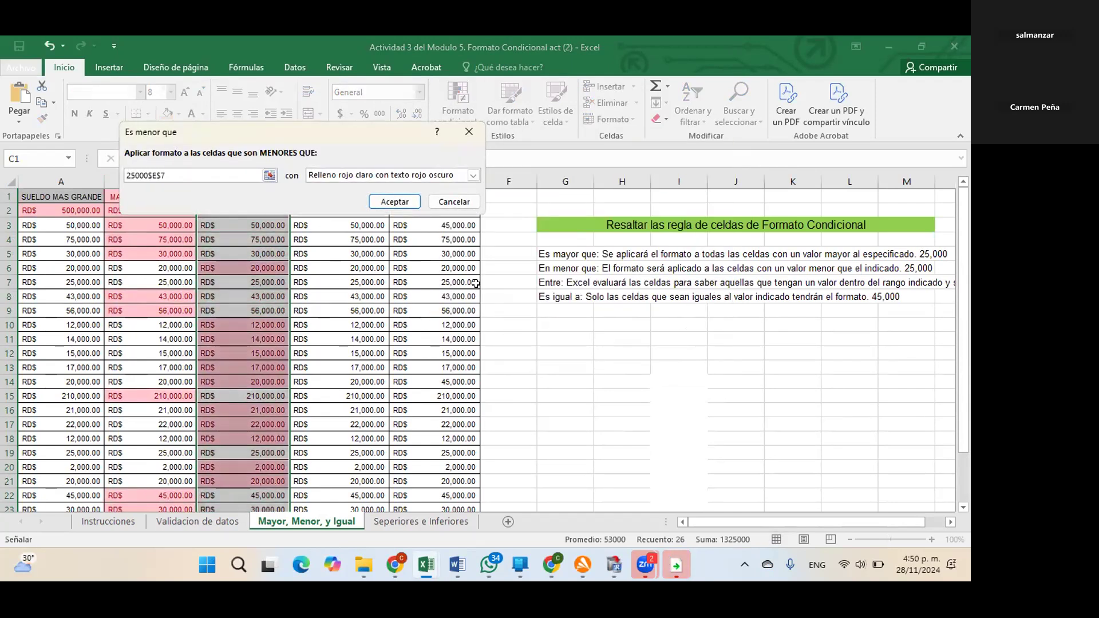
pyautogui.click(395, 202)
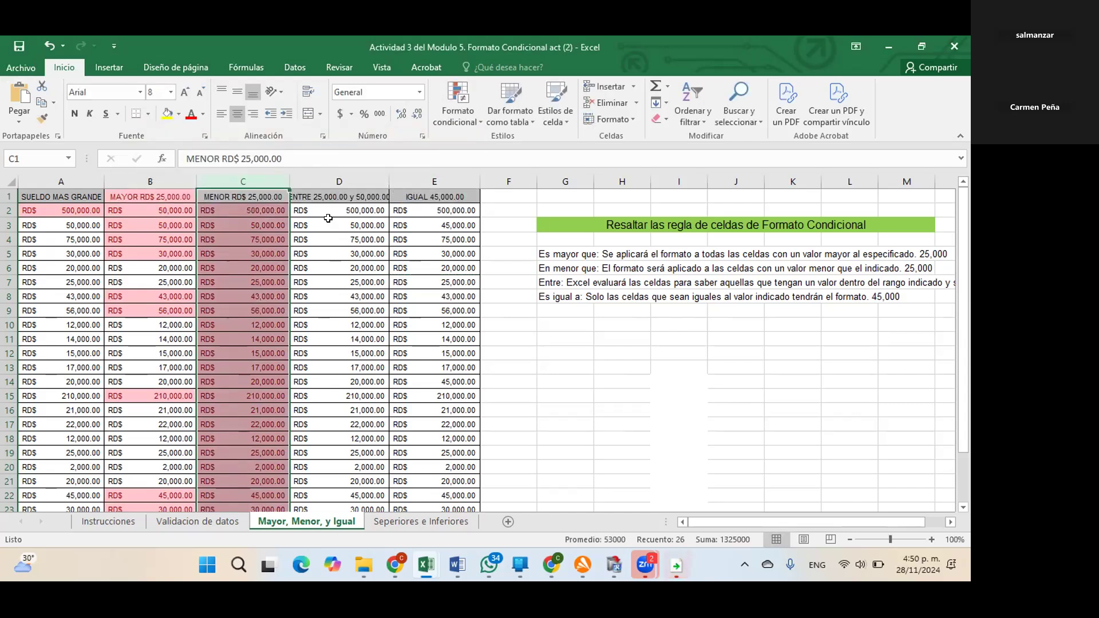
# - Add another Es menor que rule to the MENOR RD$ 25,000.00 column for values below 25,000, with light red fill and dark red text
pyautogui.click(266, 182)
pyautogui.click(481, 119)
pyautogui.moveTo(504, 146)
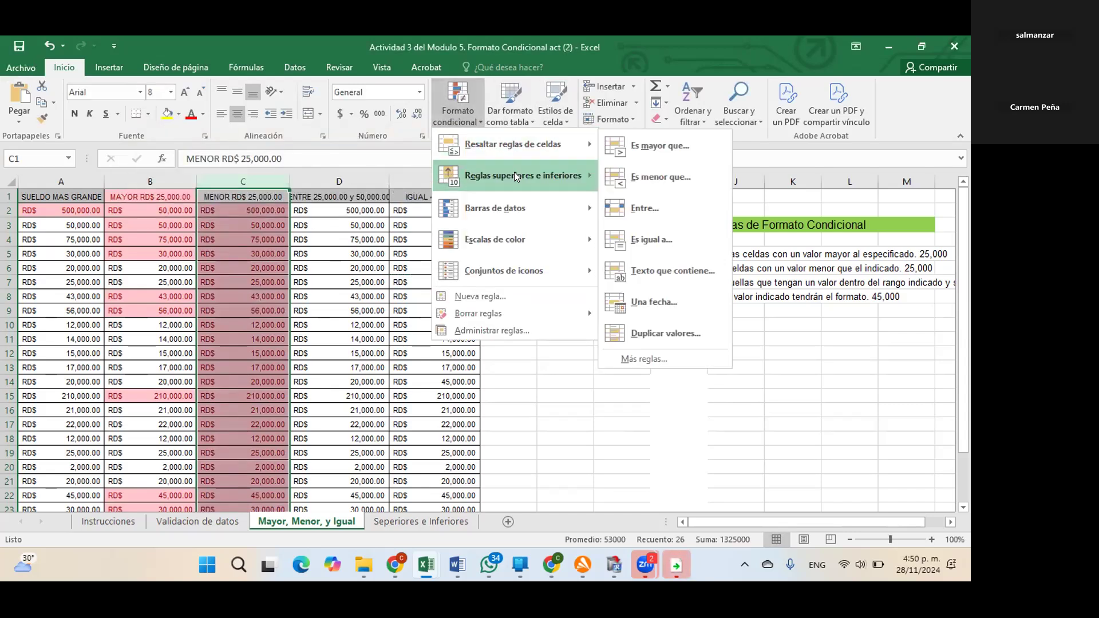
pyautogui.click(673, 181)
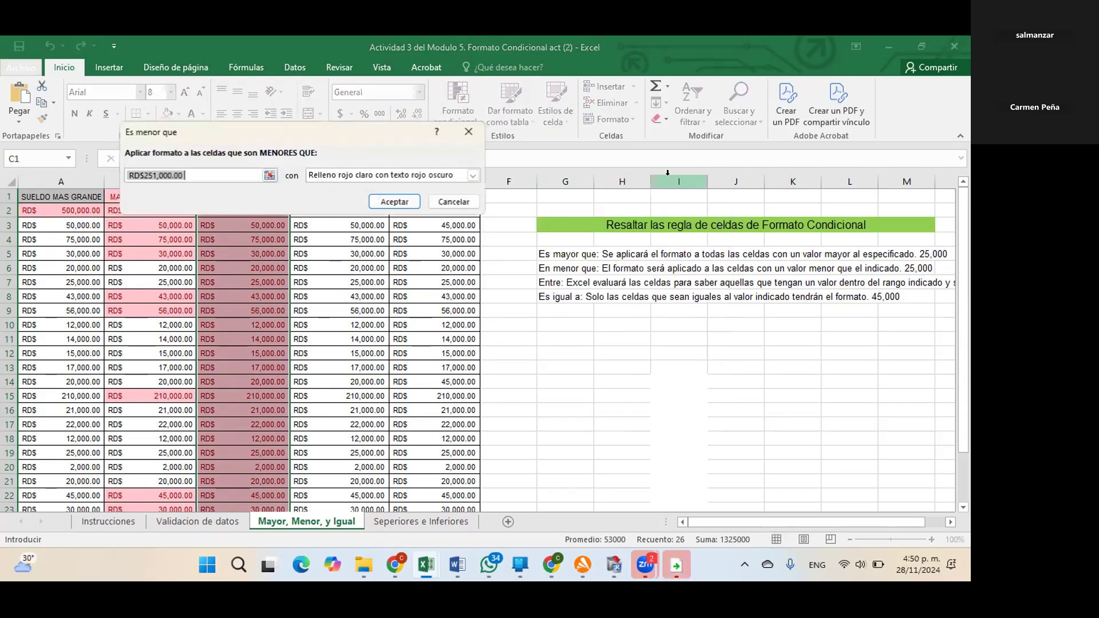
pyautogui.write('250')
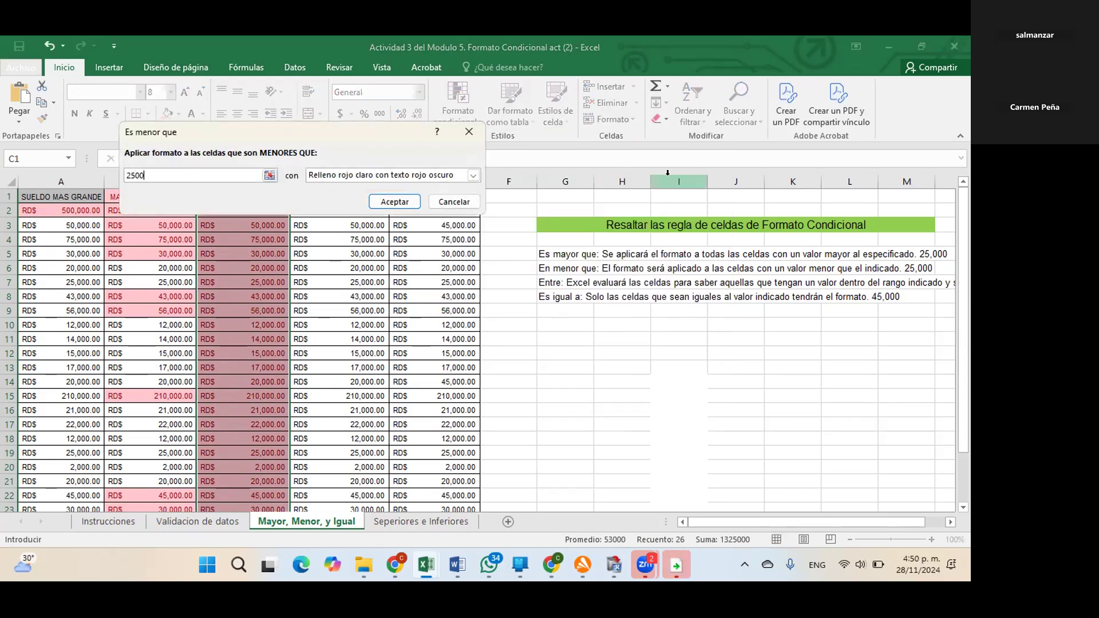
pyautogui.press('Return')
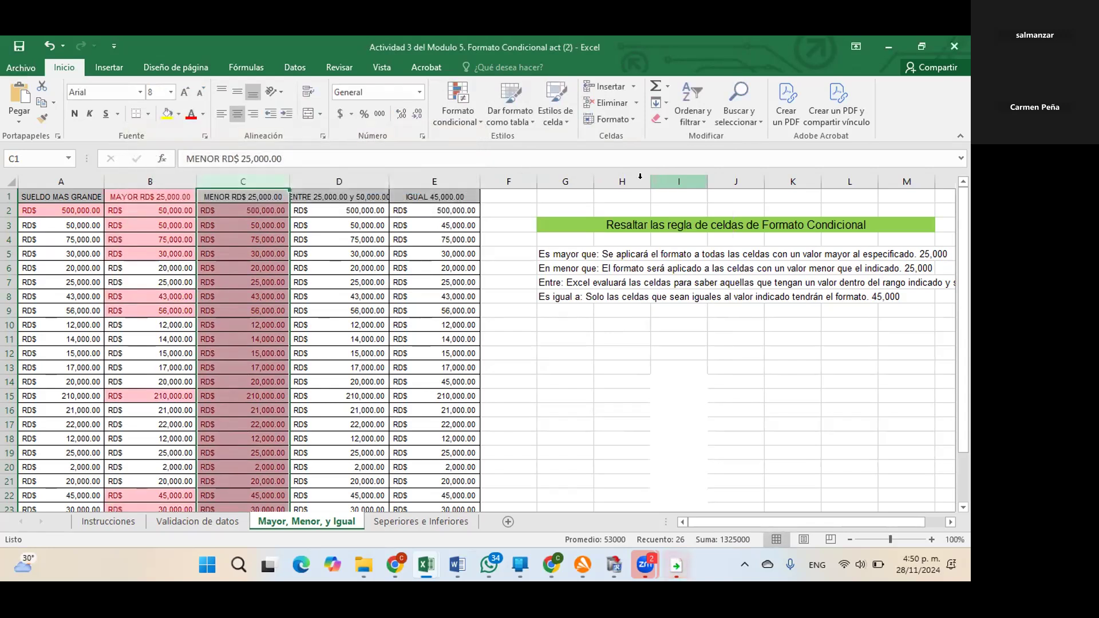
# - Try an Es menor que rule with the value 2500 on the MENOR RD$ 25,000.00 column, using light red fill with dark red text
pyautogui.click(459, 110)
pyautogui.click(248, 189)
pyautogui.click(251, 196)
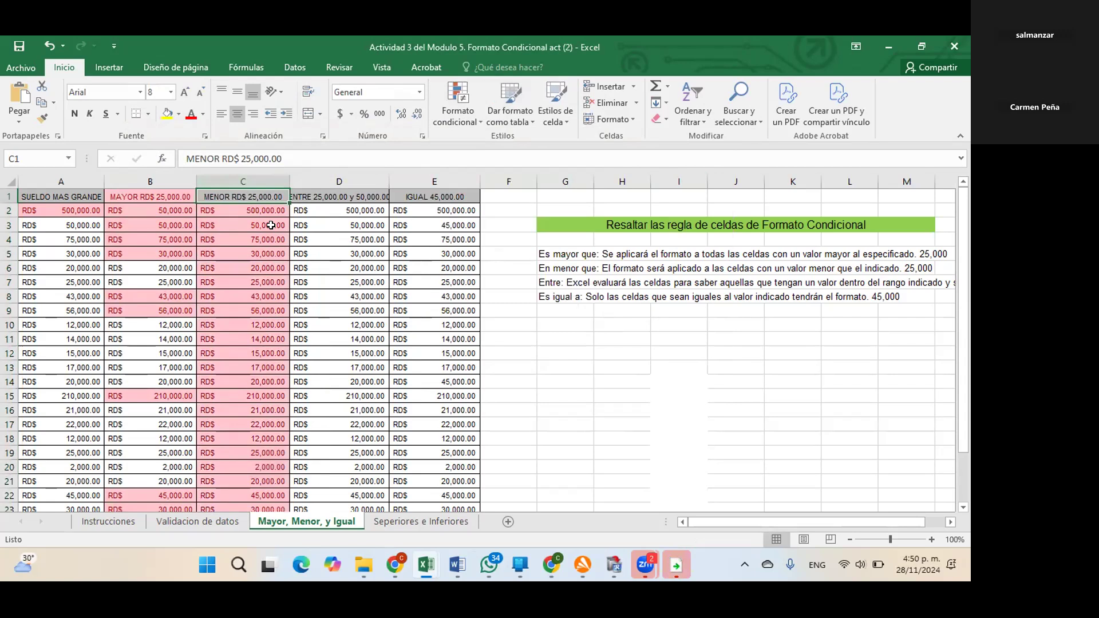
pyautogui.click(248, 181)
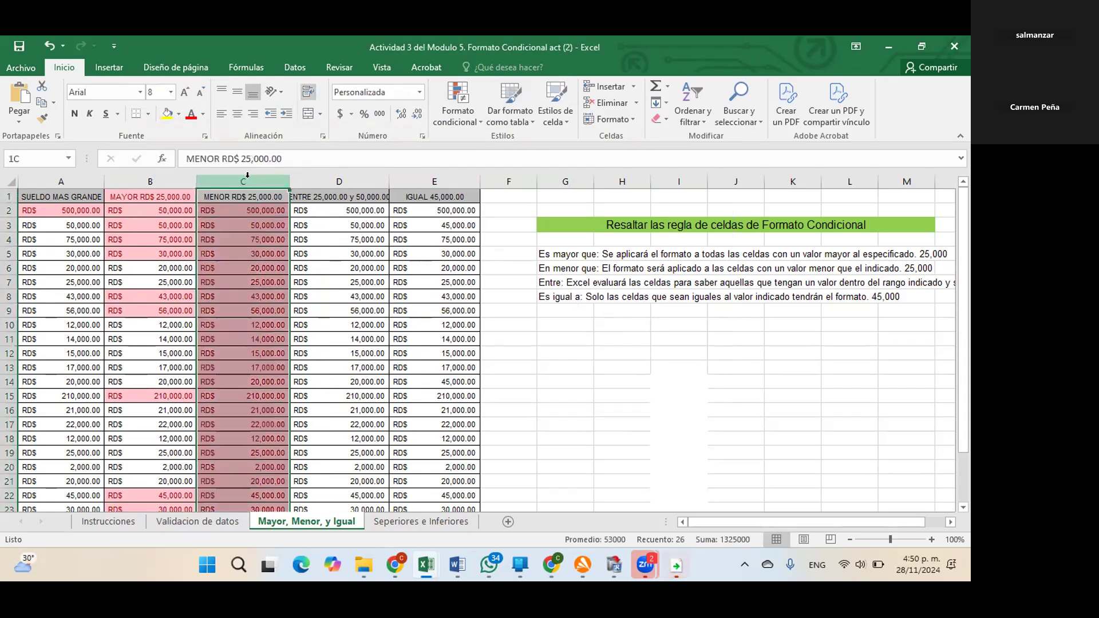
pyautogui.click(471, 106)
pyautogui.moveTo(515, 144)
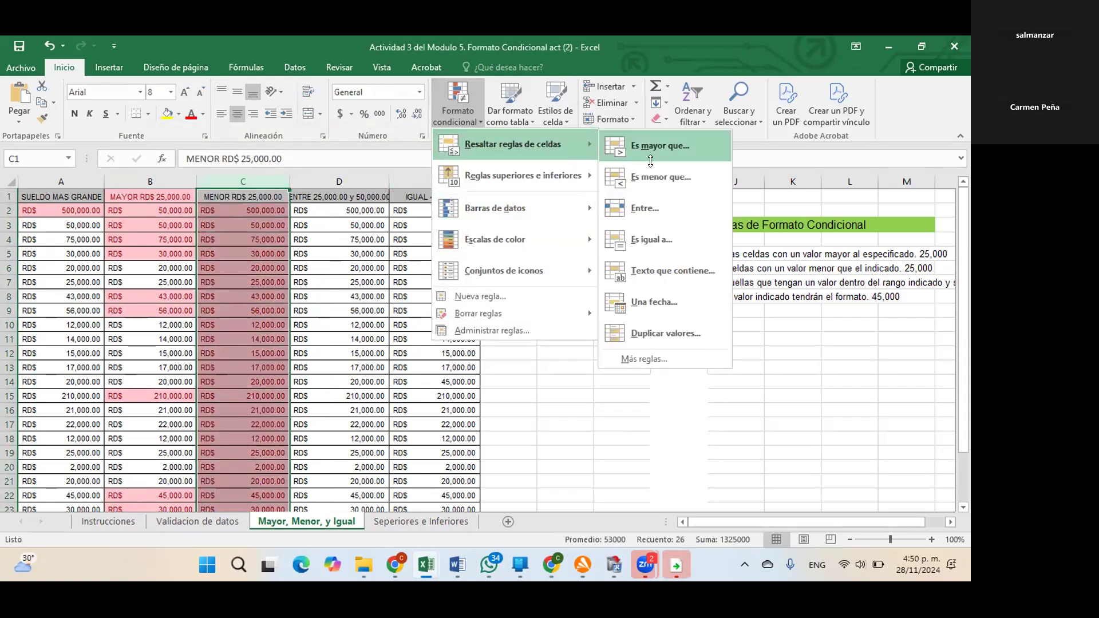
pyautogui.click(649, 177)
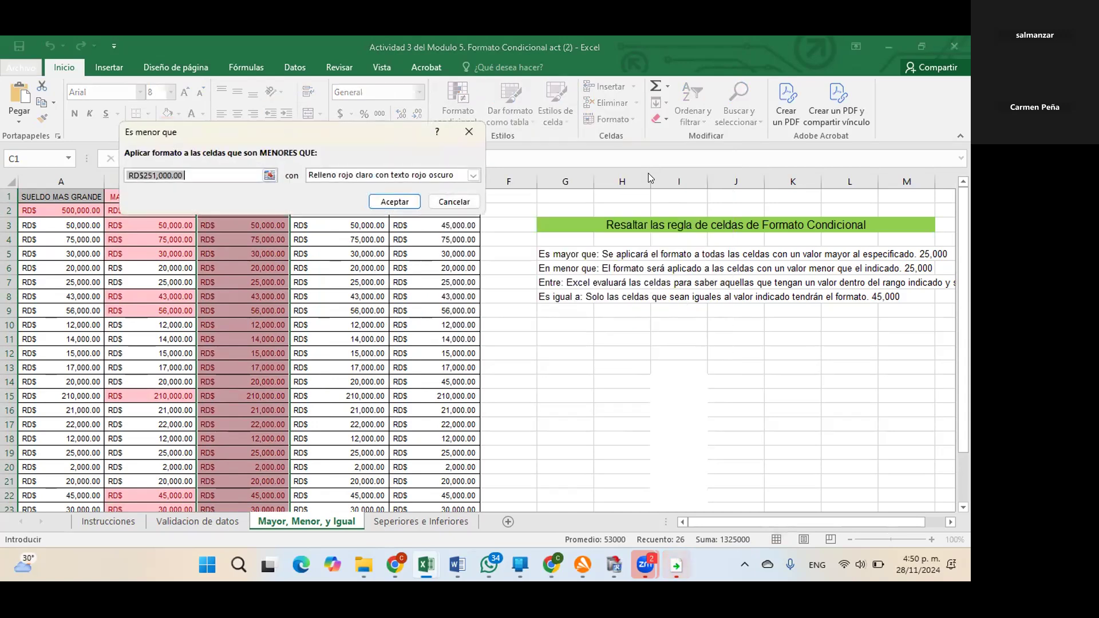
pyautogui.write('2500')
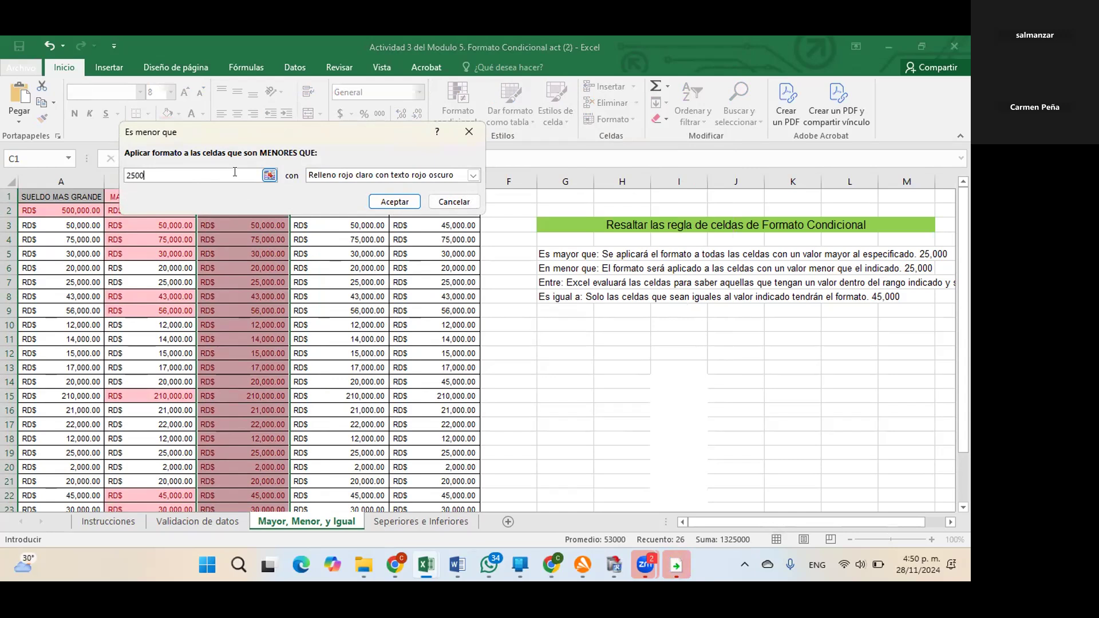
pyautogui.press('Return')
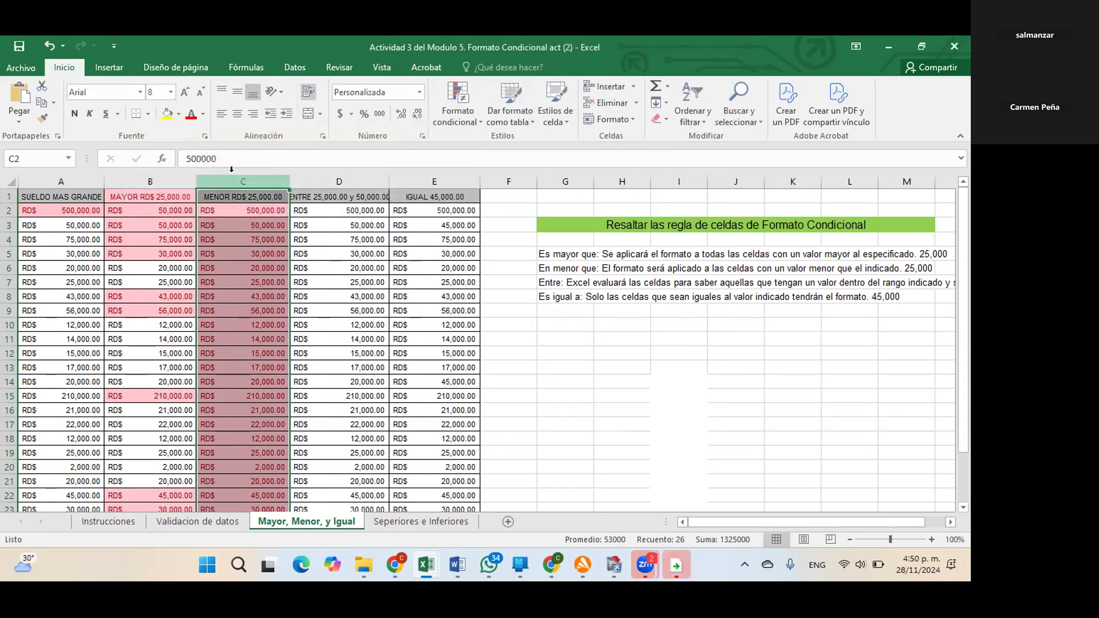
# - Undo the Es menor que rules on the MENOR RD$ 25,000.00 column, keeping the rule on the MAYOR RD$ 25,000.00 column
pyautogui.click(326, 252)
pyautogui.click(48, 42)
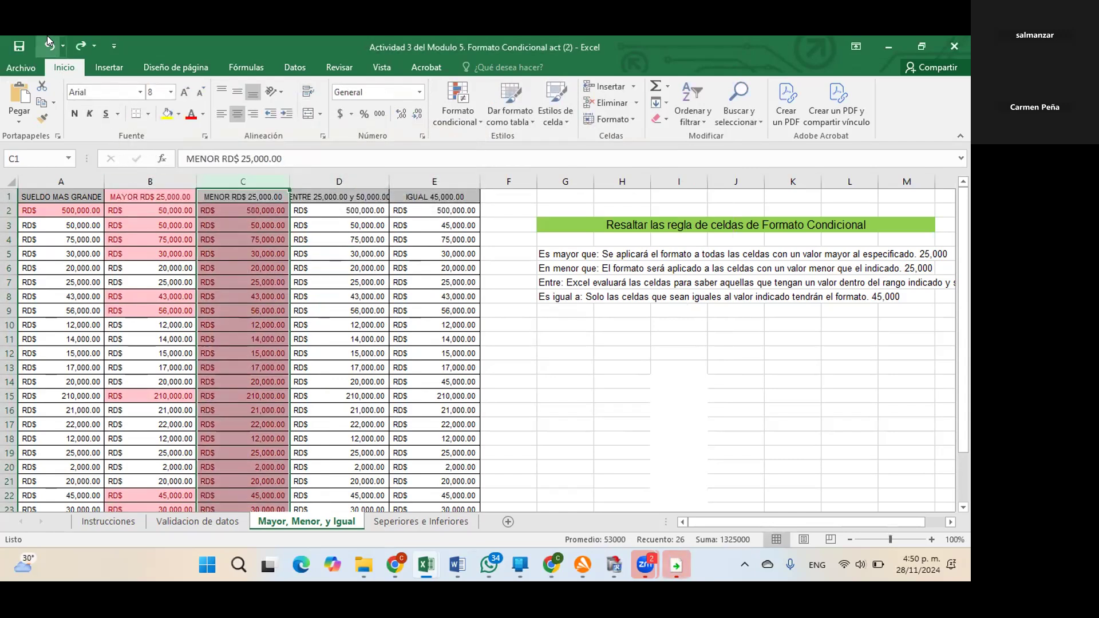
pyautogui.click(48, 38)
pyautogui.click(53, 40)
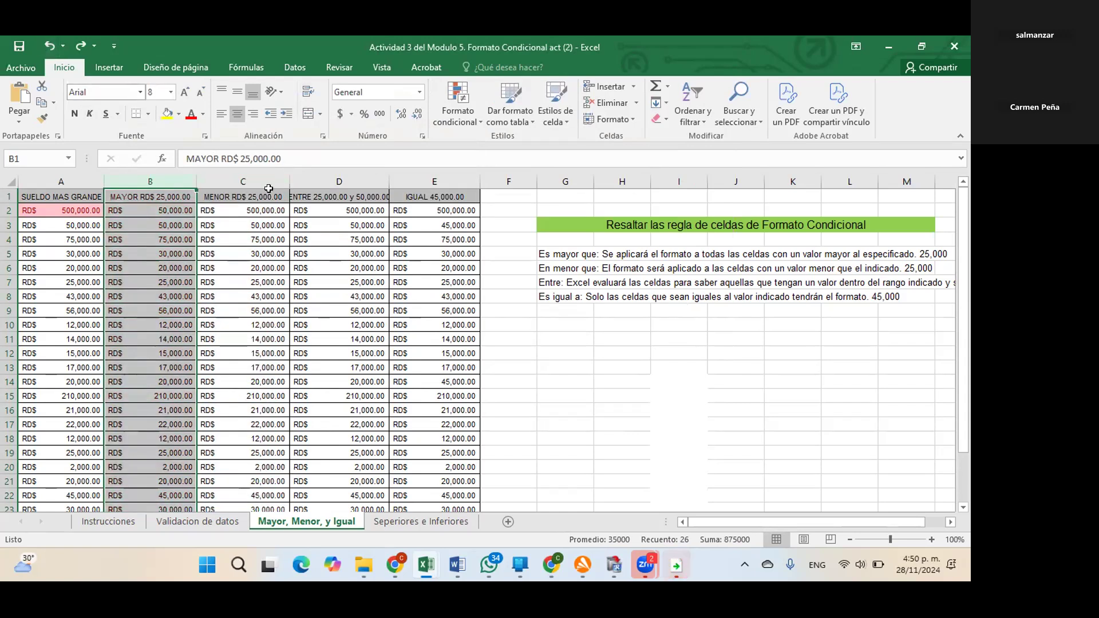
pyautogui.click(79, 42)
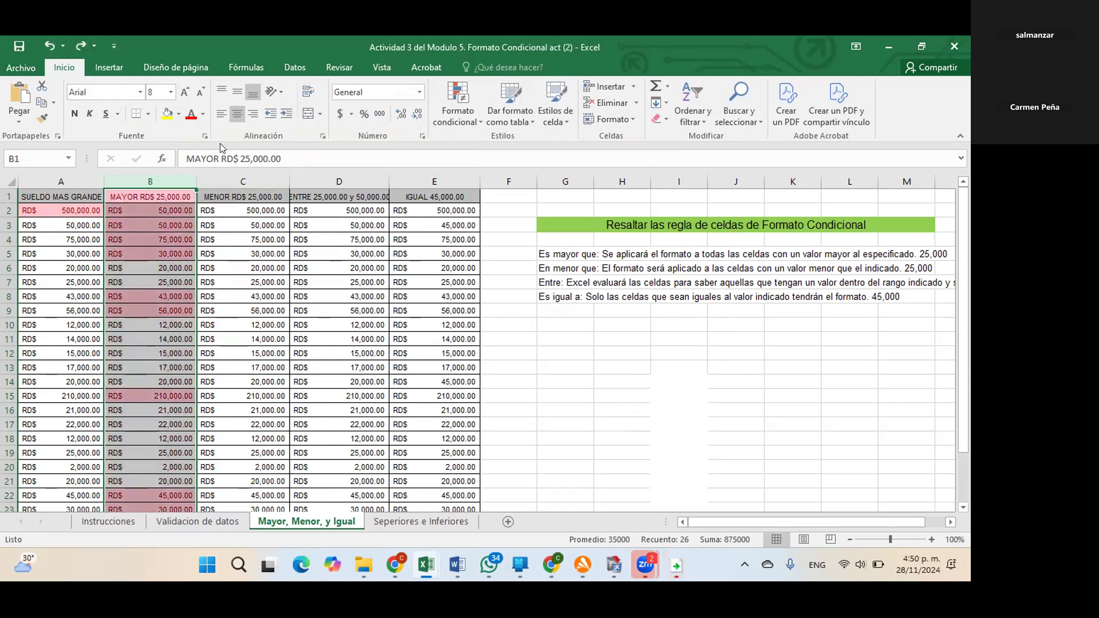
# - Highlight the values less than 25,000 in the MENOR RD$ 25,000.00 column using light red fill with dark red text
pyautogui.click(253, 180)
pyautogui.click(452, 114)
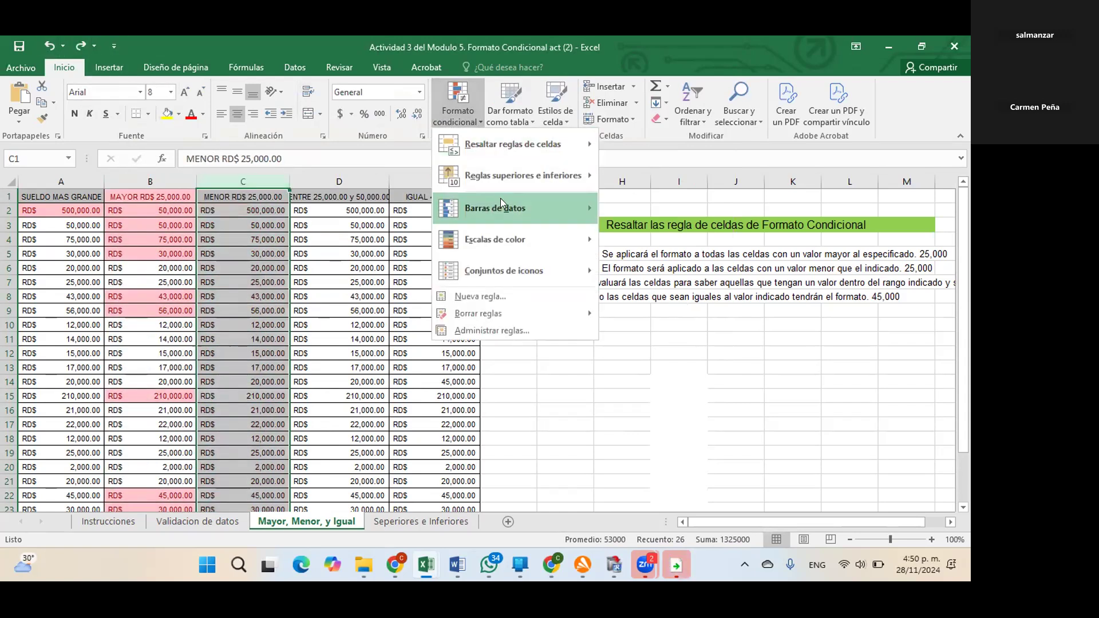
pyautogui.moveTo(516, 155)
pyautogui.click(649, 184)
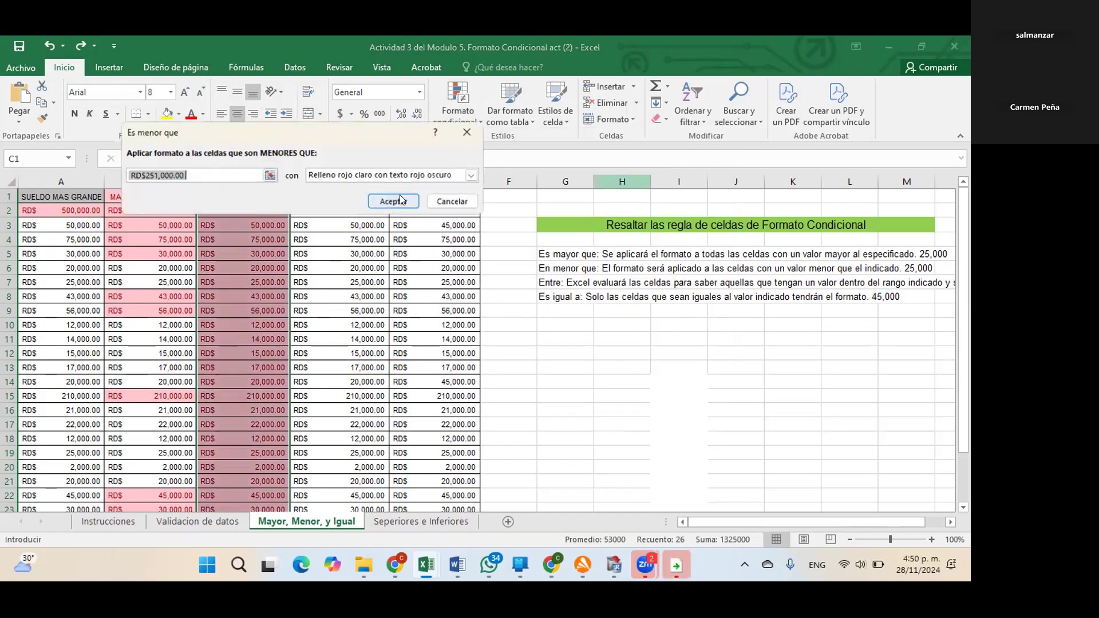
pyautogui.write('25,000')
pyautogui.press('Return')
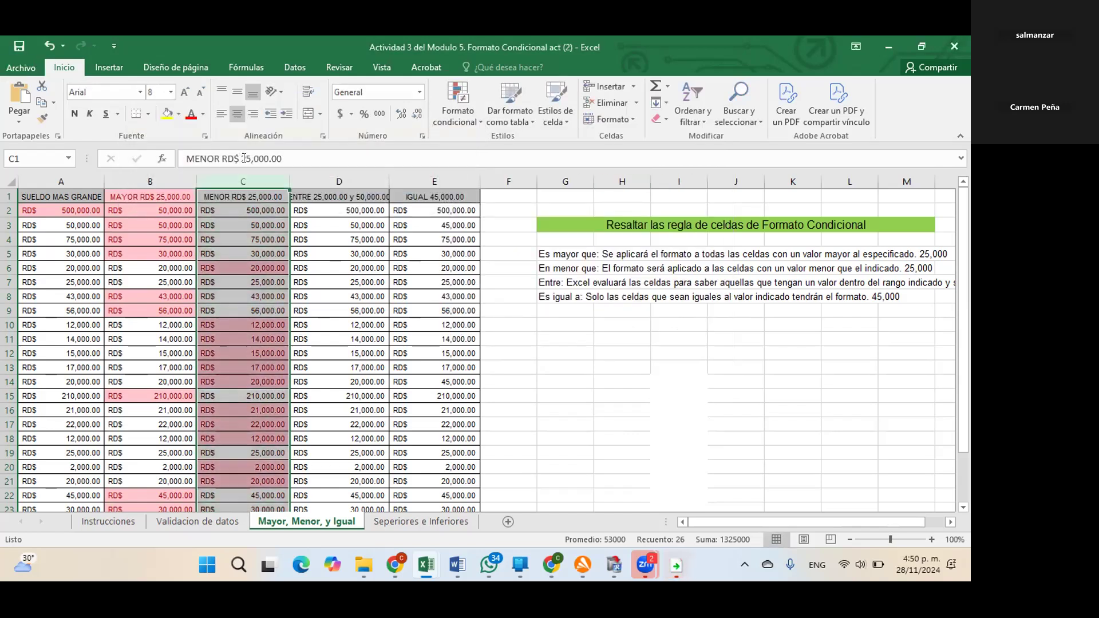
pyautogui.click(414, 323)
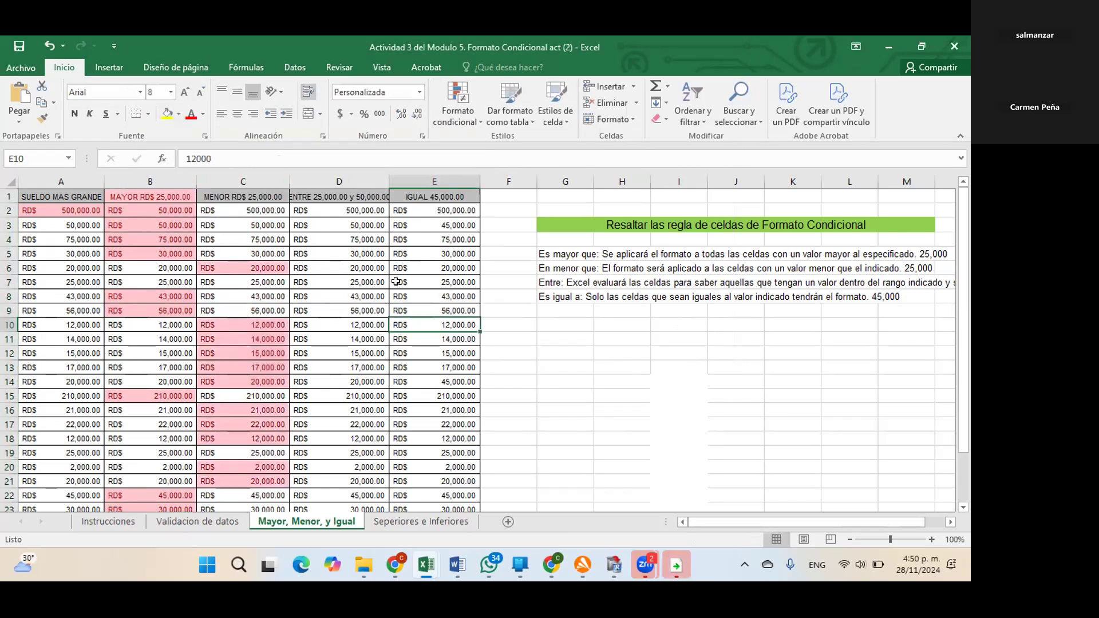
# - Highlight the values between 25000 and 50000 in the ENTRE 25,000.00 y 50,000.00 column using light red fill with dark red text
pyautogui.click(338, 181)
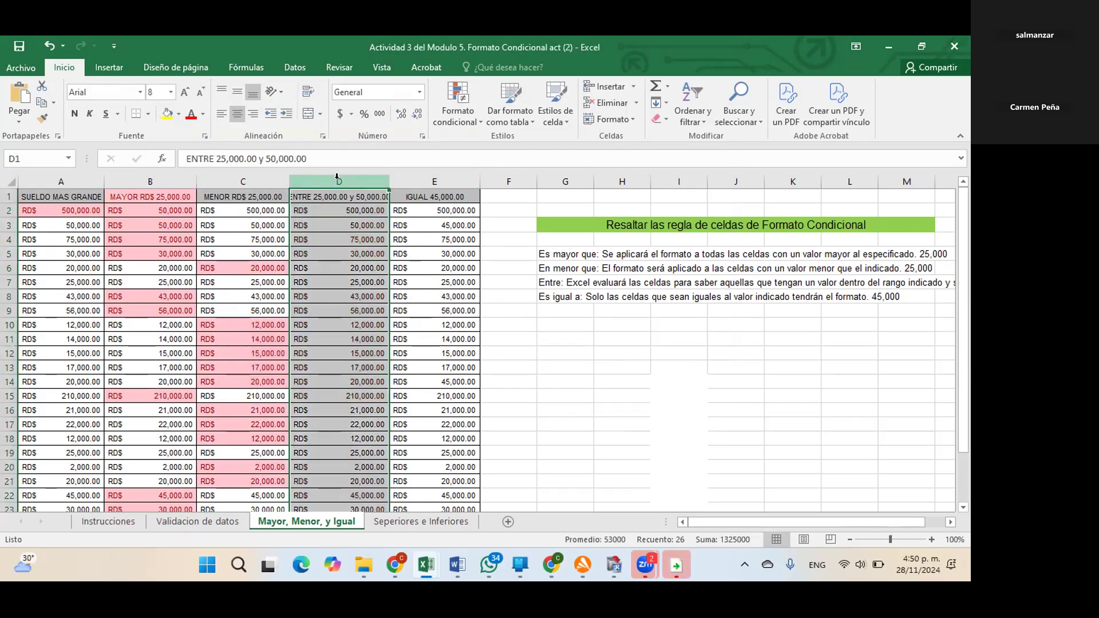
pyautogui.click(472, 111)
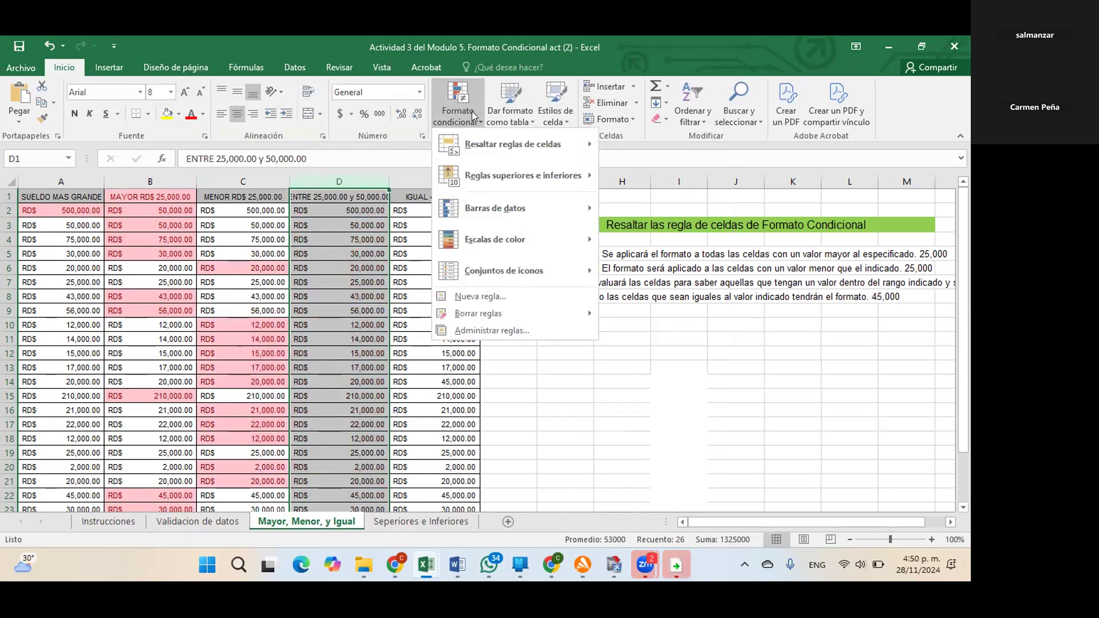
pyautogui.moveTo(541, 146)
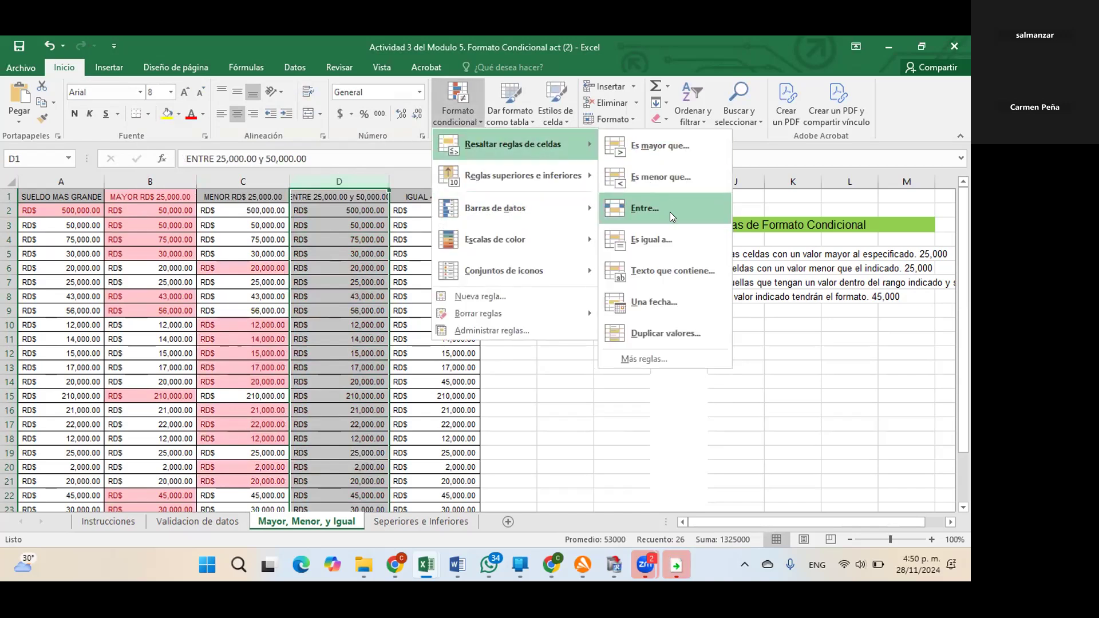
pyautogui.click(669, 210)
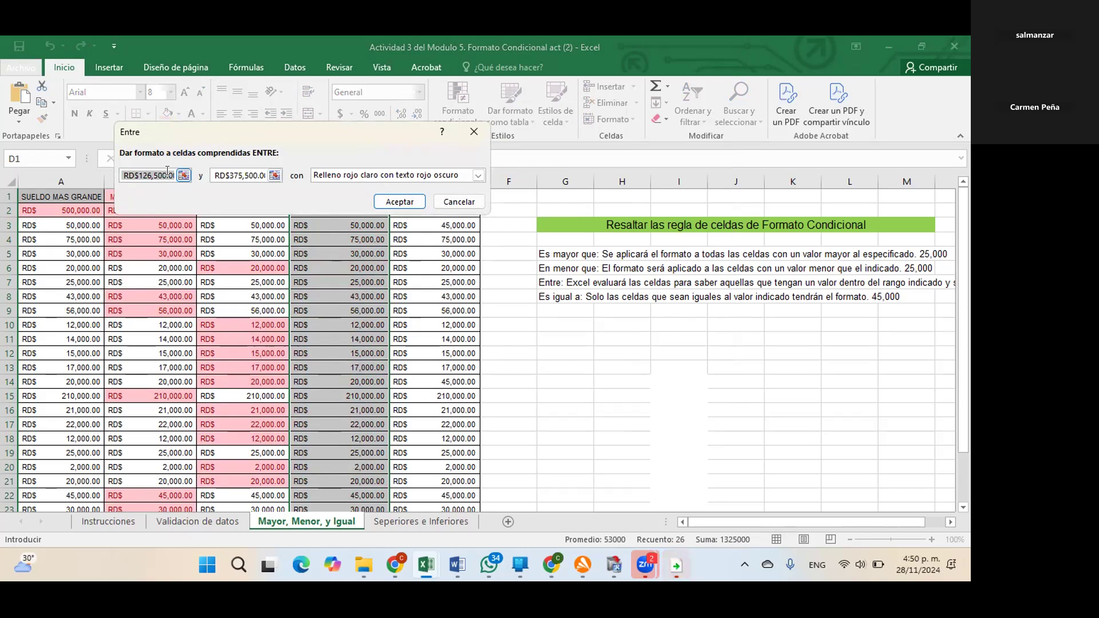
pyautogui.write('2500')
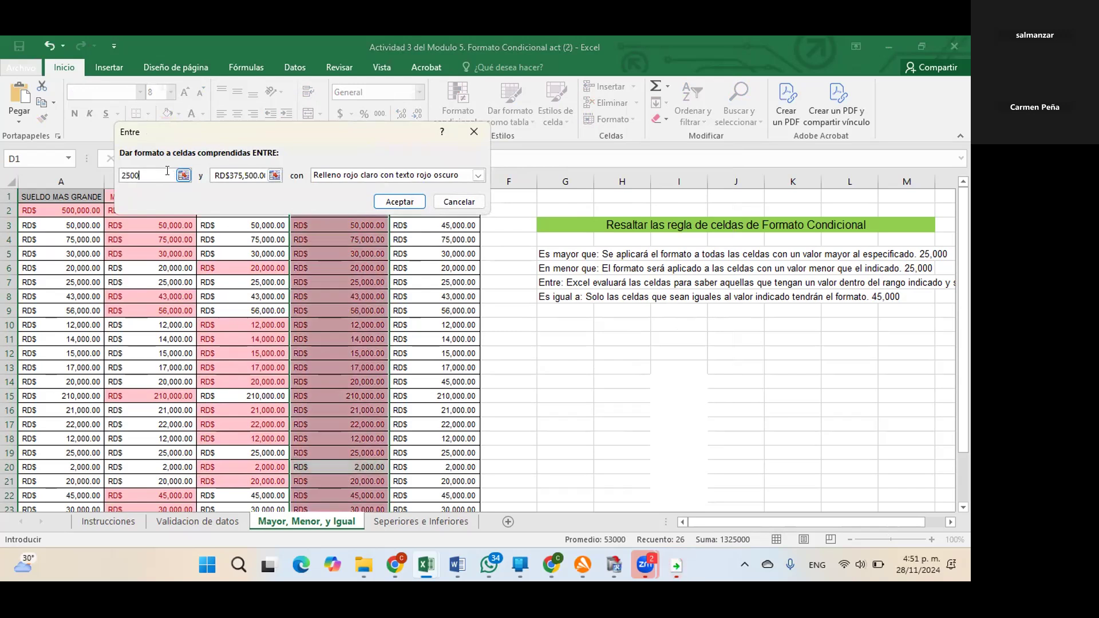
pyautogui.write('0')
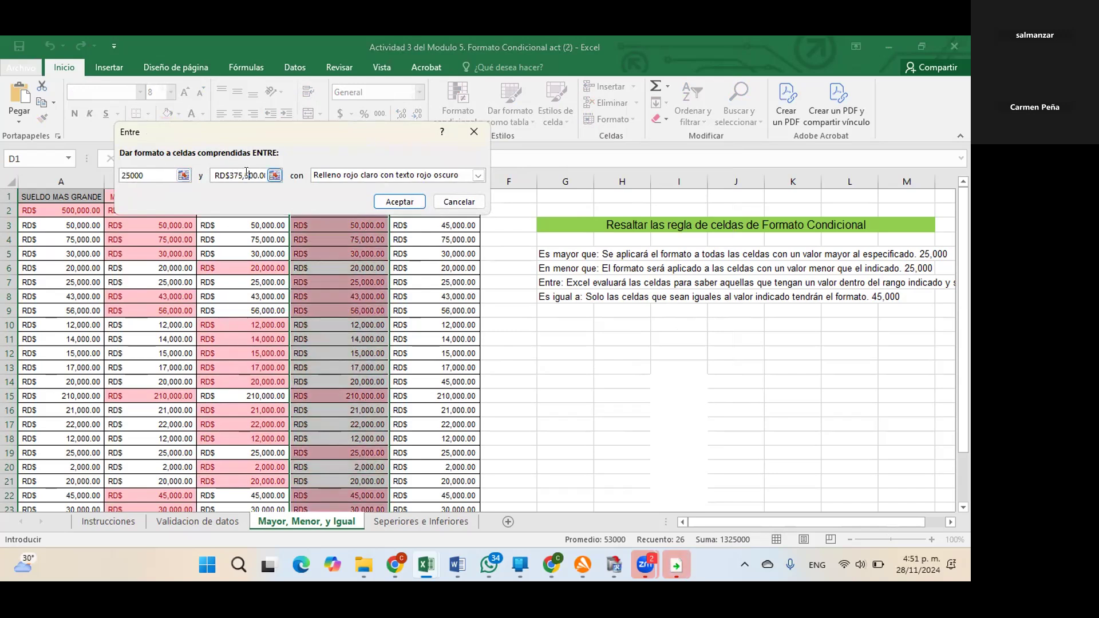
pyautogui.click(223, 175)
pyautogui.press('Home')
pyautogui.write('50')
pyautogui.moveTo(212, 173); pyautogui.dragTo(270, 174)
pyautogui.press('BackSpace')
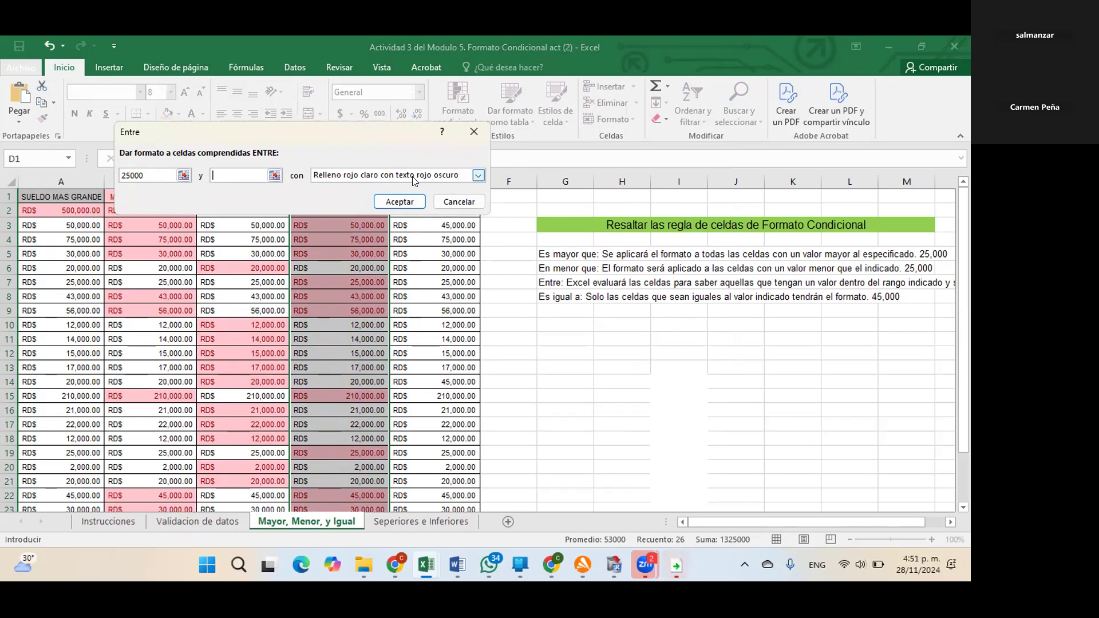
pyautogui.write('500')
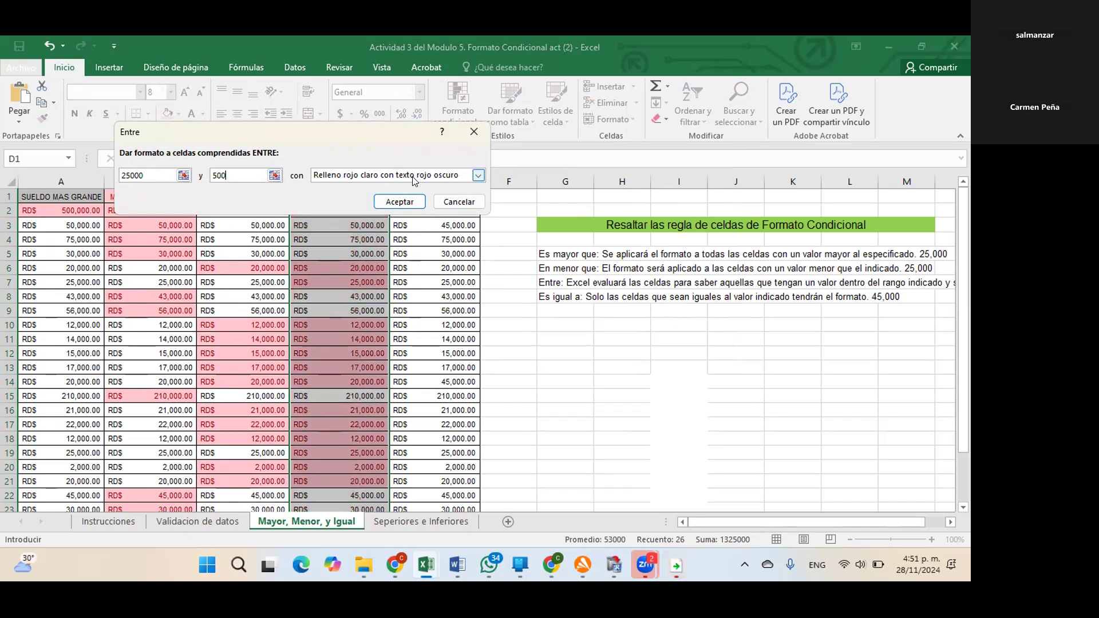
pyautogui.write('00')
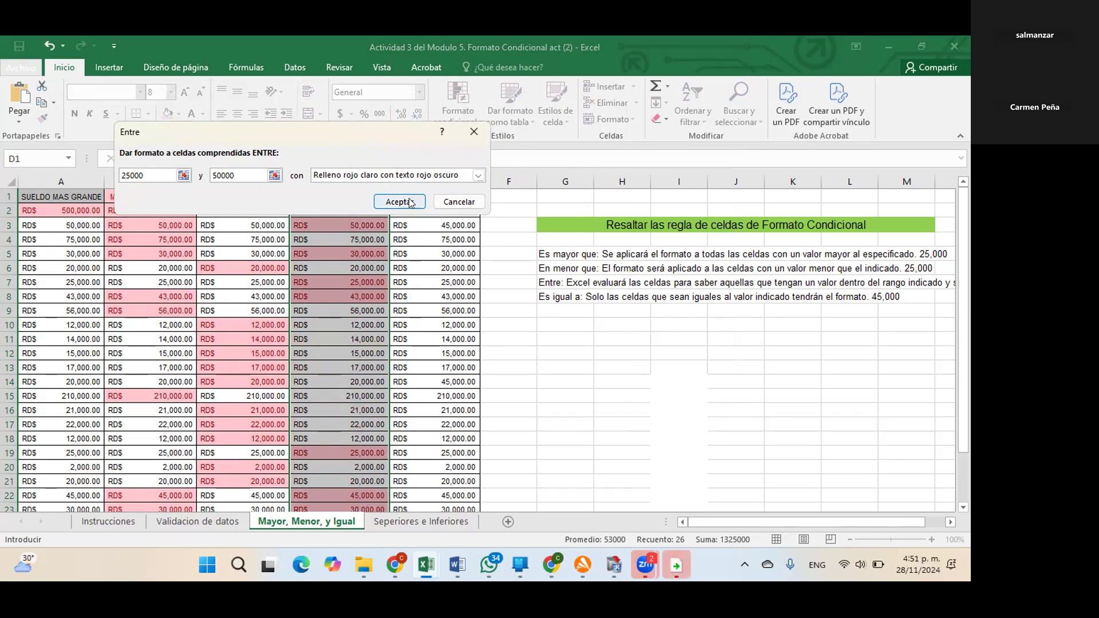
pyautogui.click(408, 202)
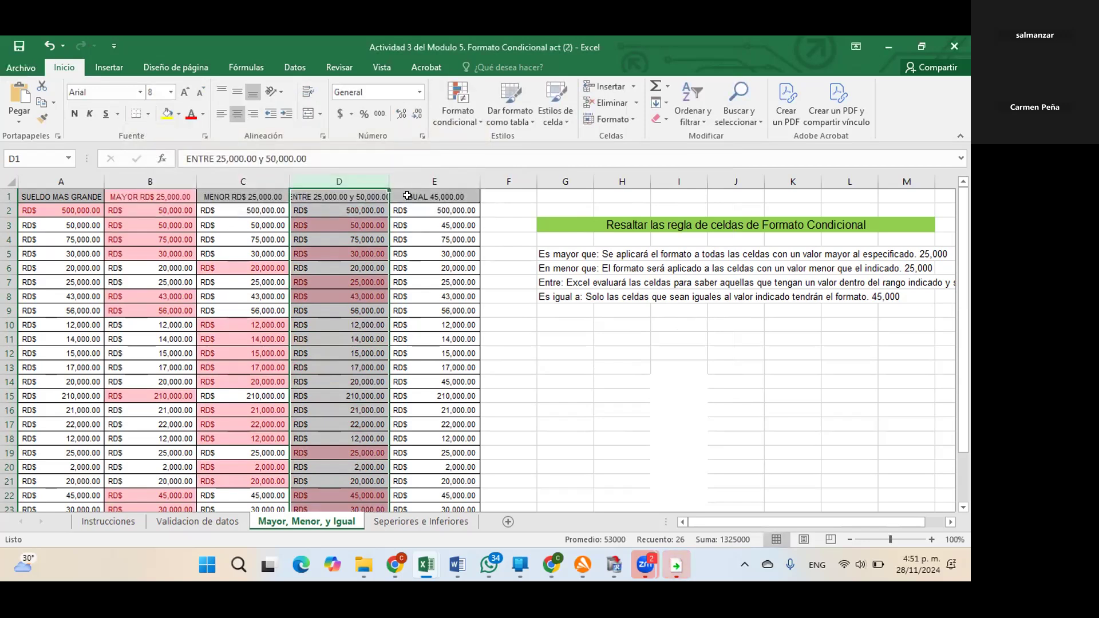
# - Highlight the values equal to 45000 in the IGUAL 45,000.00 column using light red fill with dark red text
pyautogui.click(462, 175)
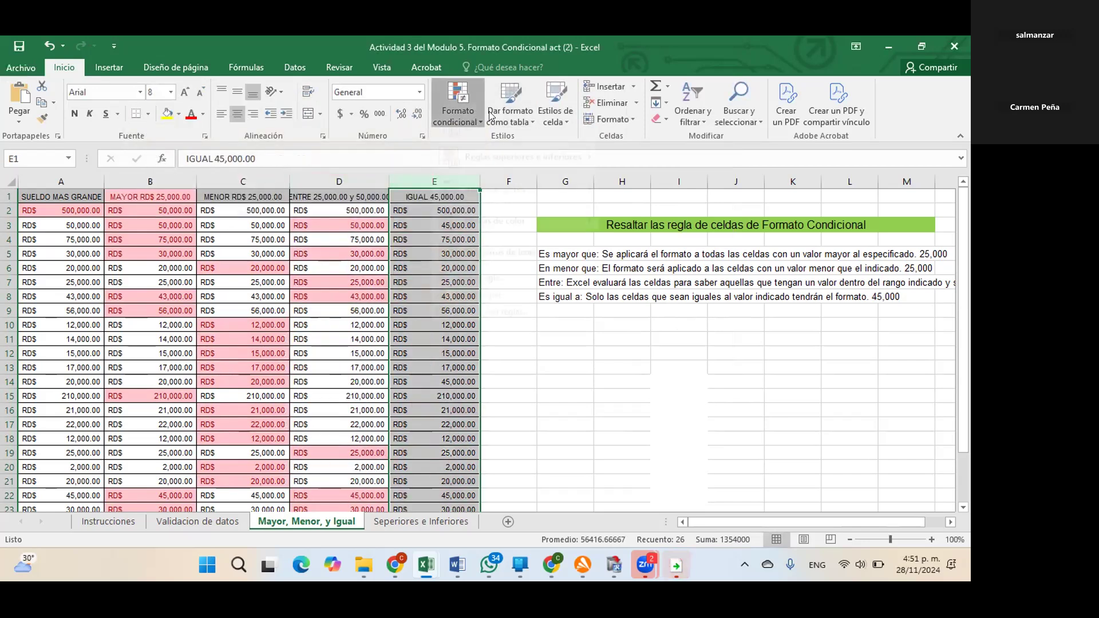
pyautogui.click(458, 110)
pyautogui.moveTo(542, 150)
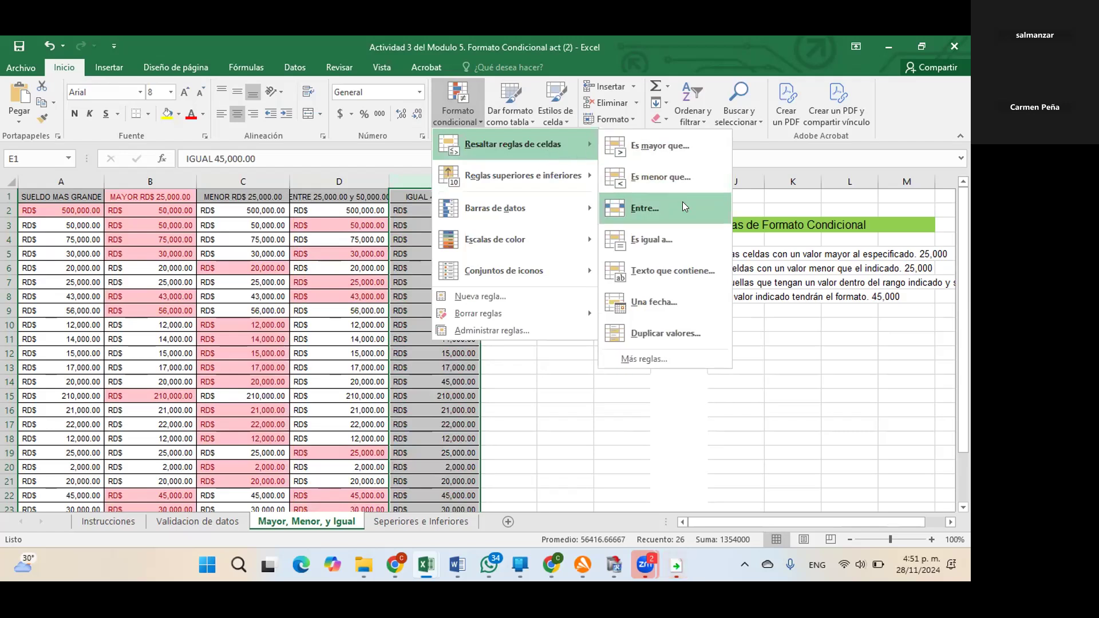
pyautogui.click(675, 238)
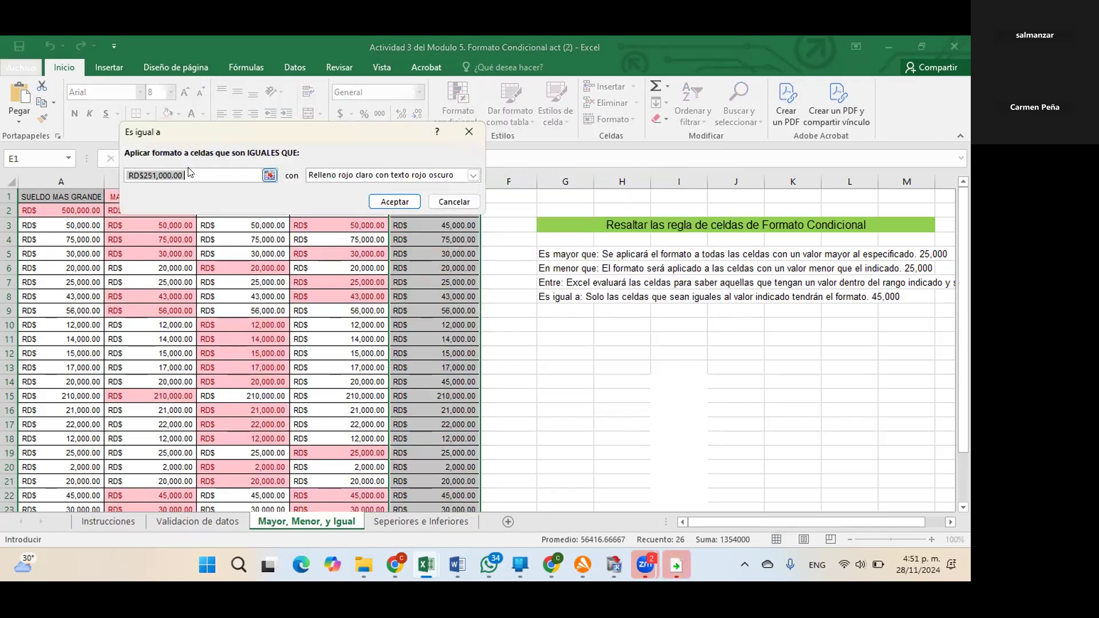
pyautogui.write('45000')
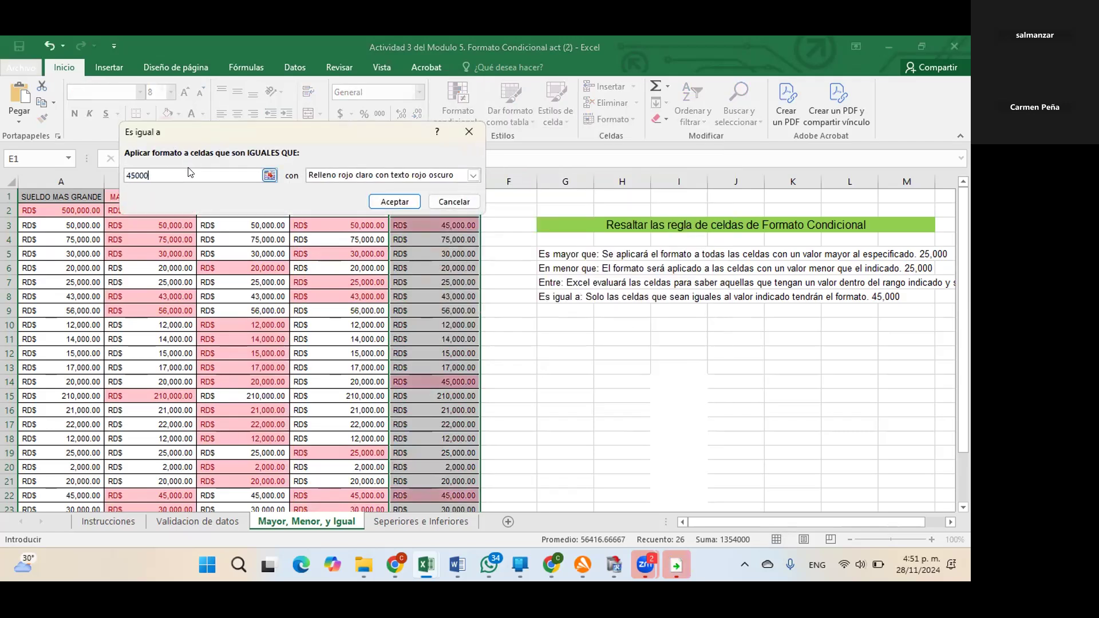
pyautogui.press('Return')
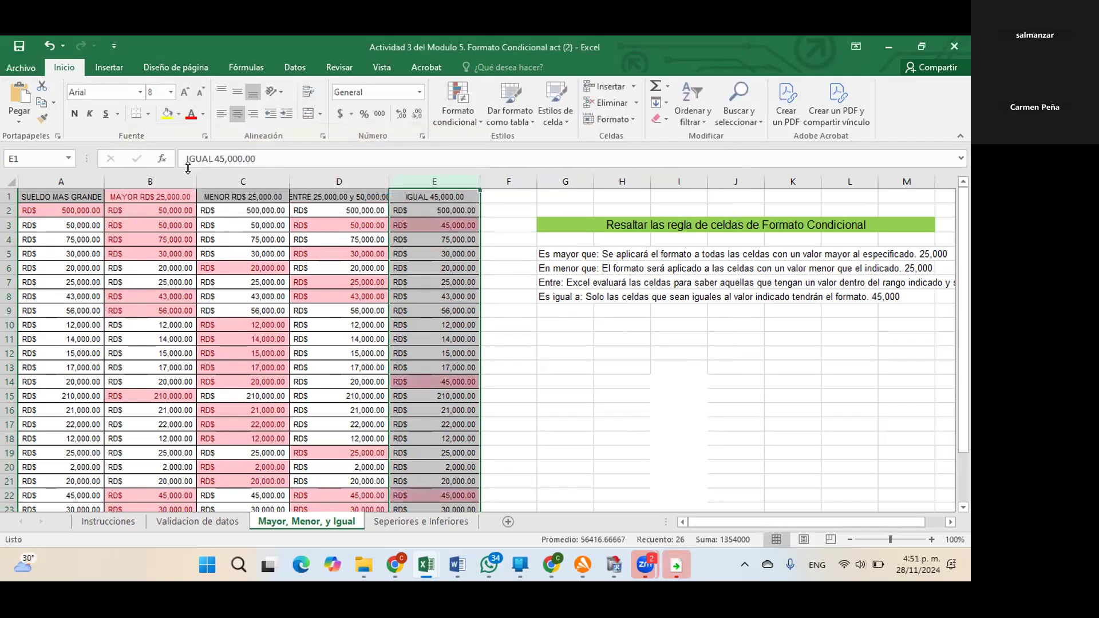
pyautogui.click(438, 312)
pyautogui.scroll(3, 432, 328)
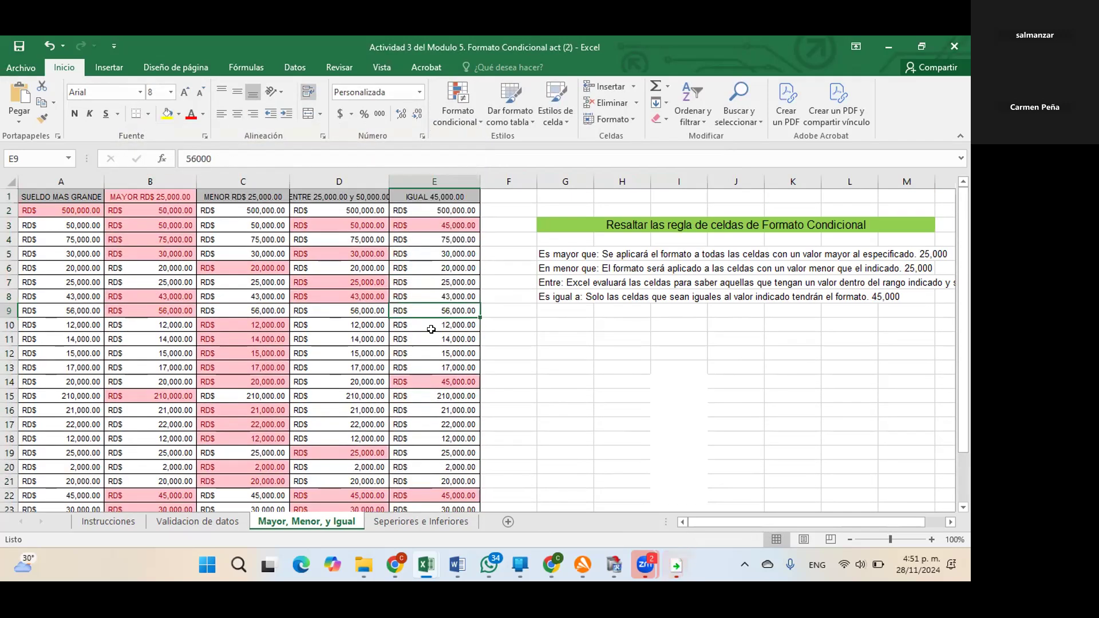
pyautogui.click(744, 303)
pyautogui.click(581, 367)
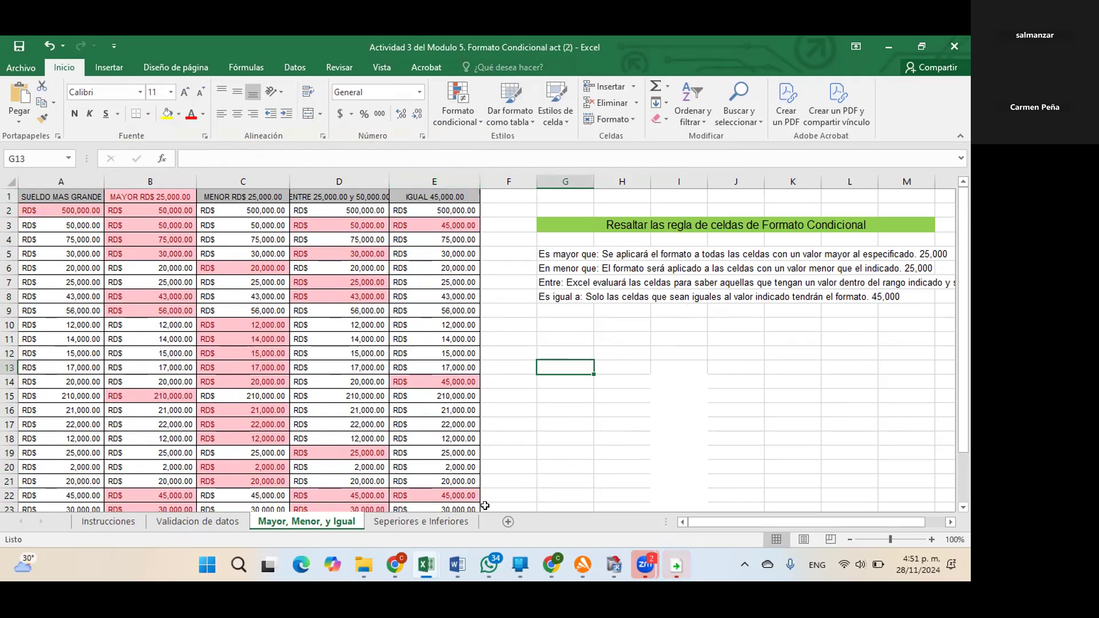
pyautogui.click(243, 239)
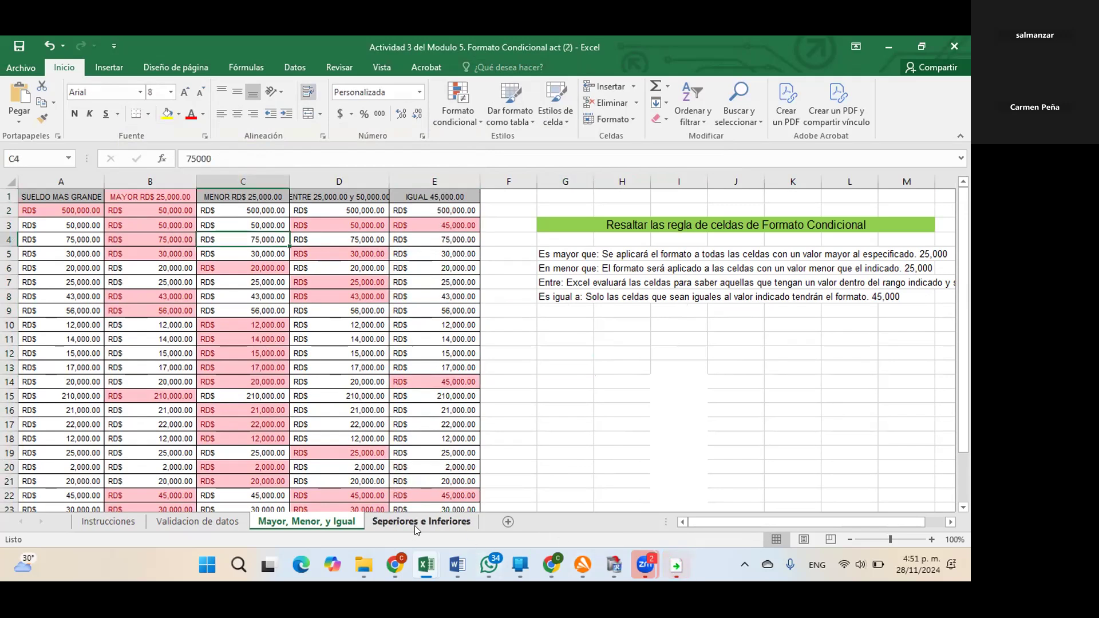
# - Go to the Seperiores e Inferiores sheet and read the description of the 10 superiores rule
pyautogui.click(432, 522)
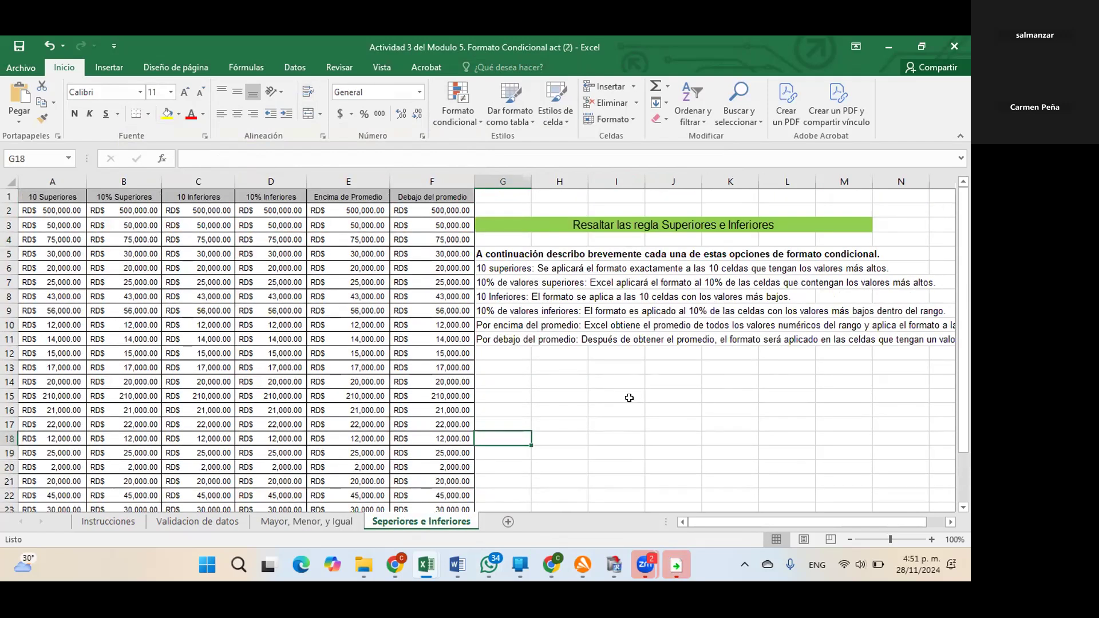
pyautogui.click(497, 269)
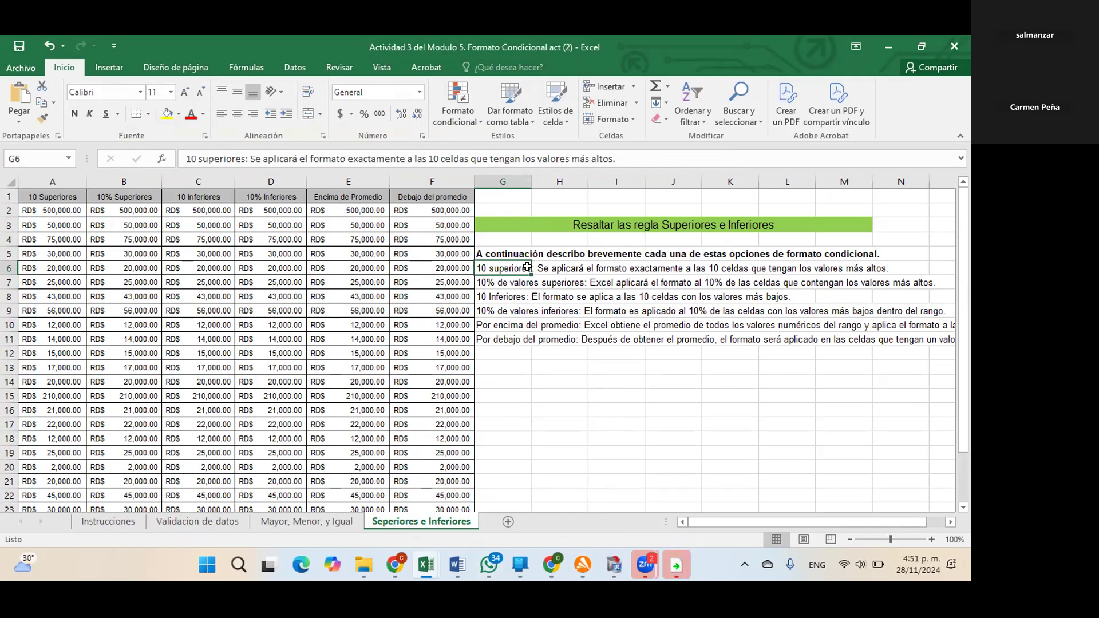
pyautogui.moveTo(539, 268); pyautogui.dragTo(848, 262)
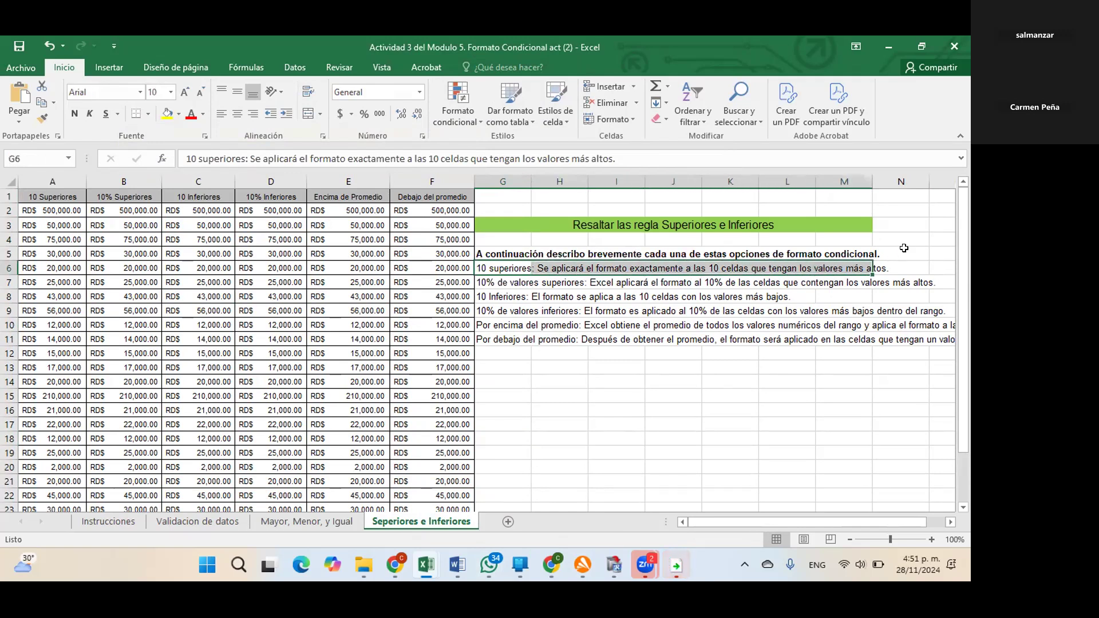
pyautogui.click(908, 243)
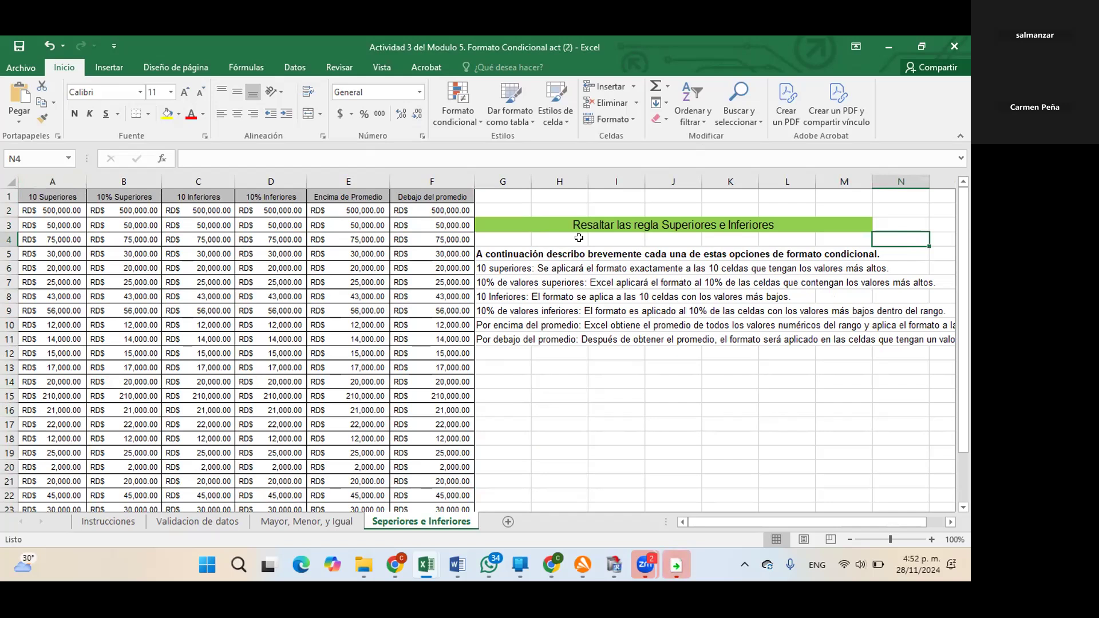
# - Try to highlight the top 9 values from the 10 Superiores header cell using light red fill with dark red text
pyautogui.click(661, 367)
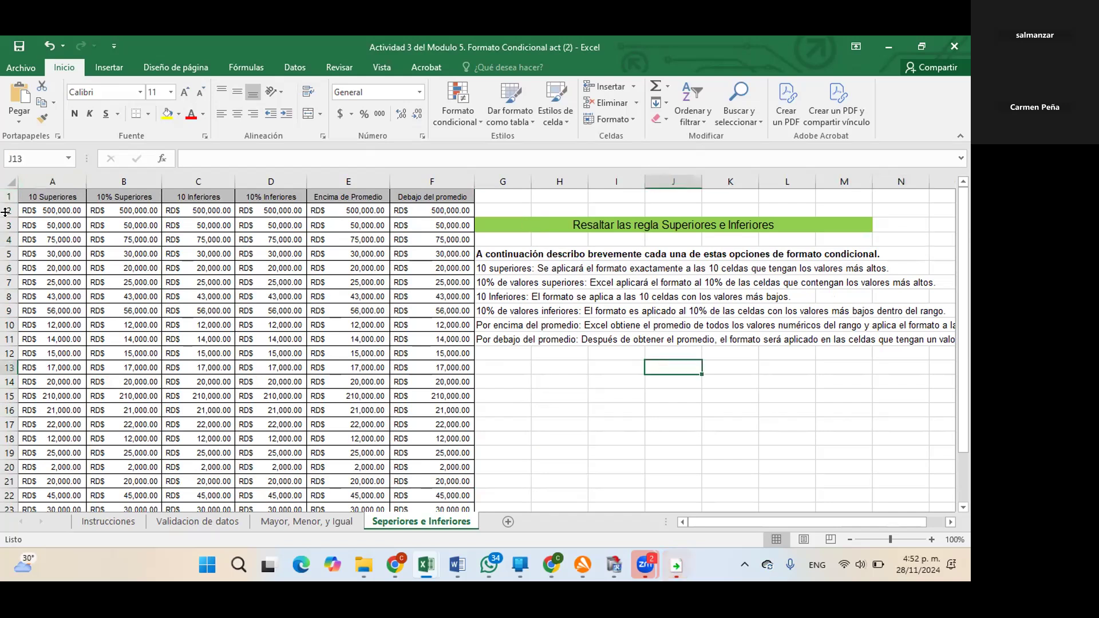
pyautogui.click(91, 212)
pyautogui.click(57, 196)
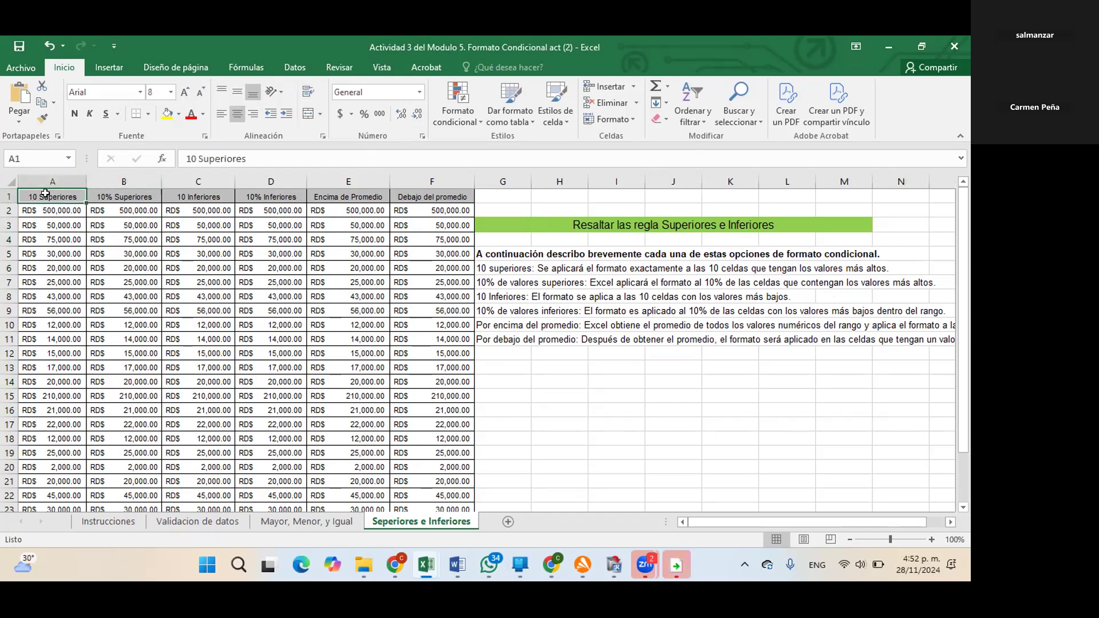
pyautogui.click(458, 118)
pyautogui.moveTo(515, 175)
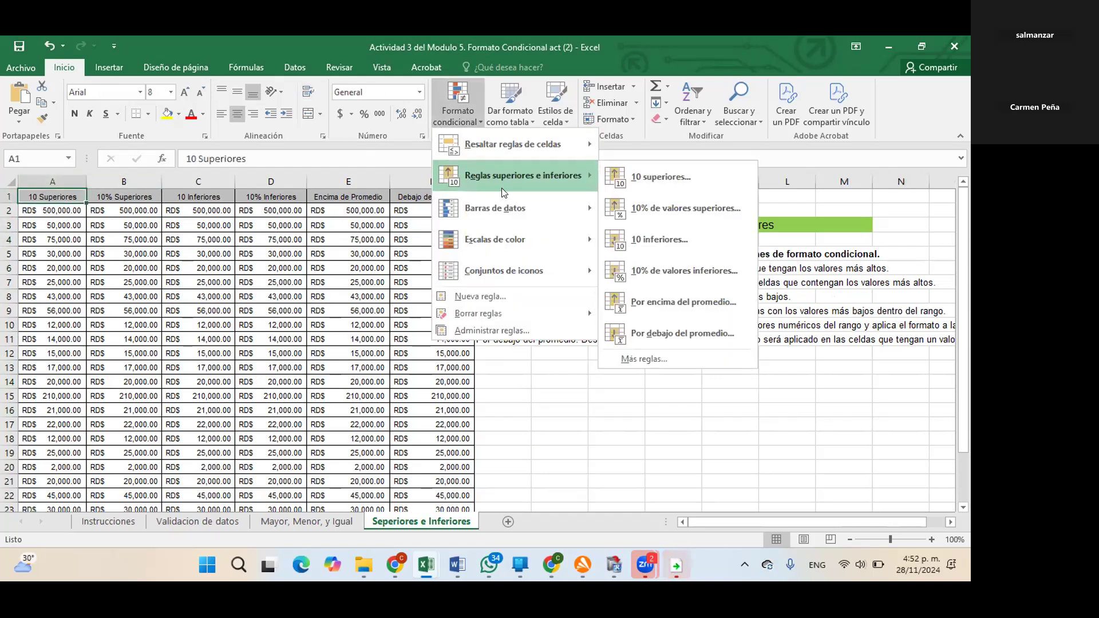
pyautogui.click(658, 186)
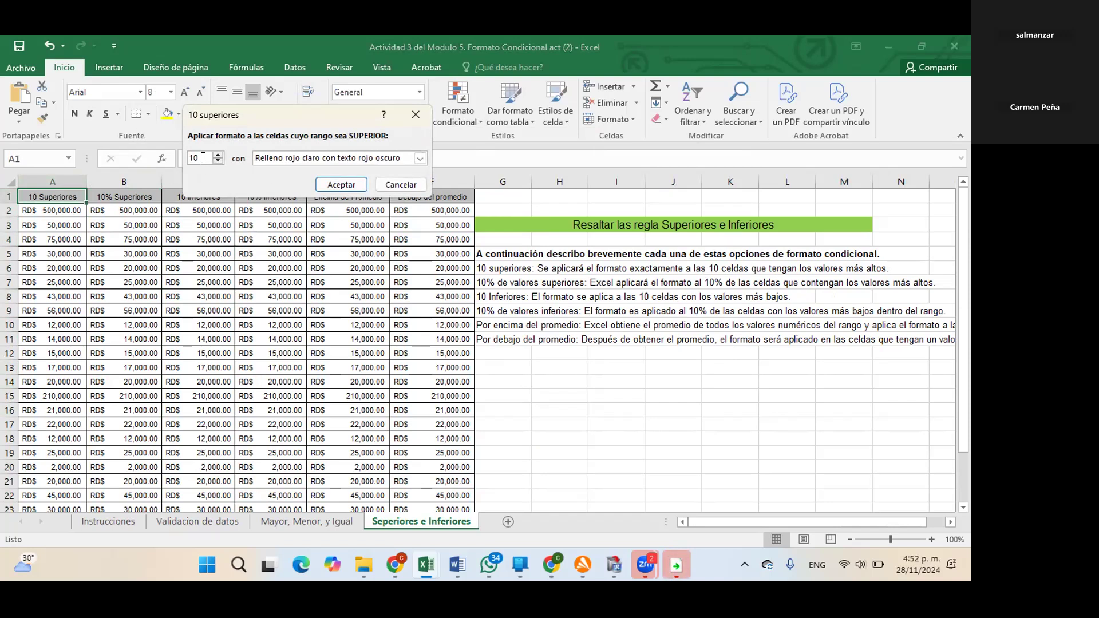
pyautogui.click(218, 154)
pyautogui.click(218, 155)
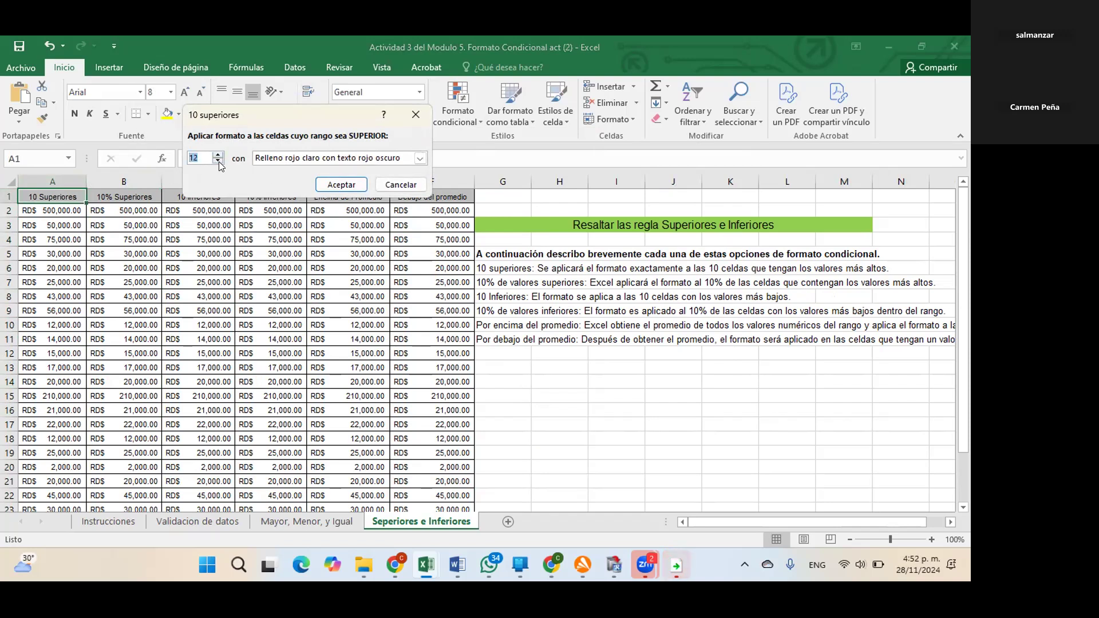
pyautogui.click(217, 163)
pyautogui.click(218, 164)
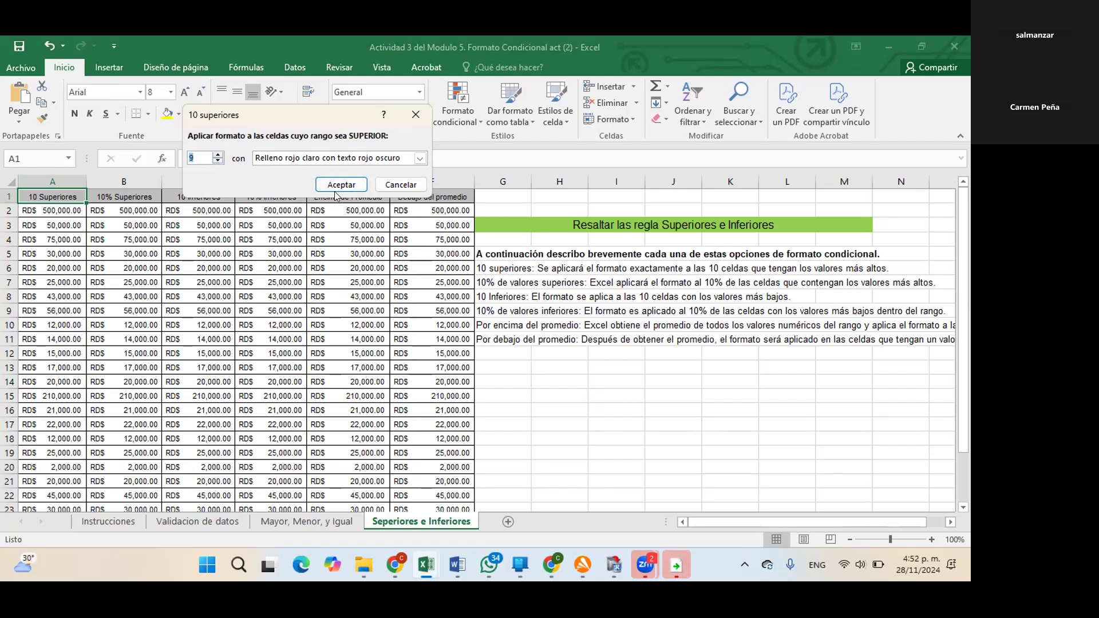
pyautogui.click(339, 187)
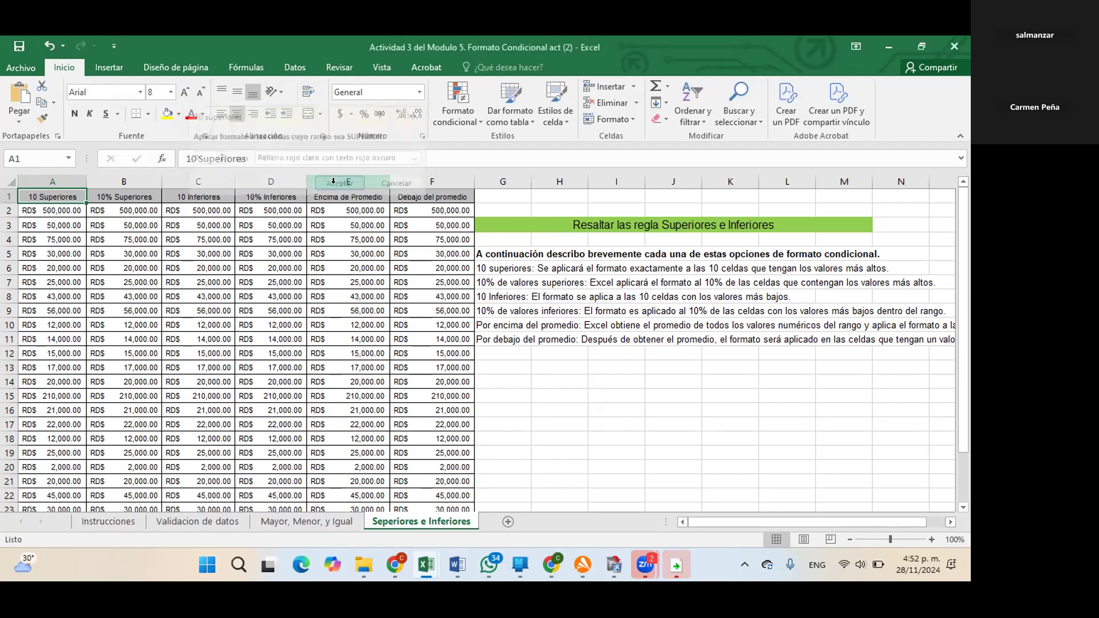
# - Highlight the top 5 values in the whole 10 Superiores column using light red fill with dark red text
pyautogui.click(58, 181)
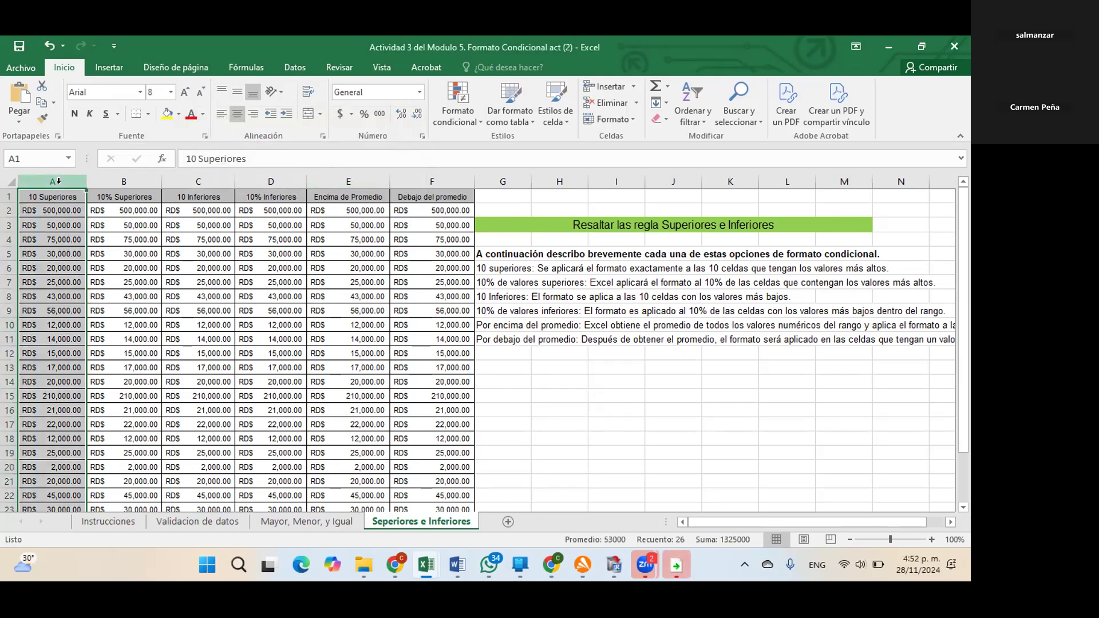
pyautogui.click(440, 117)
pyautogui.moveTo(574, 173)
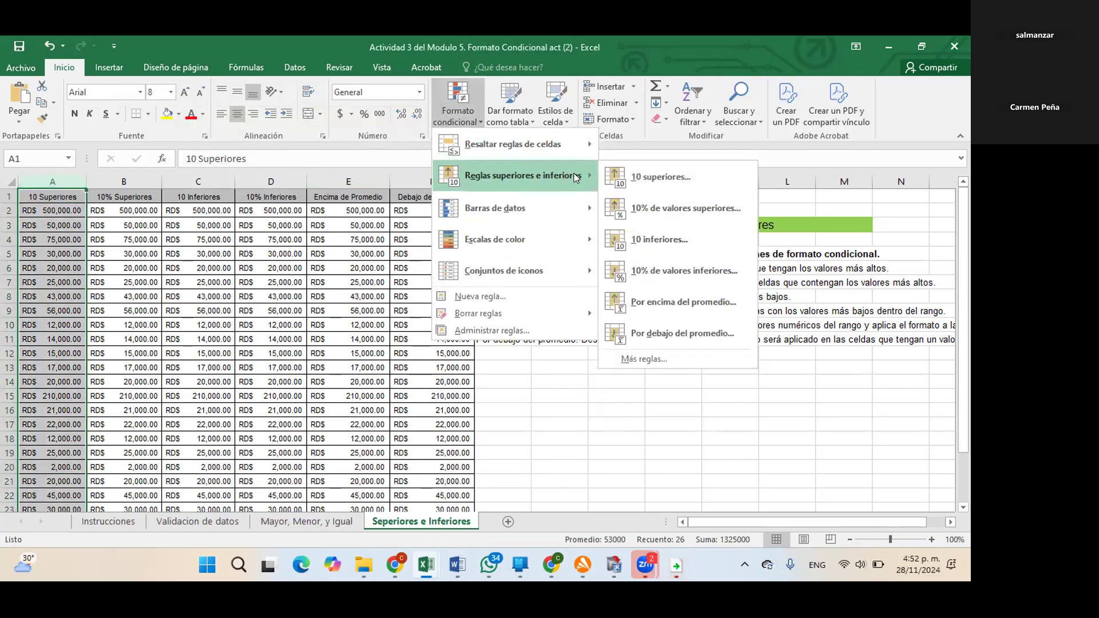
pyautogui.click(649, 179)
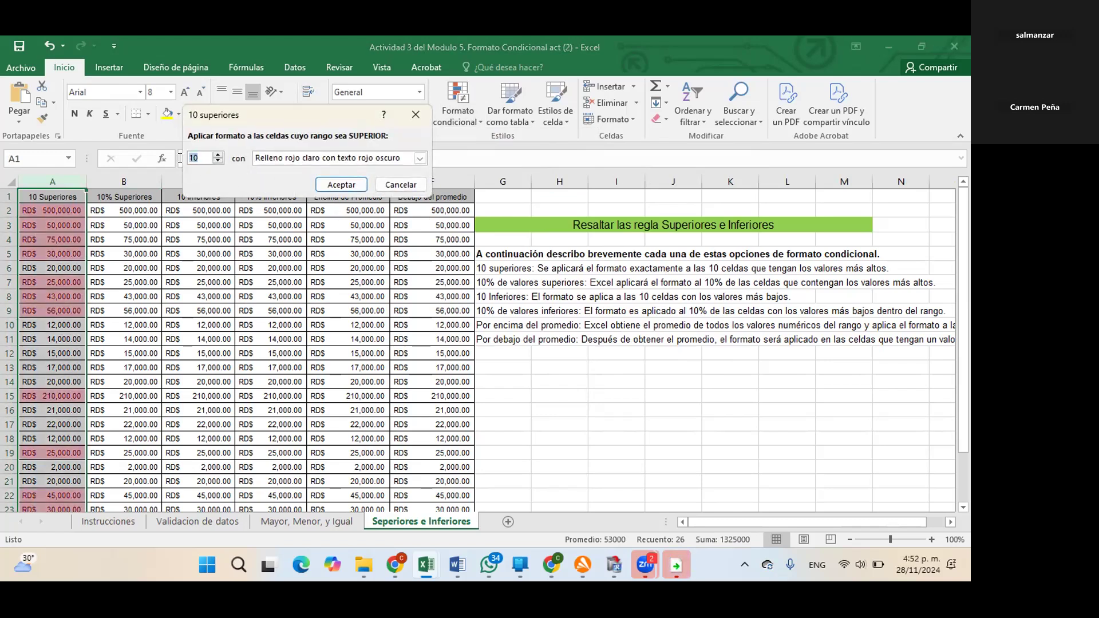
pyautogui.write('5')
pyautogui.click(341, 184)
pyautogui.click(271, 296)
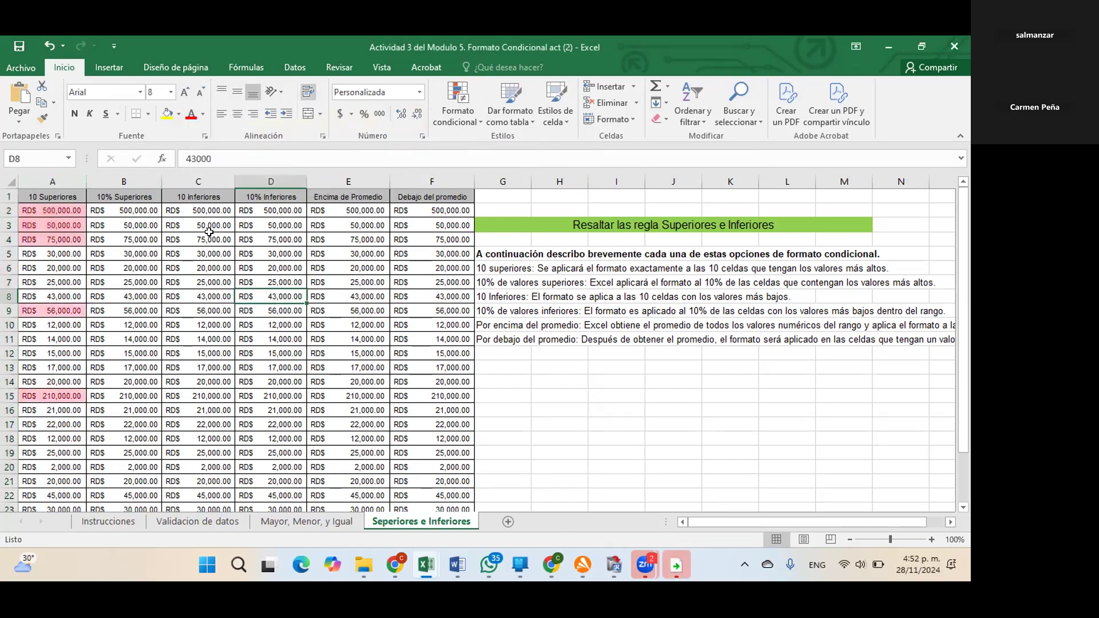
# - Highlight the top 10% of values in the 10% Superiores column using light red fill with dark red text
pyautogui.click(125, 182)
pyautogui.click(457, 110)
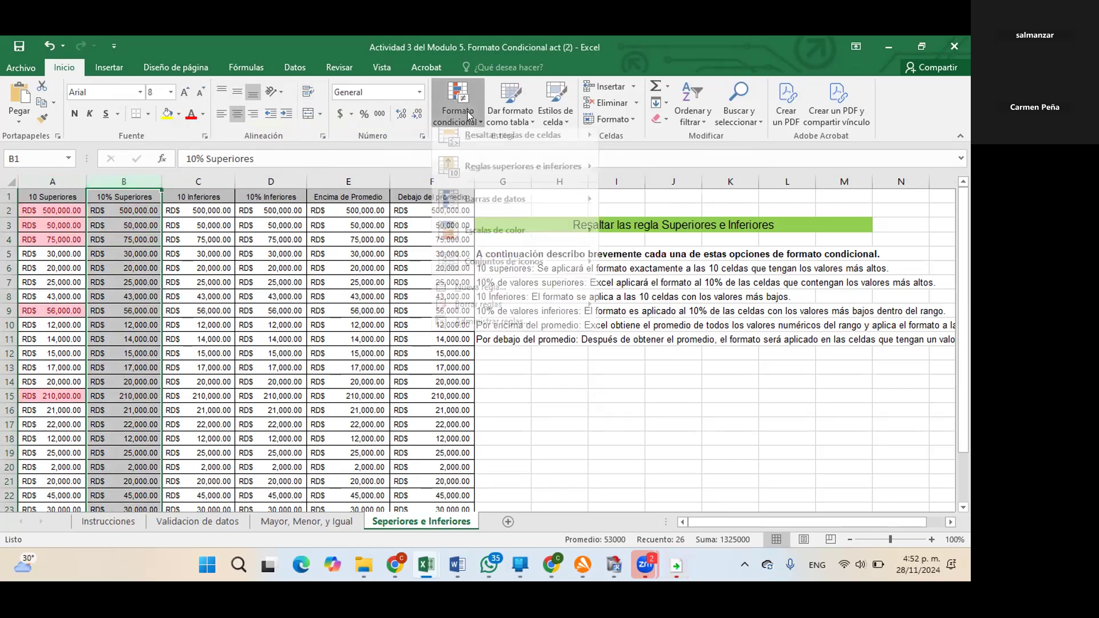
pyautogui.moveTo(583, 182)
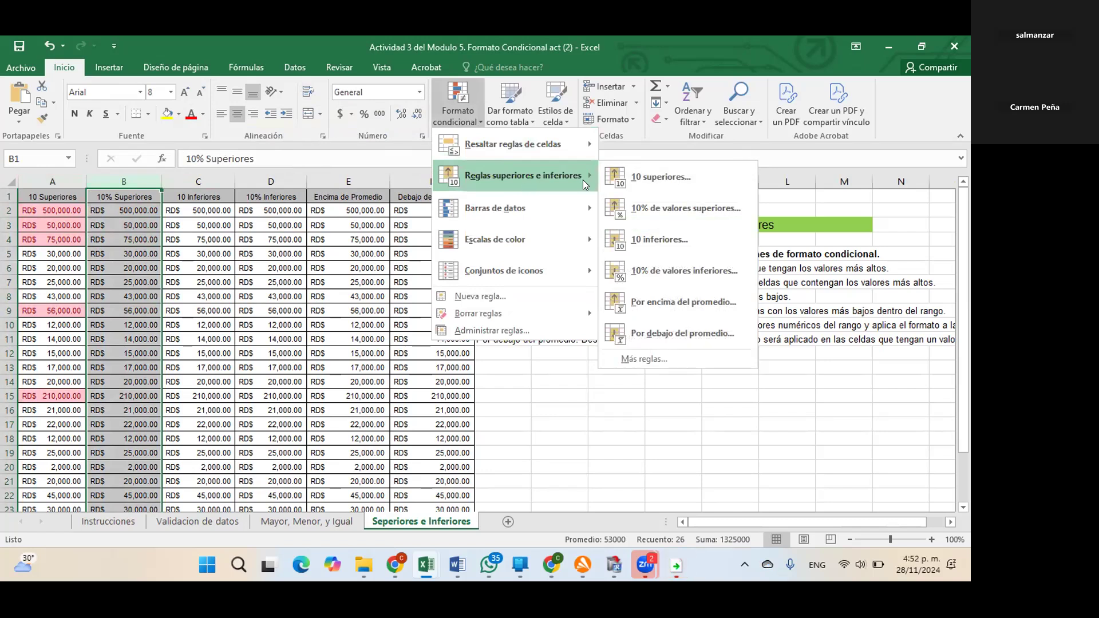
pyautogui.click(647, 203)
pyautogui.click(342, 184)
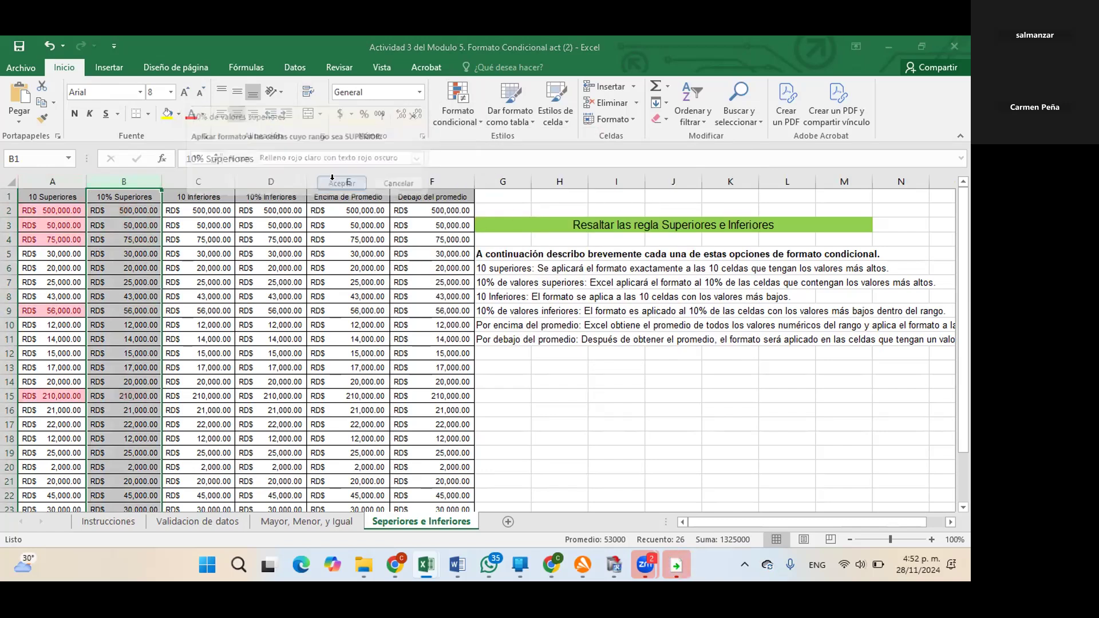
# - Highlight the bottom 10 values in the 10 Inferiores column using light red fill with dark red text
pyautogui.click(202, 182)
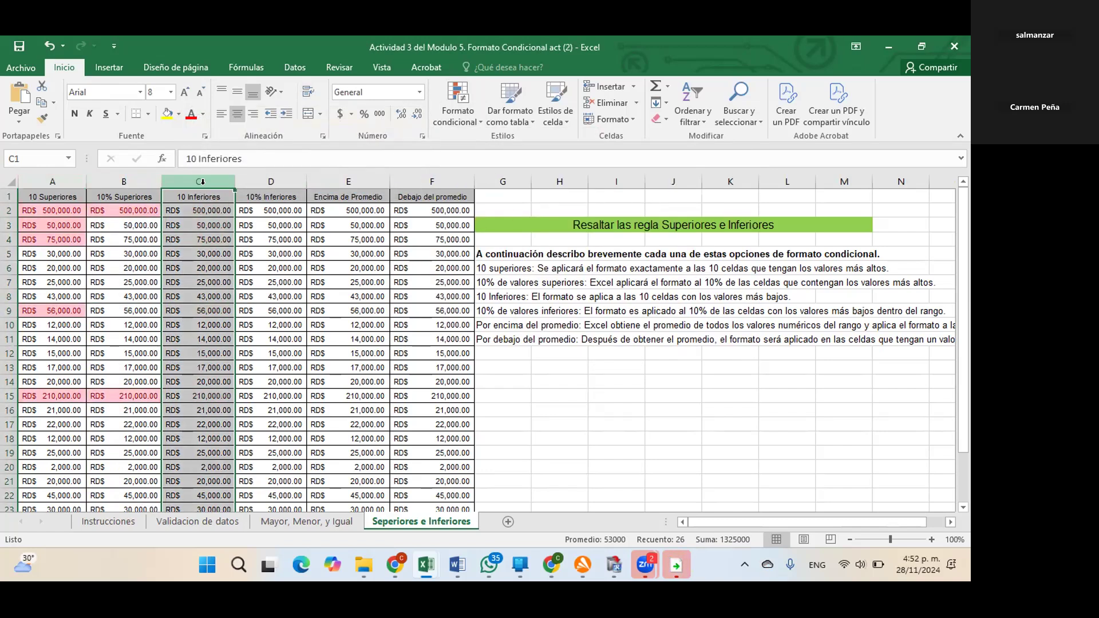
pyautogui.click(457, 110)
pyautogui.moveTo(524, 175)
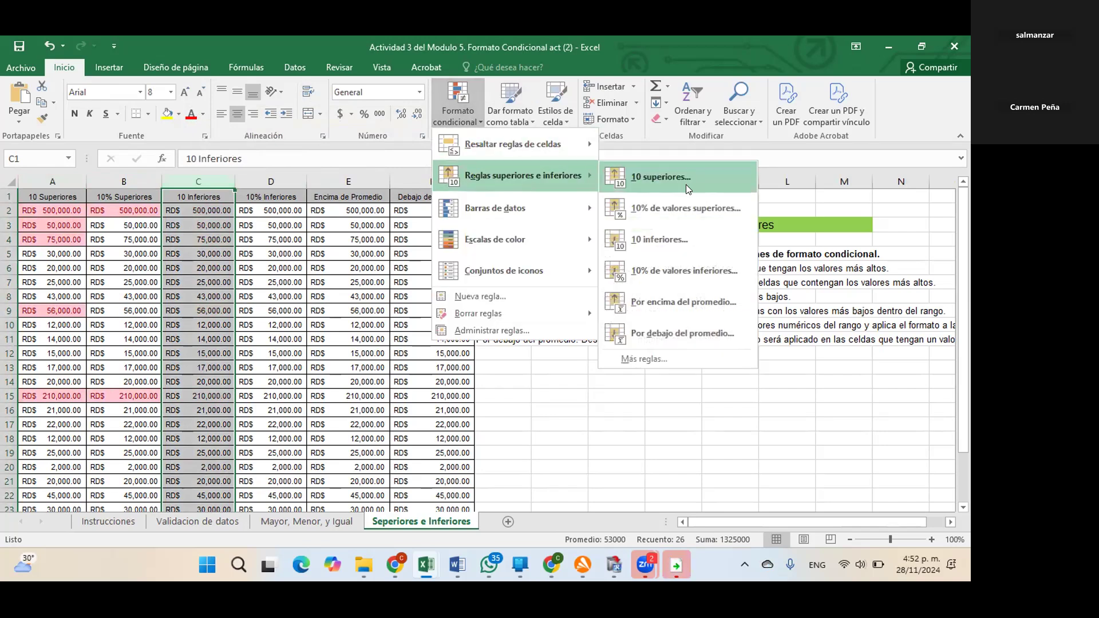
pyautogui.click(701, 235)
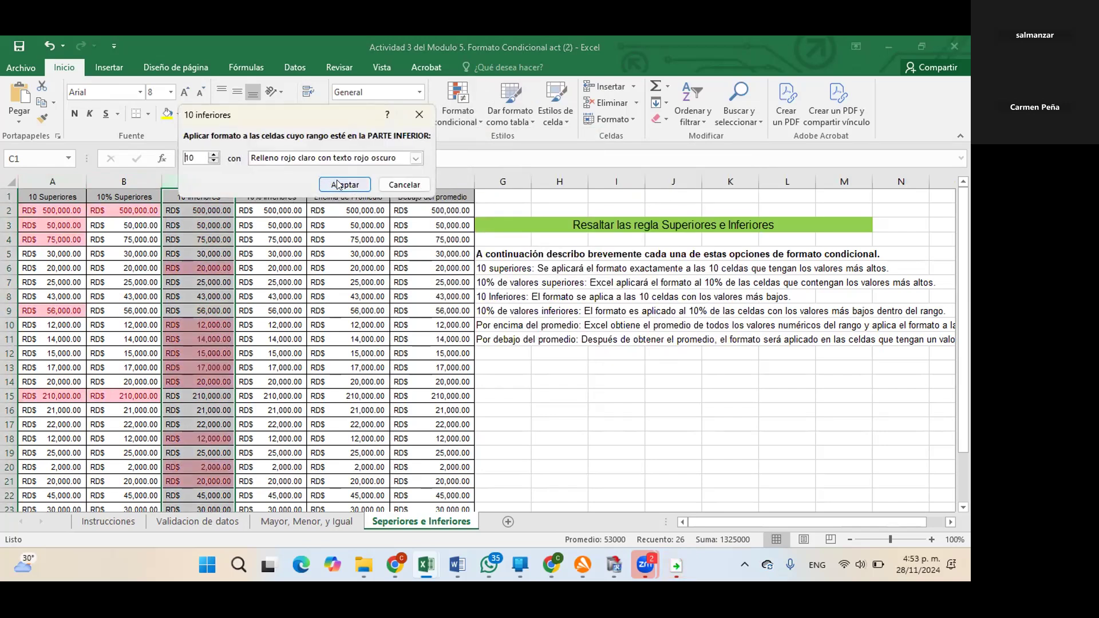
pyautogui.click(341, 184)
# - Highlight the bottom 10% of values in the 10% Inferiores column using light red fill with dark red text
pyautogui.click(271, 181)
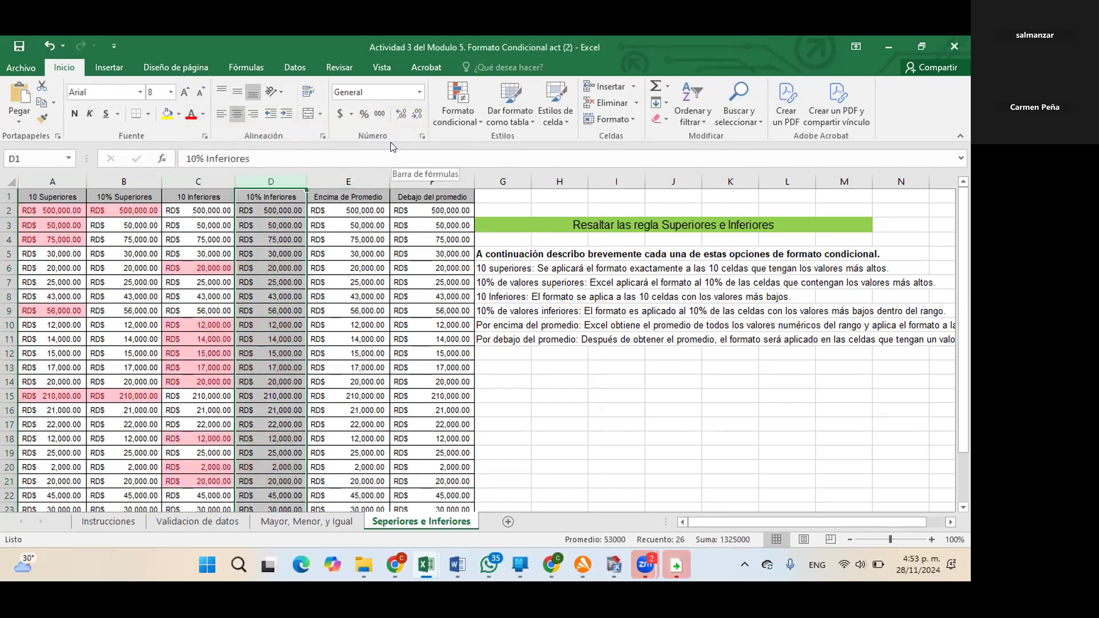
pyautogui.click(460, 117)
pyautogui.moveTo(506, 182)
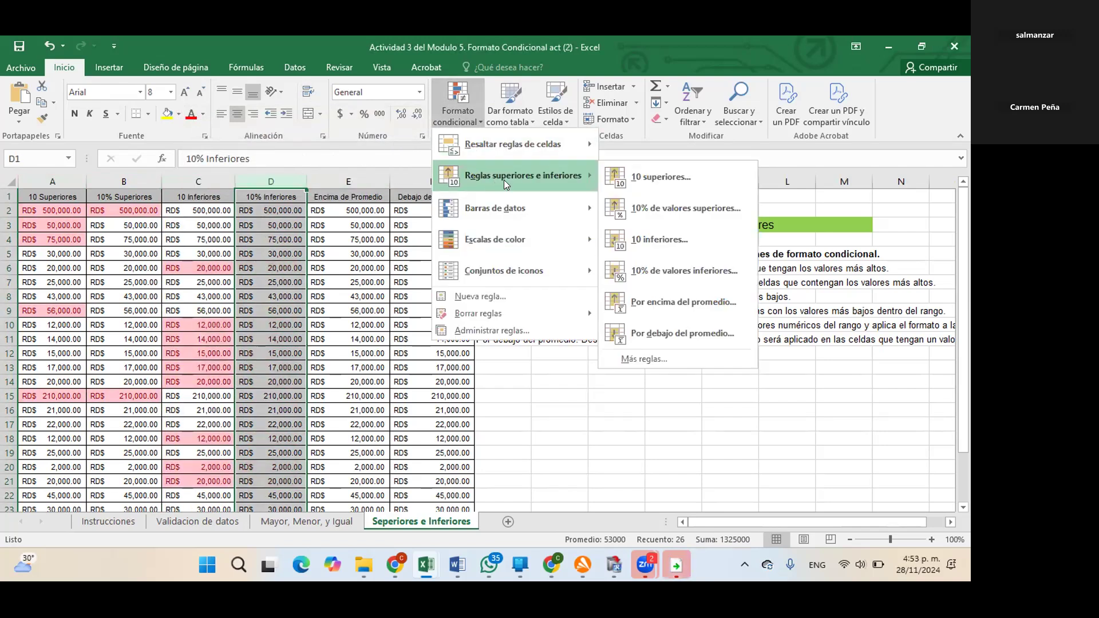
pyautogui.click(675, 275)
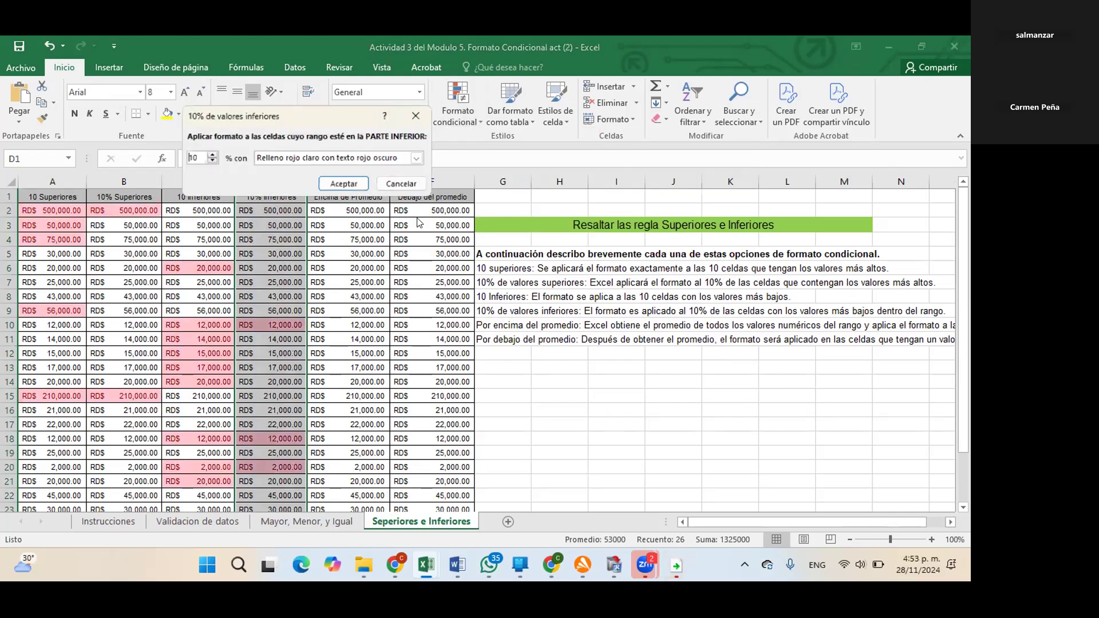
pyautogui.click(346, 186)
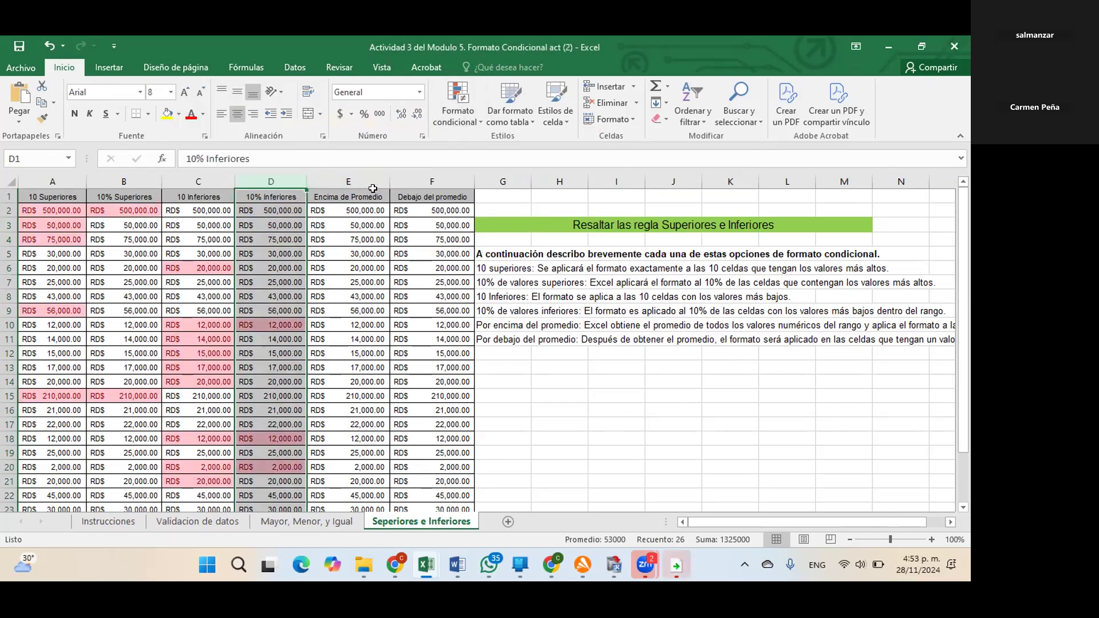
# - Highlight the above-average values in the Encima de Promedio column using light red fill with dark red text
pyautogui.click(371, 180)
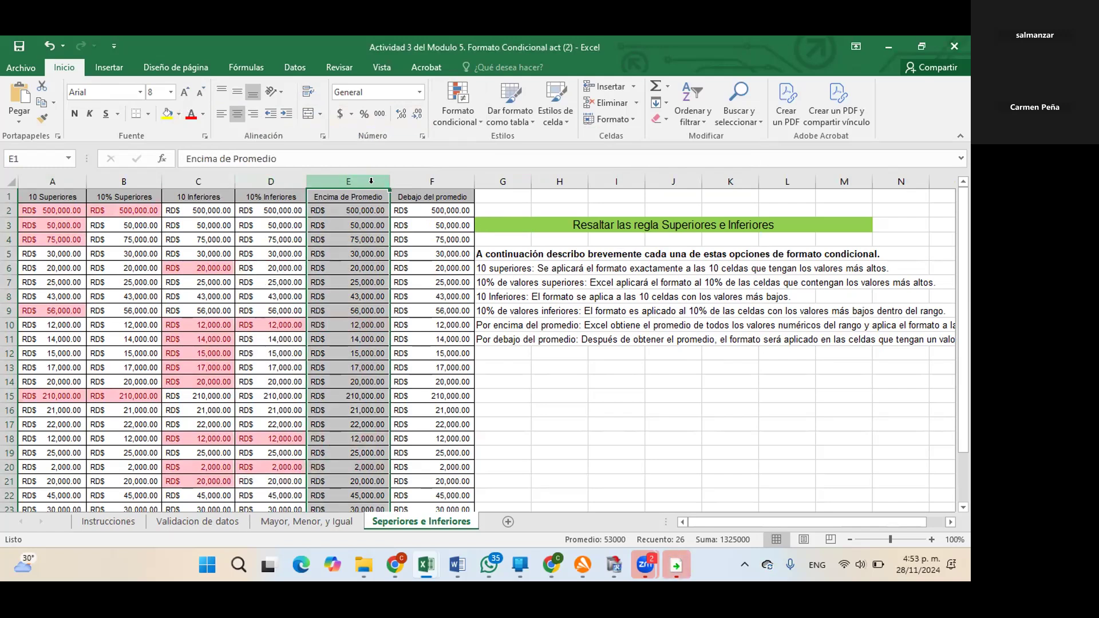
pyautogui.click(470, 116)
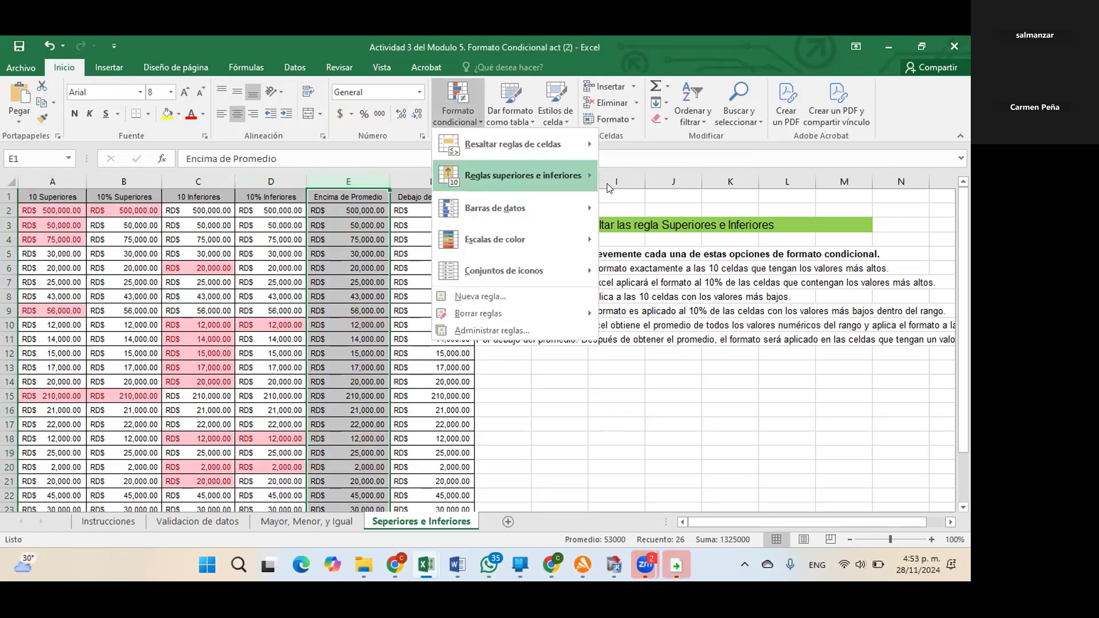
pyautogui.moveTo(567, 176)
pyautogui.click(671, 302)
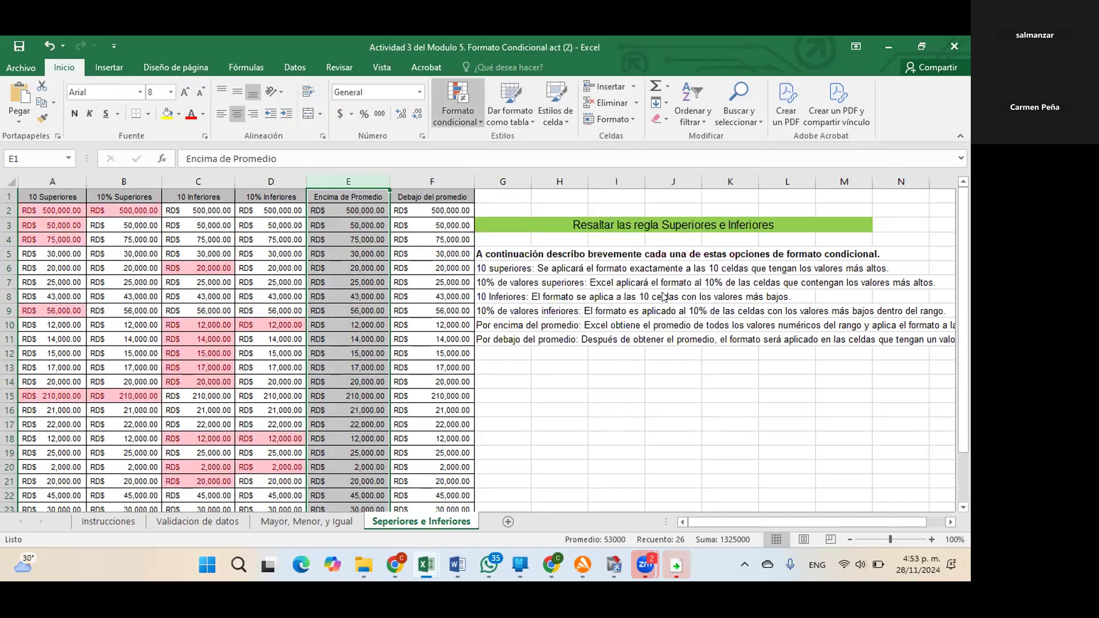
pyautogui.click(366, 185)
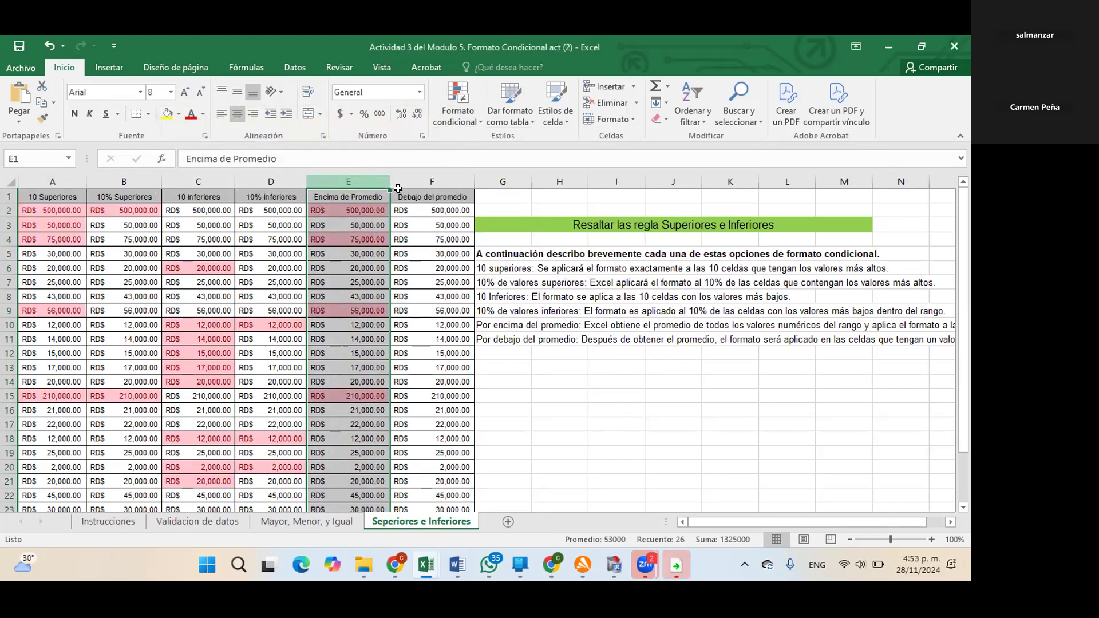
# - Highlight the below-average values in the Debajo del promedio column using light red fill with dark red text
pyautogui.click(447, 183)
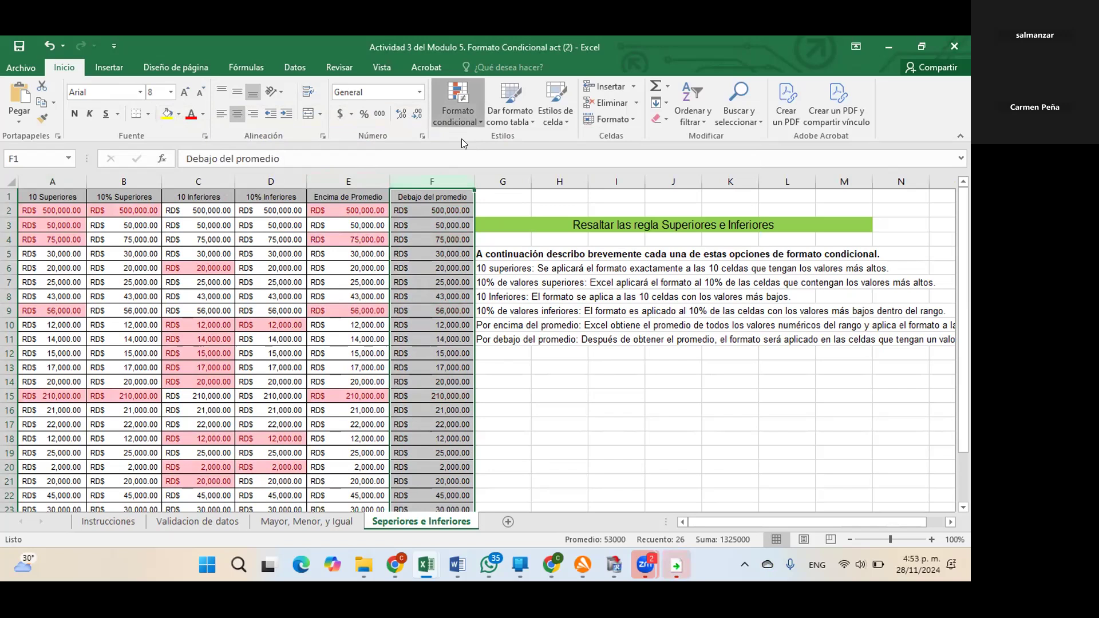
pyautogui.click(460, 117)
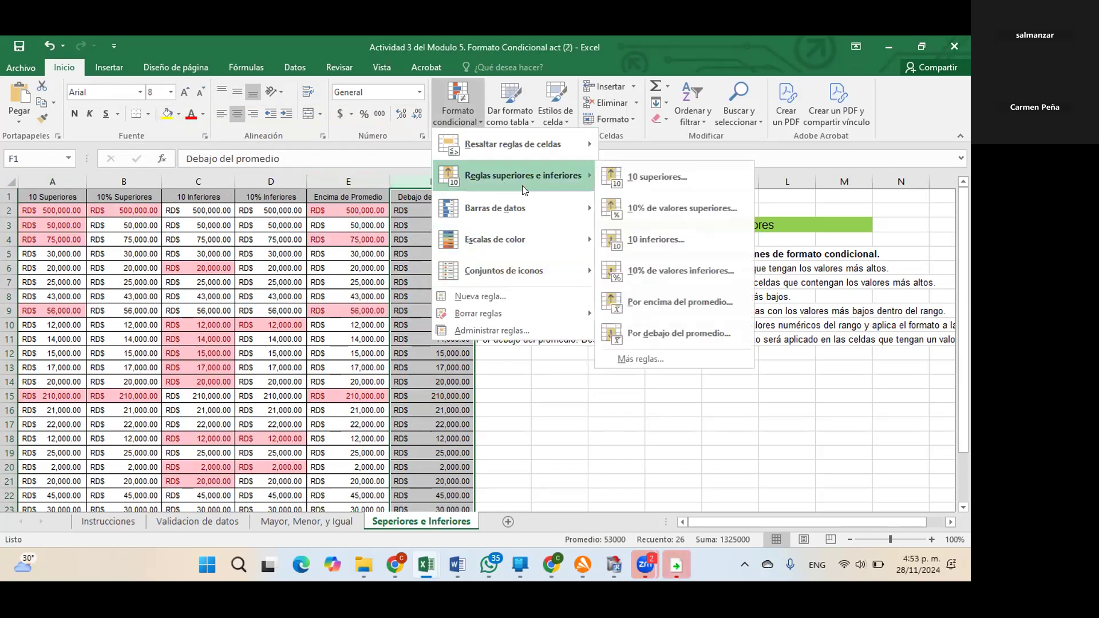
pyautogui.moveTo(549, 274)
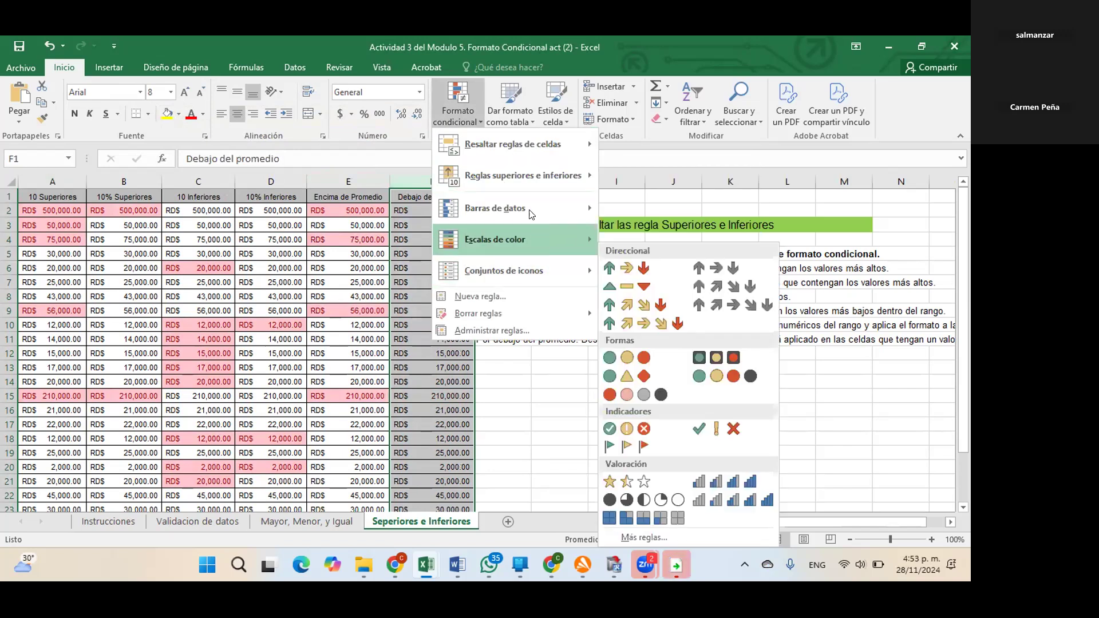
pyautogui.moveTo(608, 178)
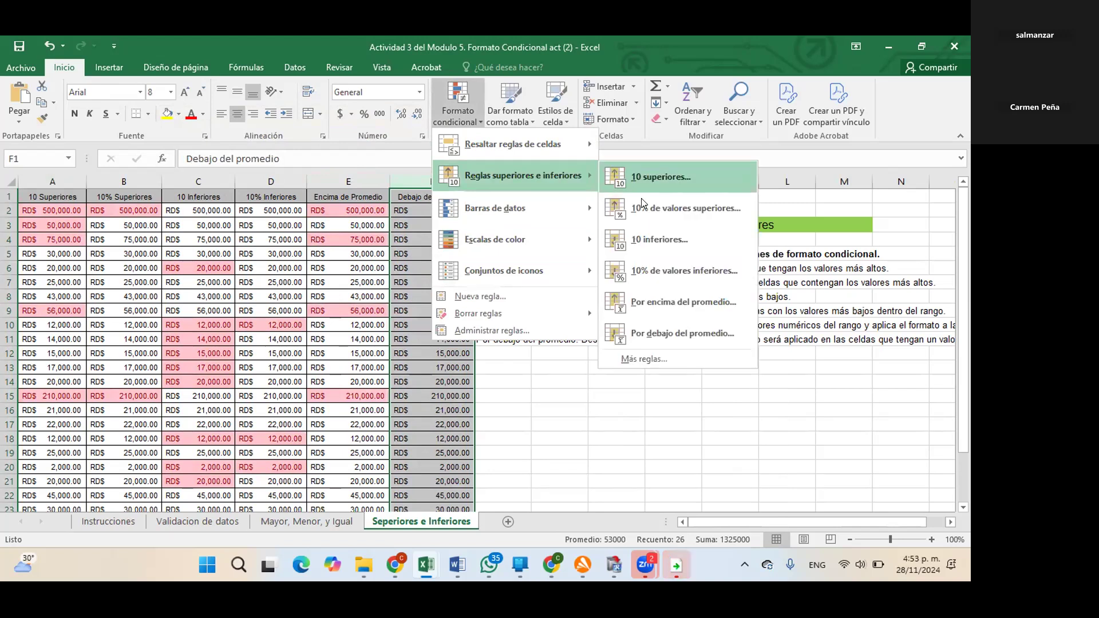
pyautogui.click(670, 334)
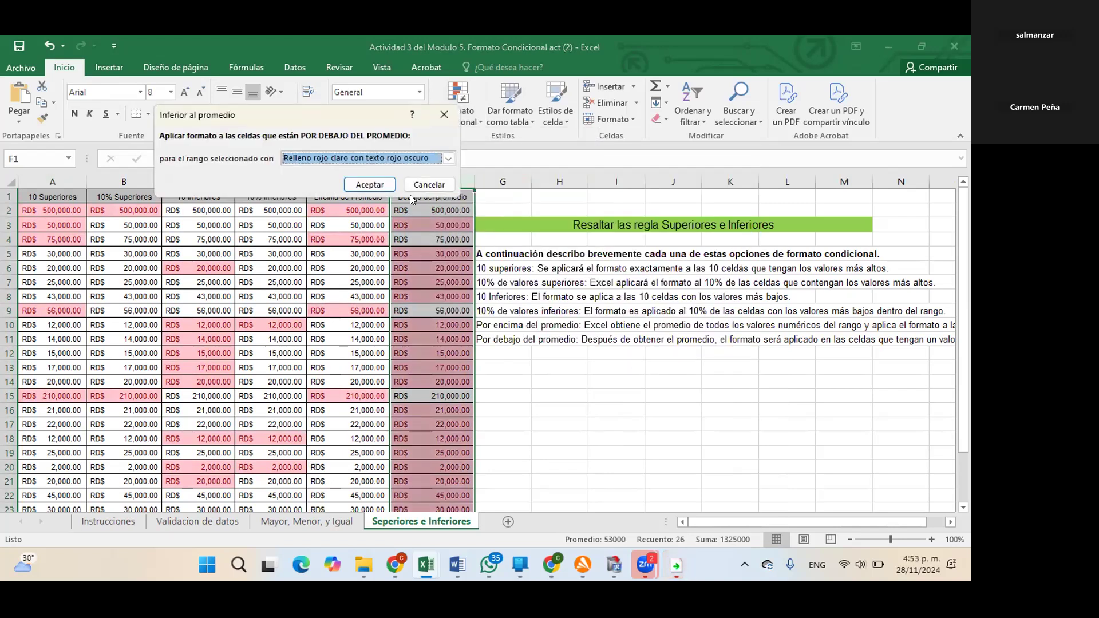
pyautogui.click(369, 184)
pyautogui.click(673, 452)
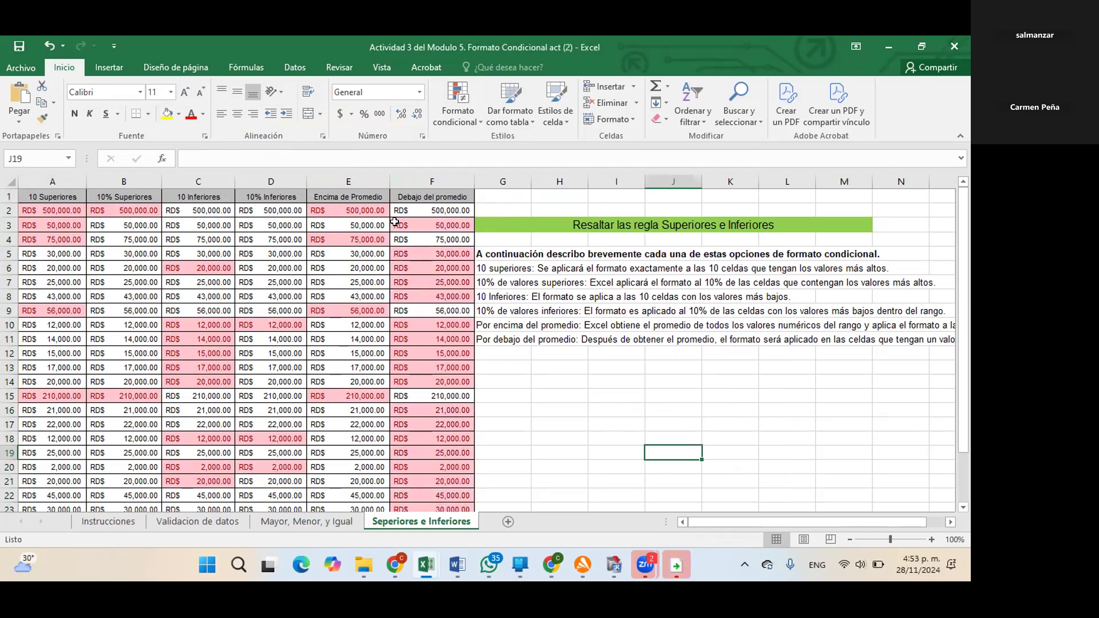
# - Return to the Mayor, Menor, y Igual sheet and review the available conditional formatting rule types, such as top/bottom rules and data bars
pyautogui.click(306, 522)
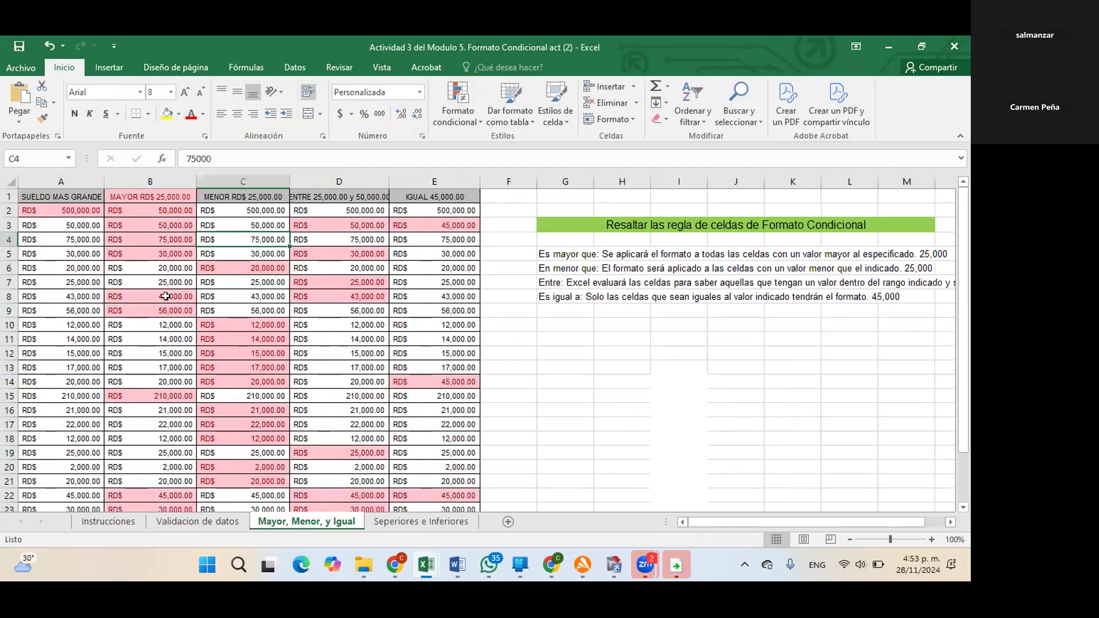
pyautogui.click(458, 108)
pyautogui.moveTo(490, 160)
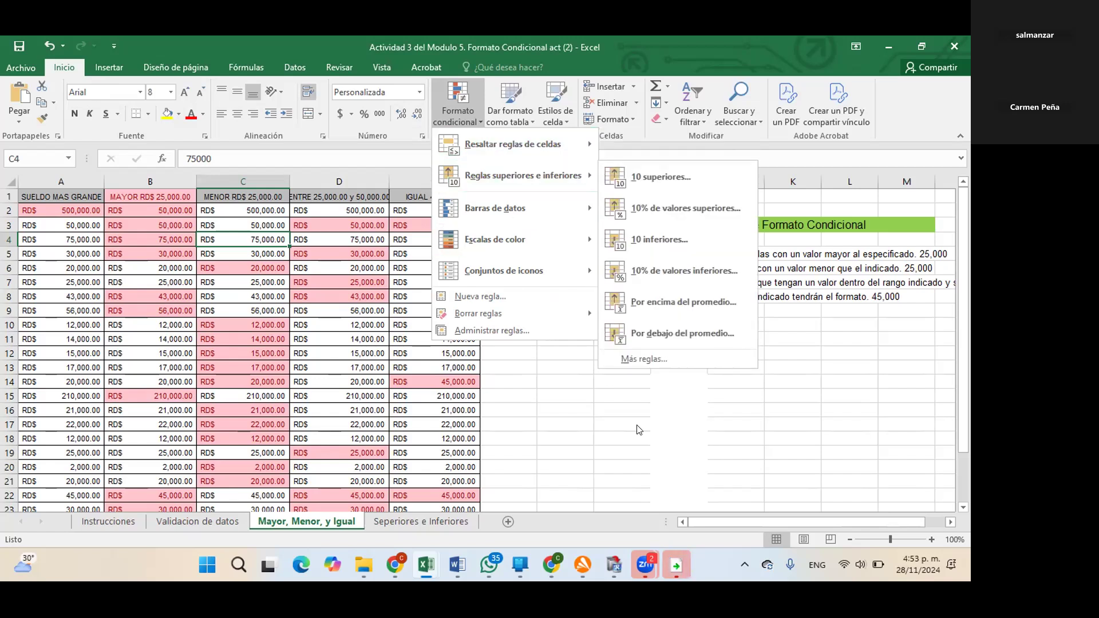
pyautogui.click(468, 118)
pyautogui.click(469, 118)
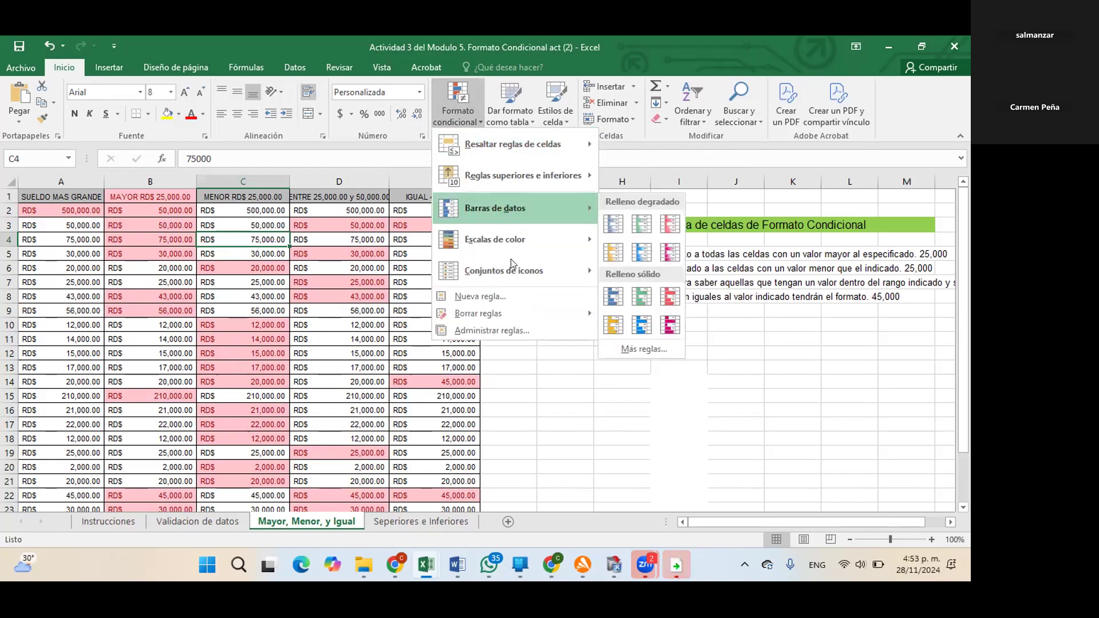
pyautogui.moveTo(515, 255)
pyautogui.click(567, 355)
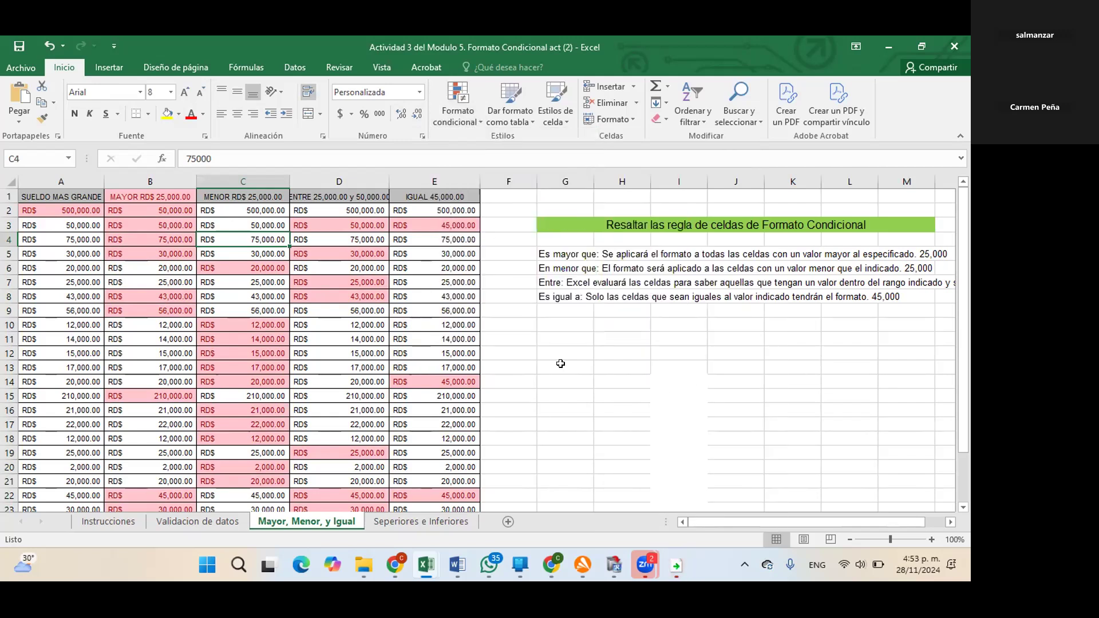
# - Enter the sample values 25, 50000, 2000 and 25 in cells G11 to G14
pyautogui.click(566, 354)
pyautogui.click(590, 339)
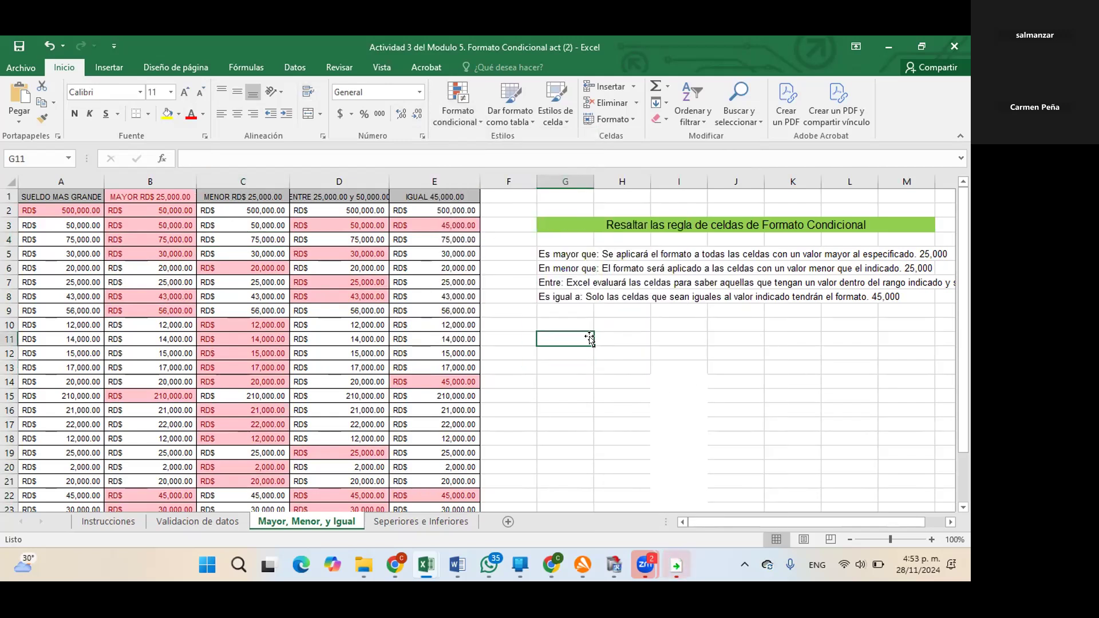
pyautogui.write('25')
pyautogui.press('Return')
pyautogui.write('50000')
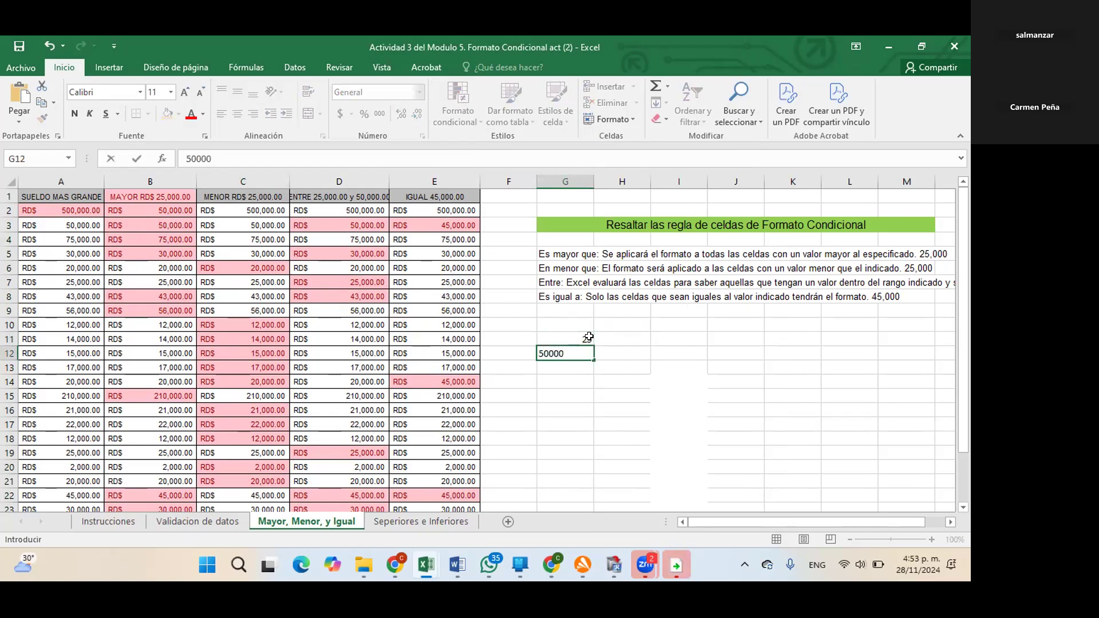
pyautogui.press('BackSpace')
pyautogui.write('0000')
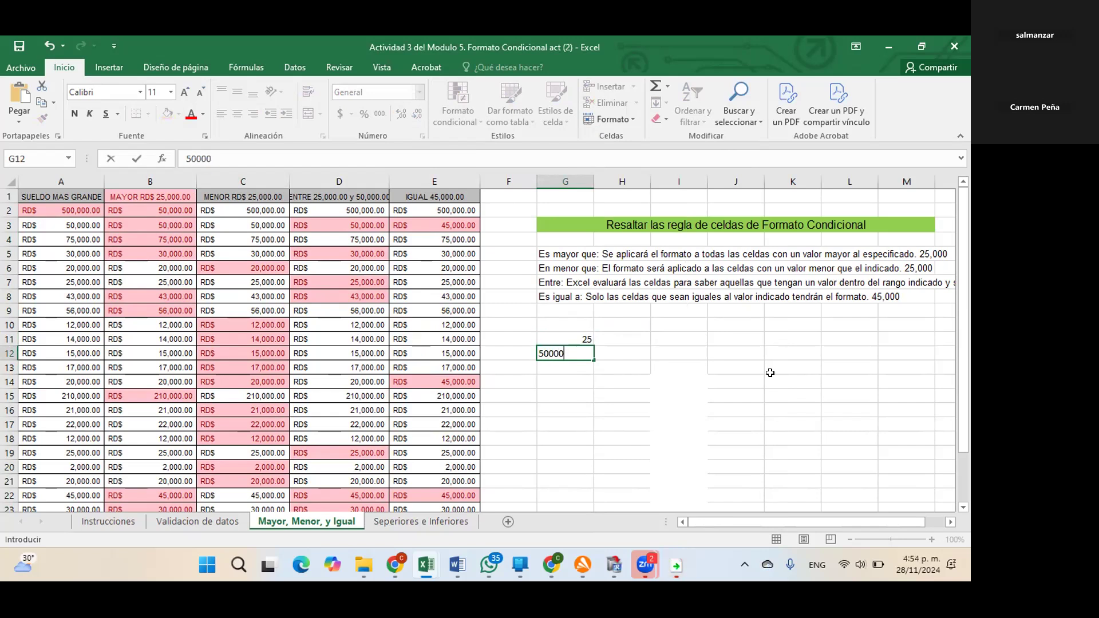
pyautogui.click(553, 361)
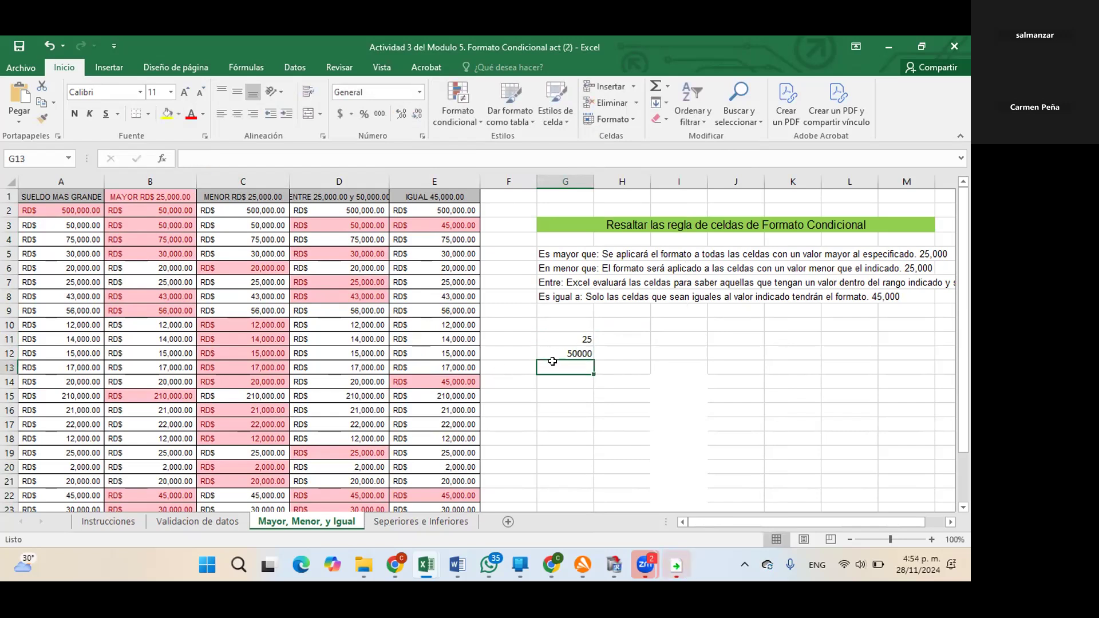
pyautogui.write('2000')
pyautogui.press('Return')
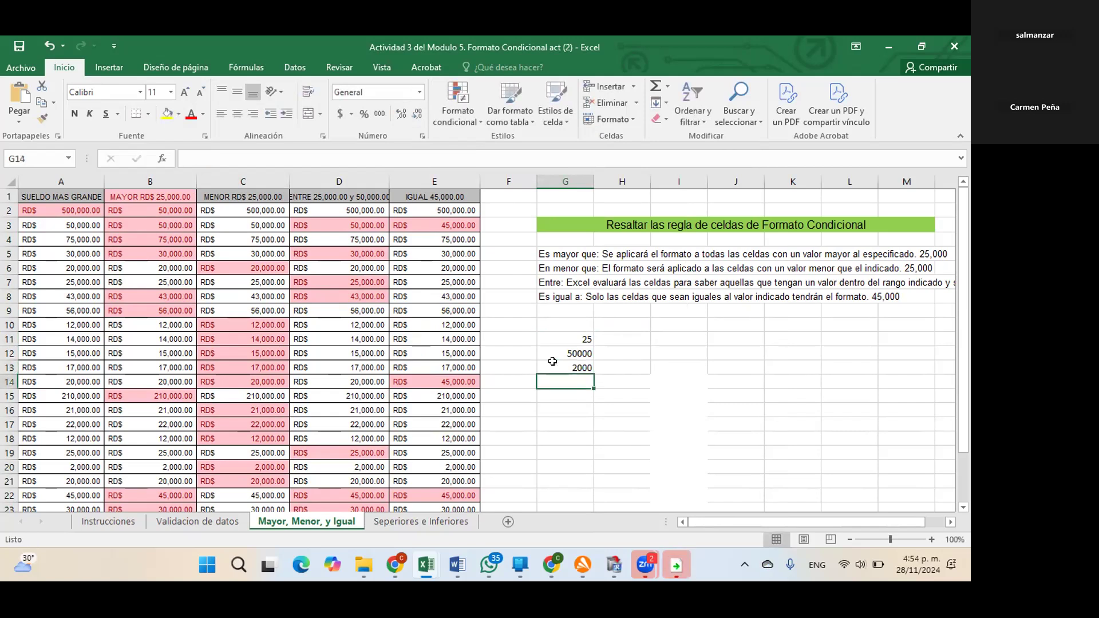
pyautogui.write('25')
pyautogui.press('Tab')
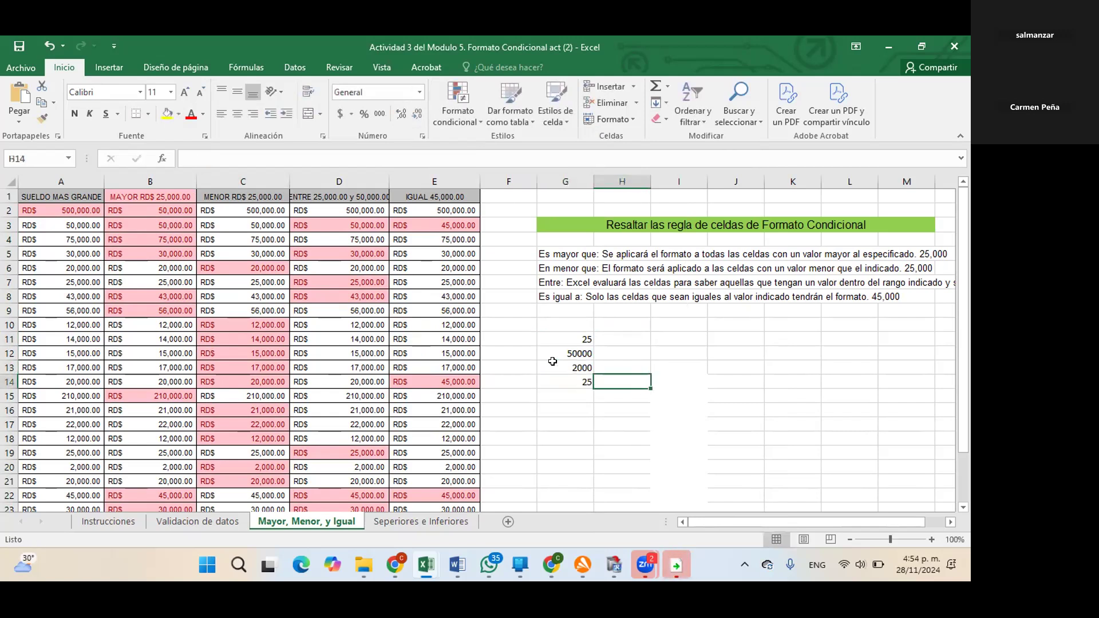
pyautogui.press('Tab')
pyautogui.click(625, 352)
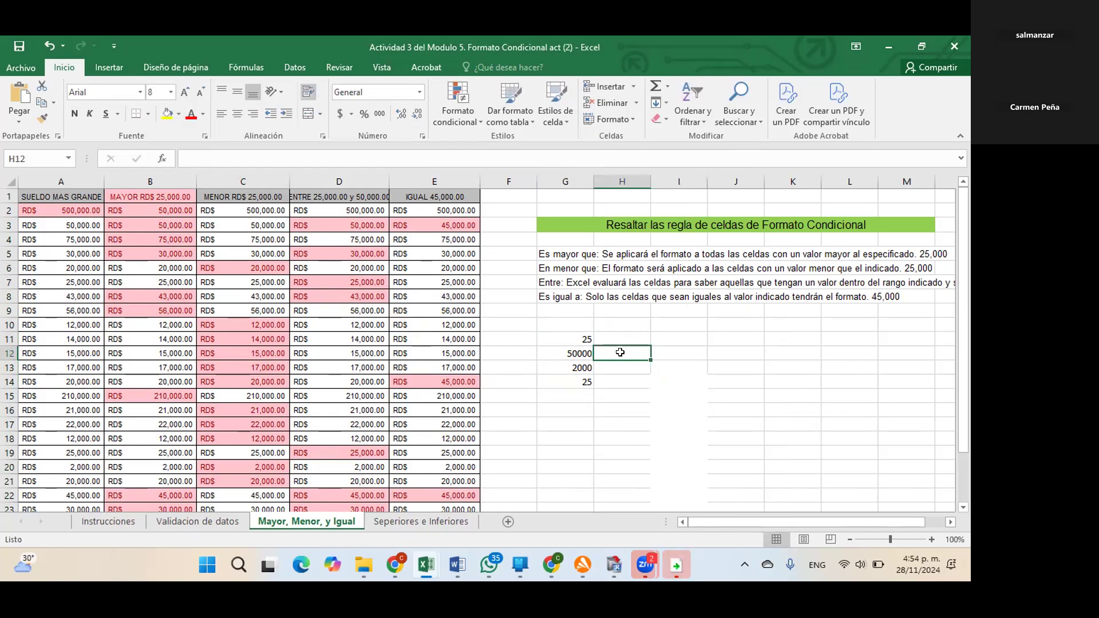
# - Apply blue gradient-fill data bars to the sample values in G11:G14
pyautogui.moveTo(582, 338); pyautogui.dragTo(579, 375)
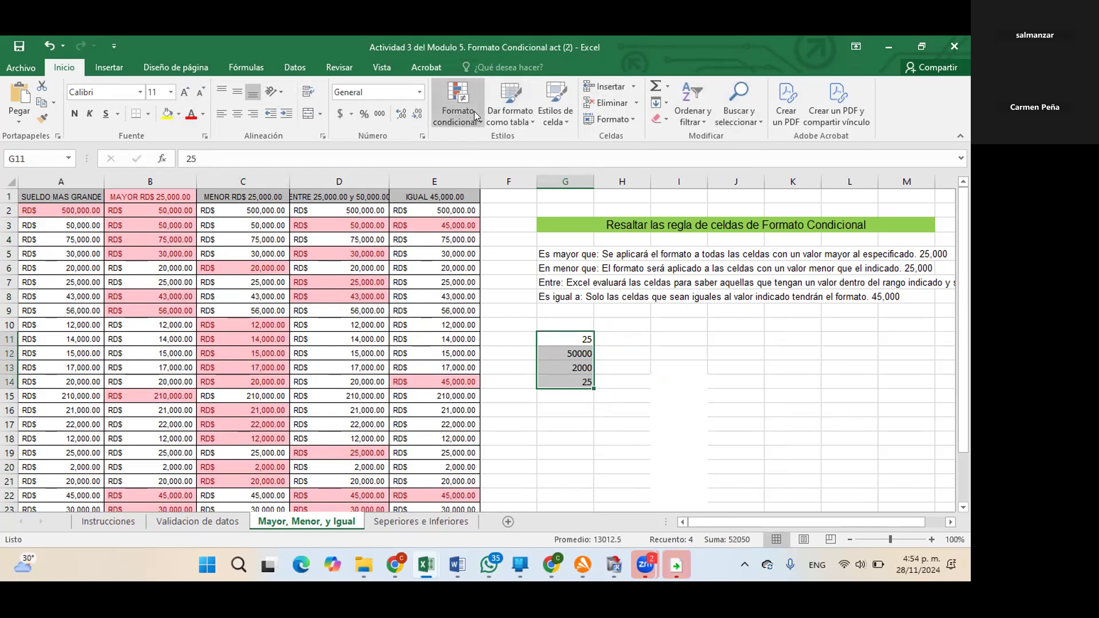
pyautogui.click(457, 110)
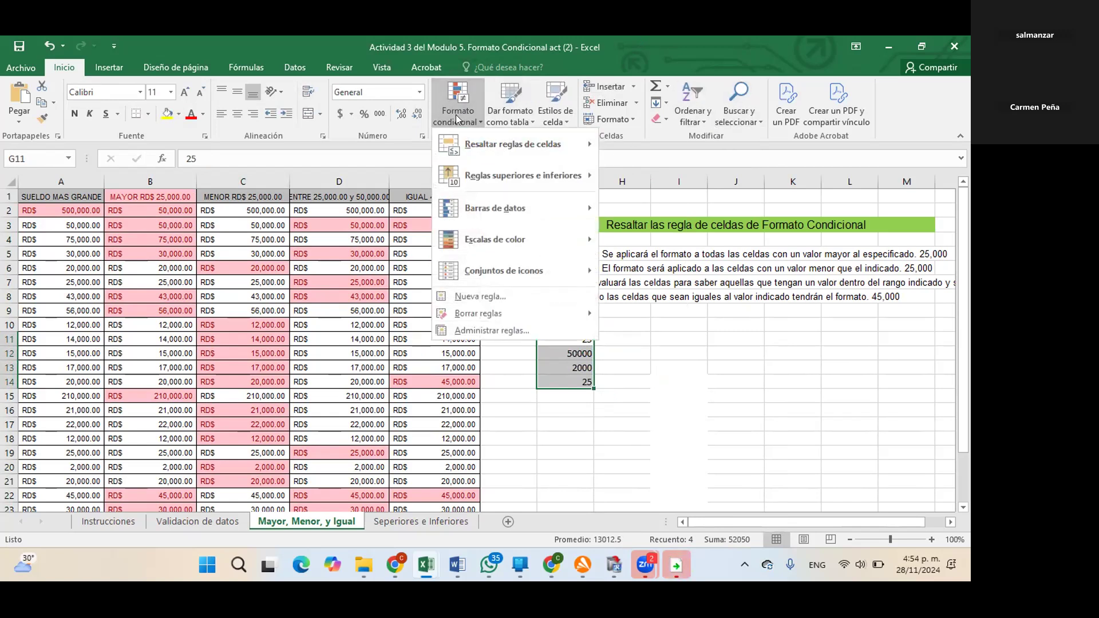
pyautogui.moveTo(490, 214)
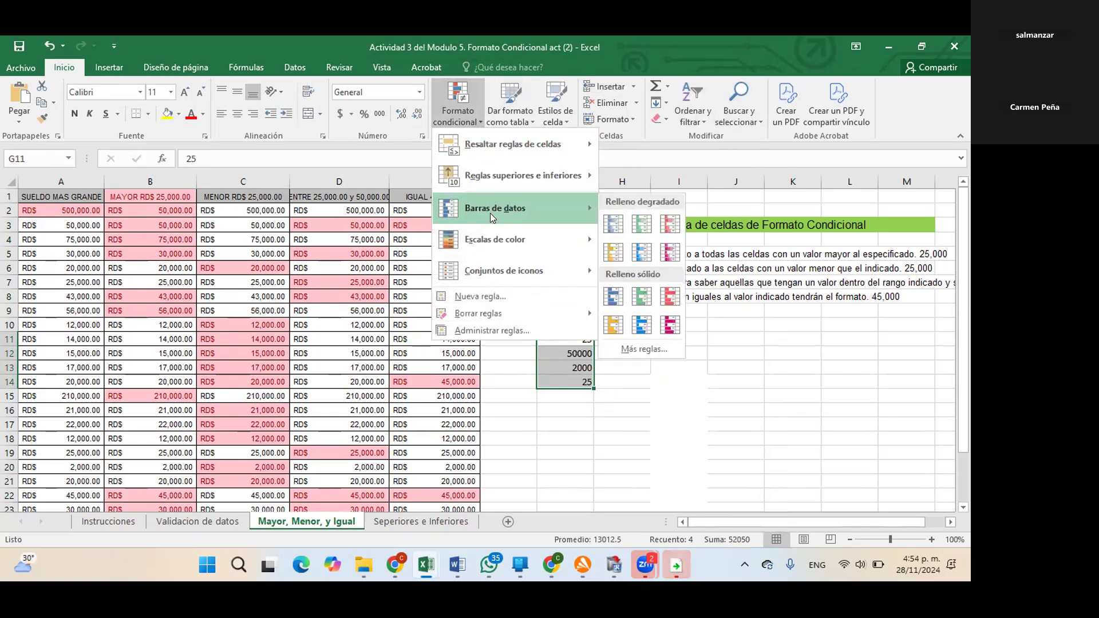
pyautogui.moveTo(530, 228)
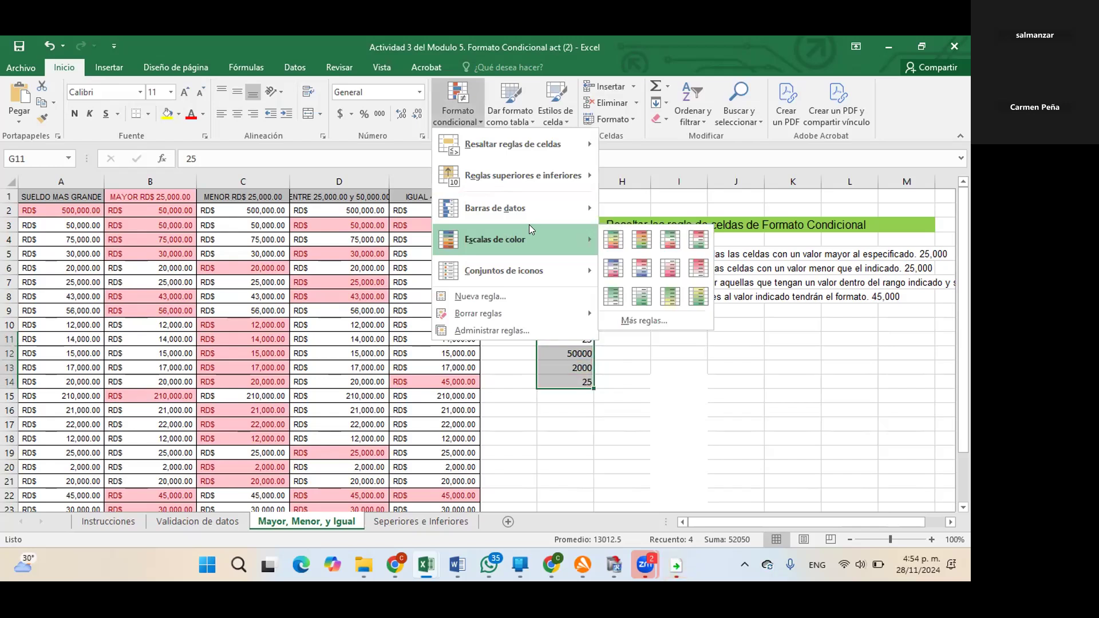
pyautogui.moveTo(587, 214)
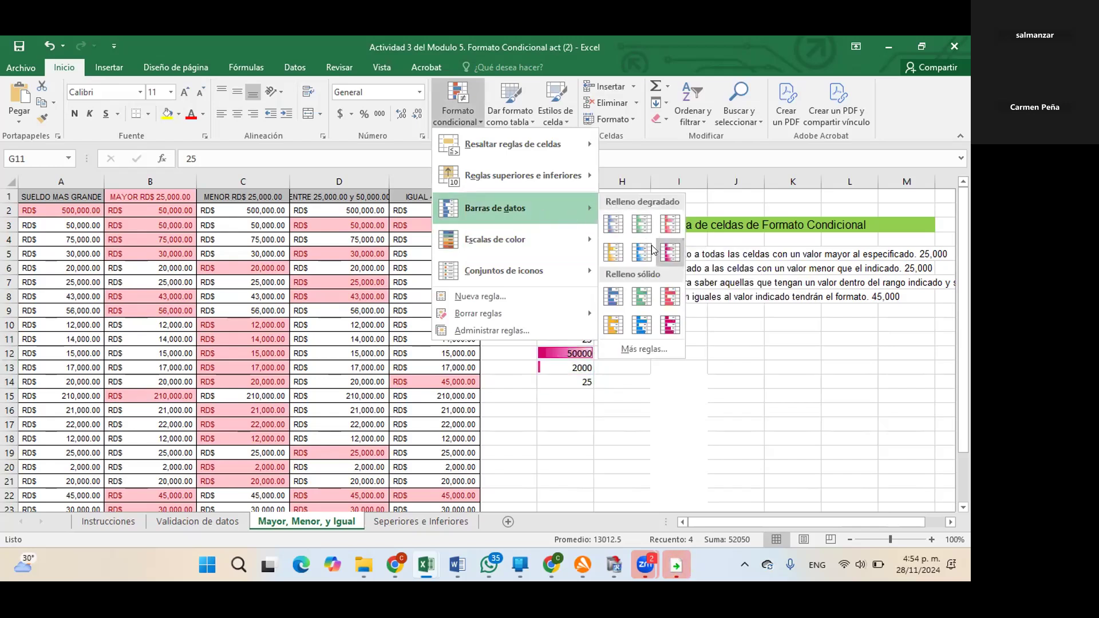
pyautogui.click(611, 229)
pyautogui.click(677, 382)
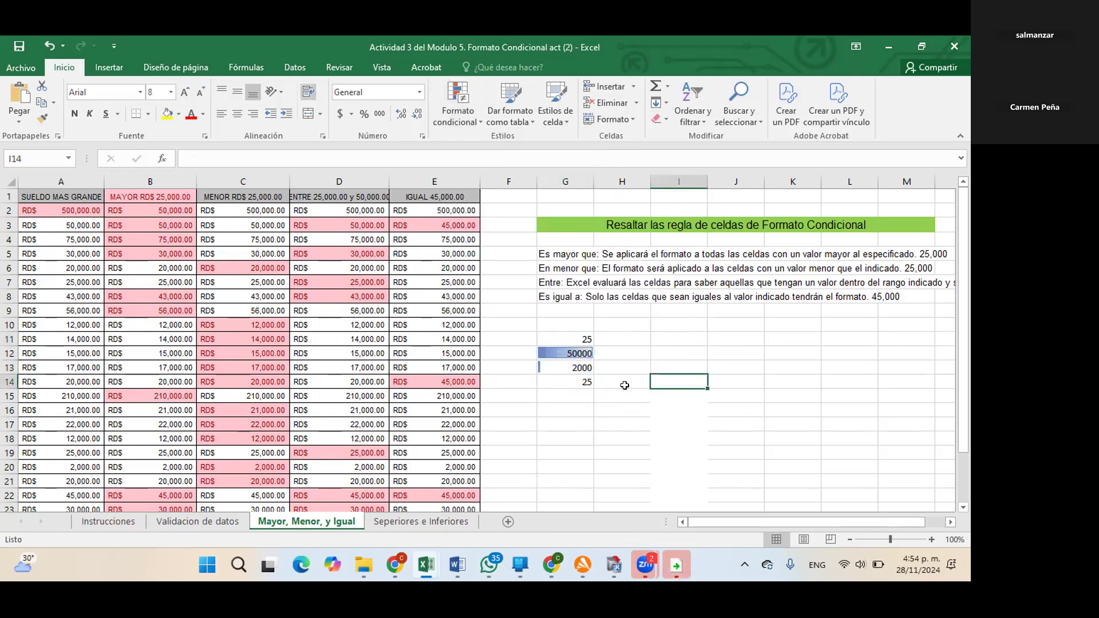
# - Change the sample values with data bars, setting G13 to 5600 and G11 to 10000
pyautogui.click(574, 369)
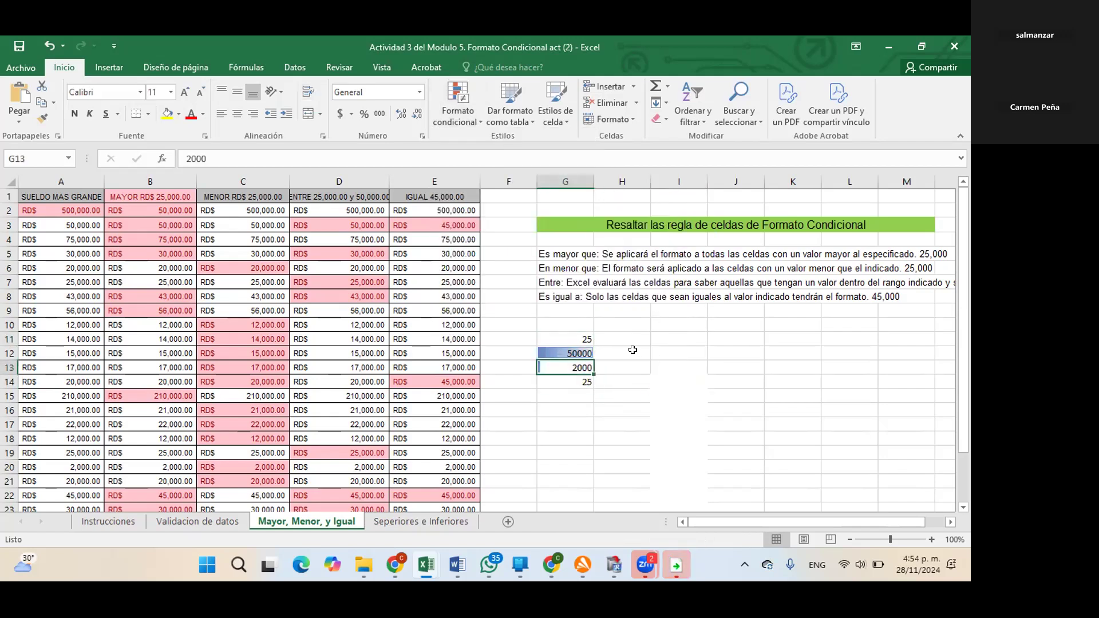
pyautogui.write('560')
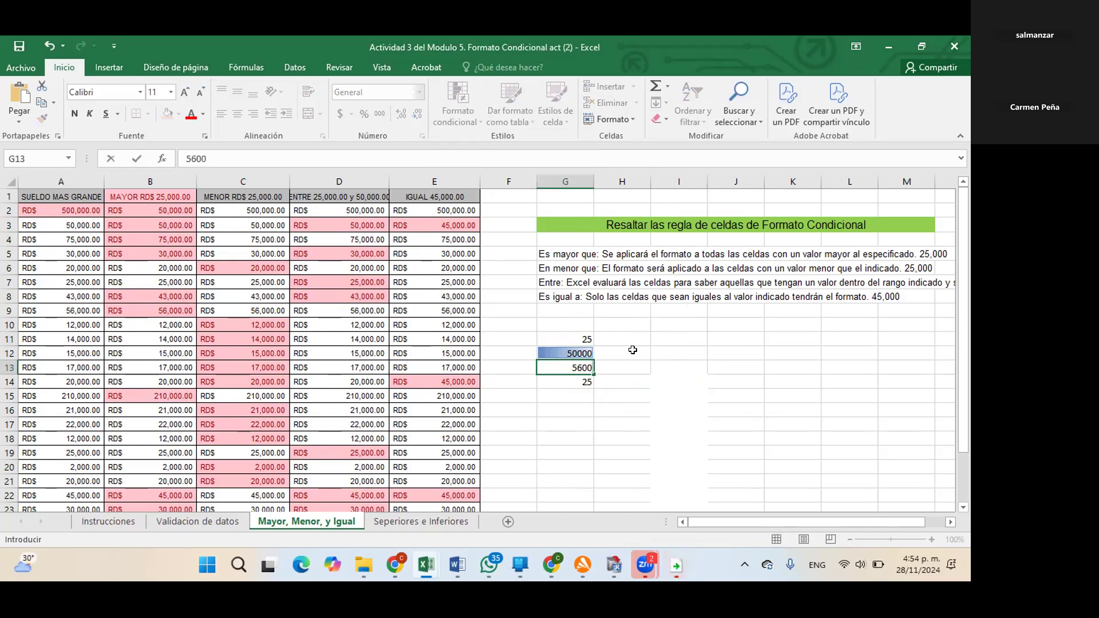
pyautogui.write('0')
pyautogui.press('Return')
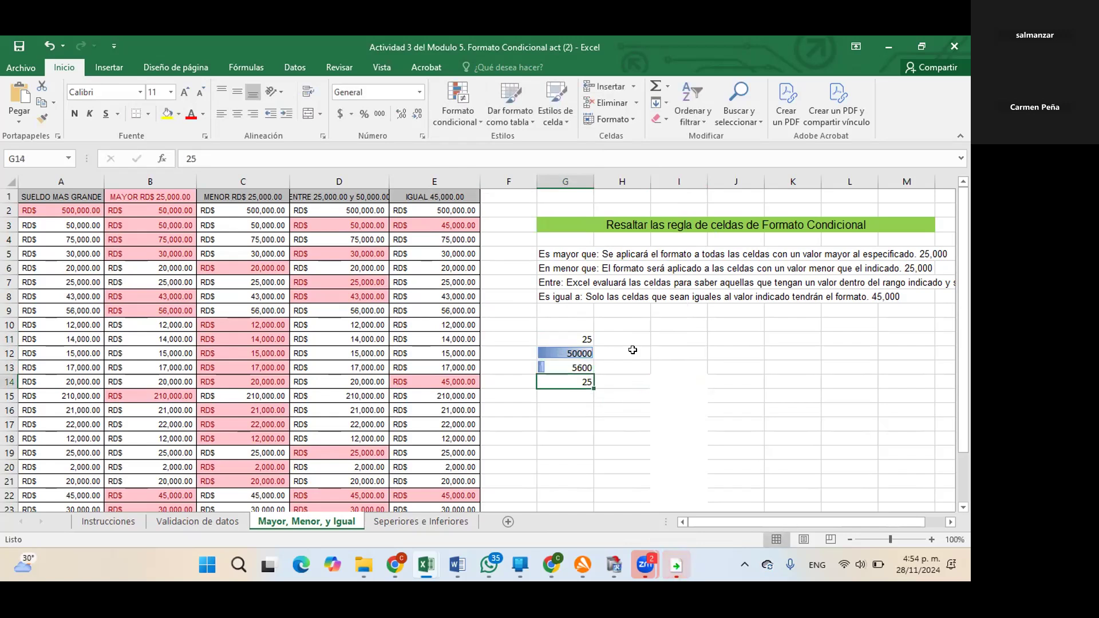
pyautogui.click(587, 339)
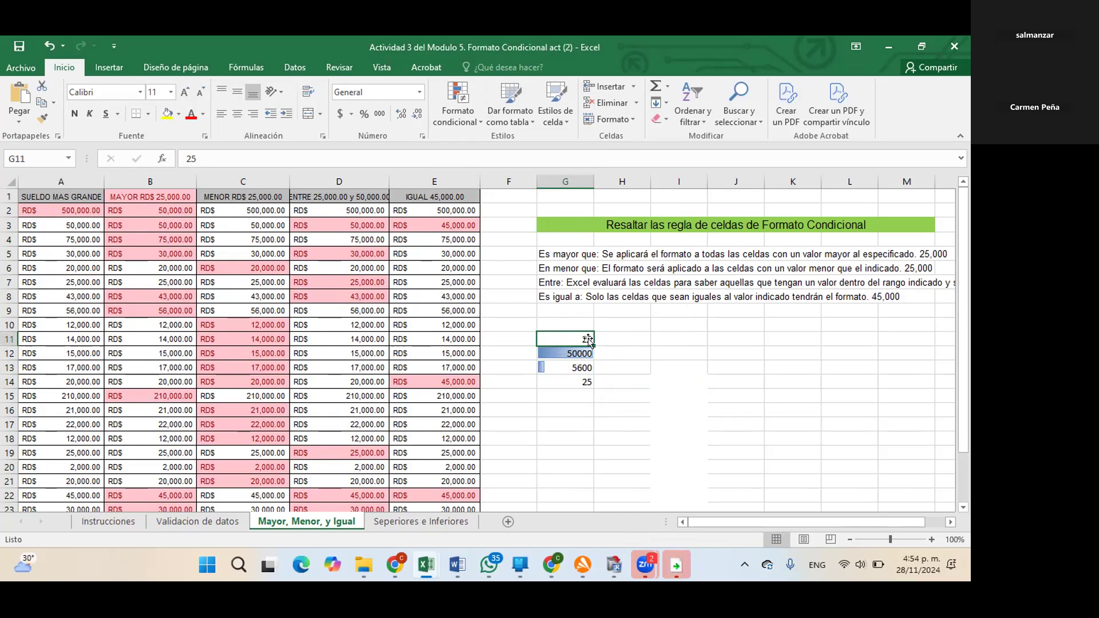
pyautogui.write('10000')
pyautogui.press('Return')
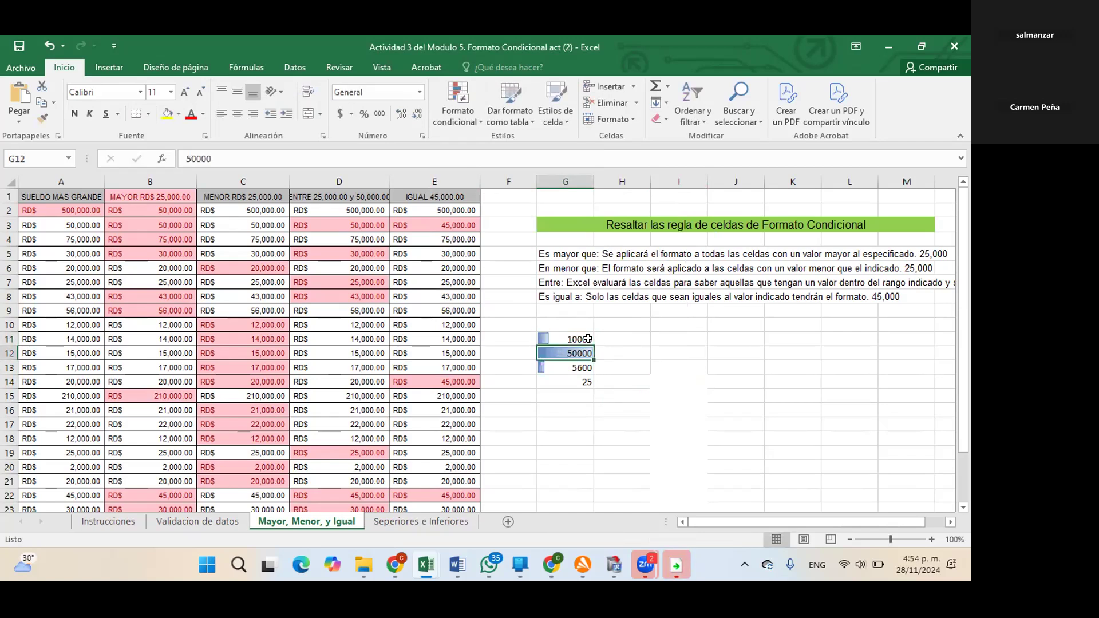
pyautogui.moveTo(567, 347); pyautogui.dragTo(570, 376)
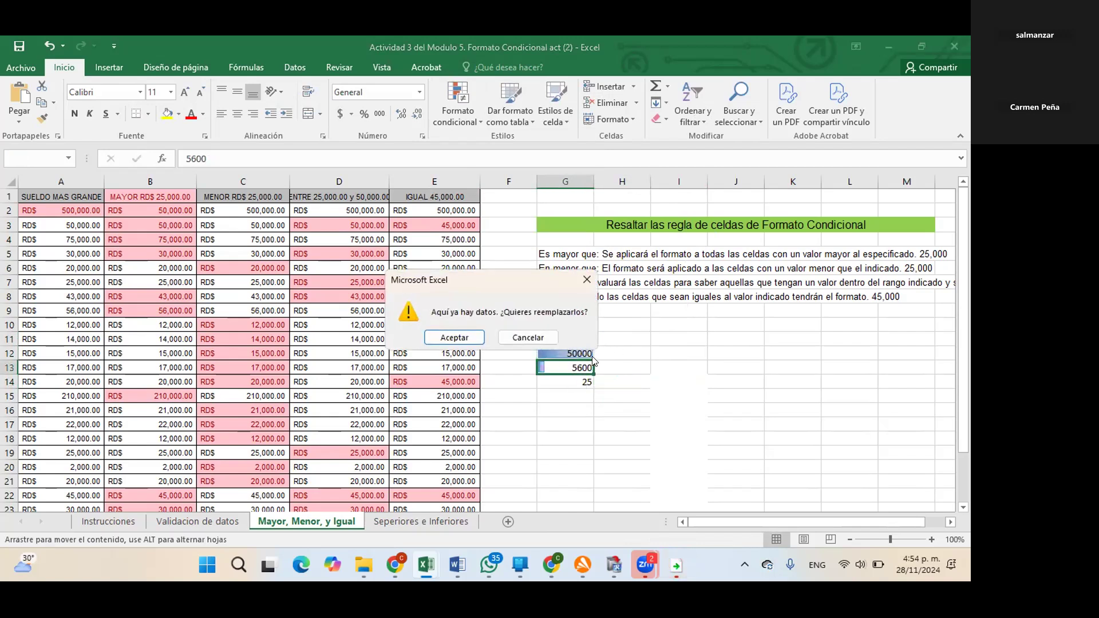
pyautogui.click(583, 276)
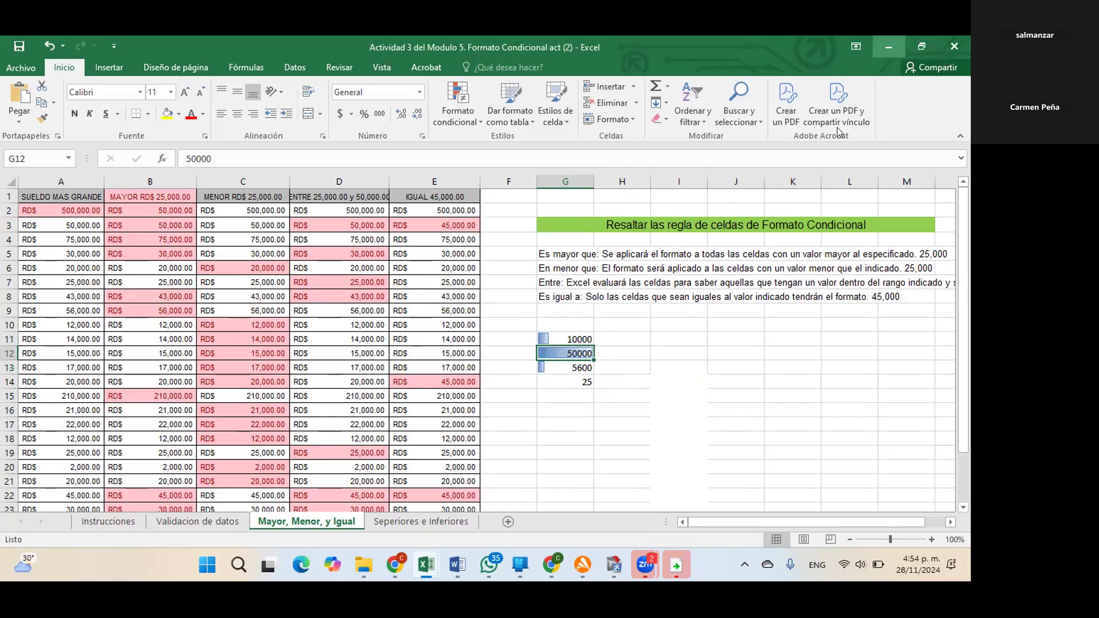
pyautogui.click(602, 366)
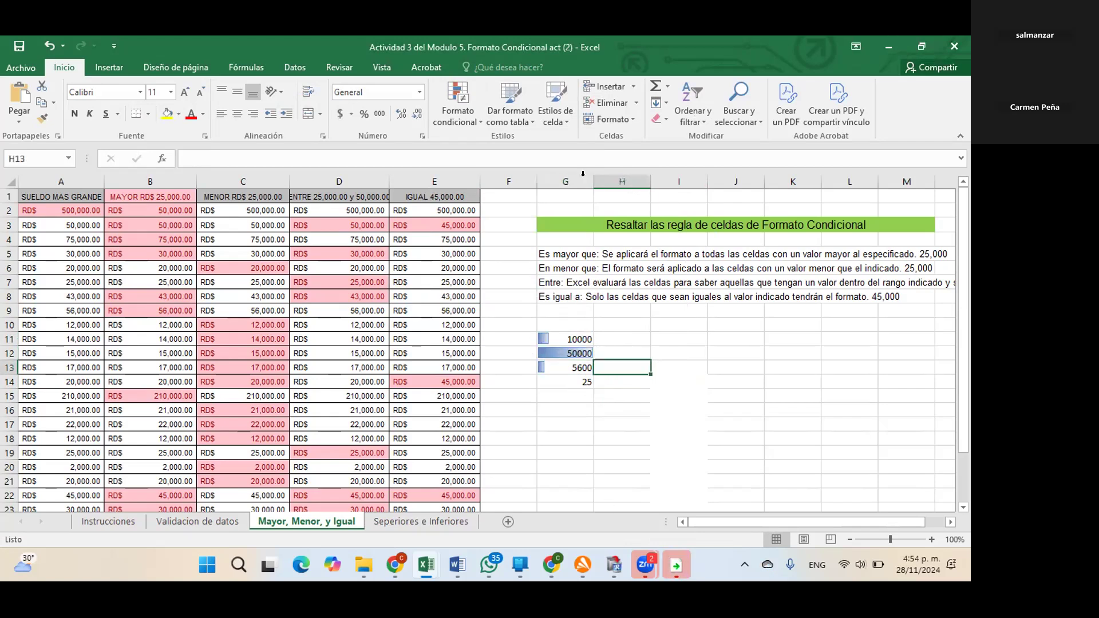
# - Enter a second set of sample values, 20 in J12 and 25 in J13
pyautogui.click(449, 122)
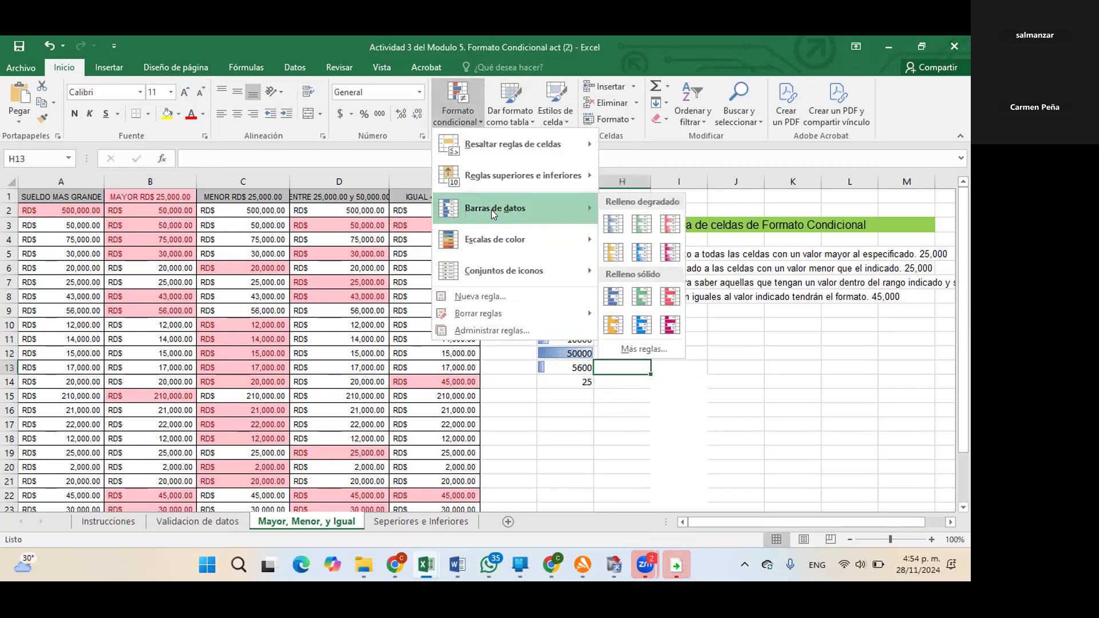
pyautogui.moveTo(563, 246)
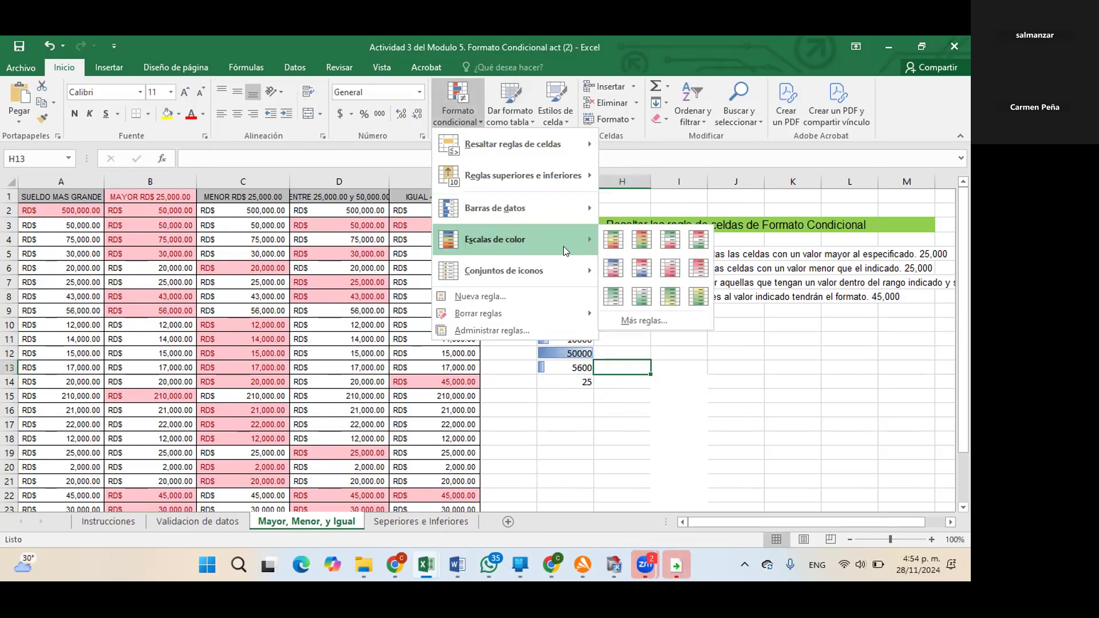
pyautogui.click(730, 367)
pyautogui.click(728, 352)
pyautogui.write('20')
pyautogui.press('Return')
pyautogui.write('25')
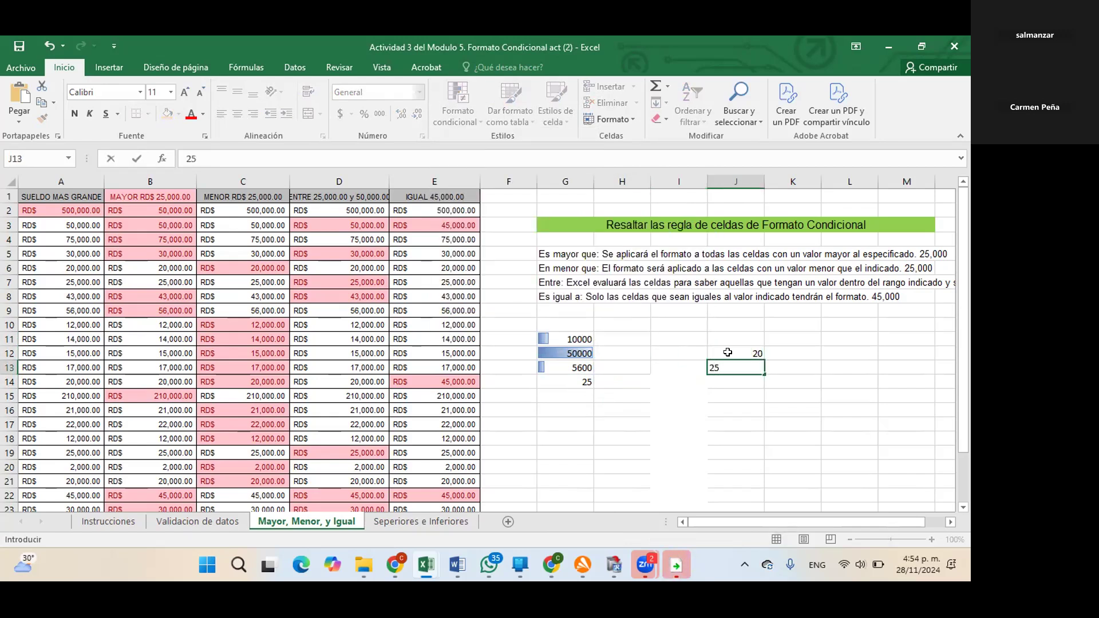
pyautogui.press('Left')
# - Review the color scale and icon set formatting options for the values in J12:J13
pyautogui.moveTo(727, 353); pyautogui.dragTo(736, 367)
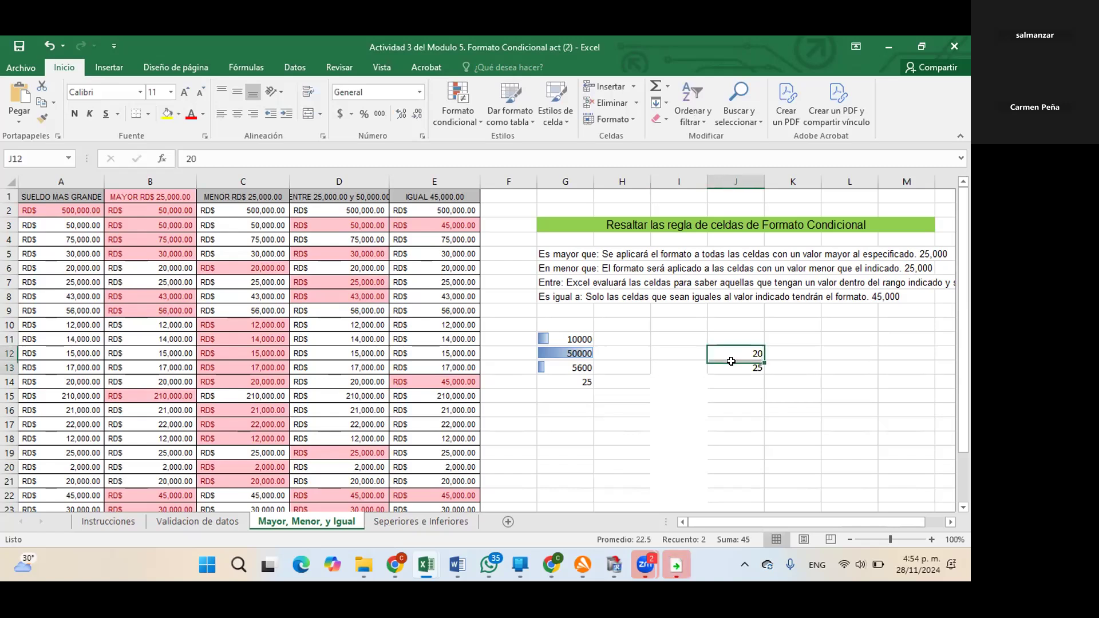
pyautogui.click(449, 101)
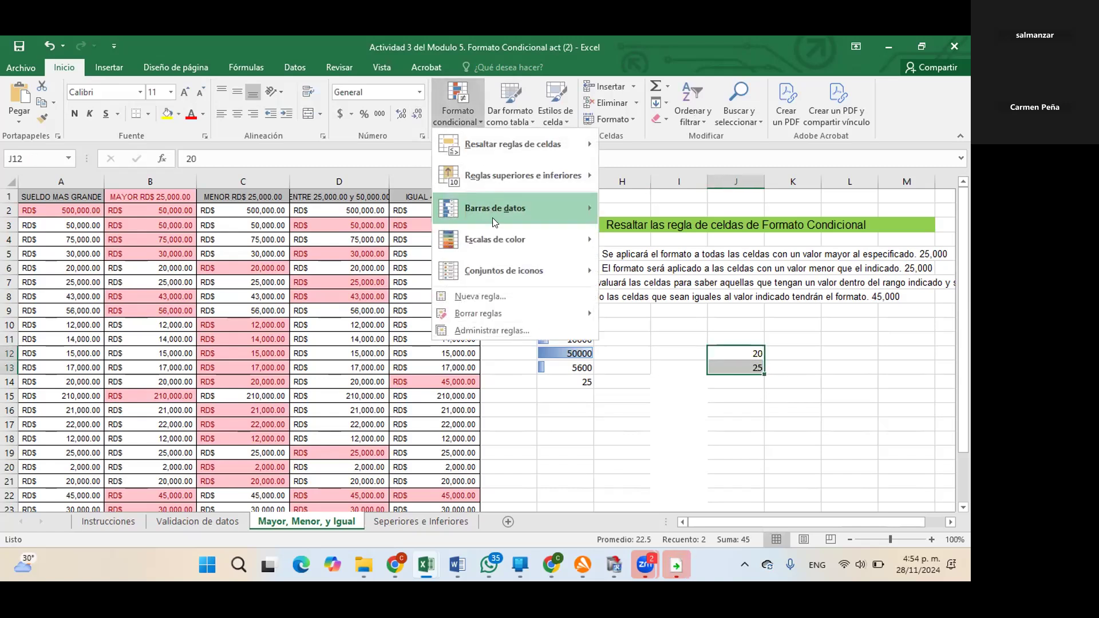
pyautogui.moveTo(594, 252)
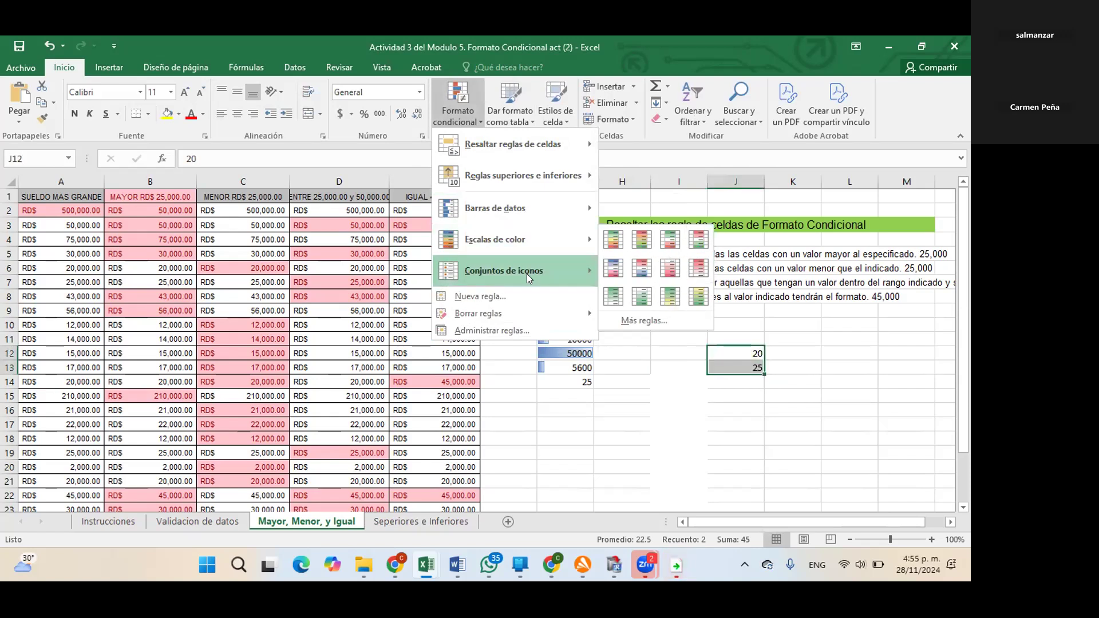
pyautogui.moveTo(527, 274)
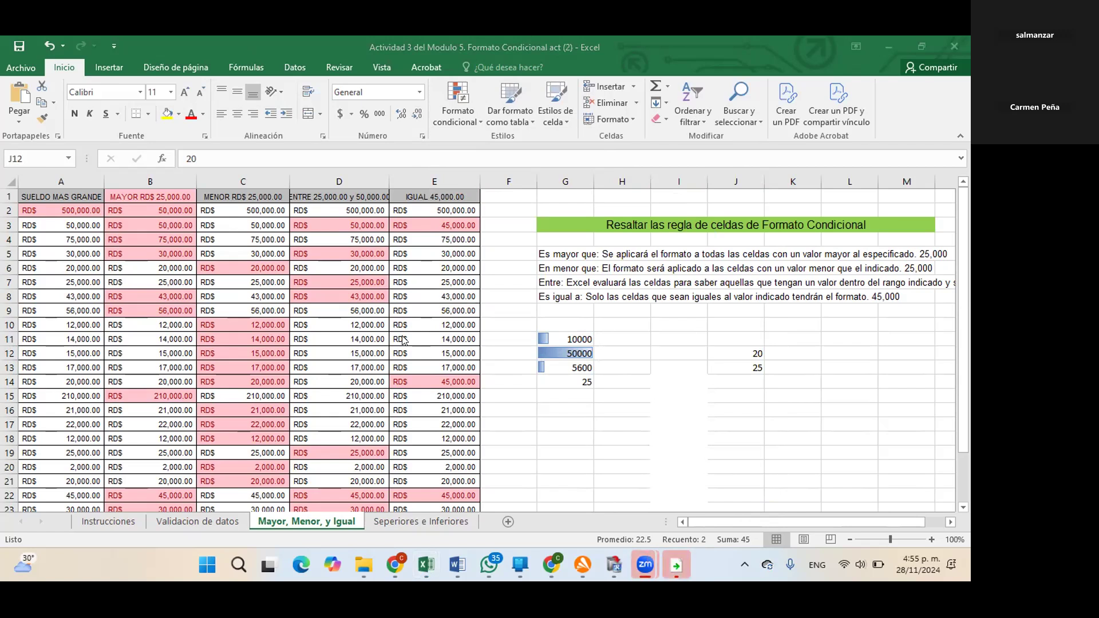
# - Select the block G11:J15 that contains both sets of sample values
pyautogui.click(744, 367)
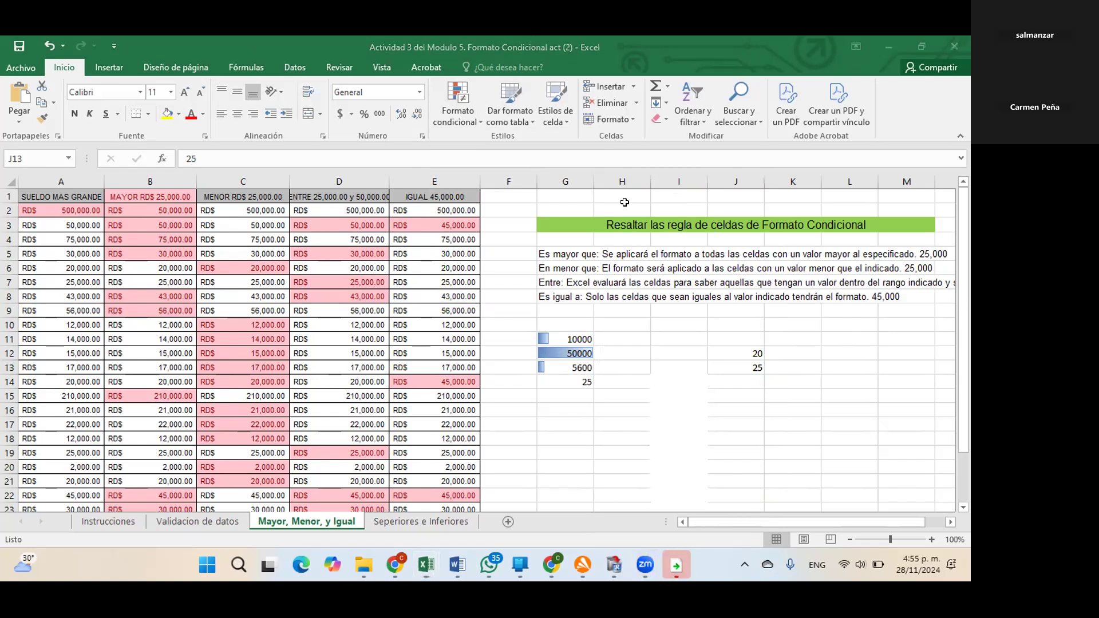
pyautogui.moveTo(572, 338); pyautogui.dragTo(773, 375)
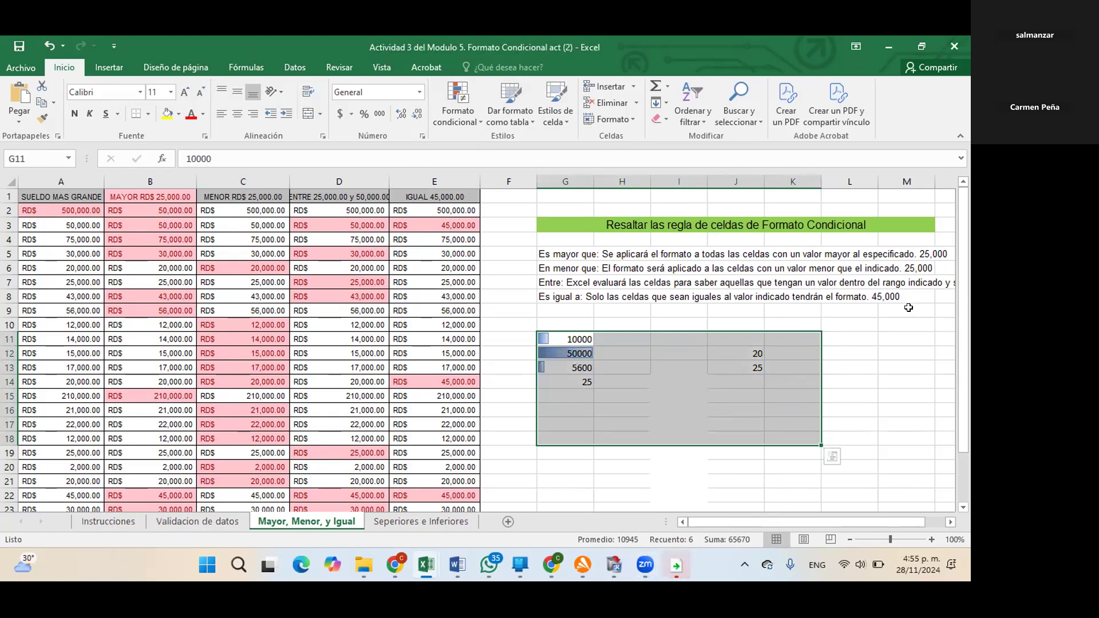
pyautogui.click(687, 398)
pyautogui.moveTo(573, 339); pyautogui.dragTo(734, 364)
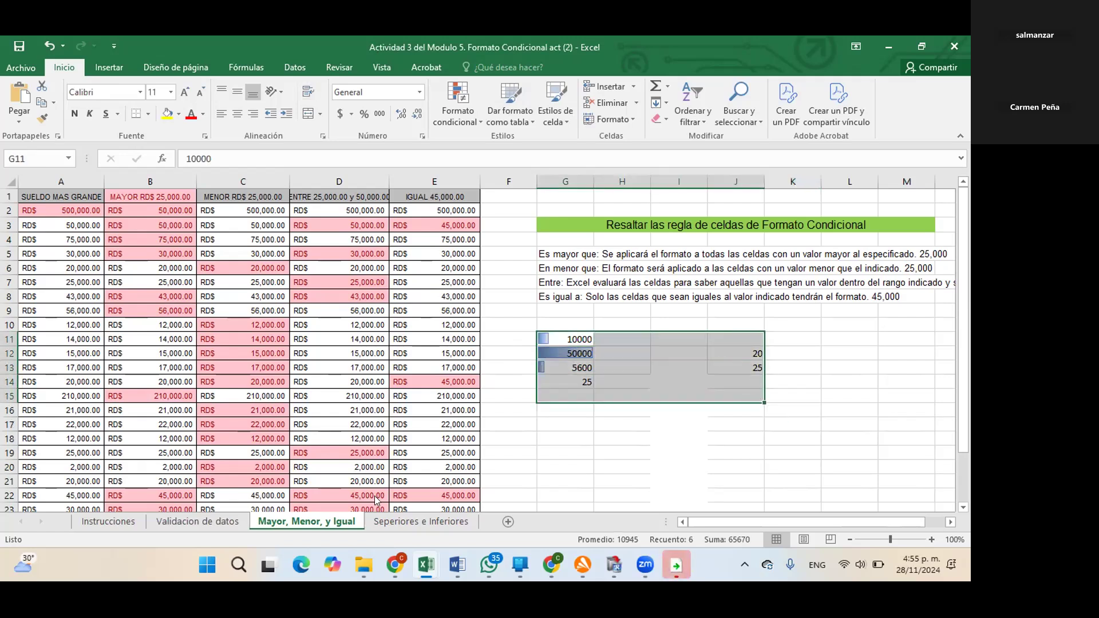